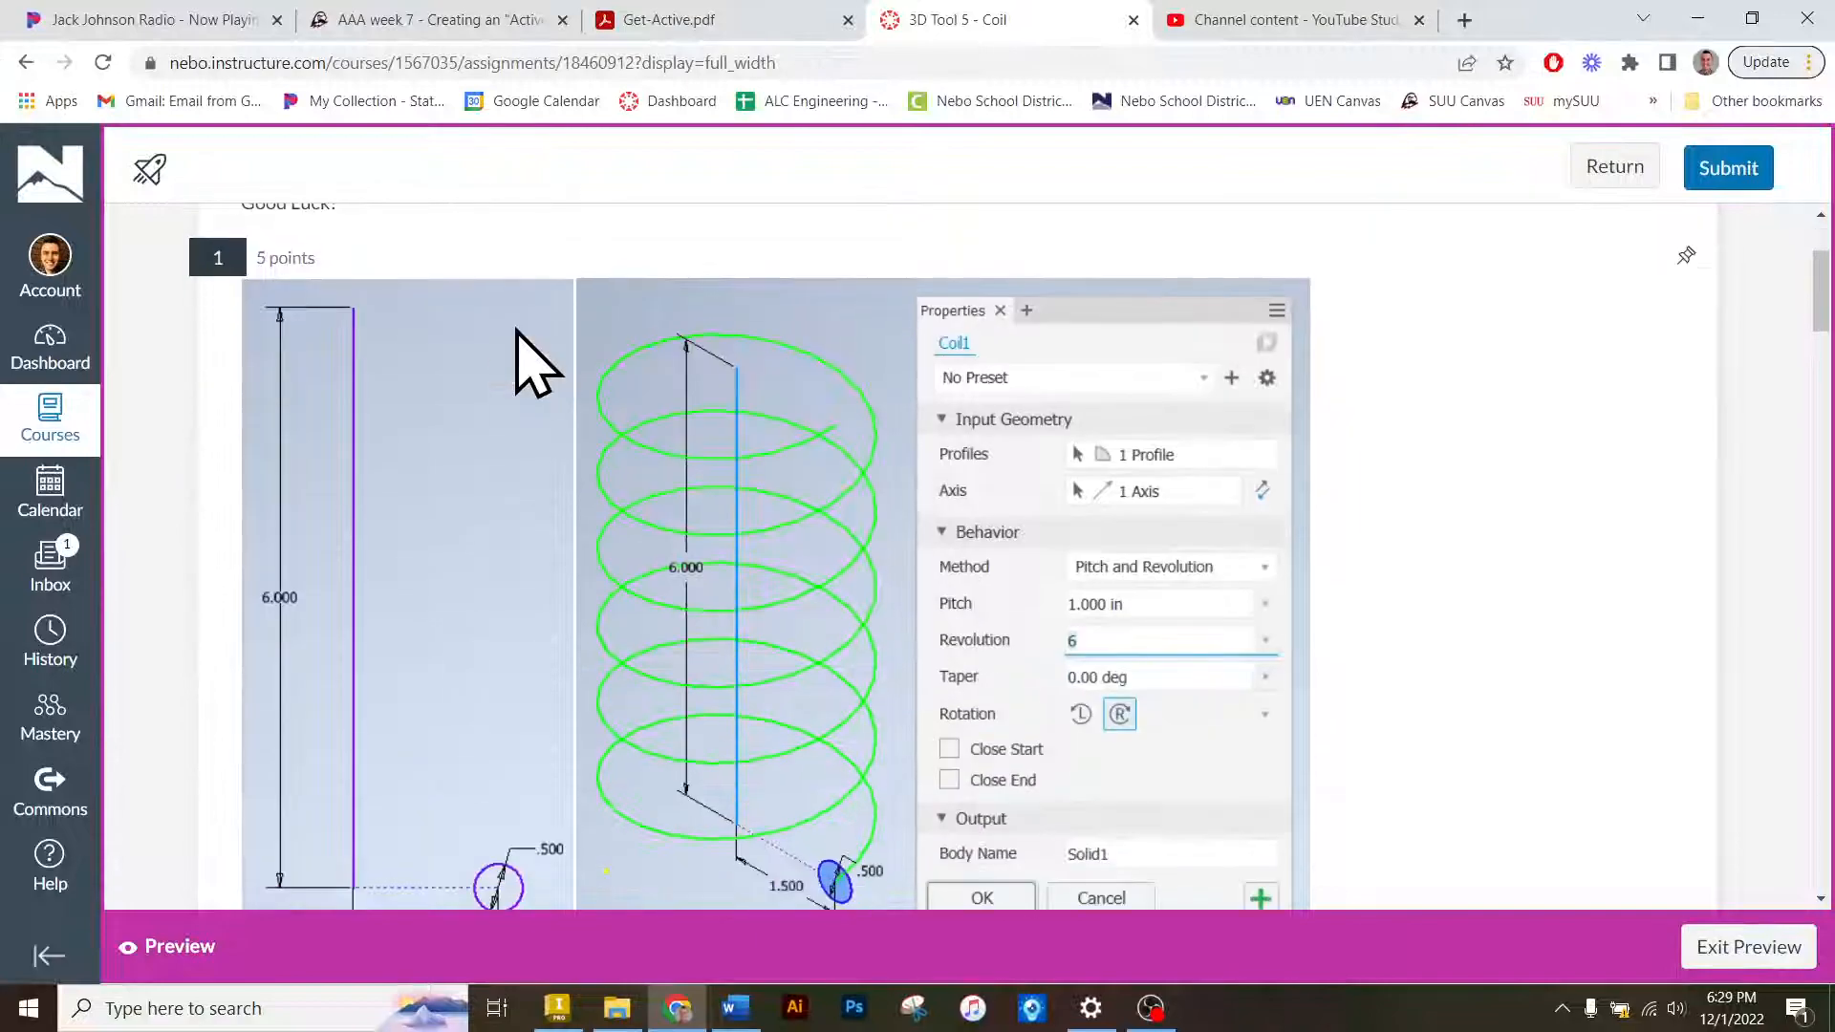
Examine the sketches, coil settings and finished models for the spring, slide and bolt exercises in the Coil assignment.
scroll(517, 331, down, 3)
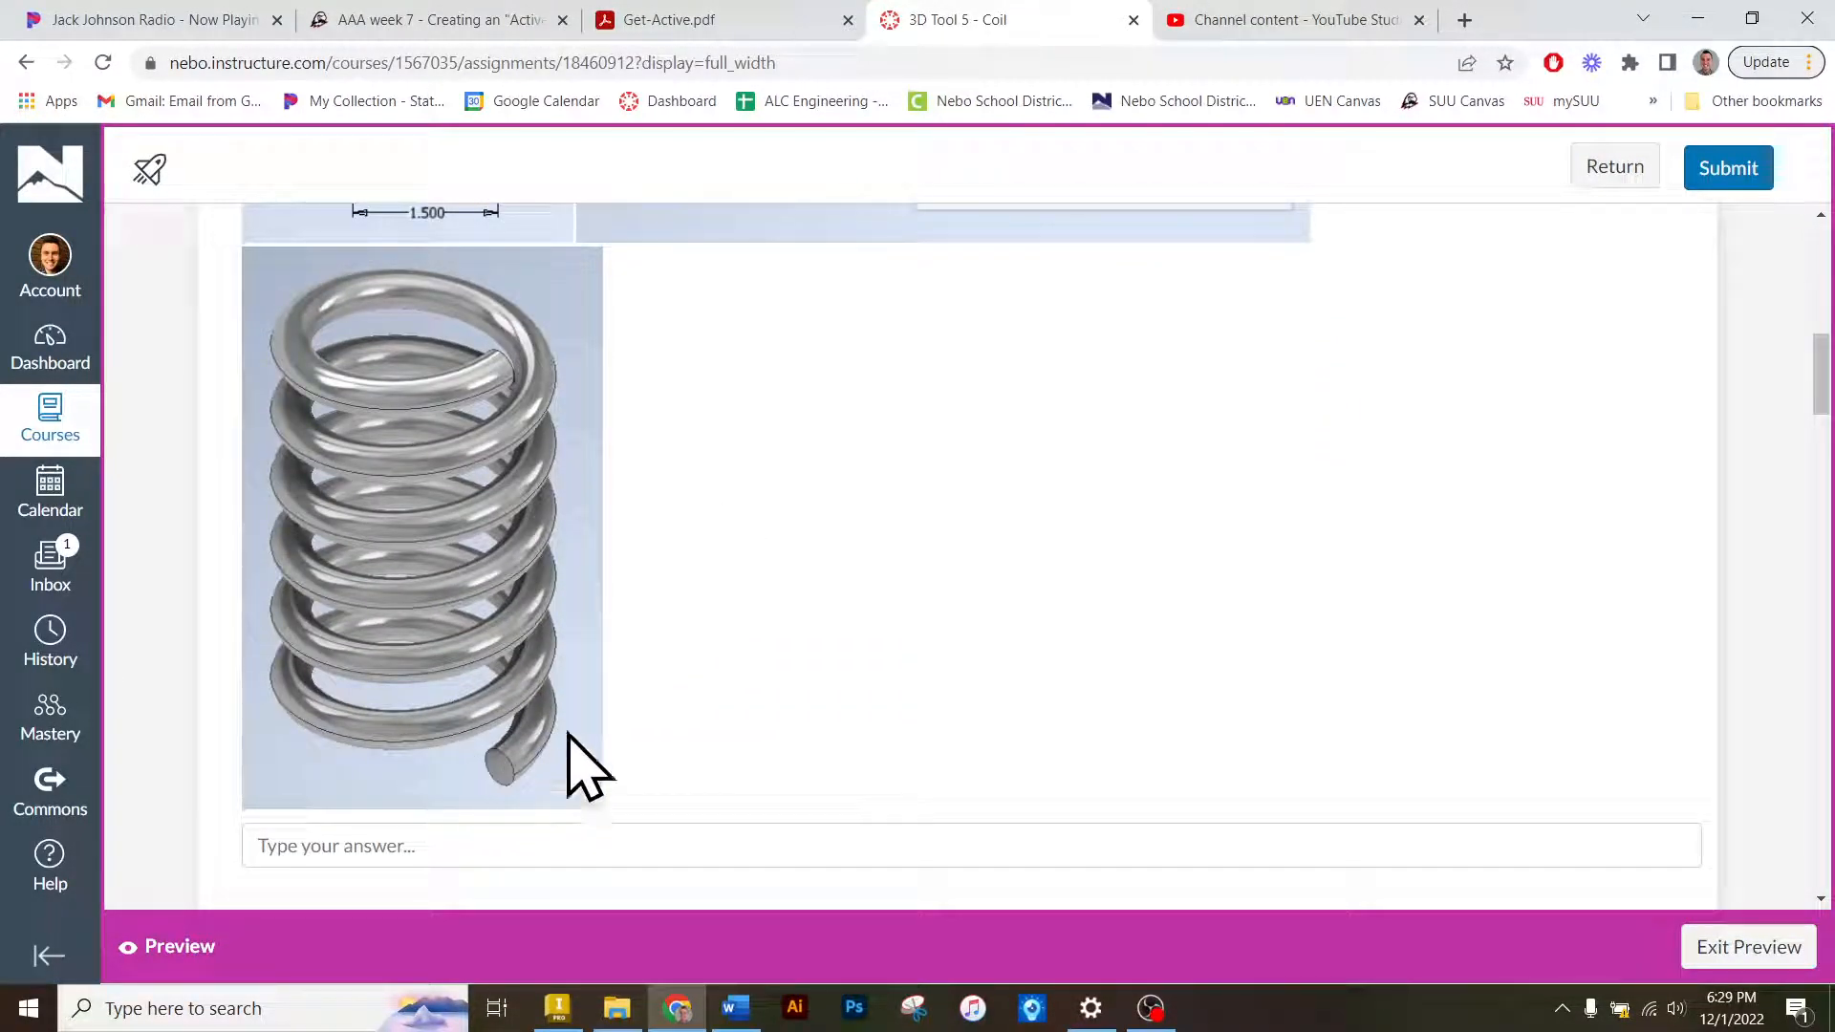
scroll(674, 512, up, 4)
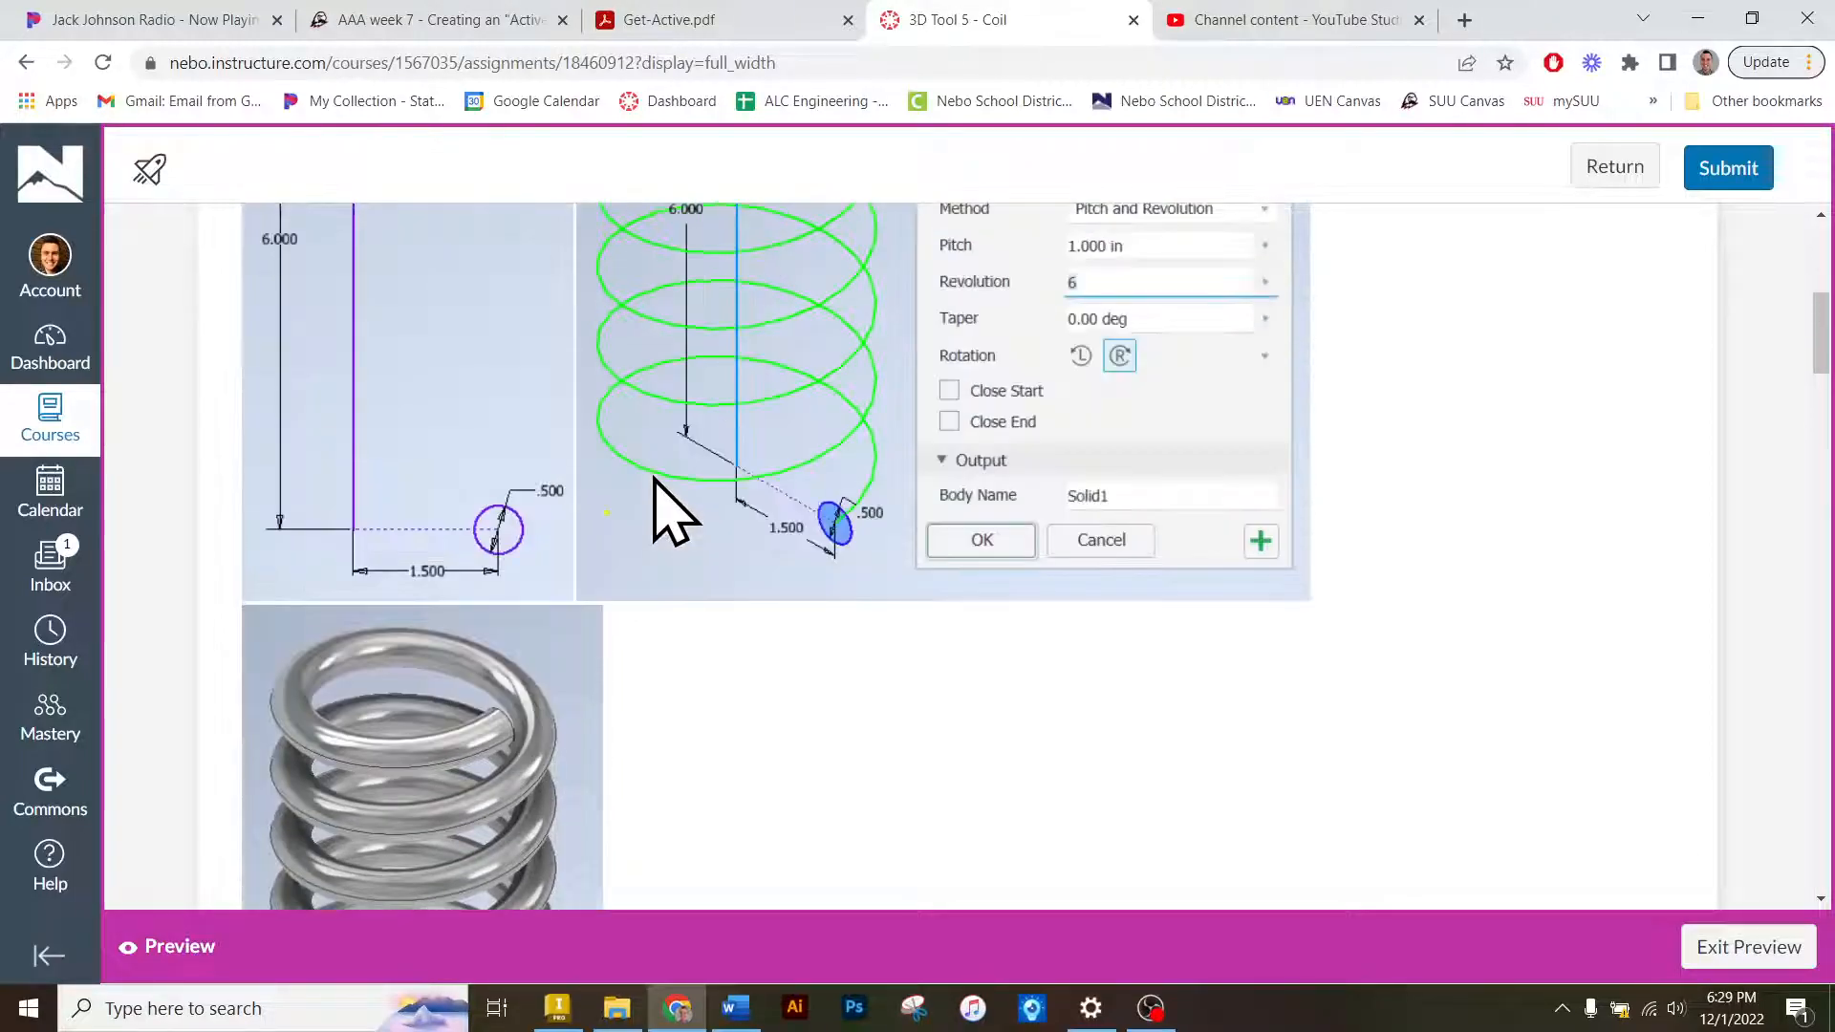
scroll(674, 512, down, 5)
scroll(674, 512, up, 2)
scroll(674, 511, up, 1)
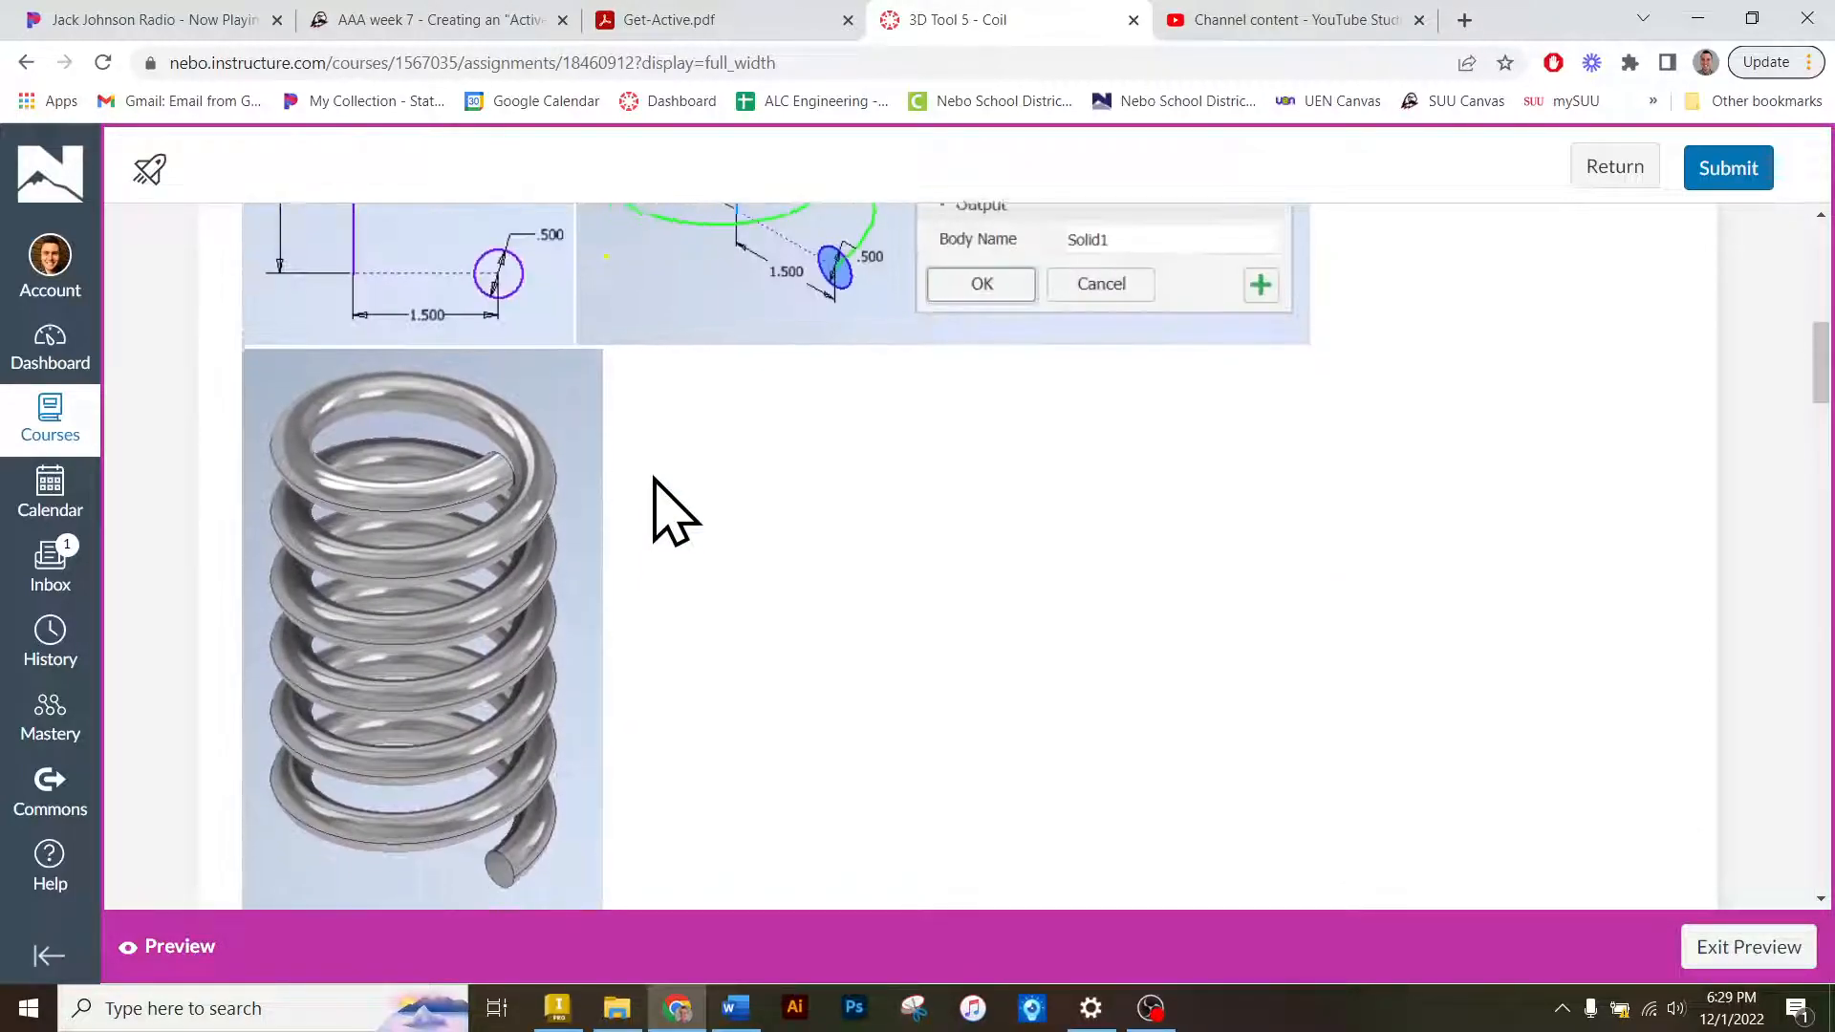
scroll(674, 511, down, 10)
scroll(674, 512, up, 1)
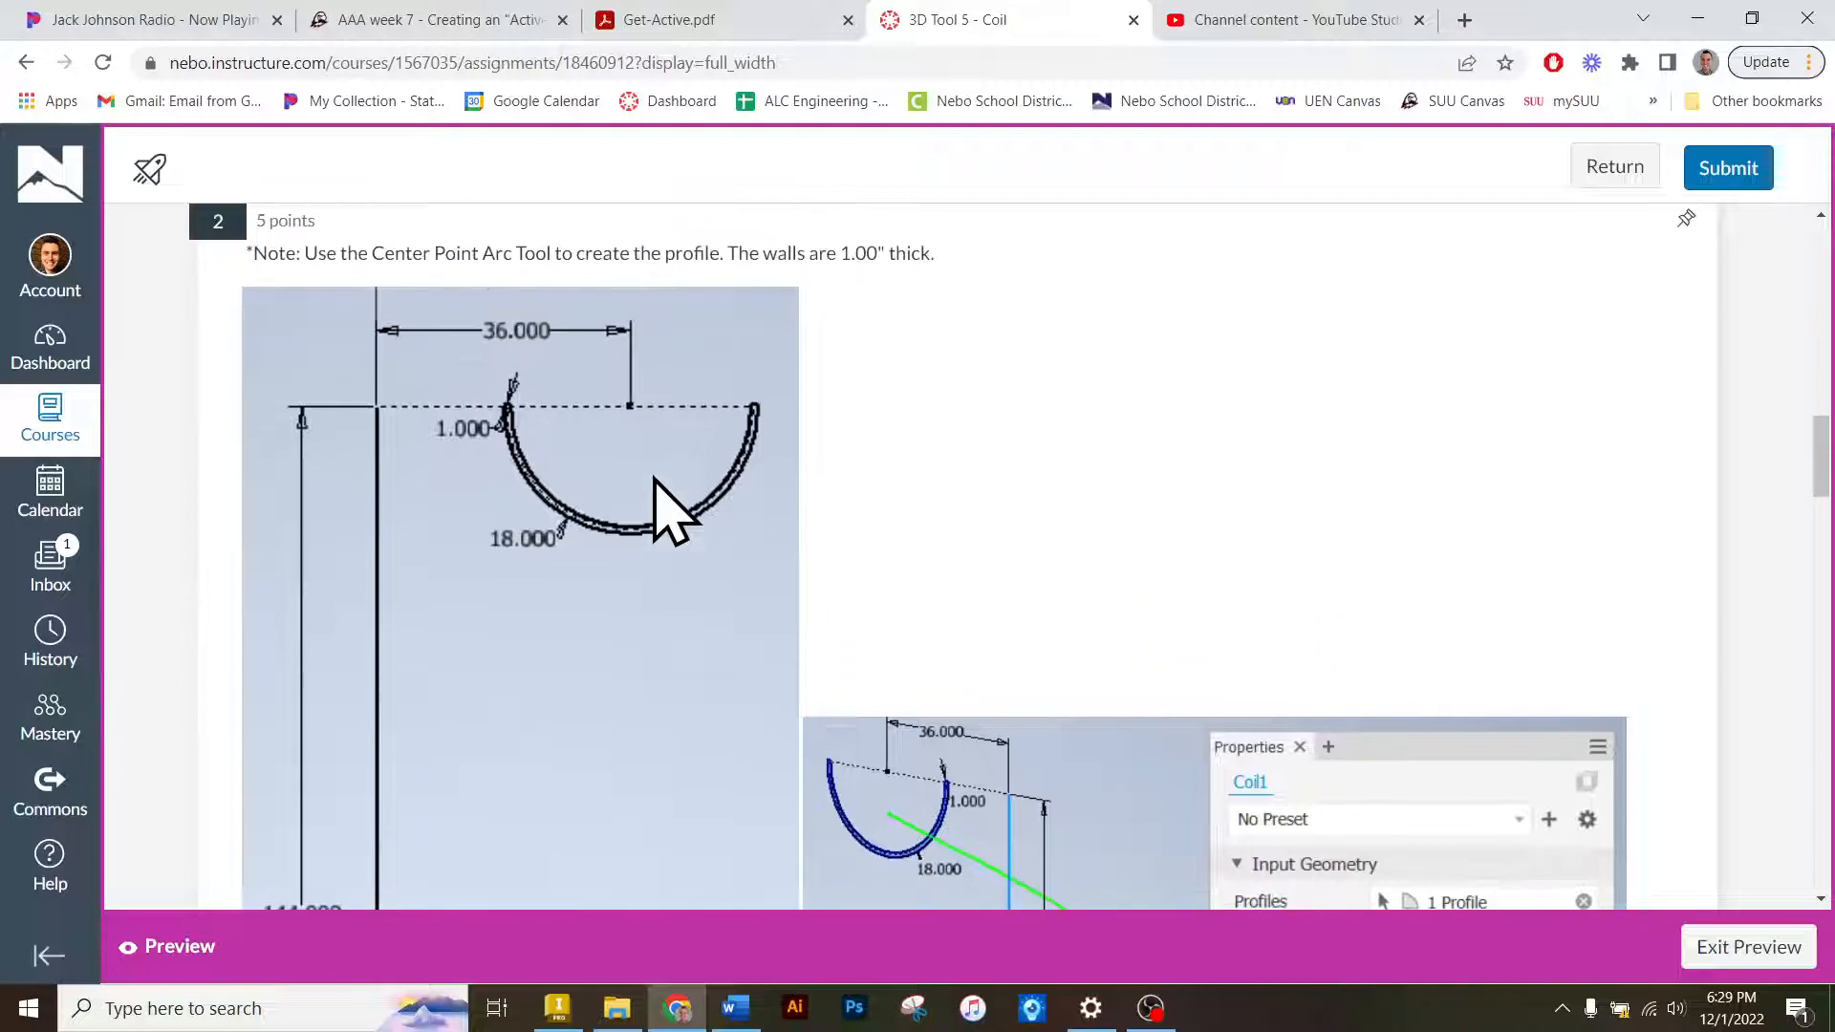
scroll(674, 511, down, 5)
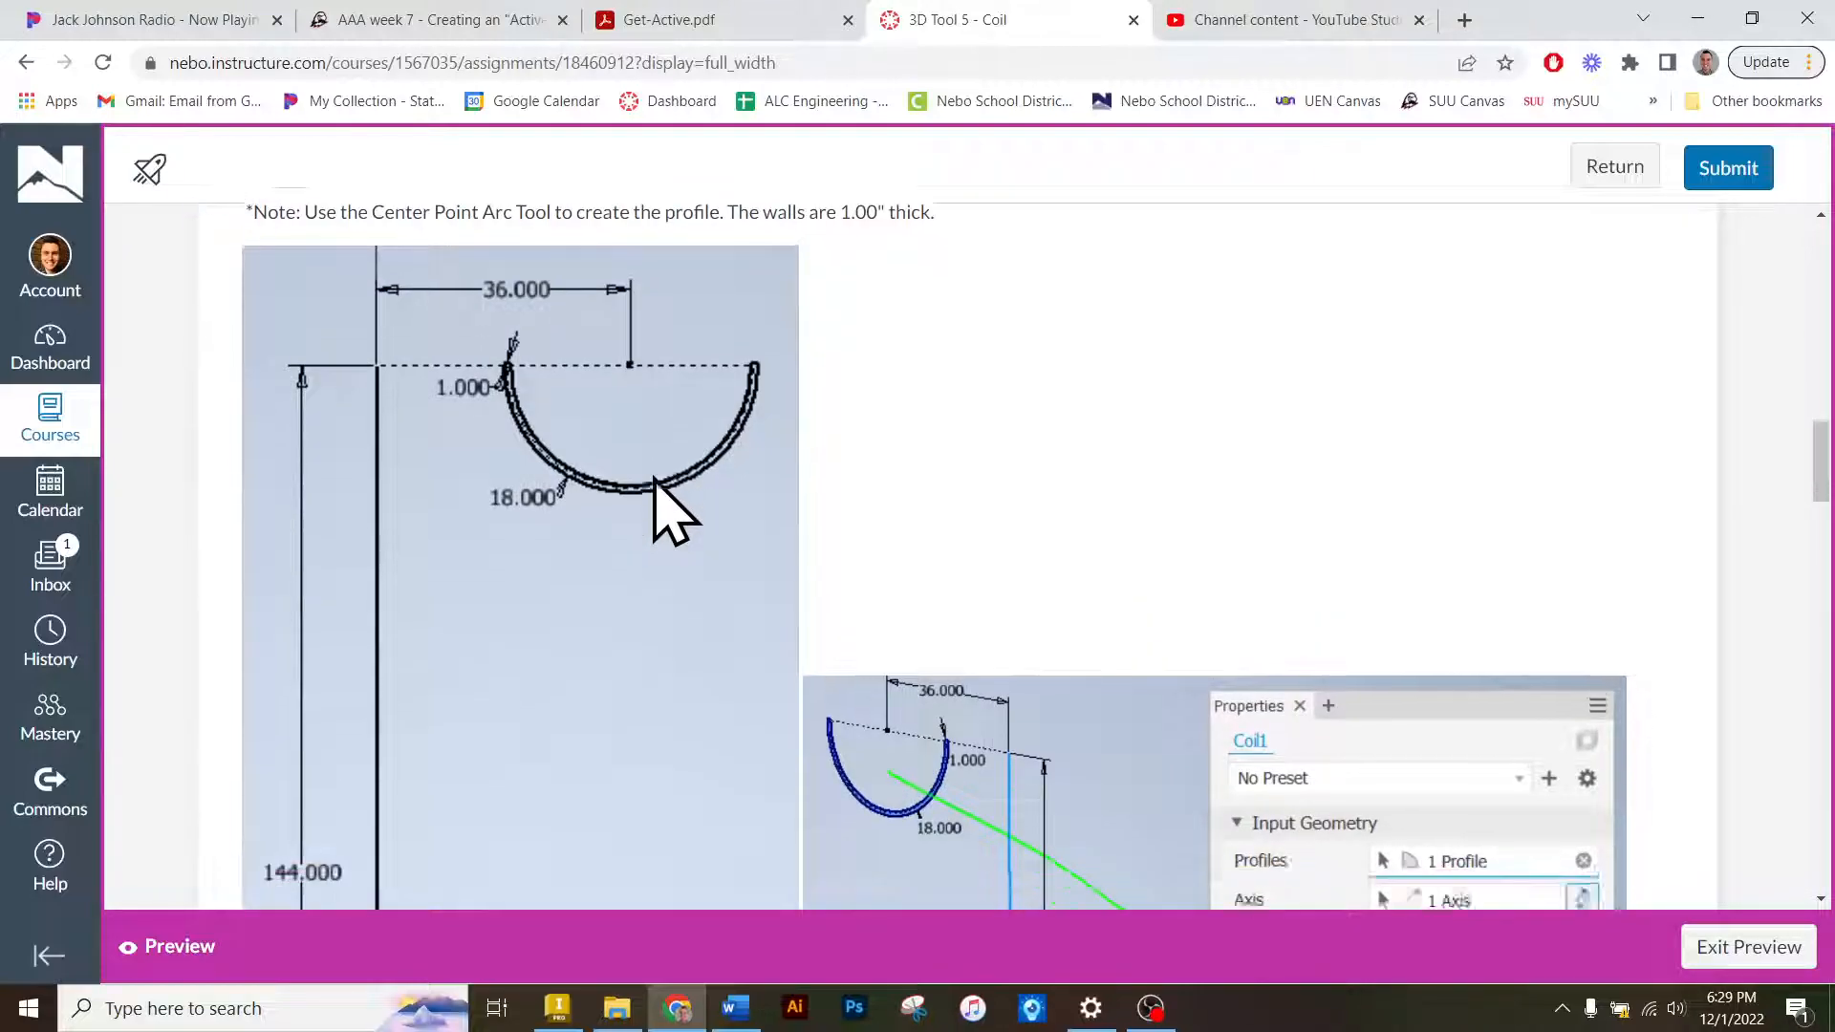
scroll(674, 511, down, 5)
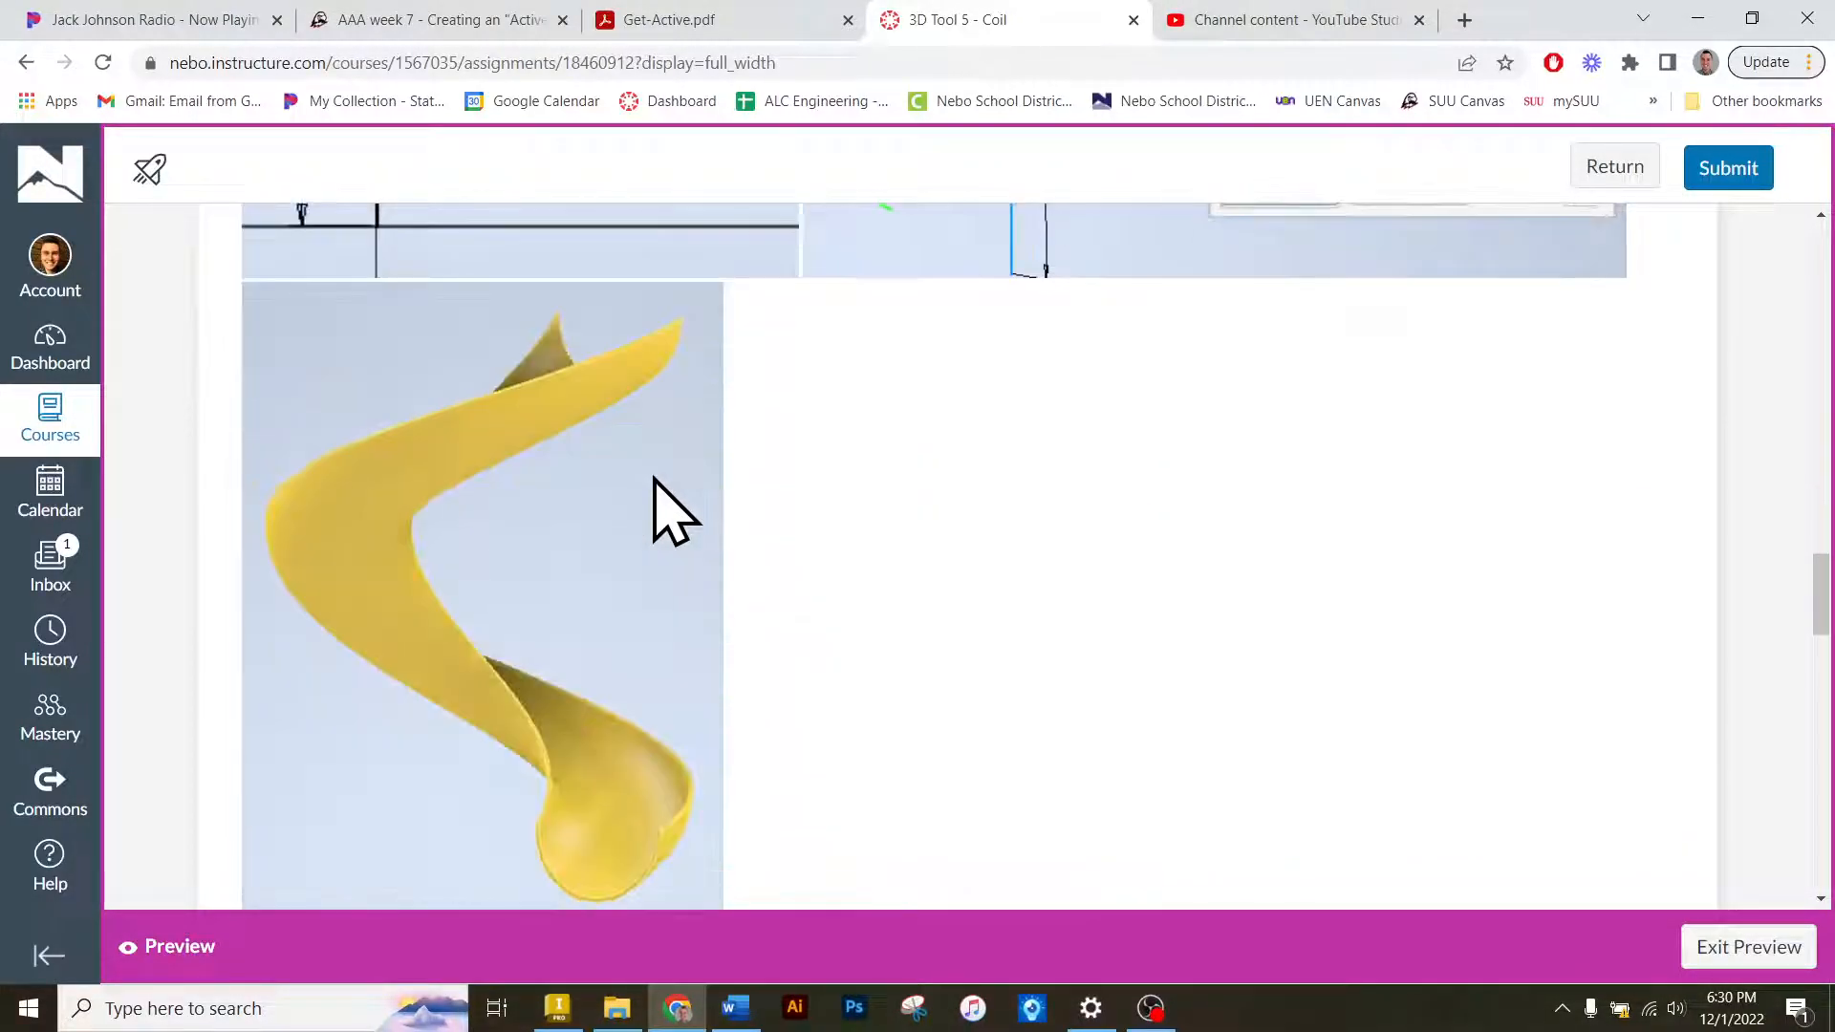
scroll(674, 511, down, 7)
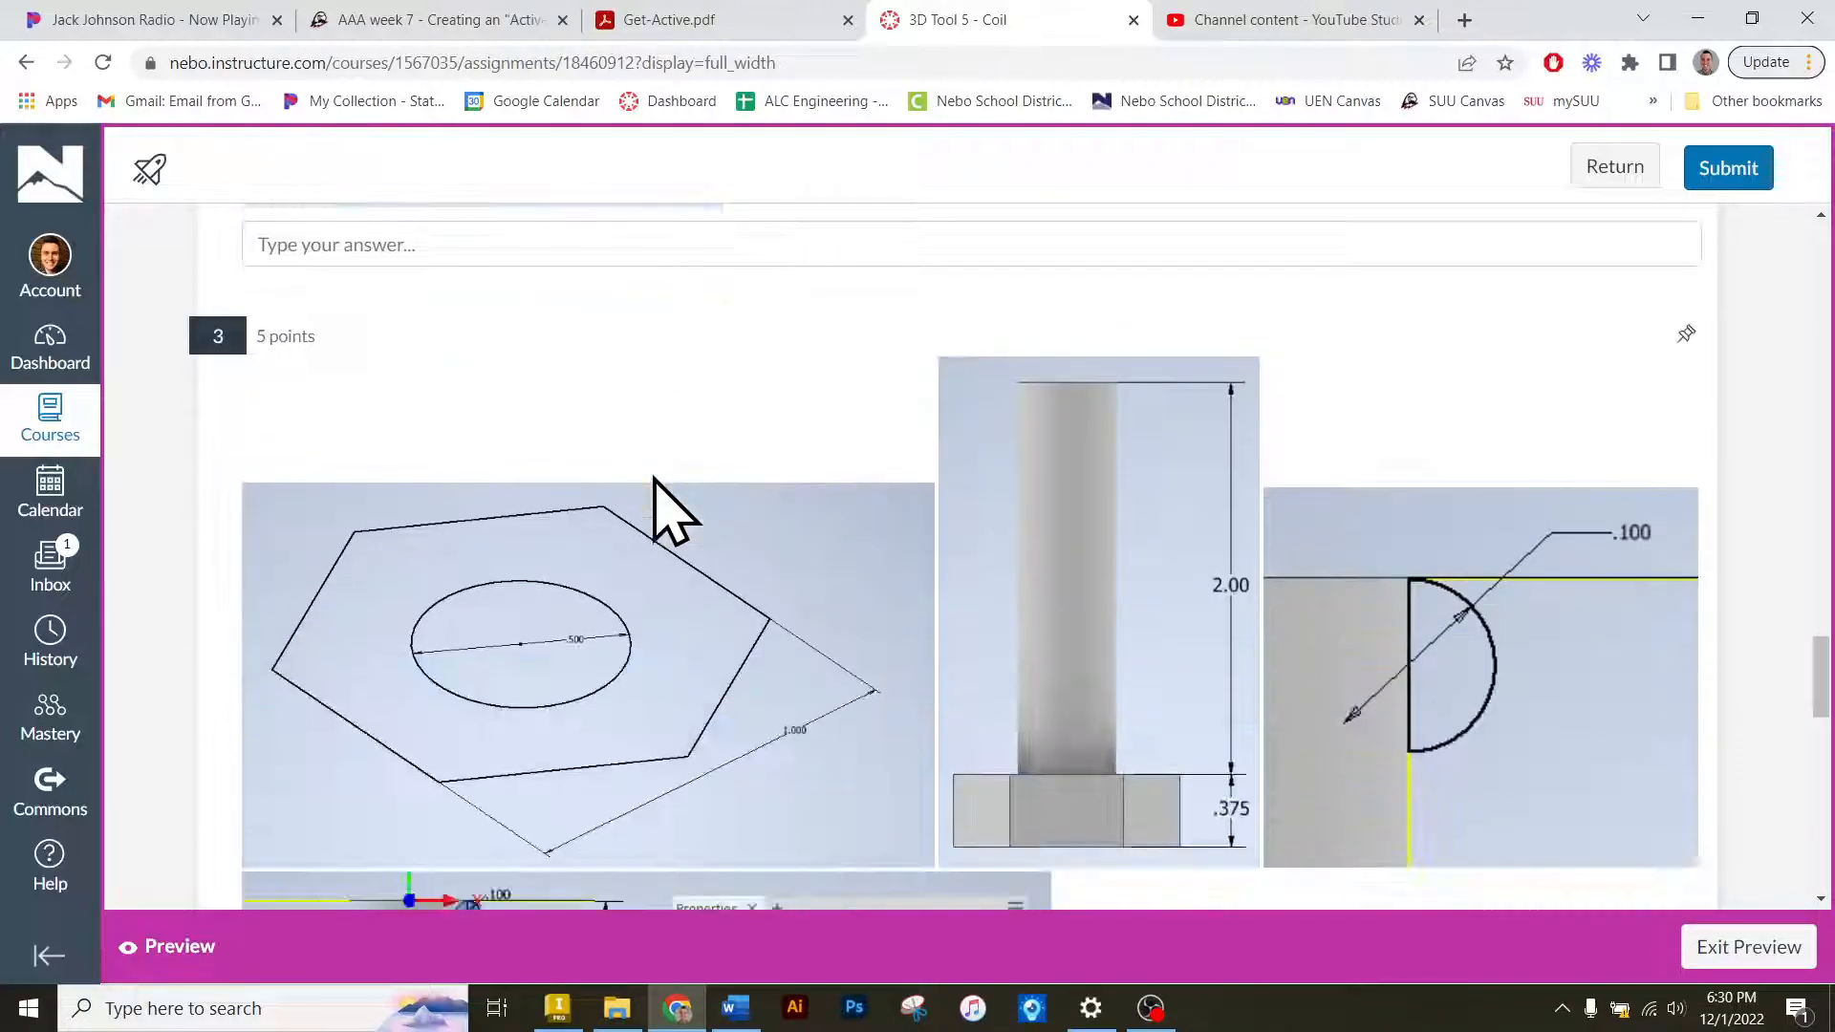
scroll(674, 514, down, 3)
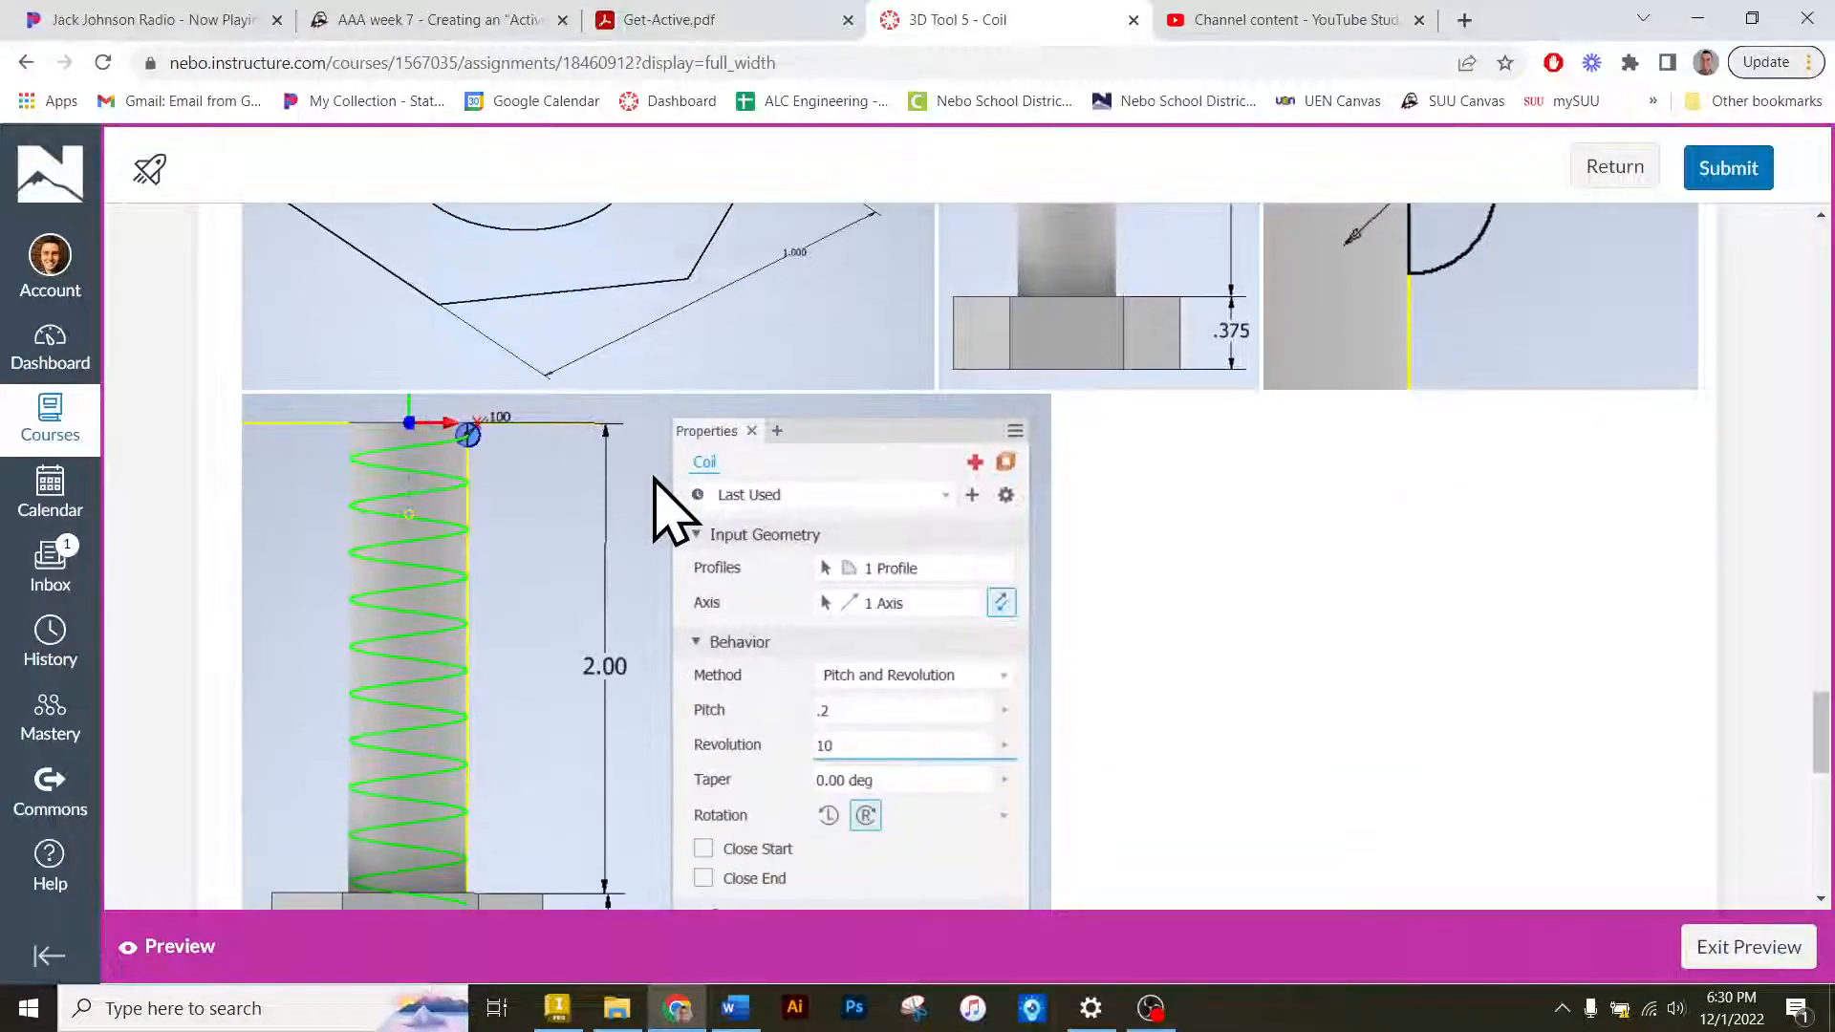
scroll(562, 484, down, 7)
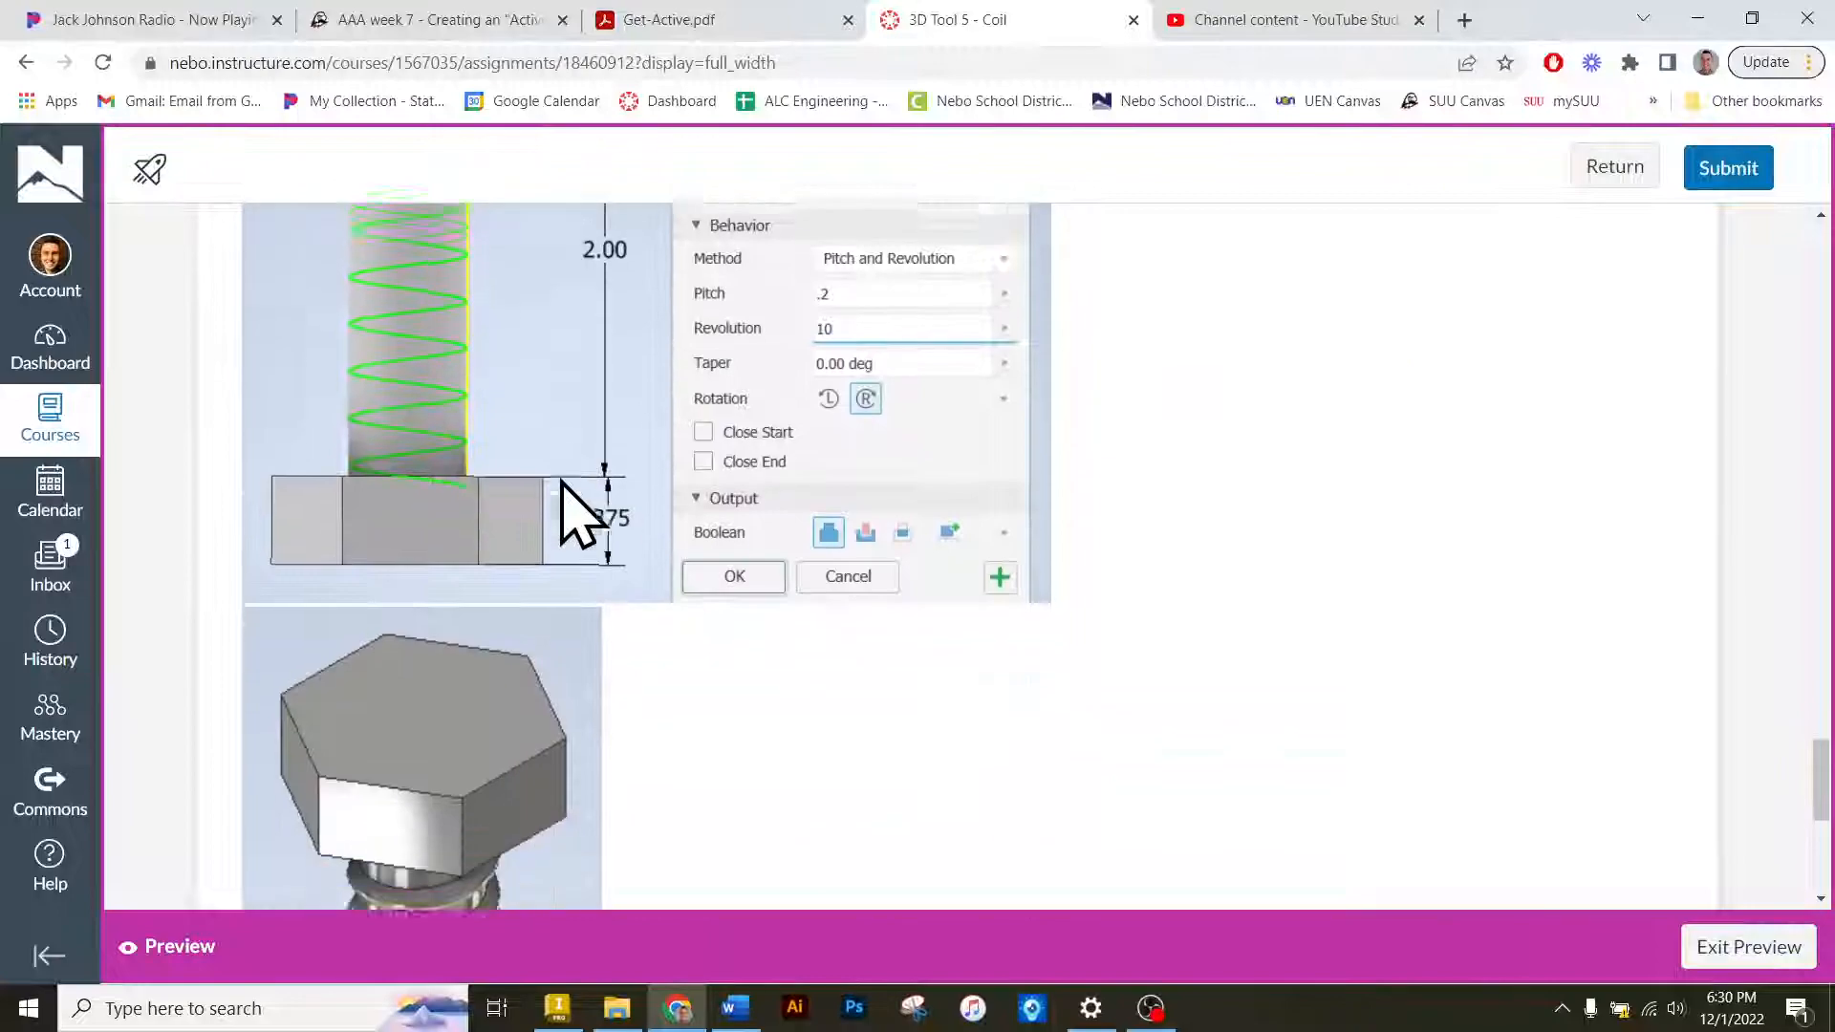
scroll(524, 679, up, 3)
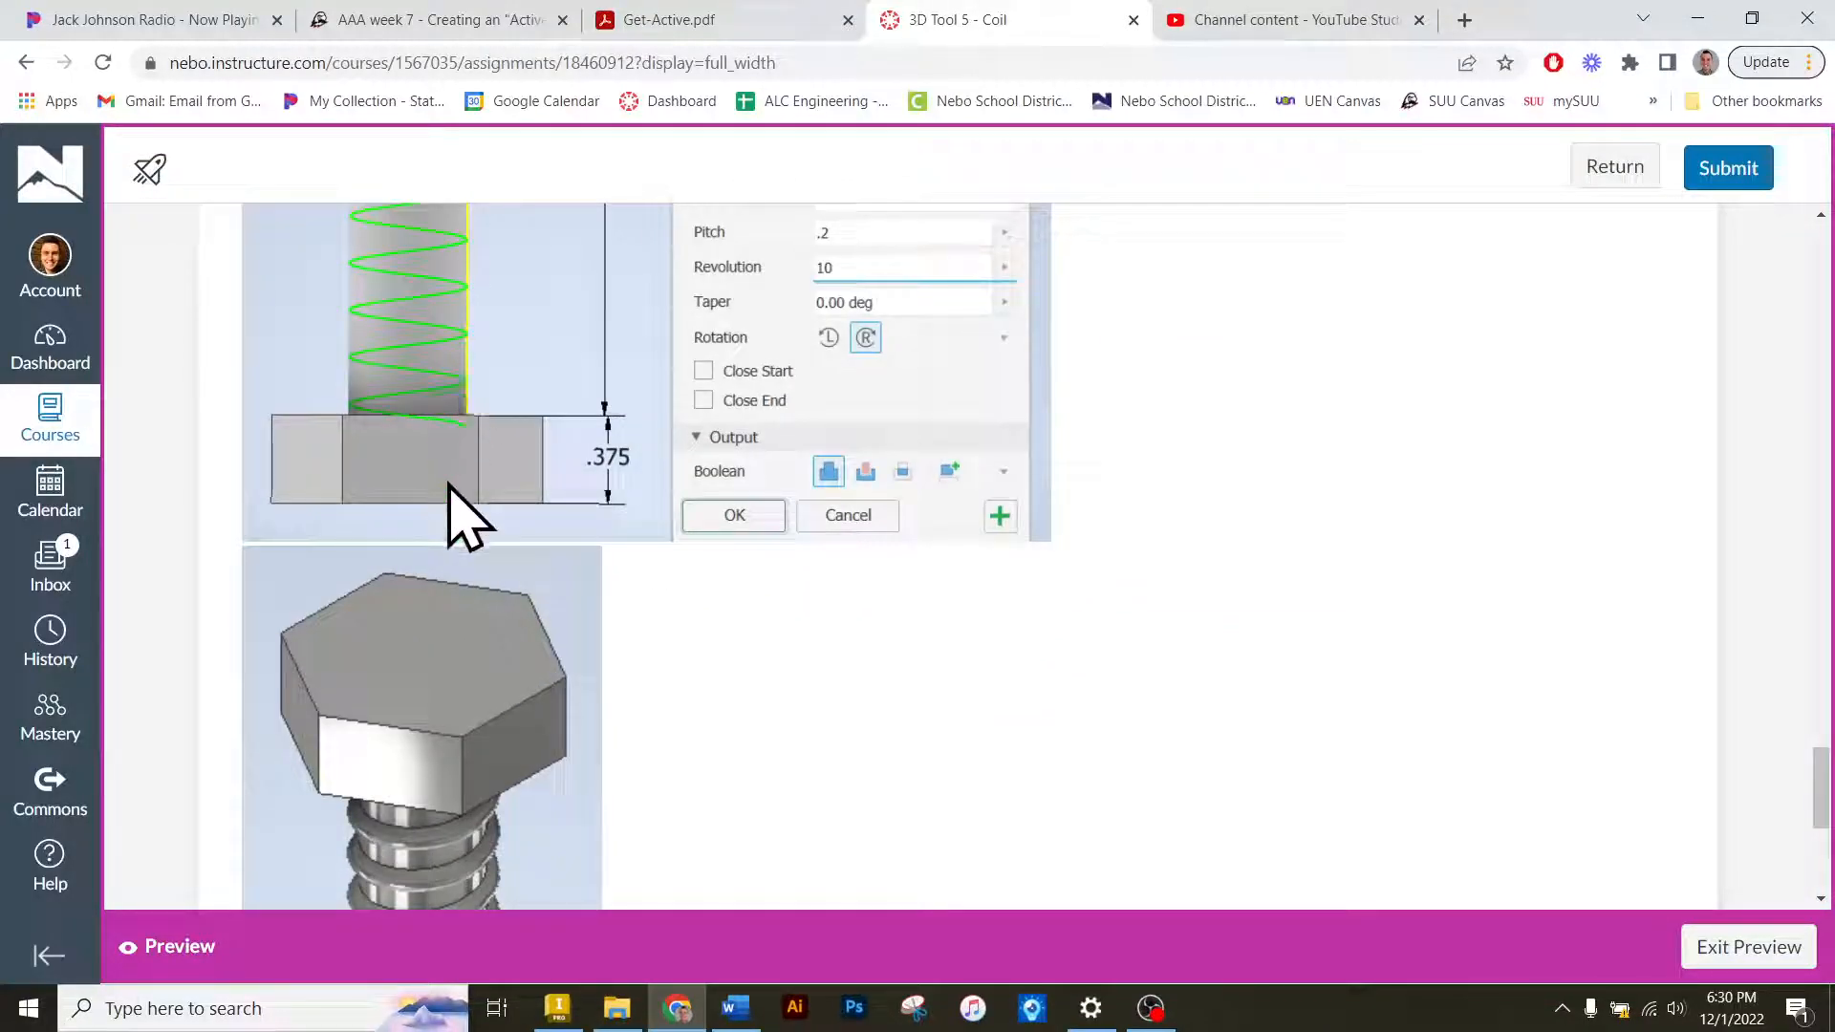
scroll(449, 483, down, 3)
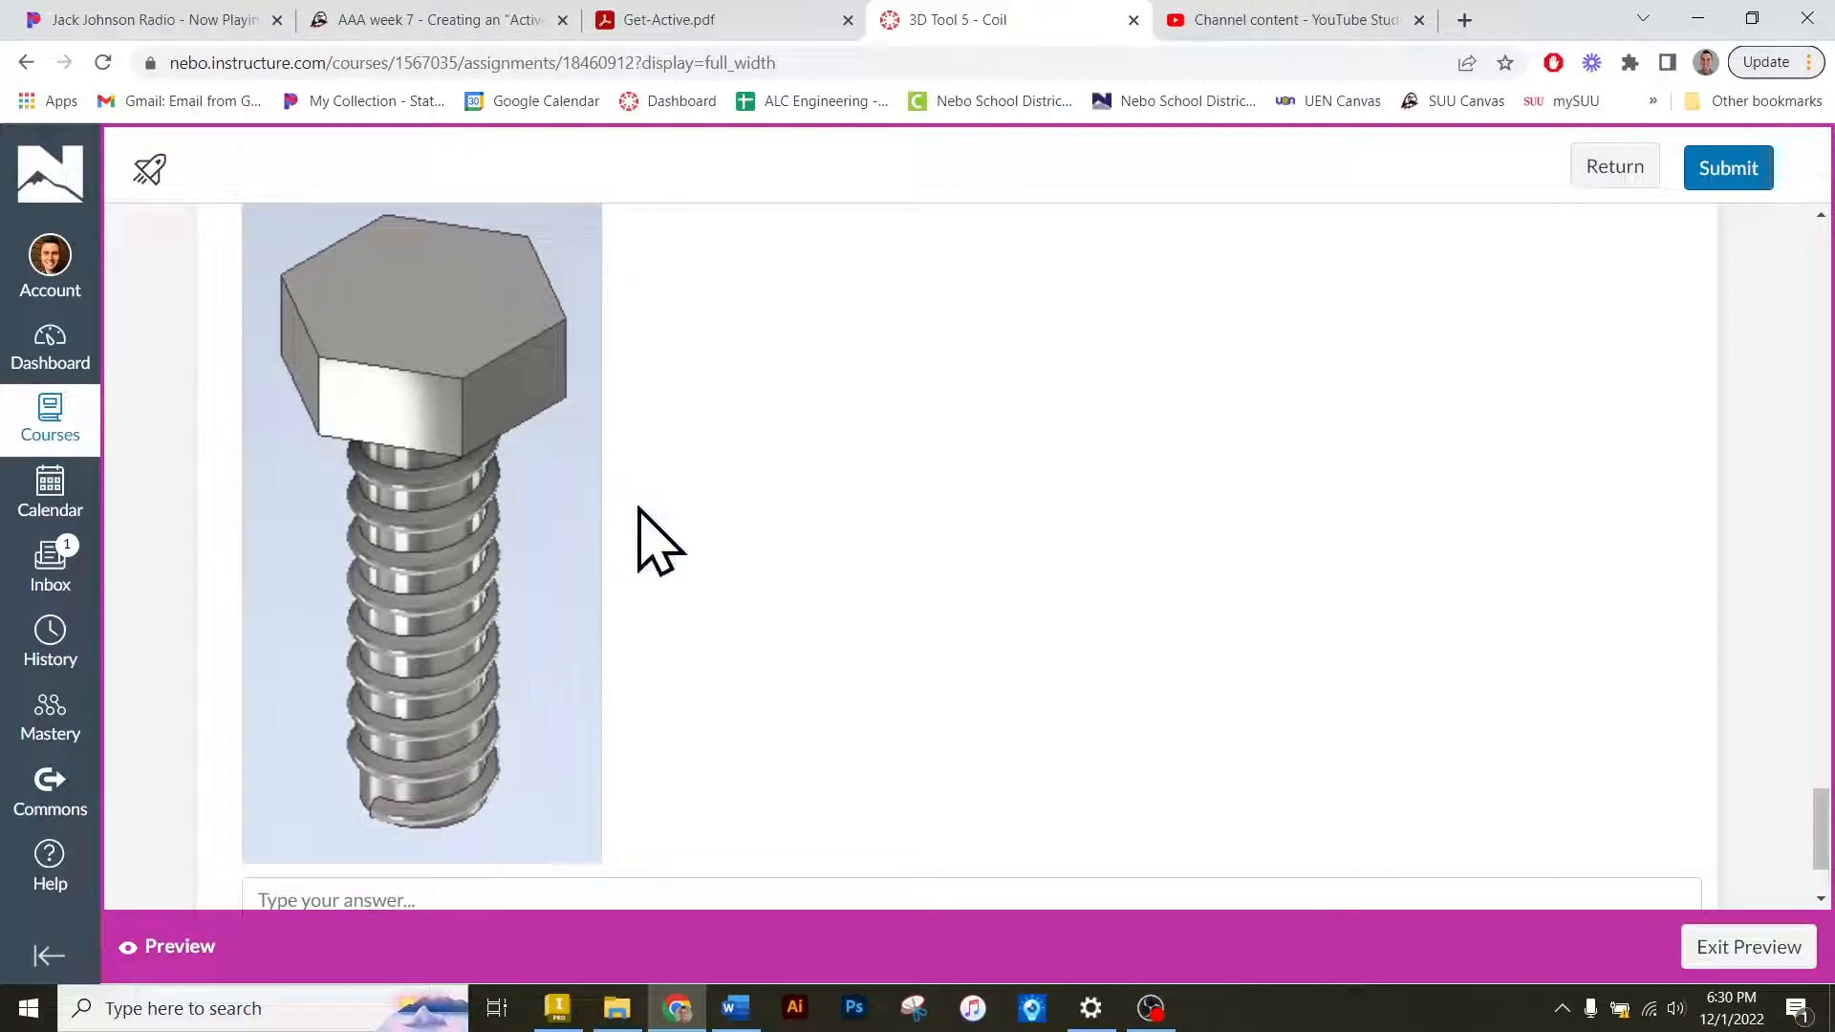
scroll(639, 519, up, 9)
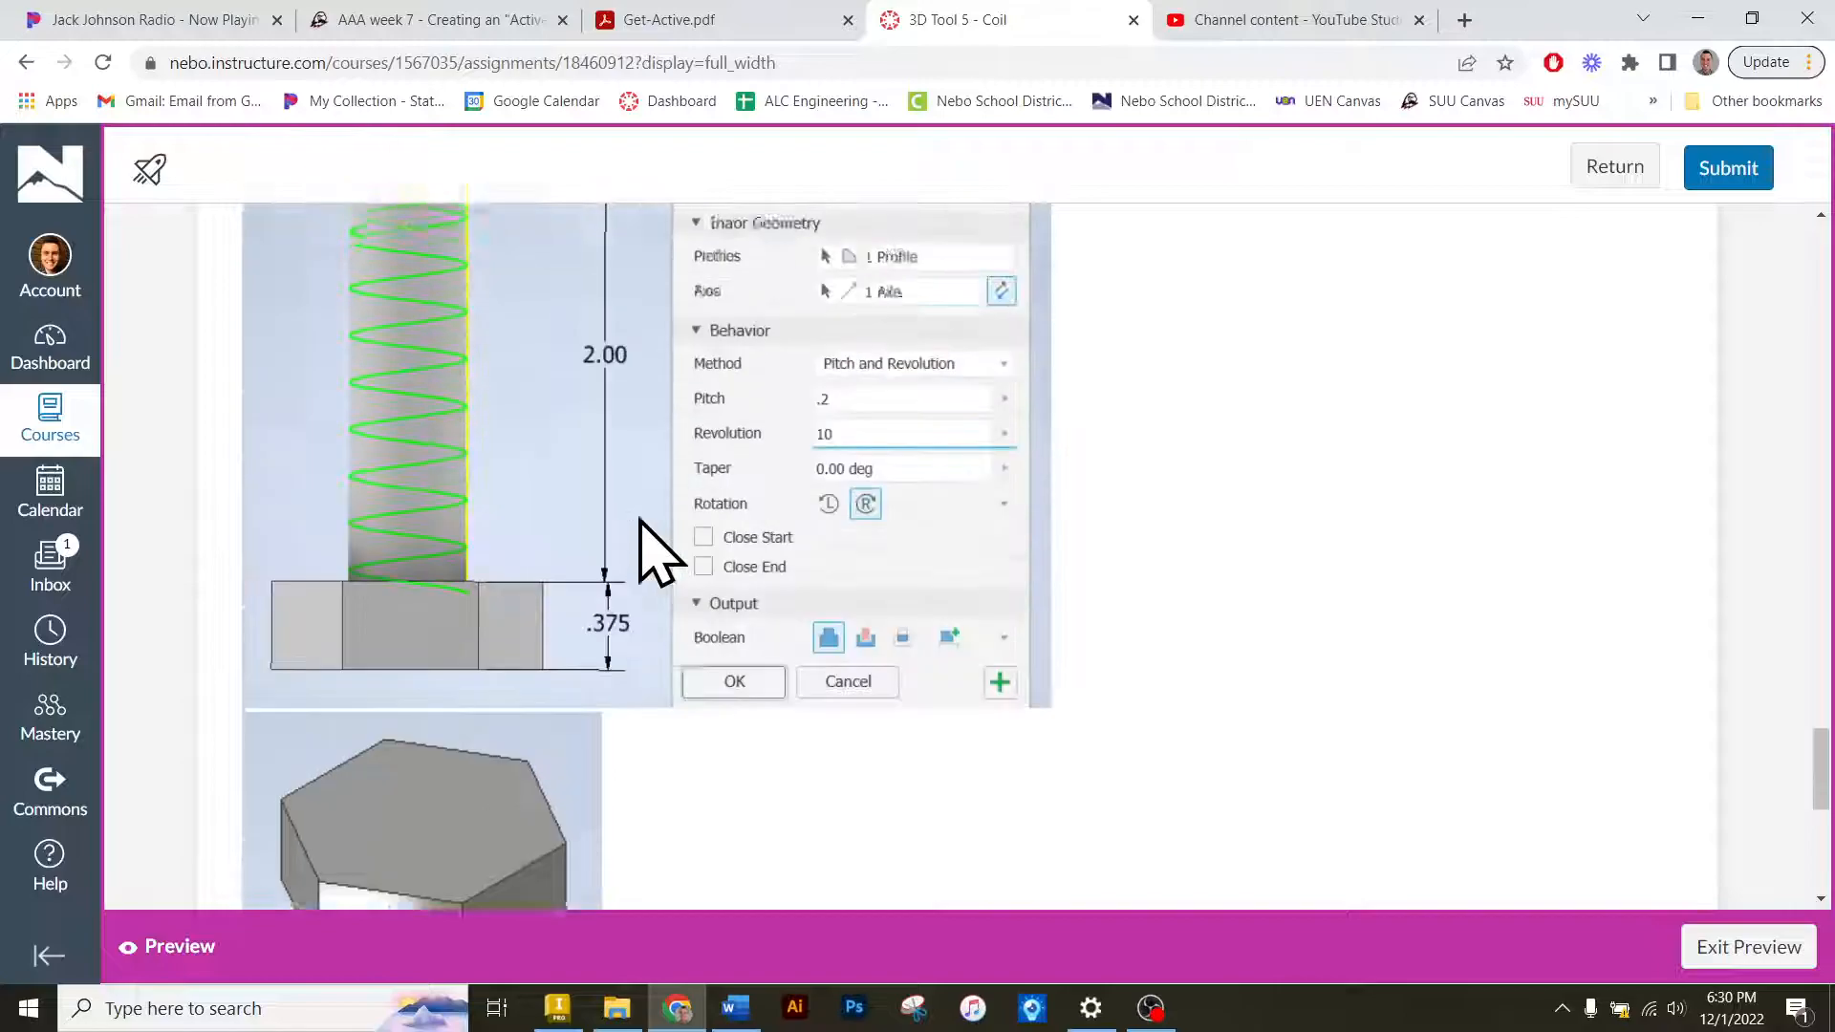
scroll(640, 519, up, 3)
scroll(639, 519, down, 5)
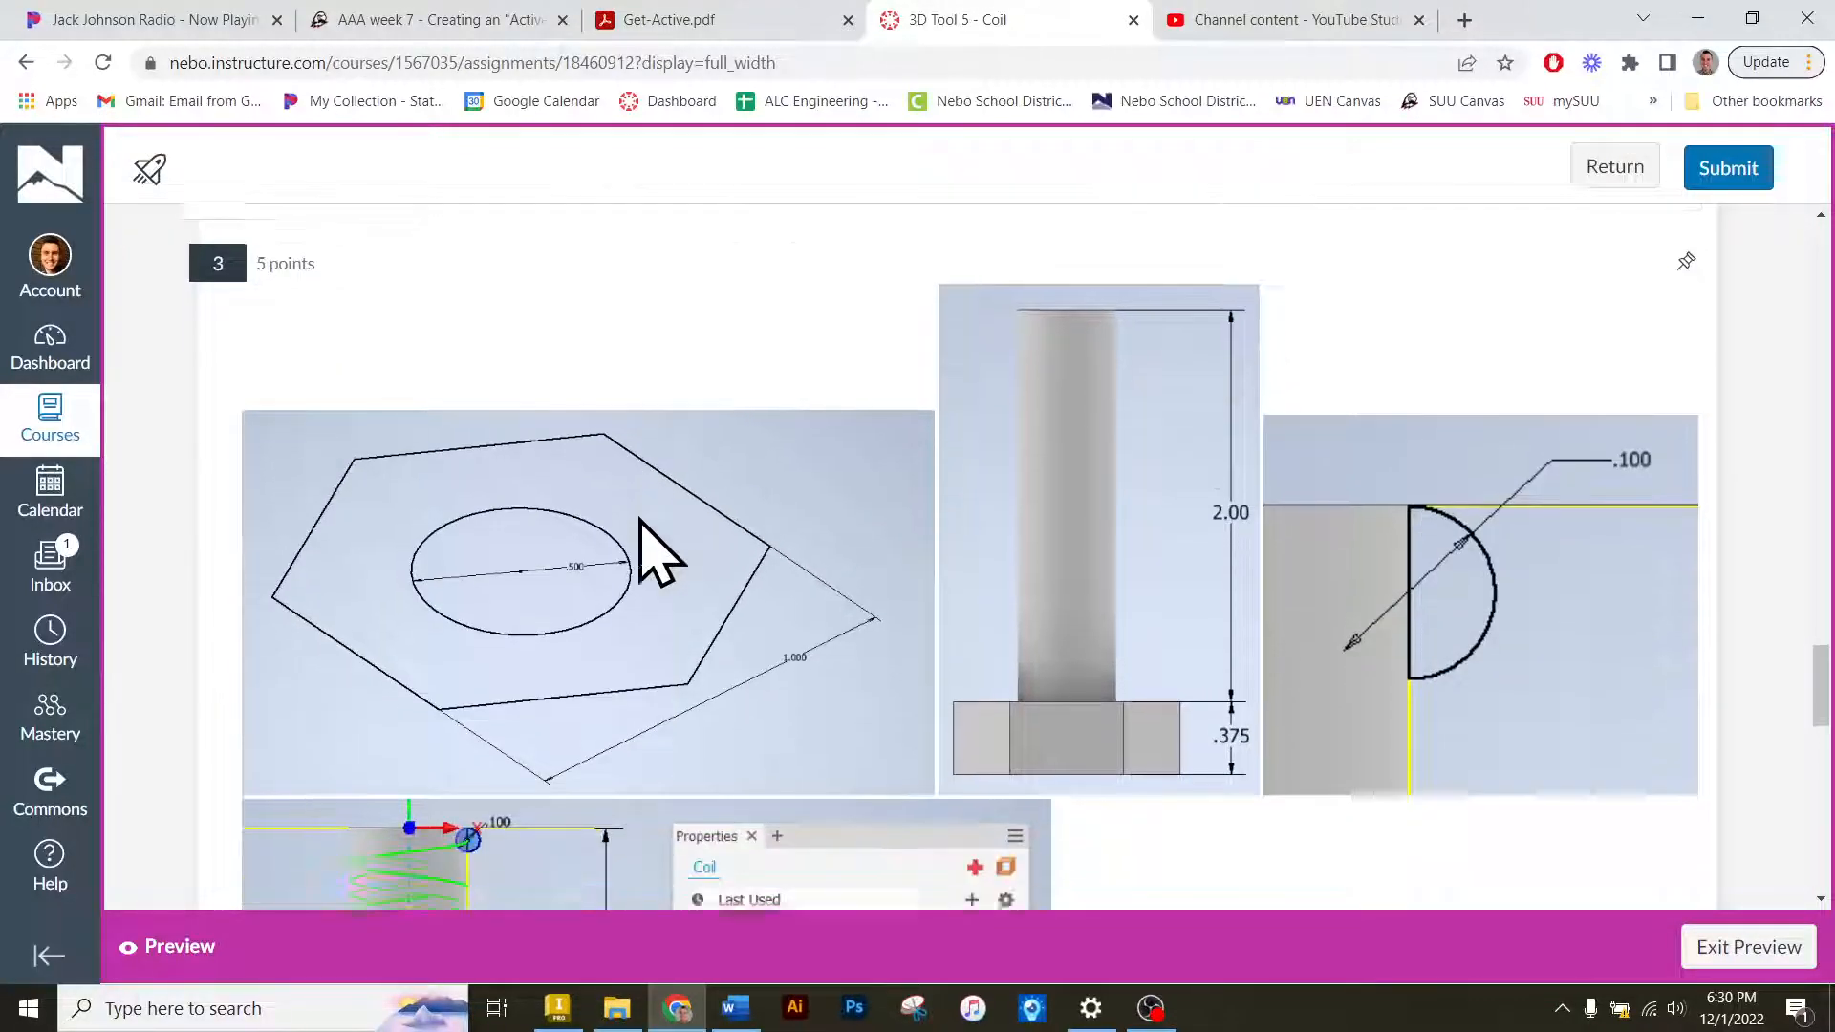
scroll(640, 522, down, 2)
scroll(641, 522, up, 12)
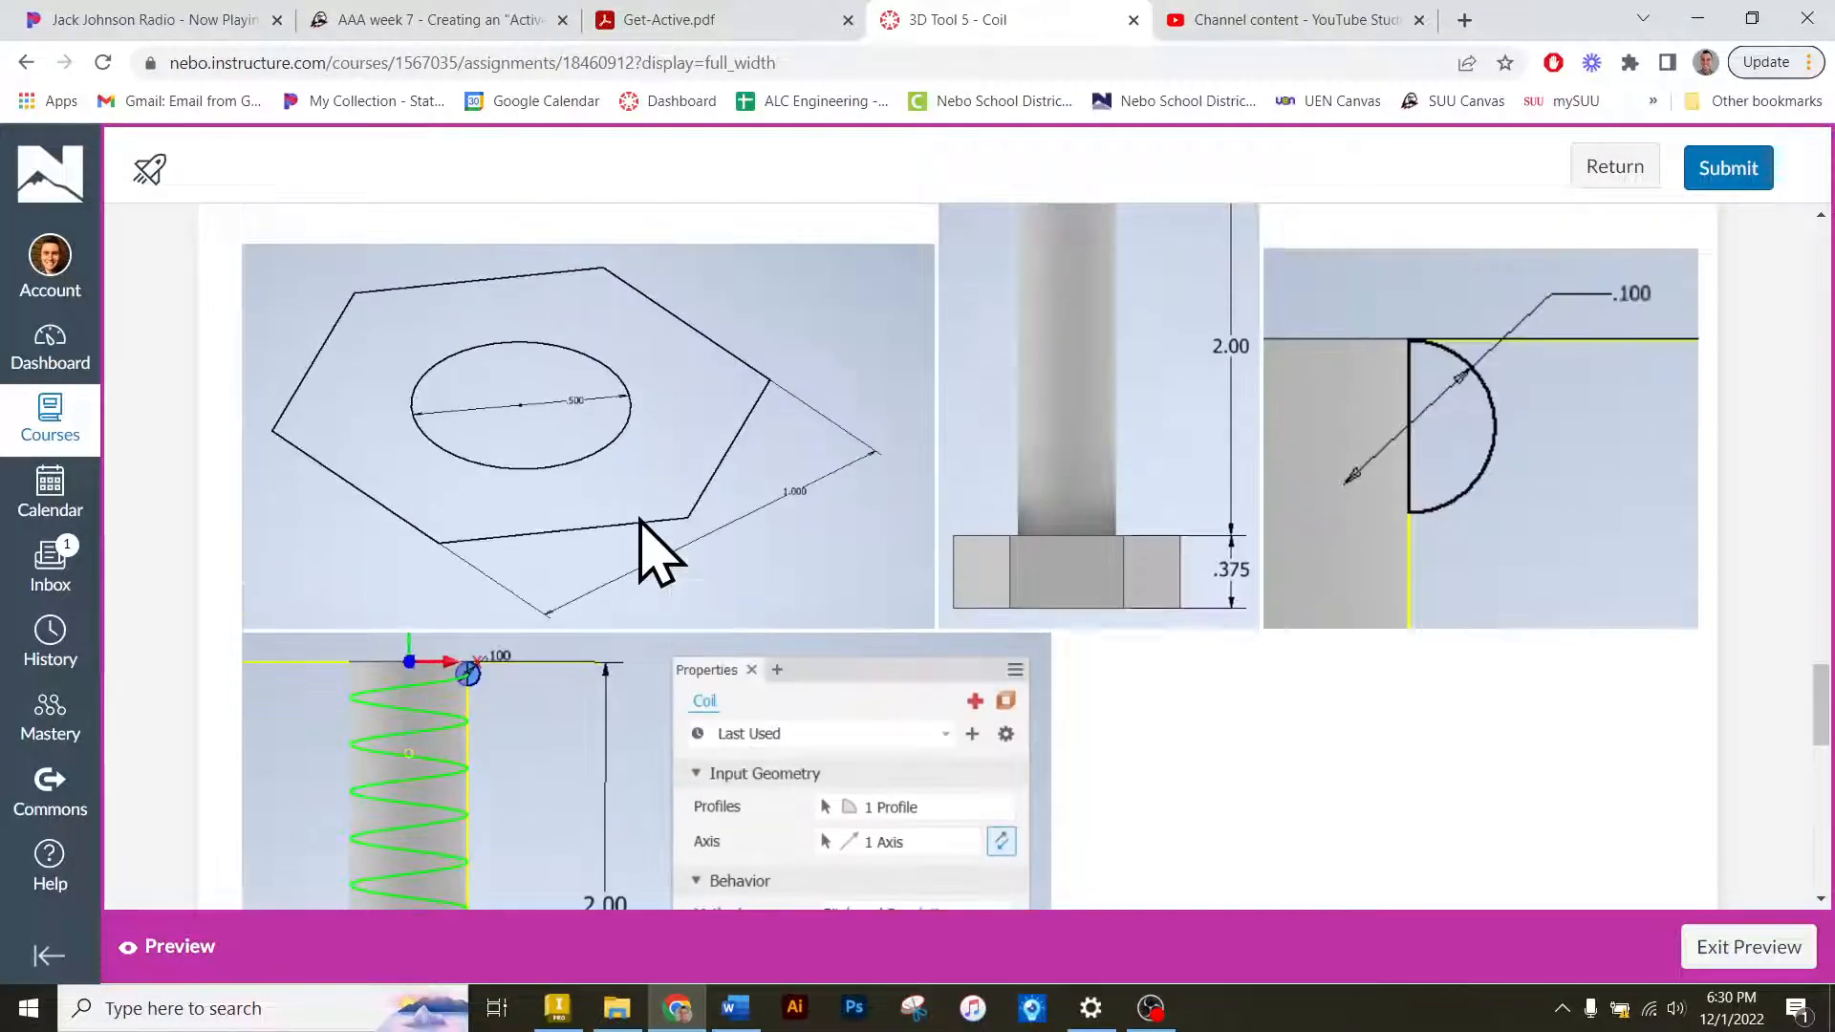
scroll(640, 521, up, 15)
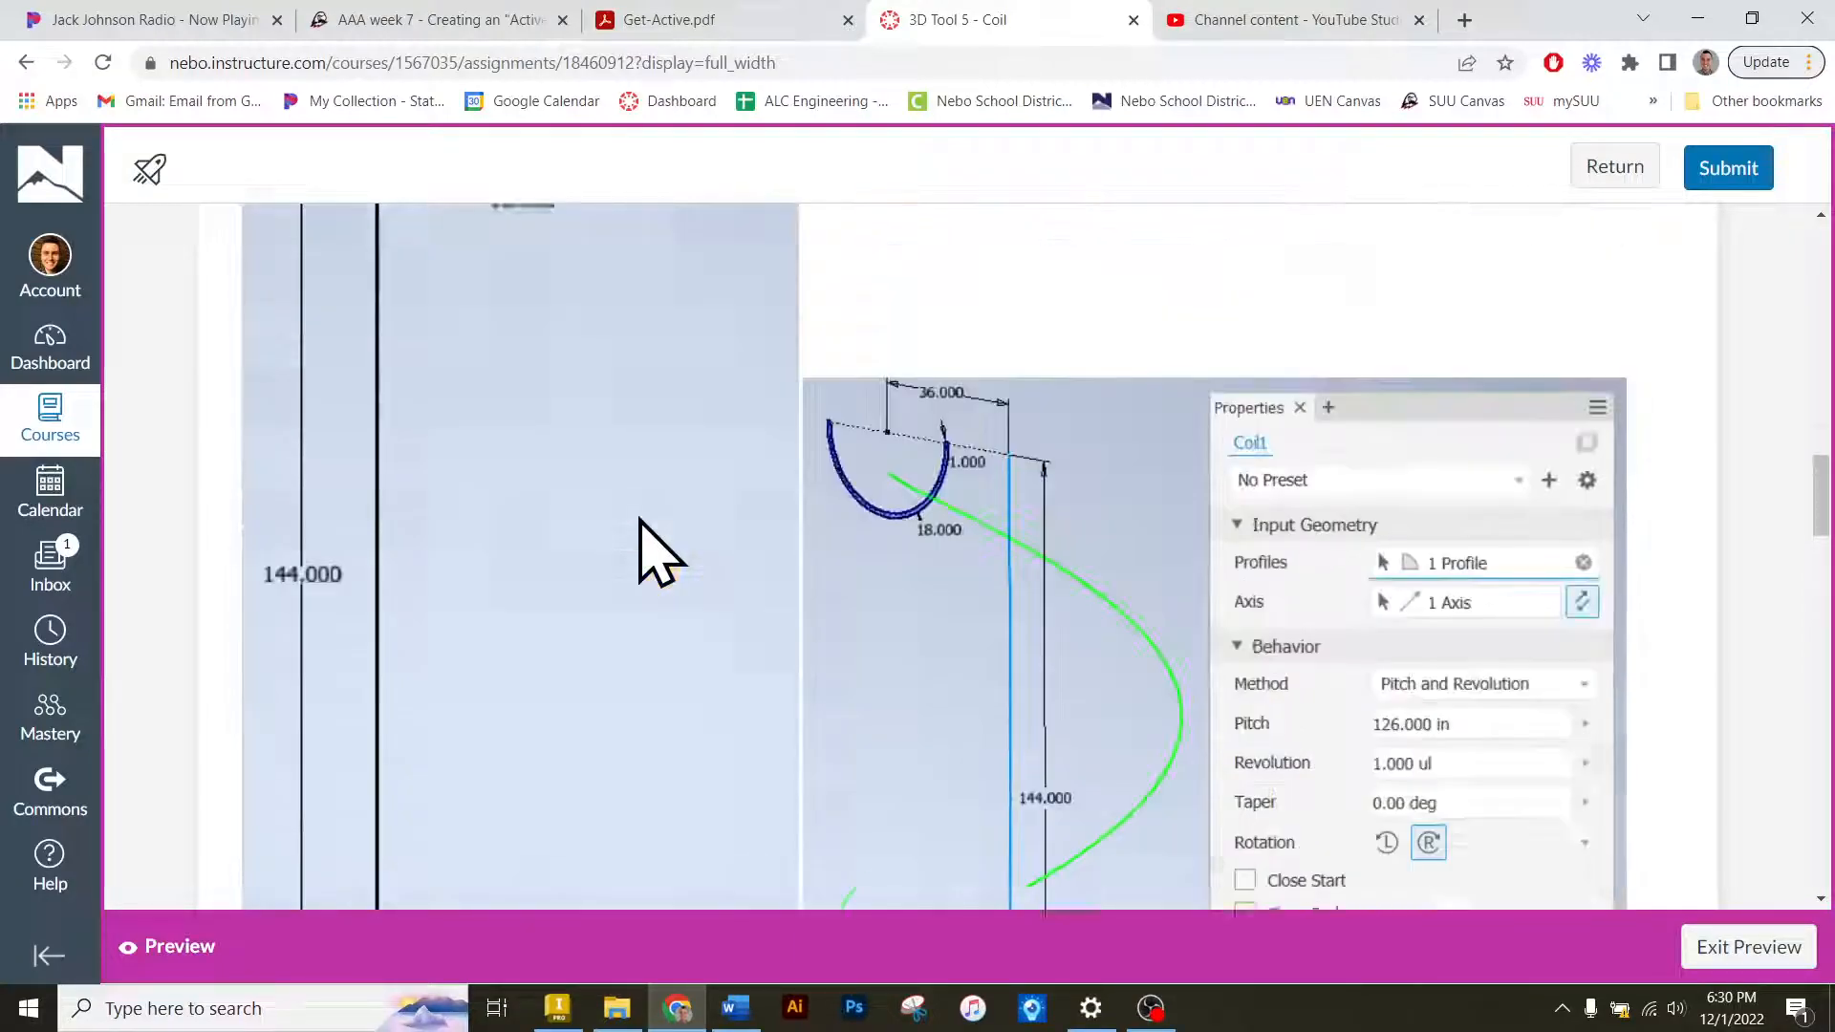
scroll(626, 574, up, 5)
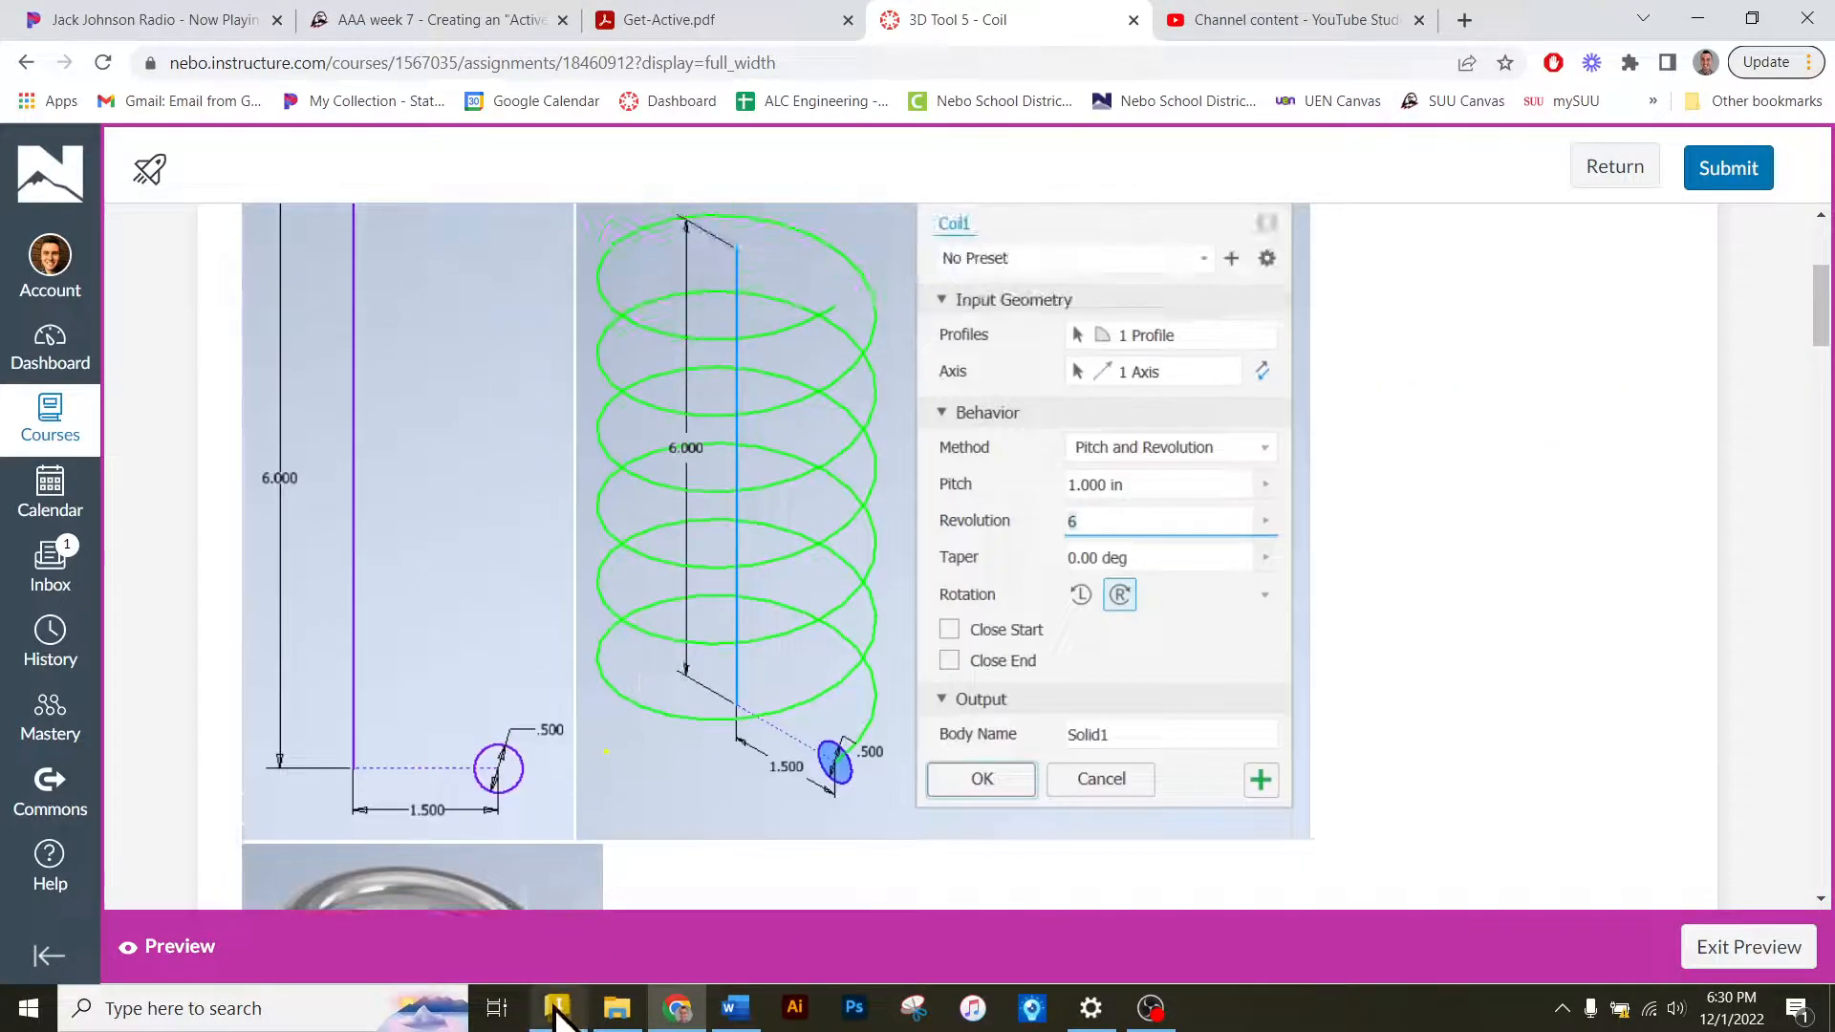
Switch to Inventor and close the three open parts, Part27, Part26 and Part25, without saving changes.
click(555, 1004)
click(473, 941)
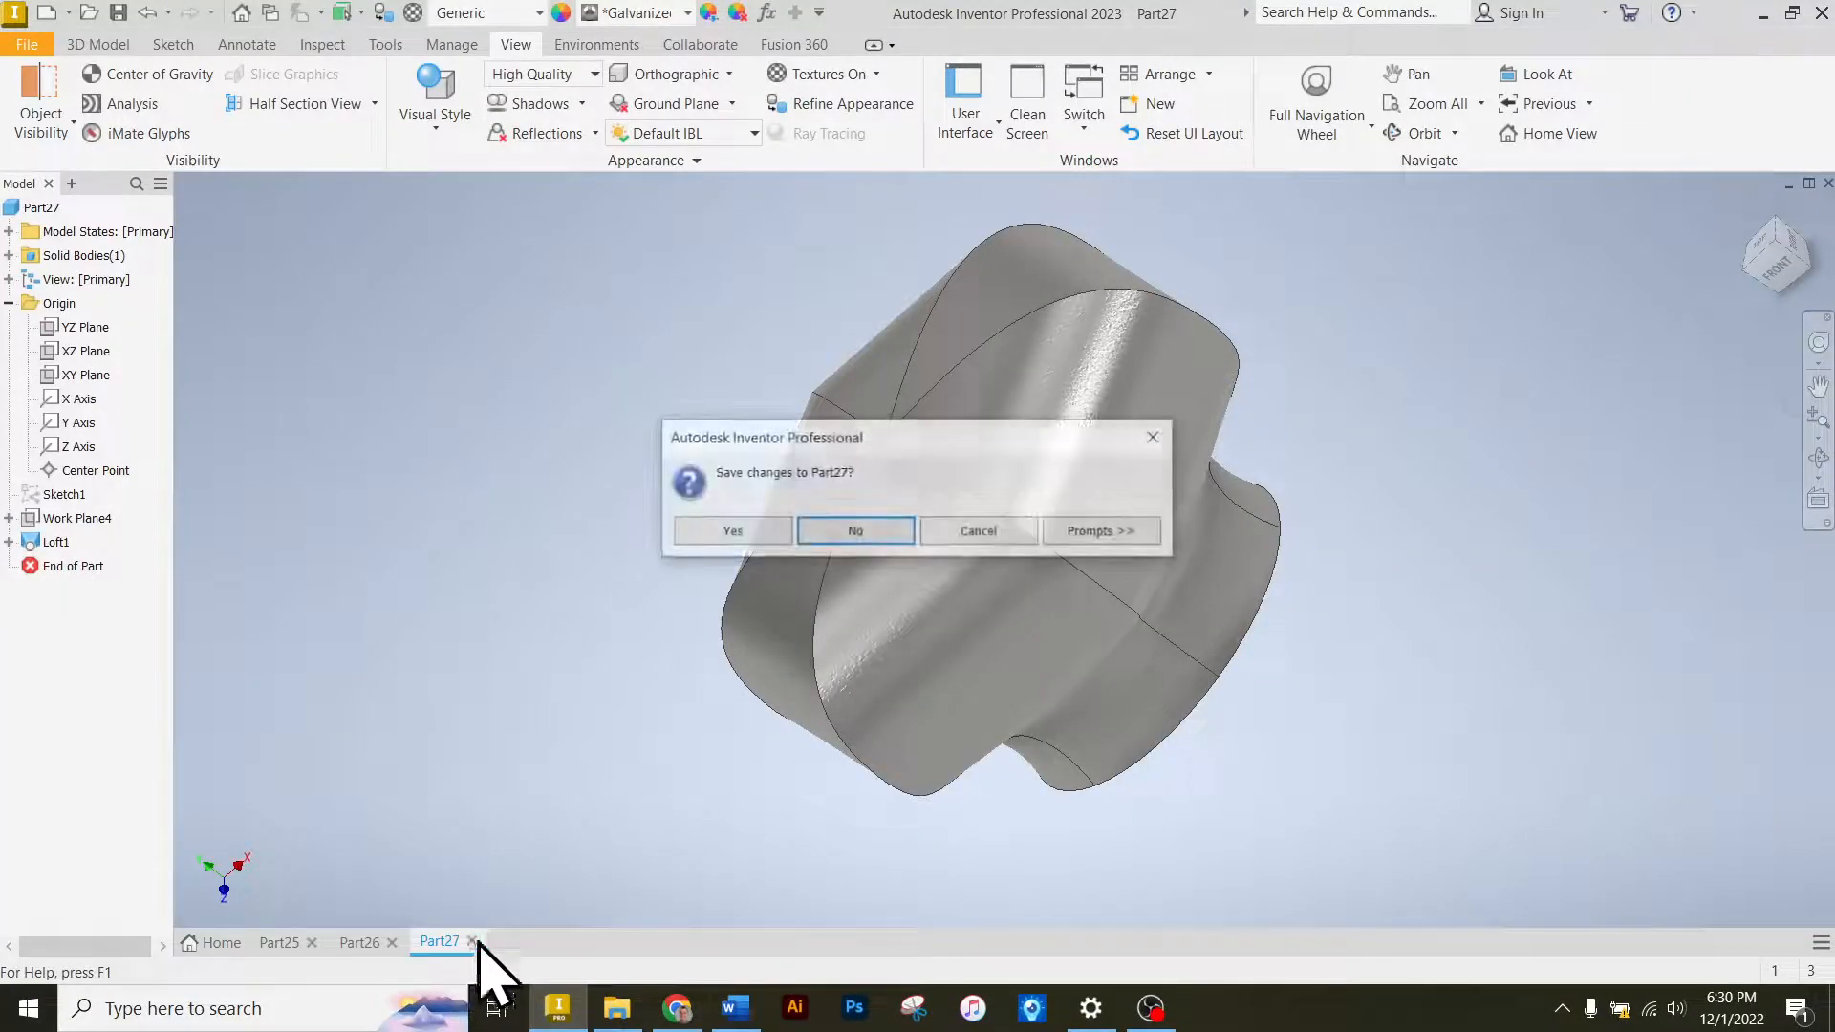
click(840, 531)
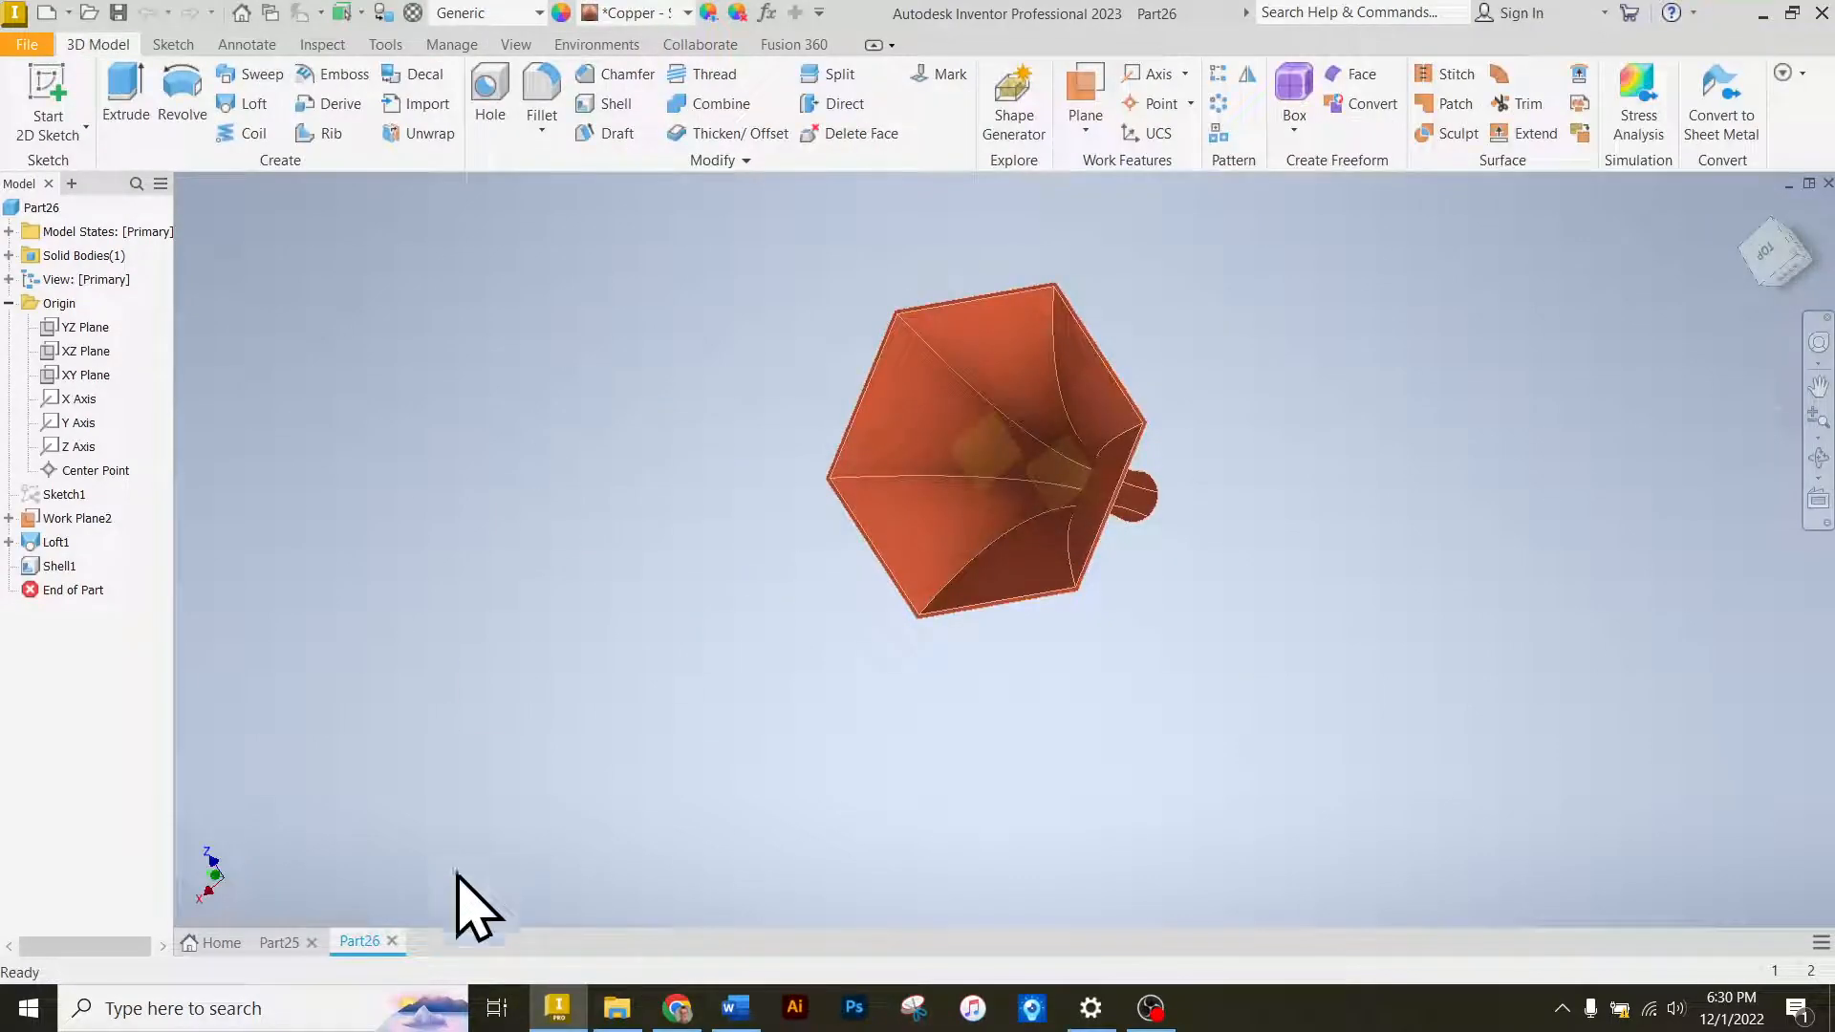
click(392, 941)
click(820, 532)
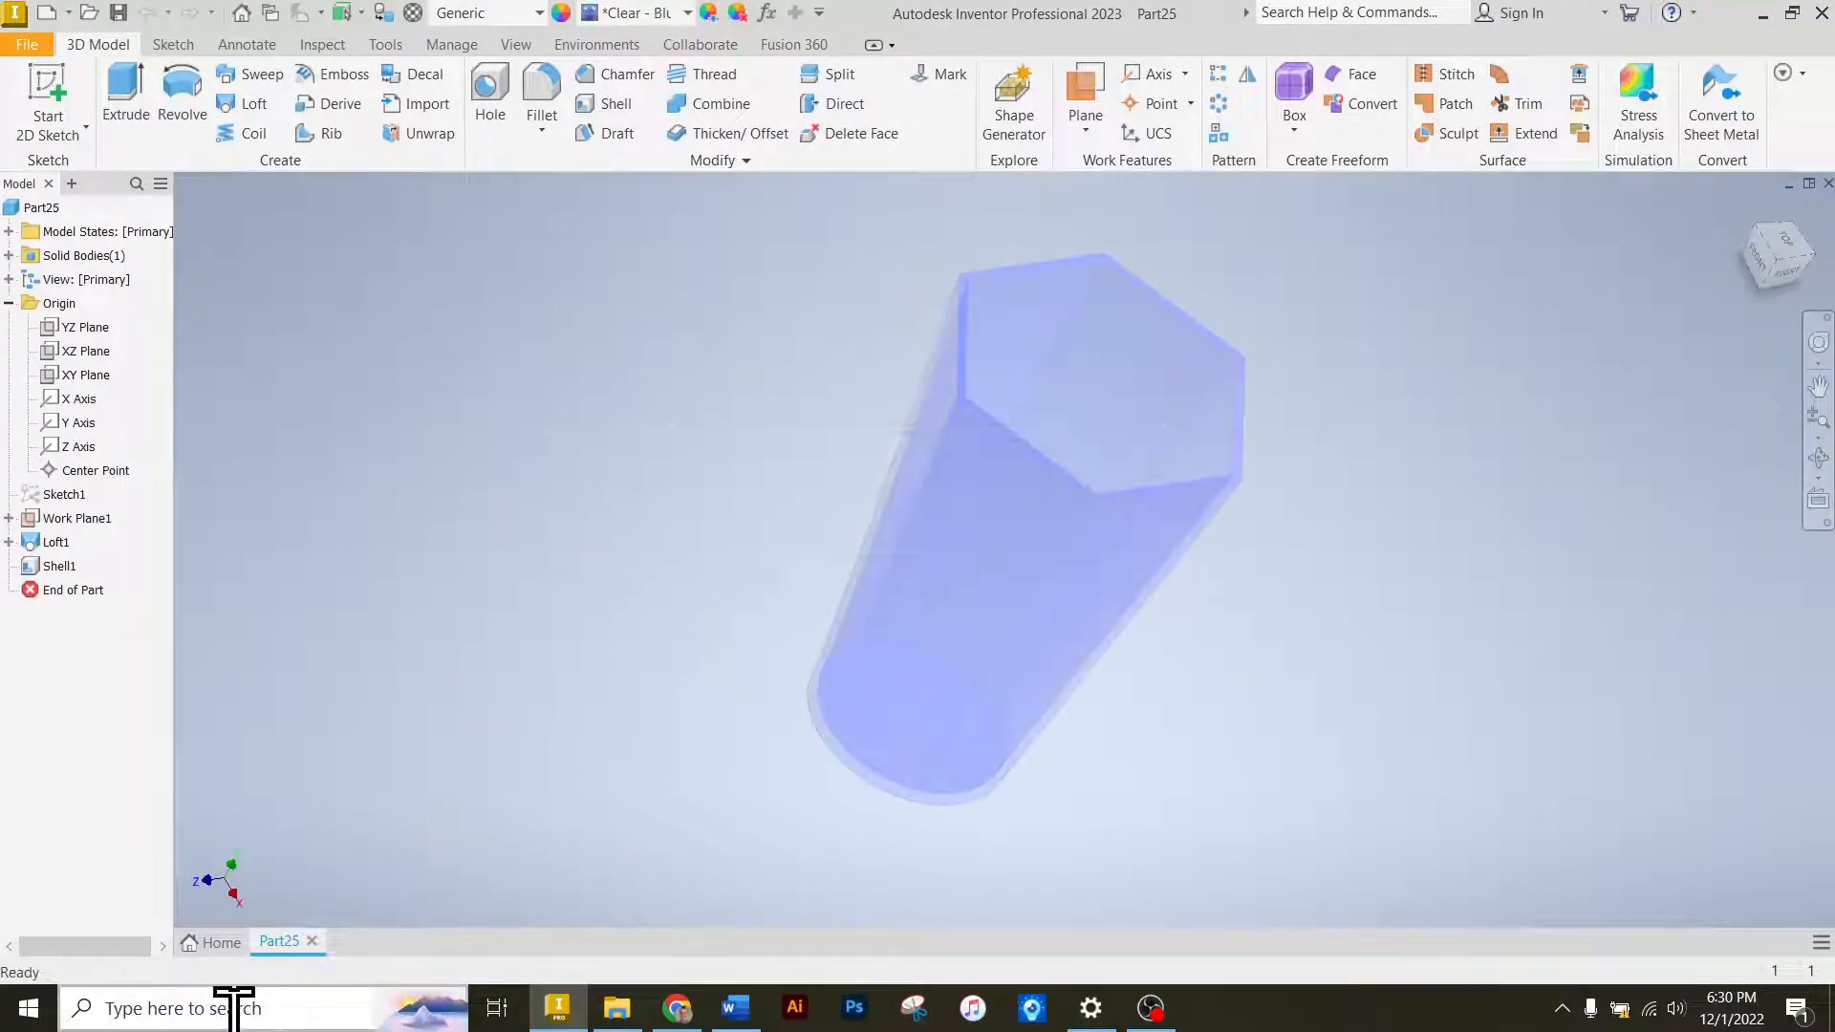
click(312, 942)
click(886, 527)
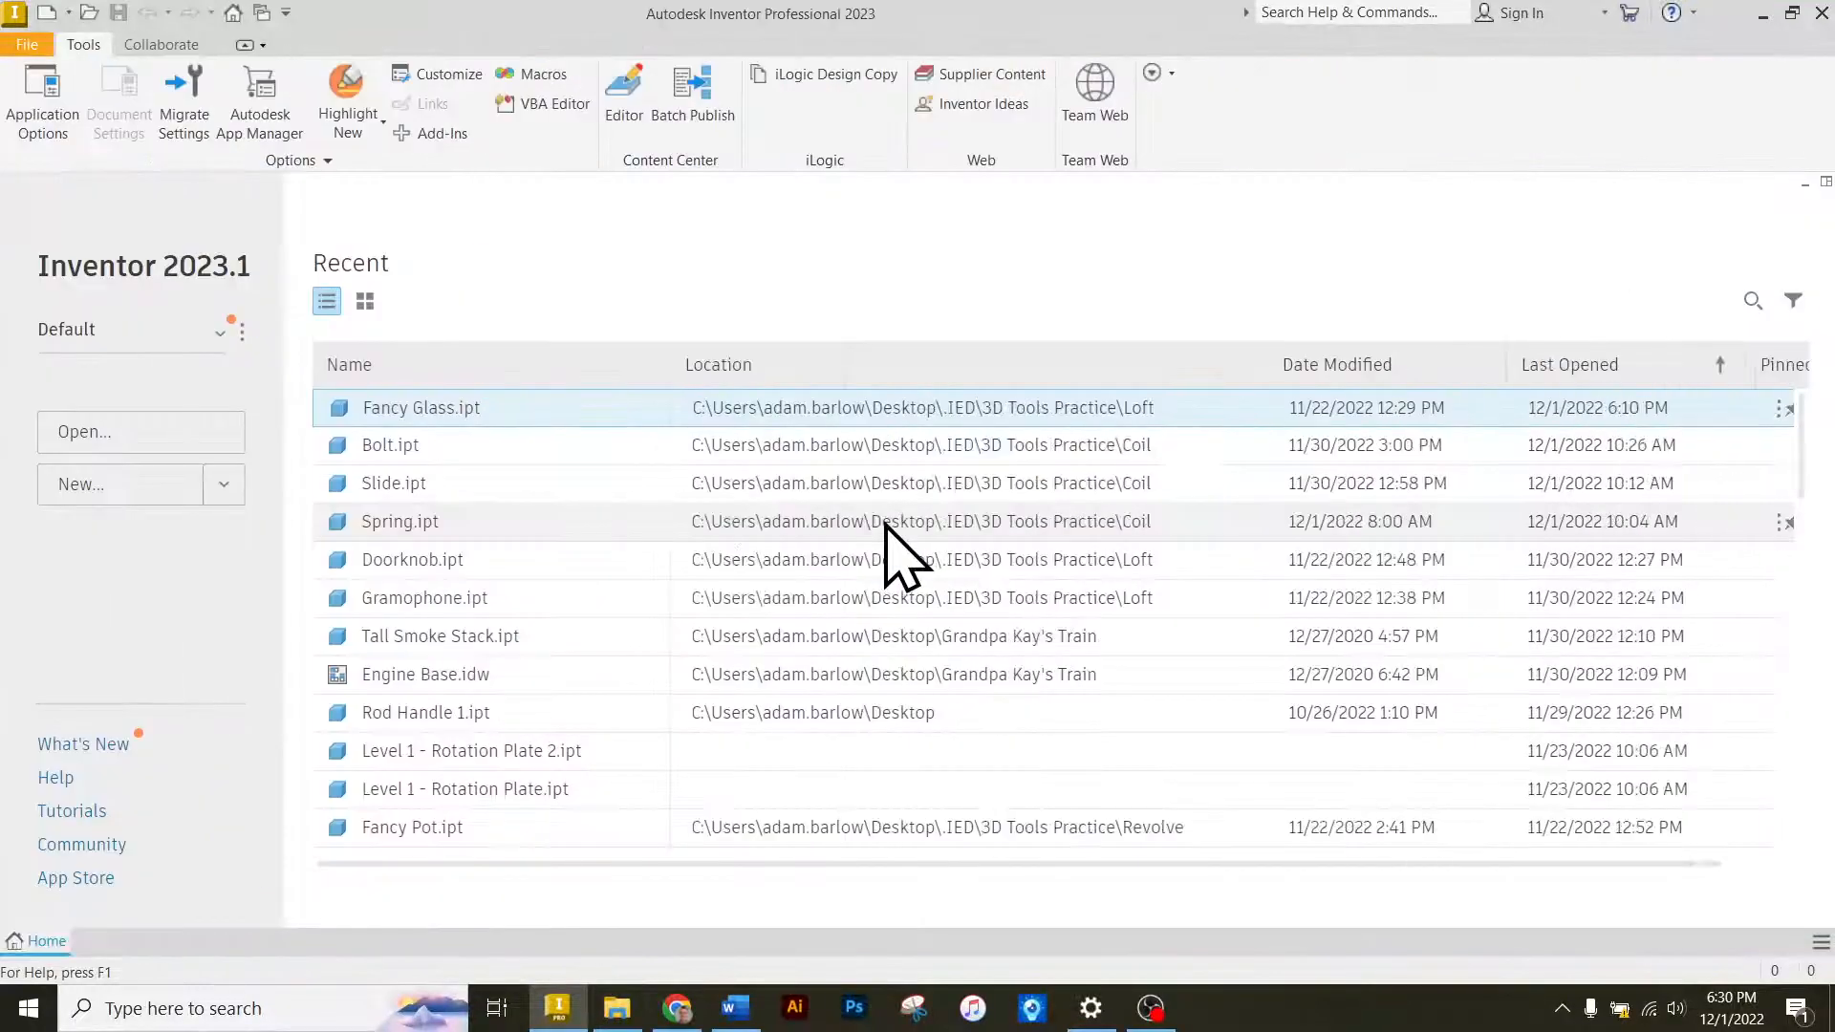
Create a new part from the Standard.ipt template.
click(27, 44)
click(38, 135)
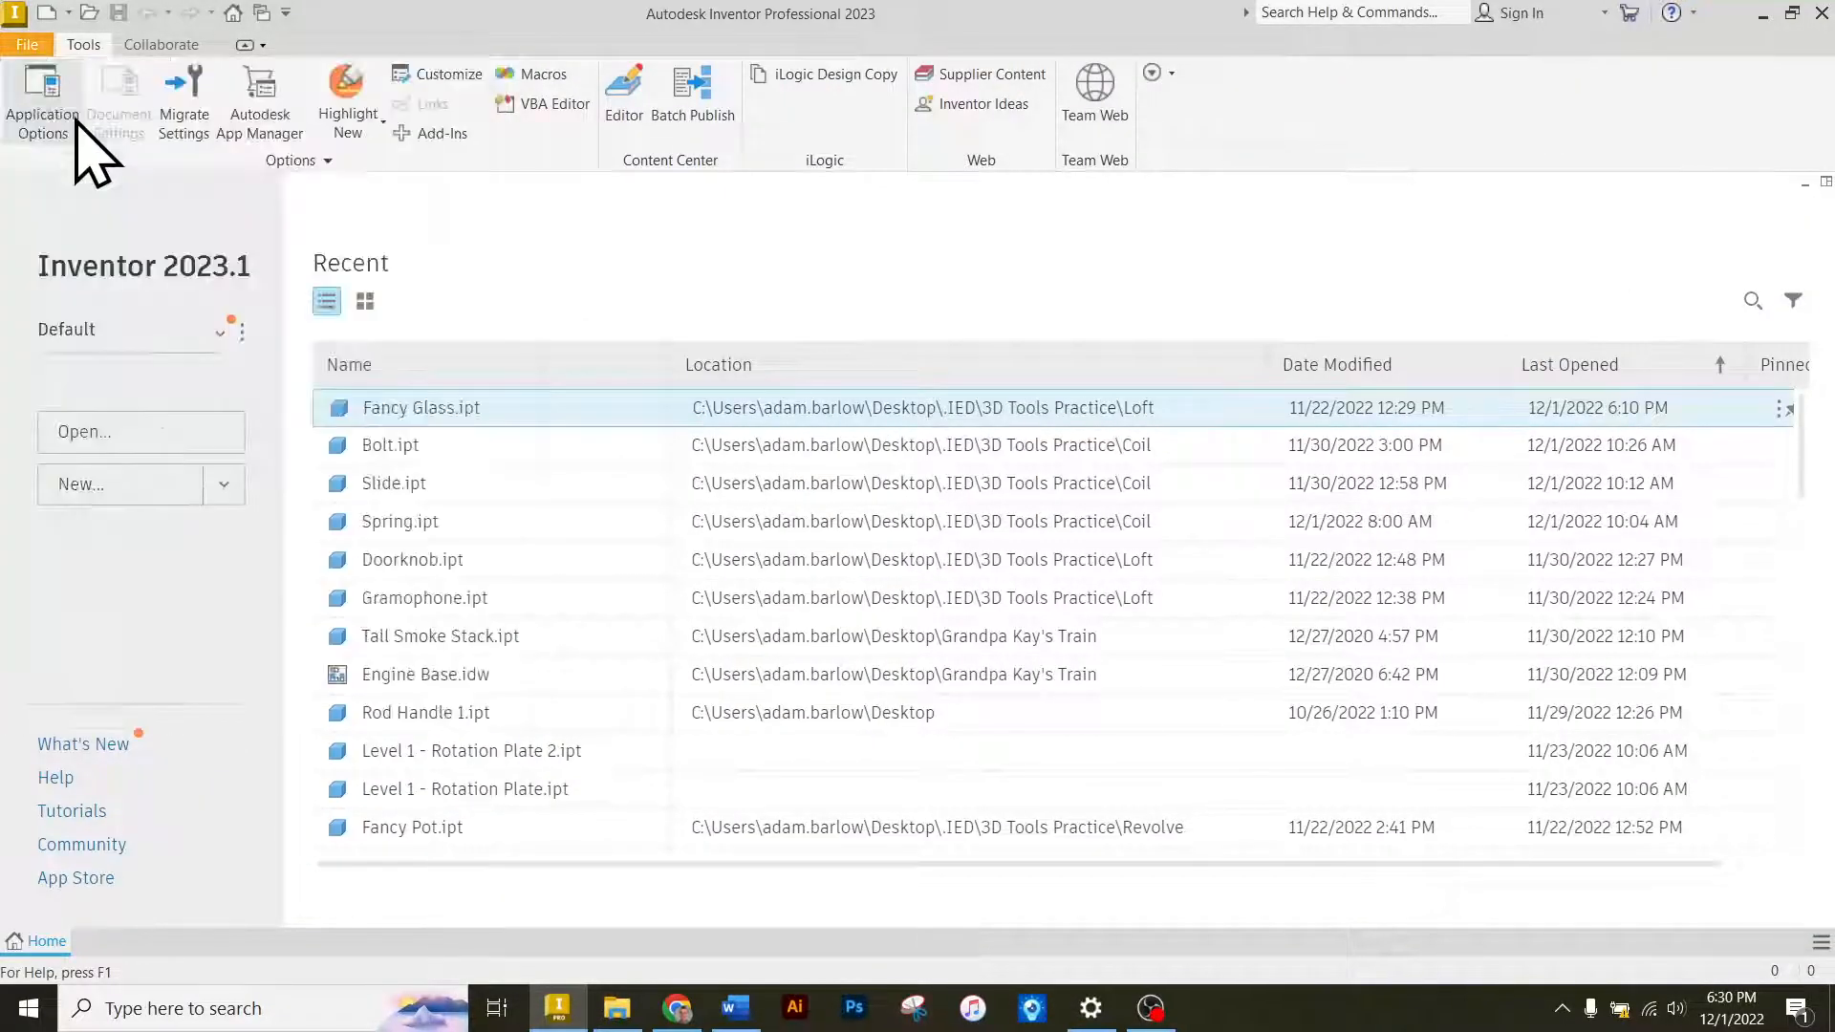
click(964, 368)
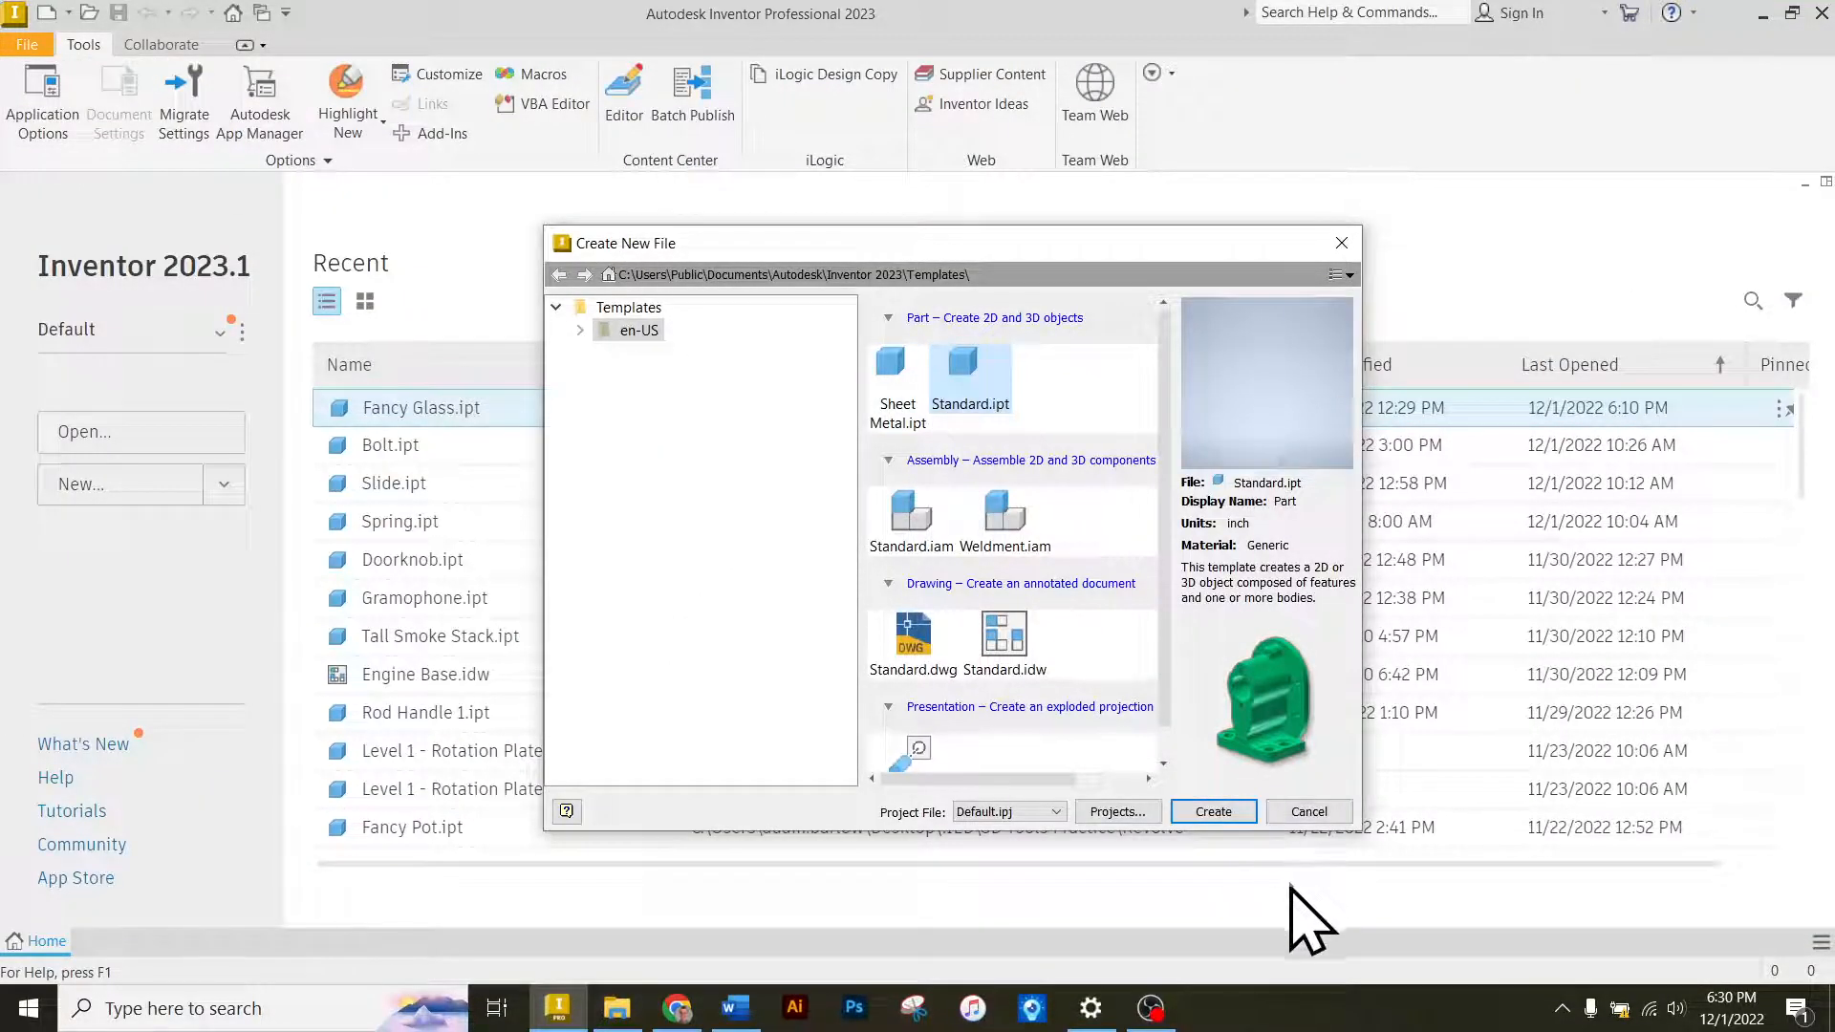
click(1214, 812)
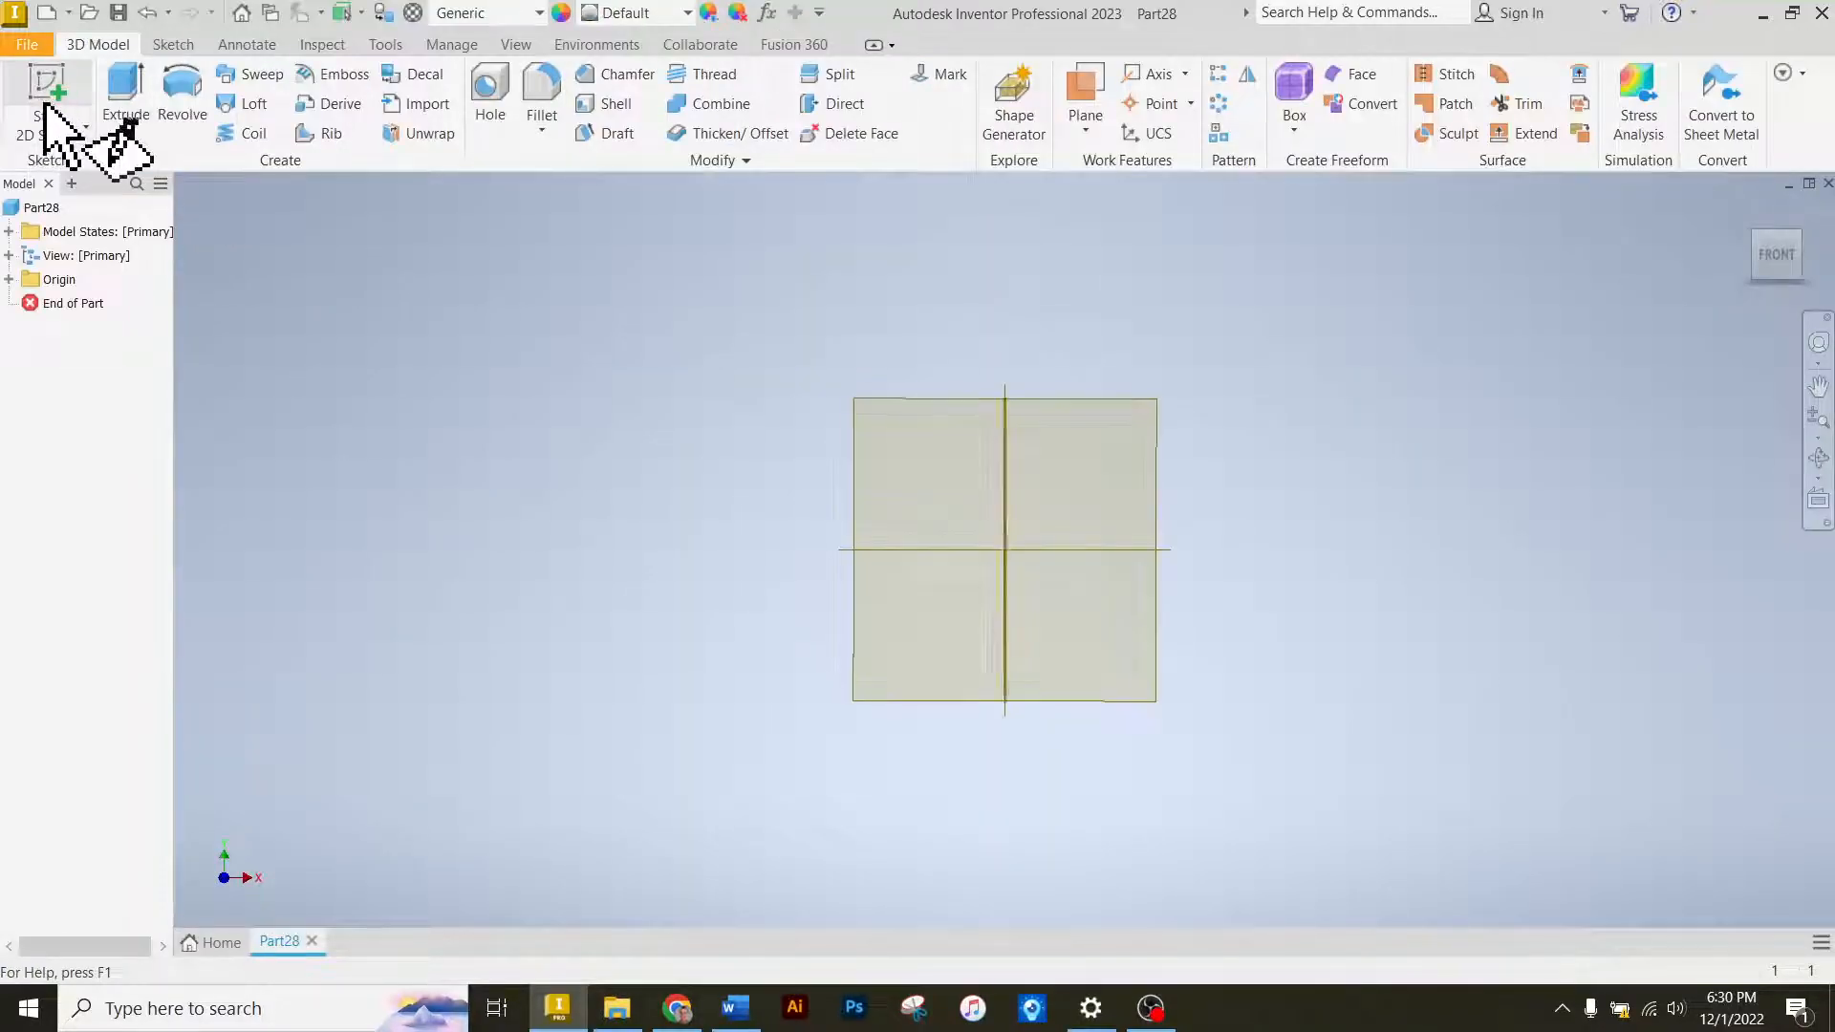
Start a 2D sketch on the XY plane of the new part.
click(44, 108)
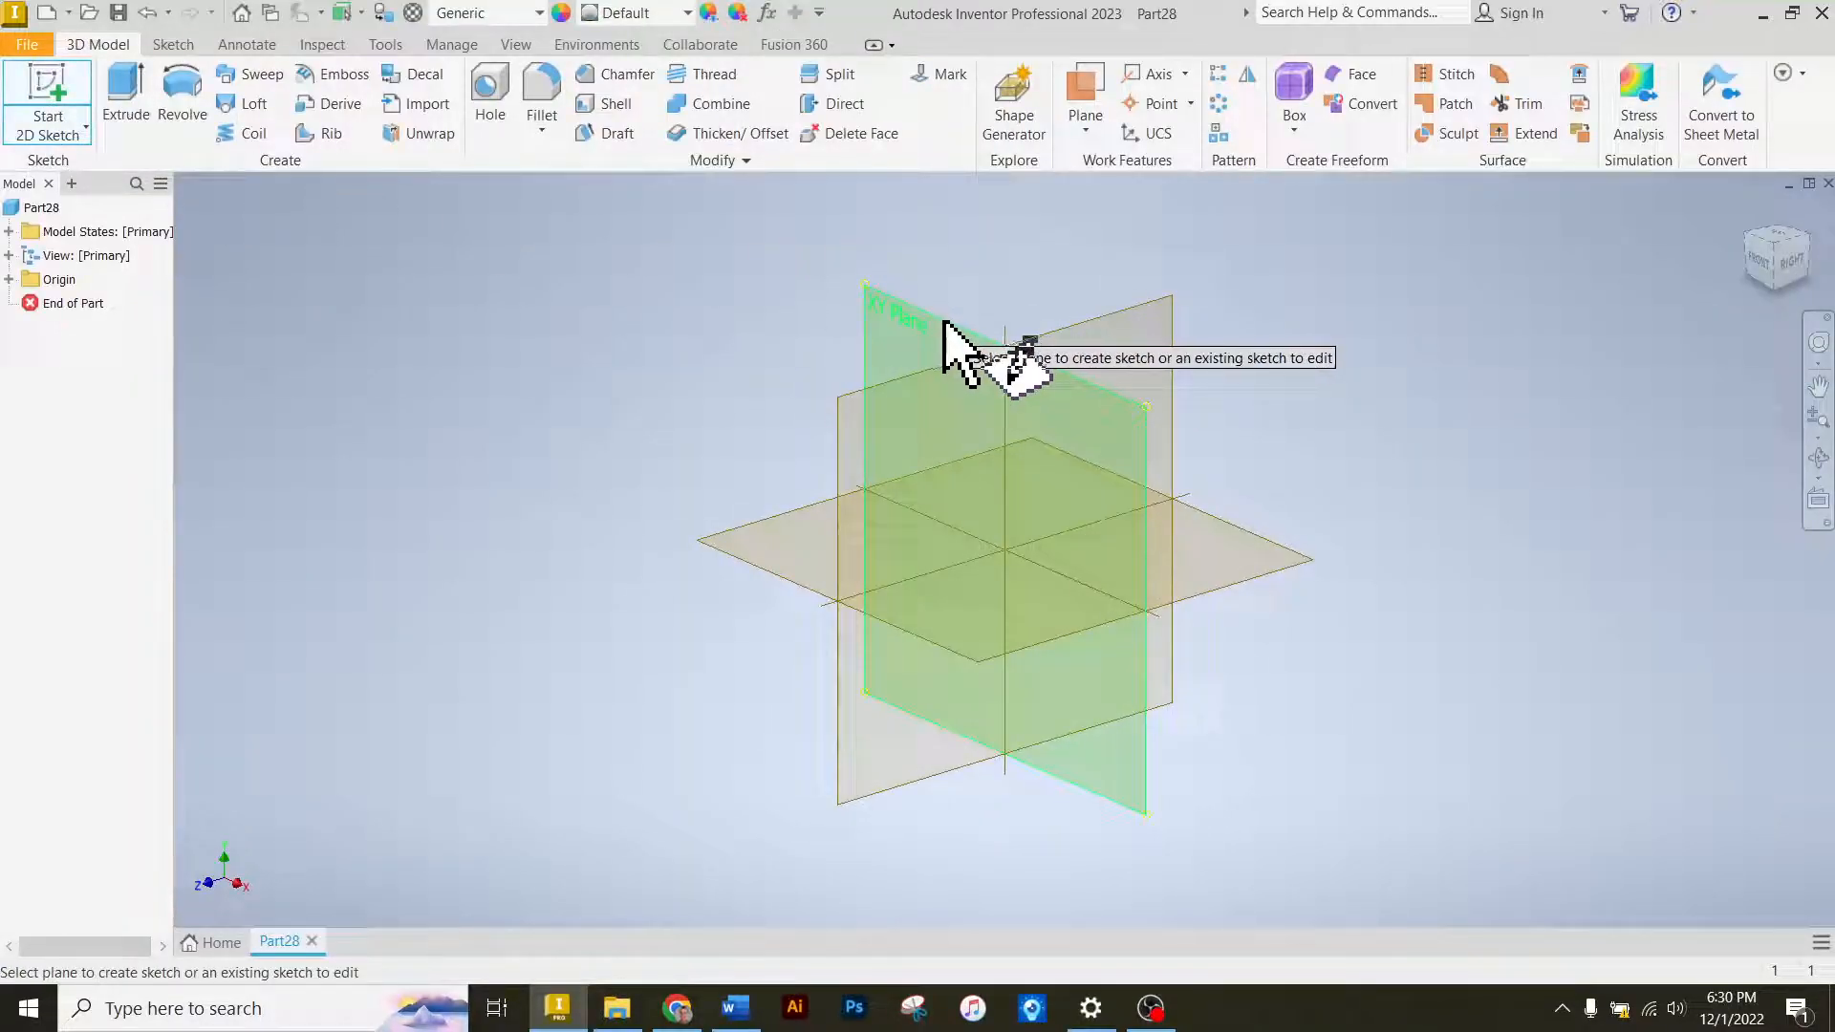
click(919, 341)
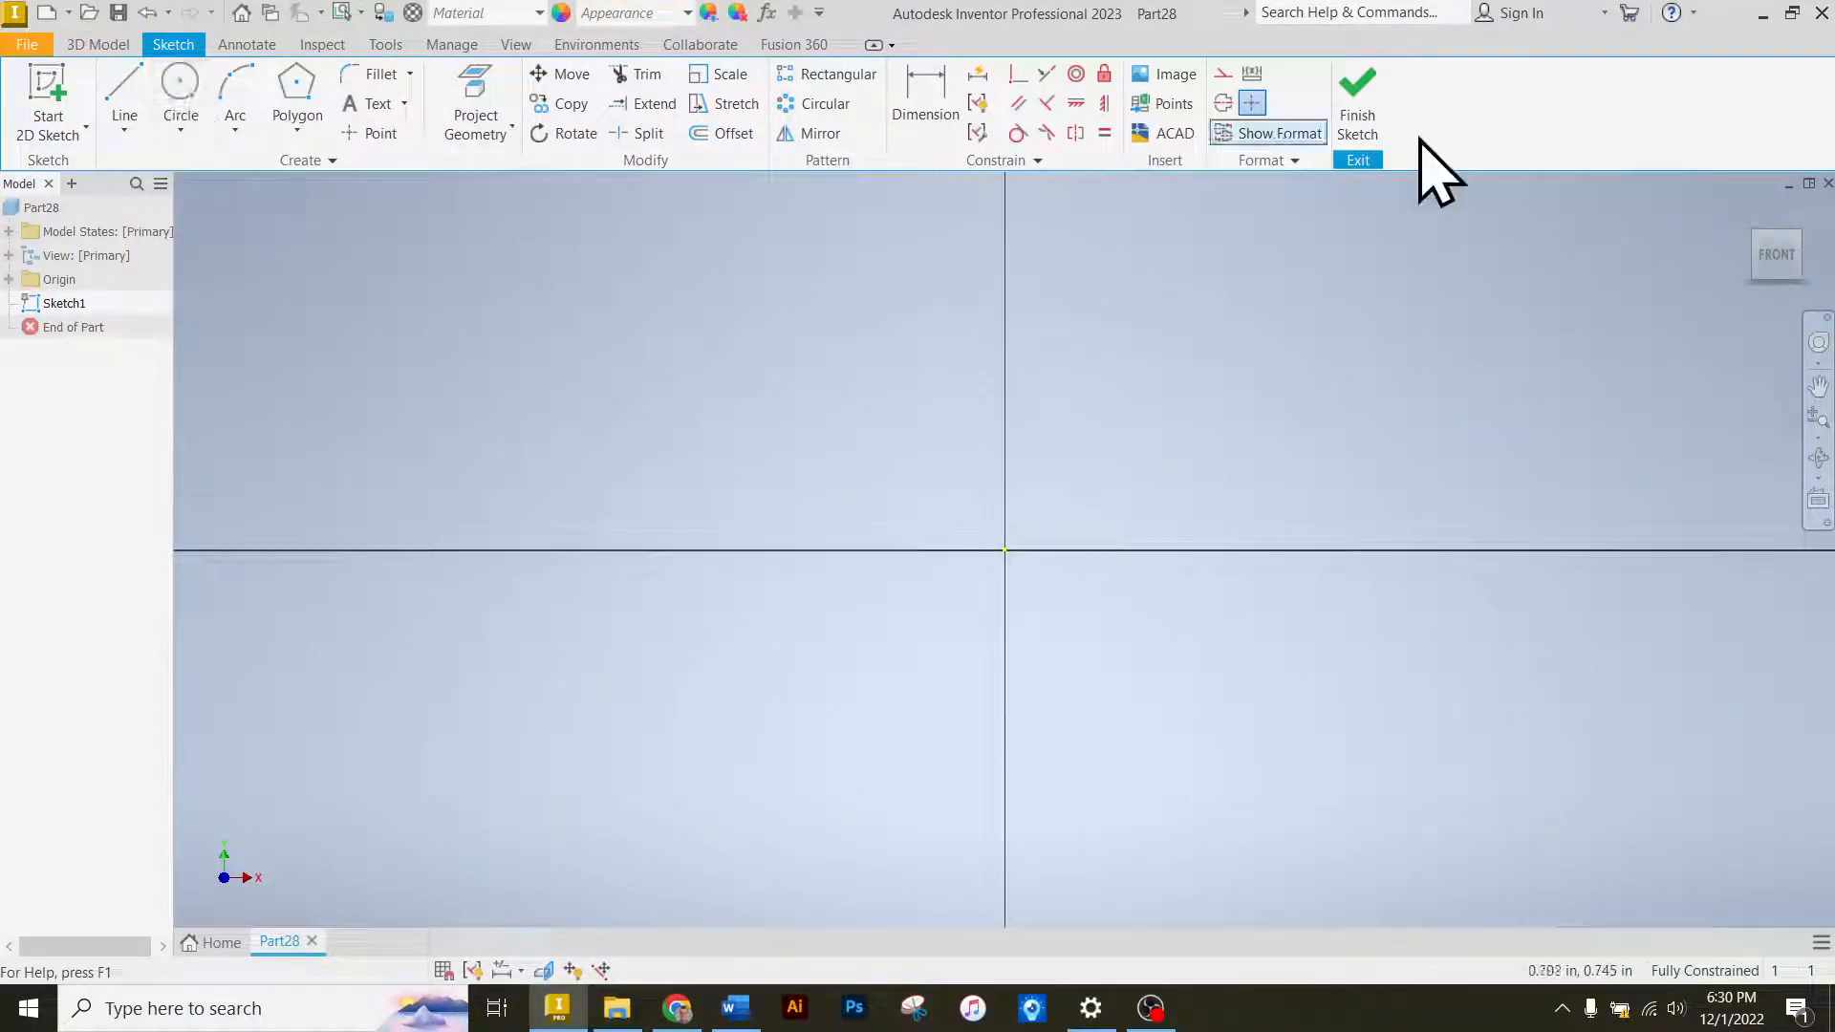
scroll(783, 670, up, 3)
scroll(1051, 418, down, 3)
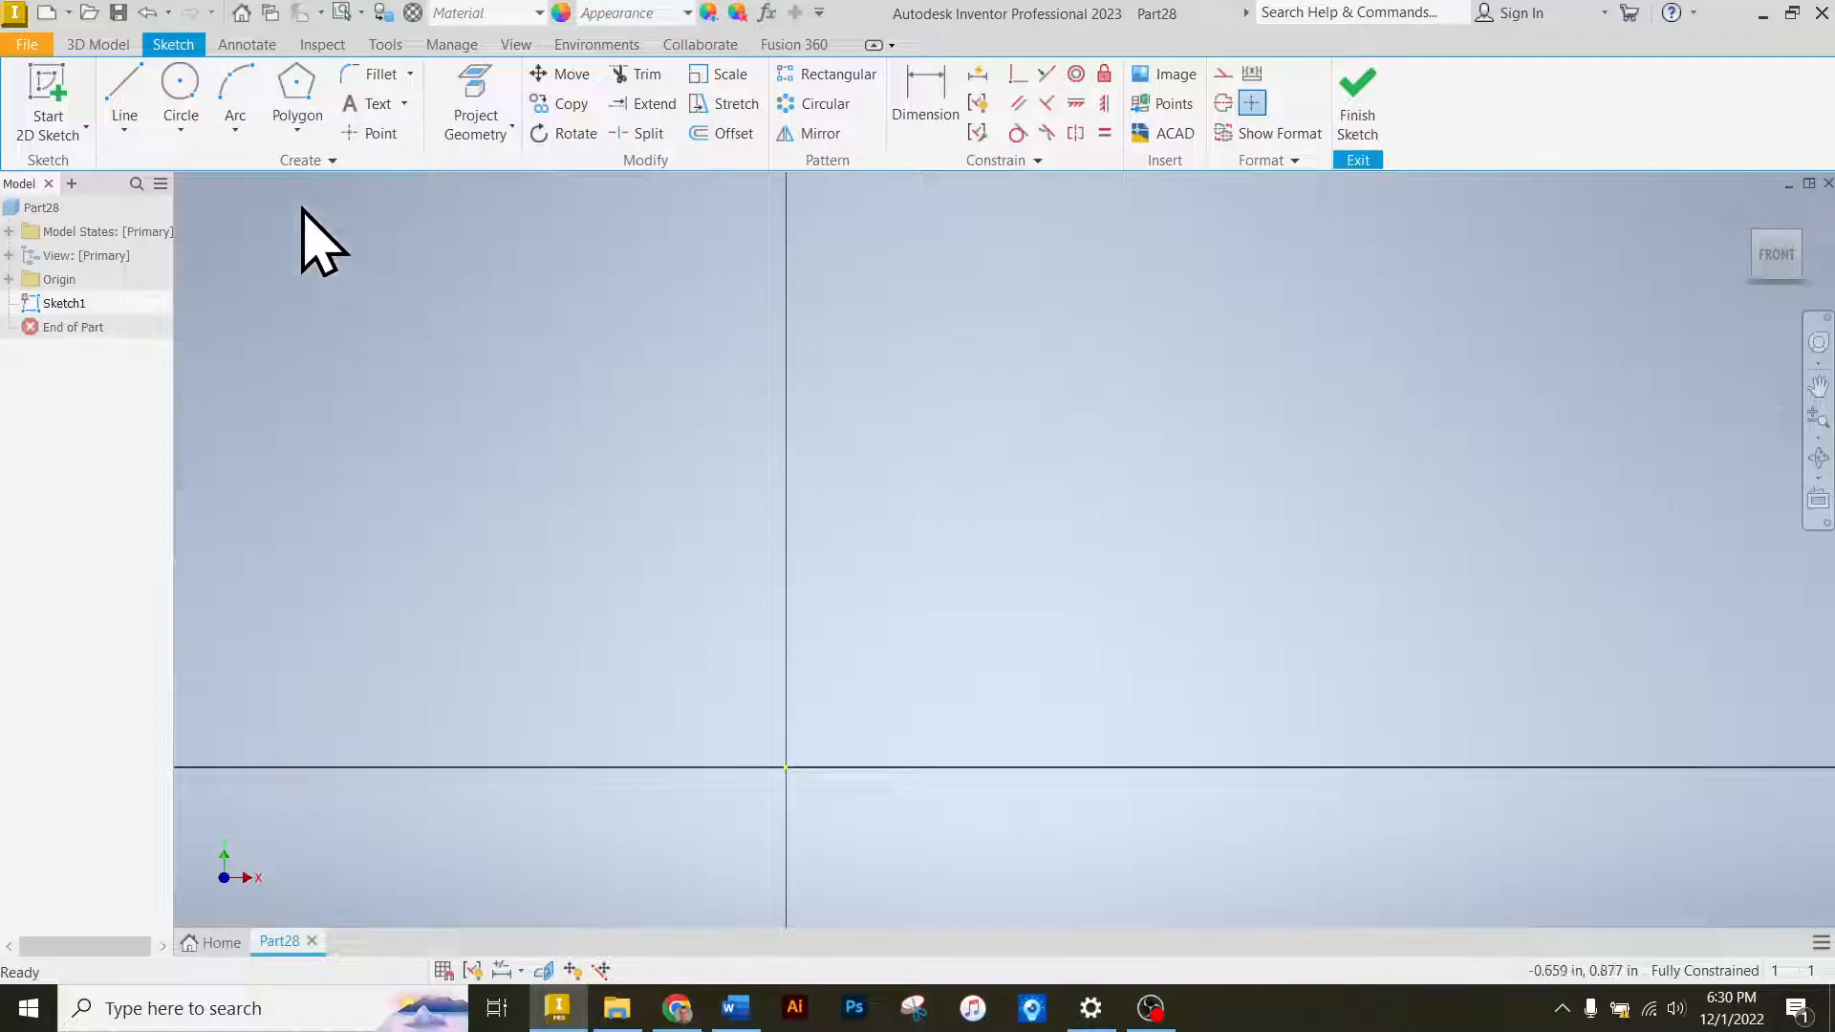
Check the spring sketch dimensions in the browser assignment, return to Inventor, and sketch a 6 in vertical line upward from the origin.
click(677, 1008)
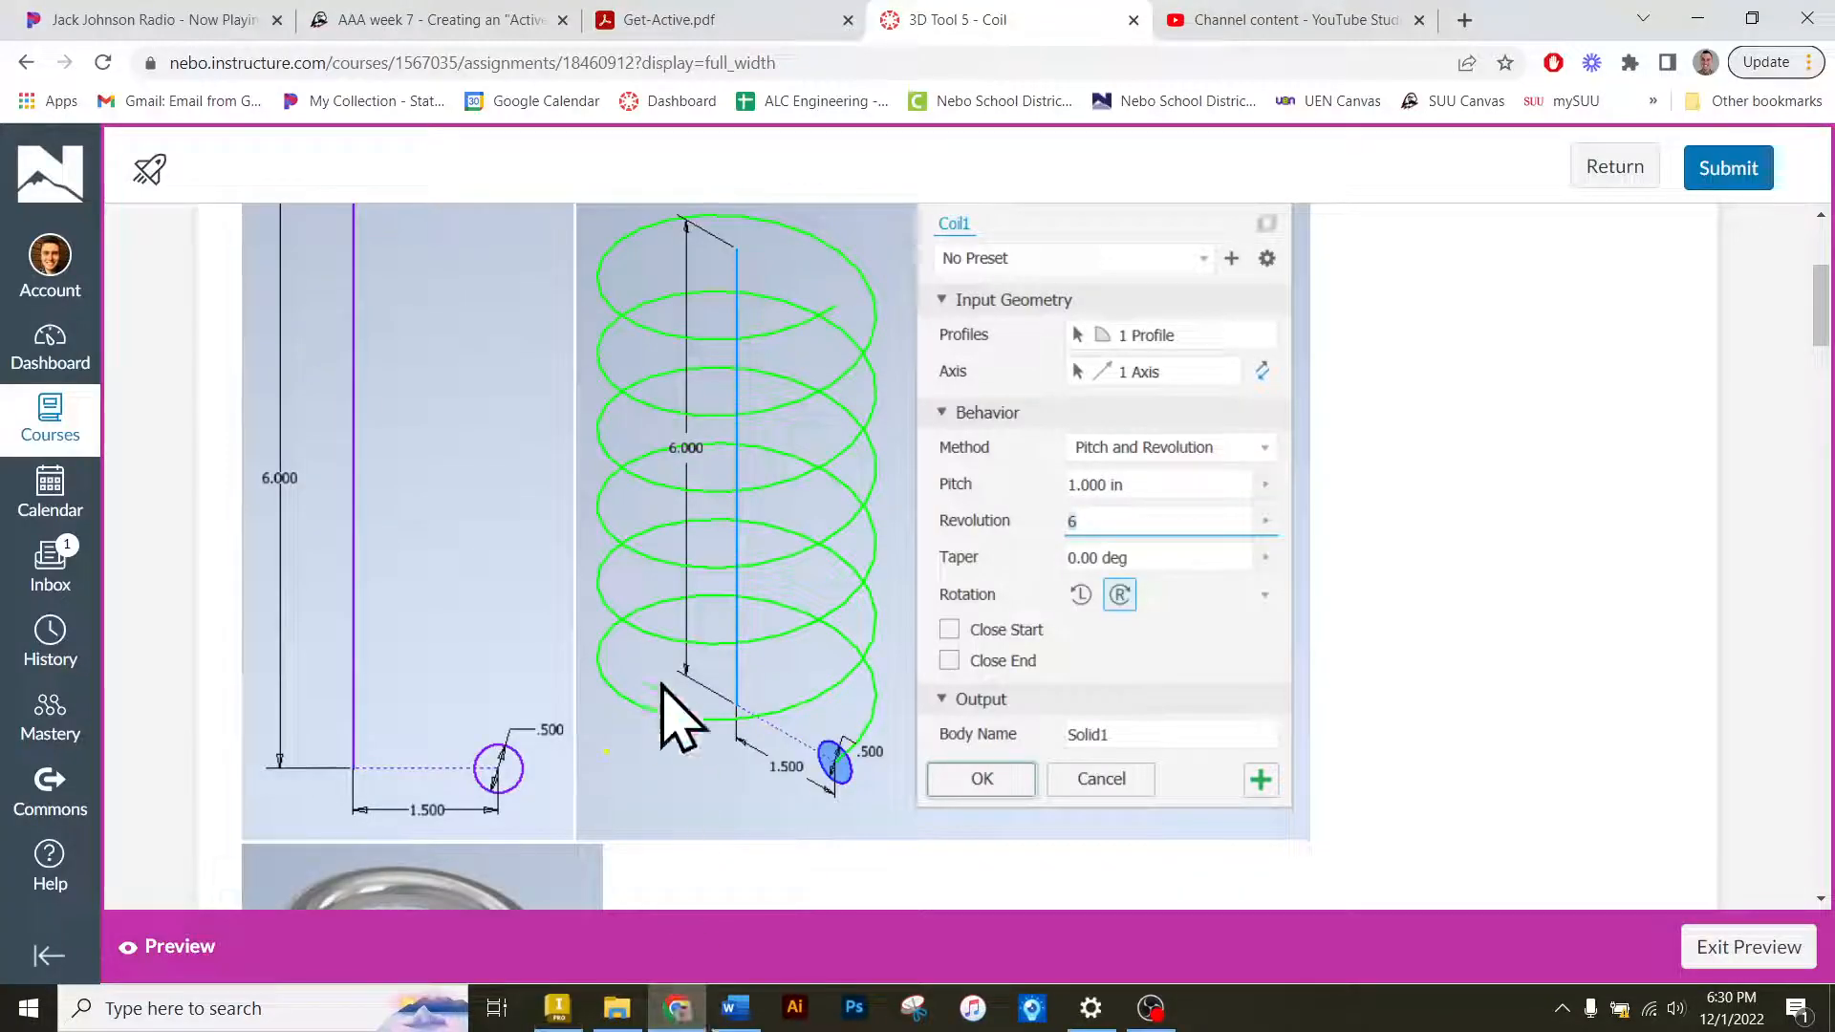
scroll(676, 688, up, 1)
scroll(507, 488, down, 1)
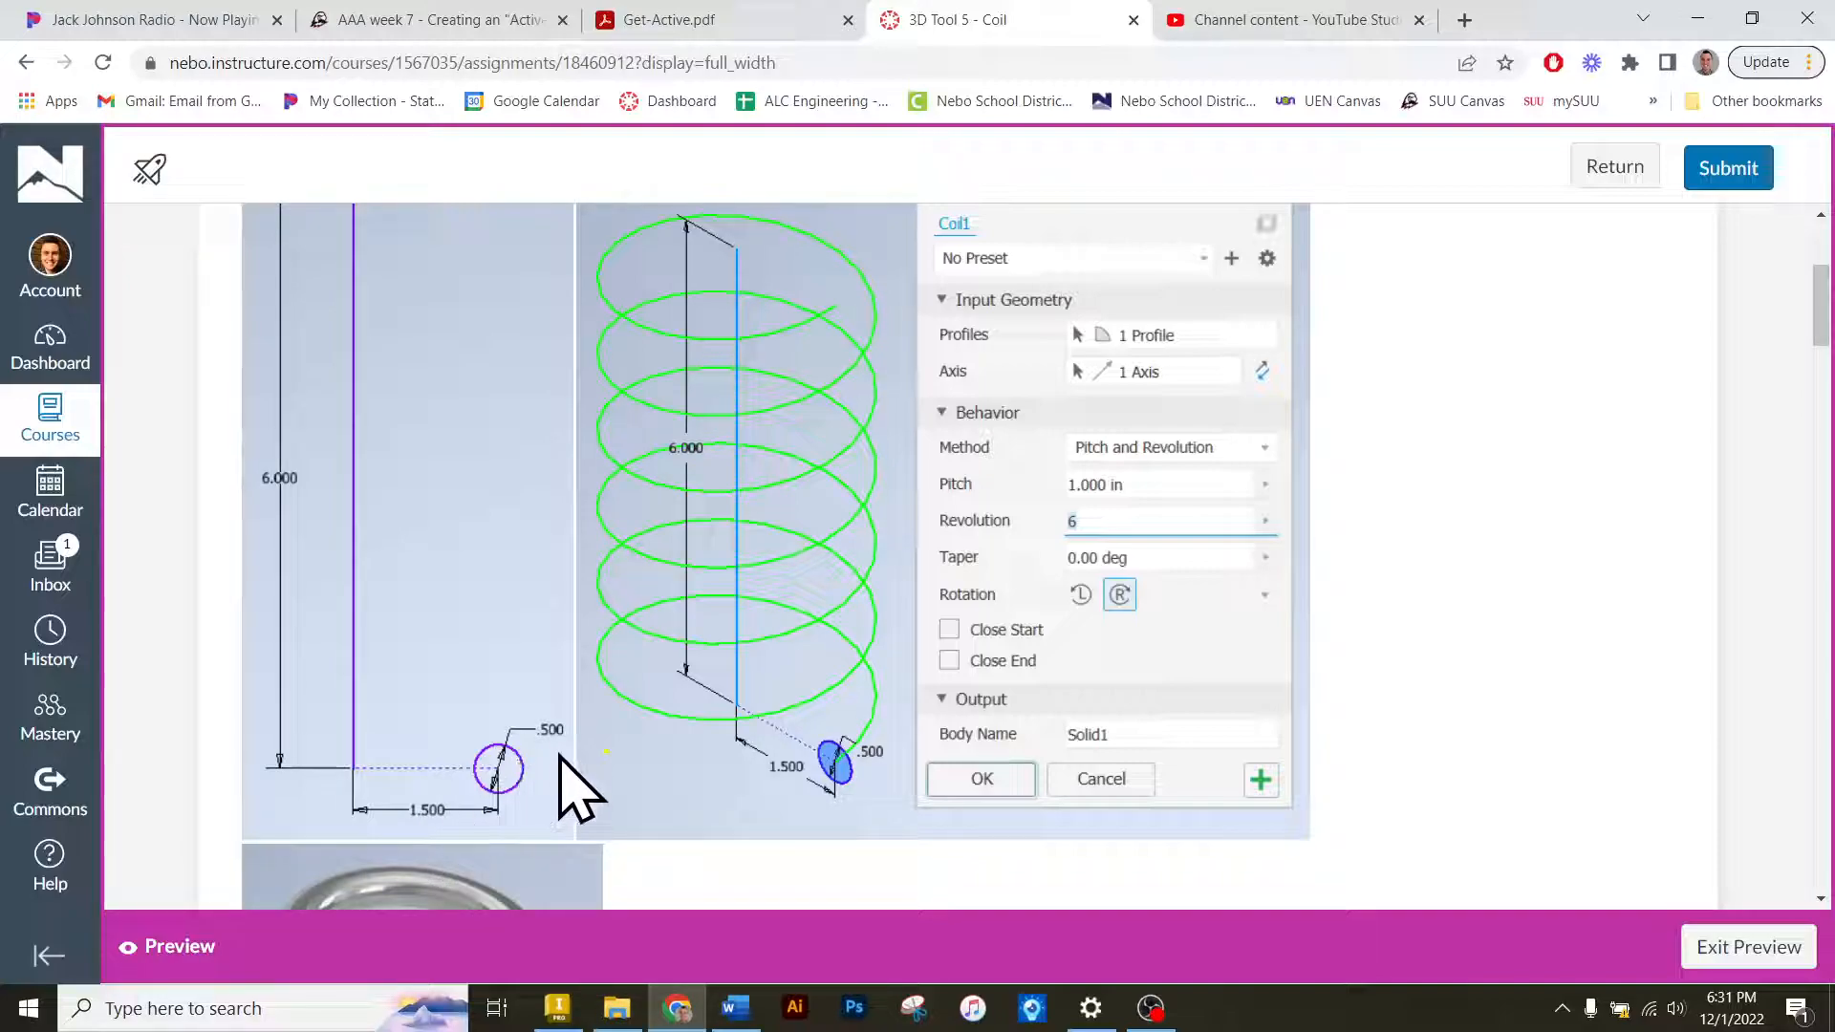
click(678, 1009)
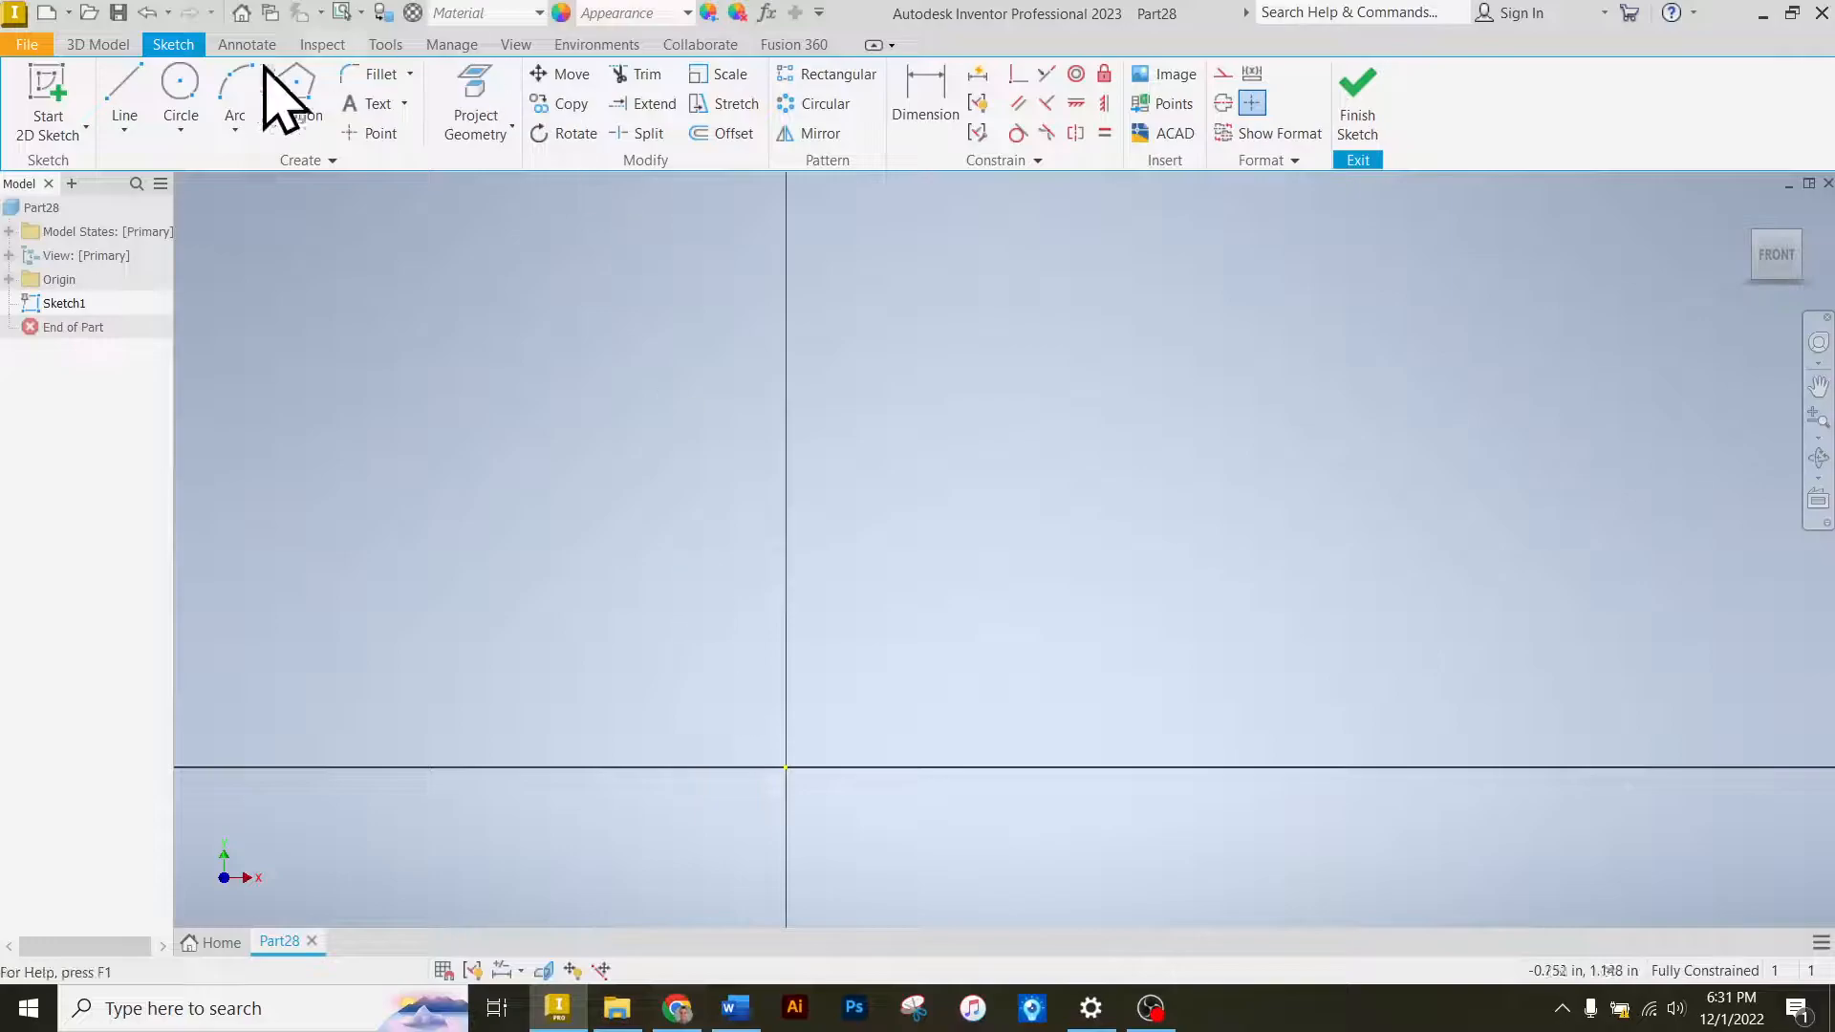
click(129, 107)
click(786, 767)
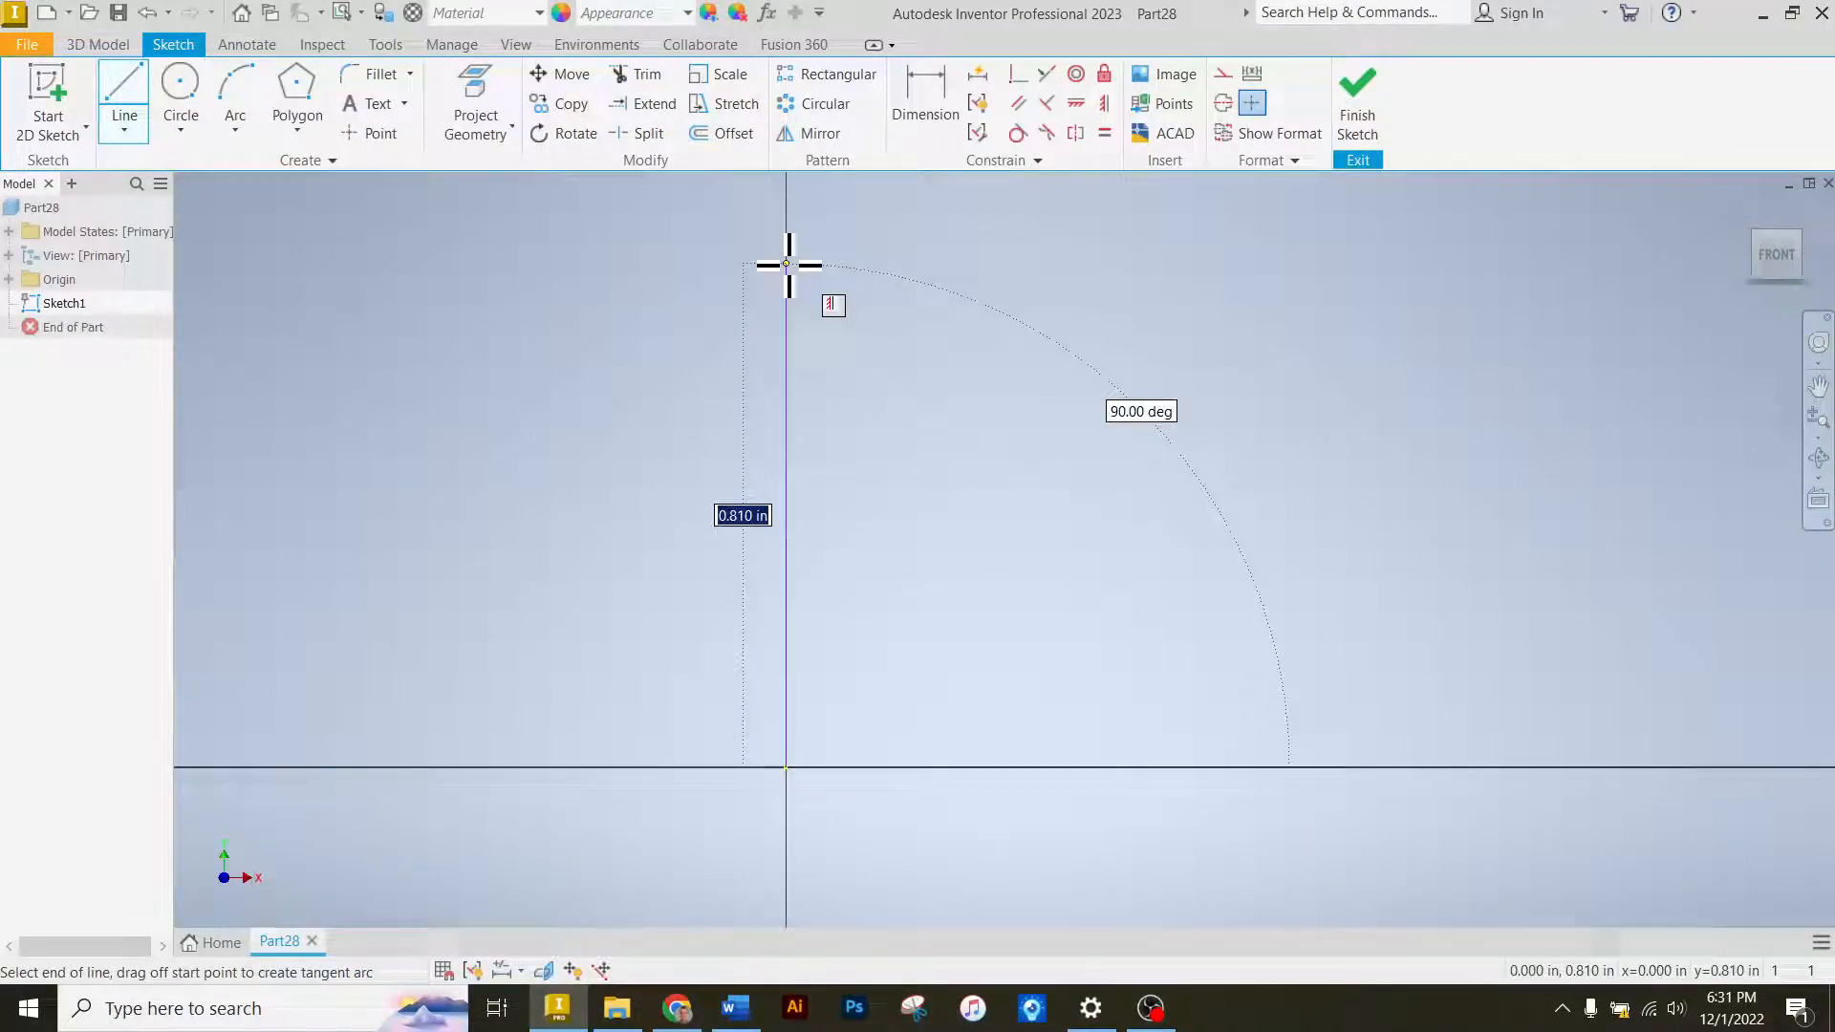
text(6)
key(Return)
scroll(658, 717, up, 6)
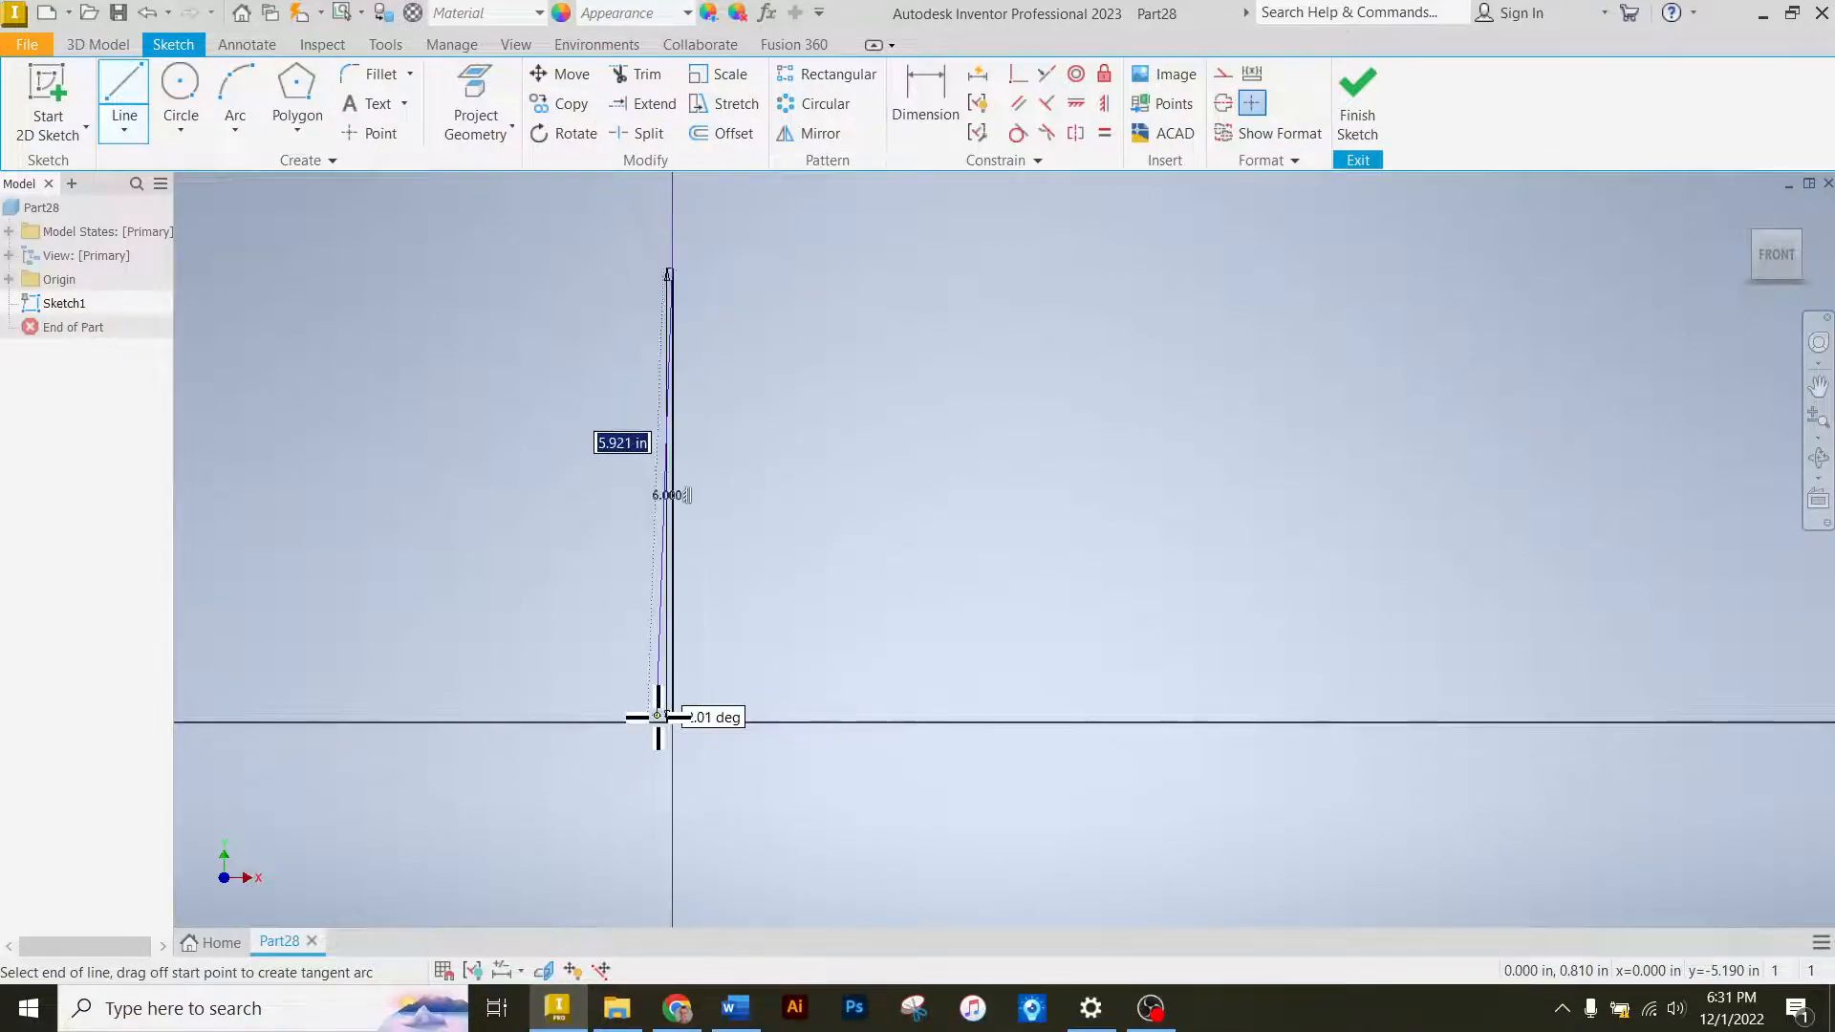
key(Escape)
Sketch a circle of 0.5 in diameter on the horizontal axis, just right of the vertical line's lower end.
click(182, 95)
scroll(704, 750, down, 3)
click(712, 696)
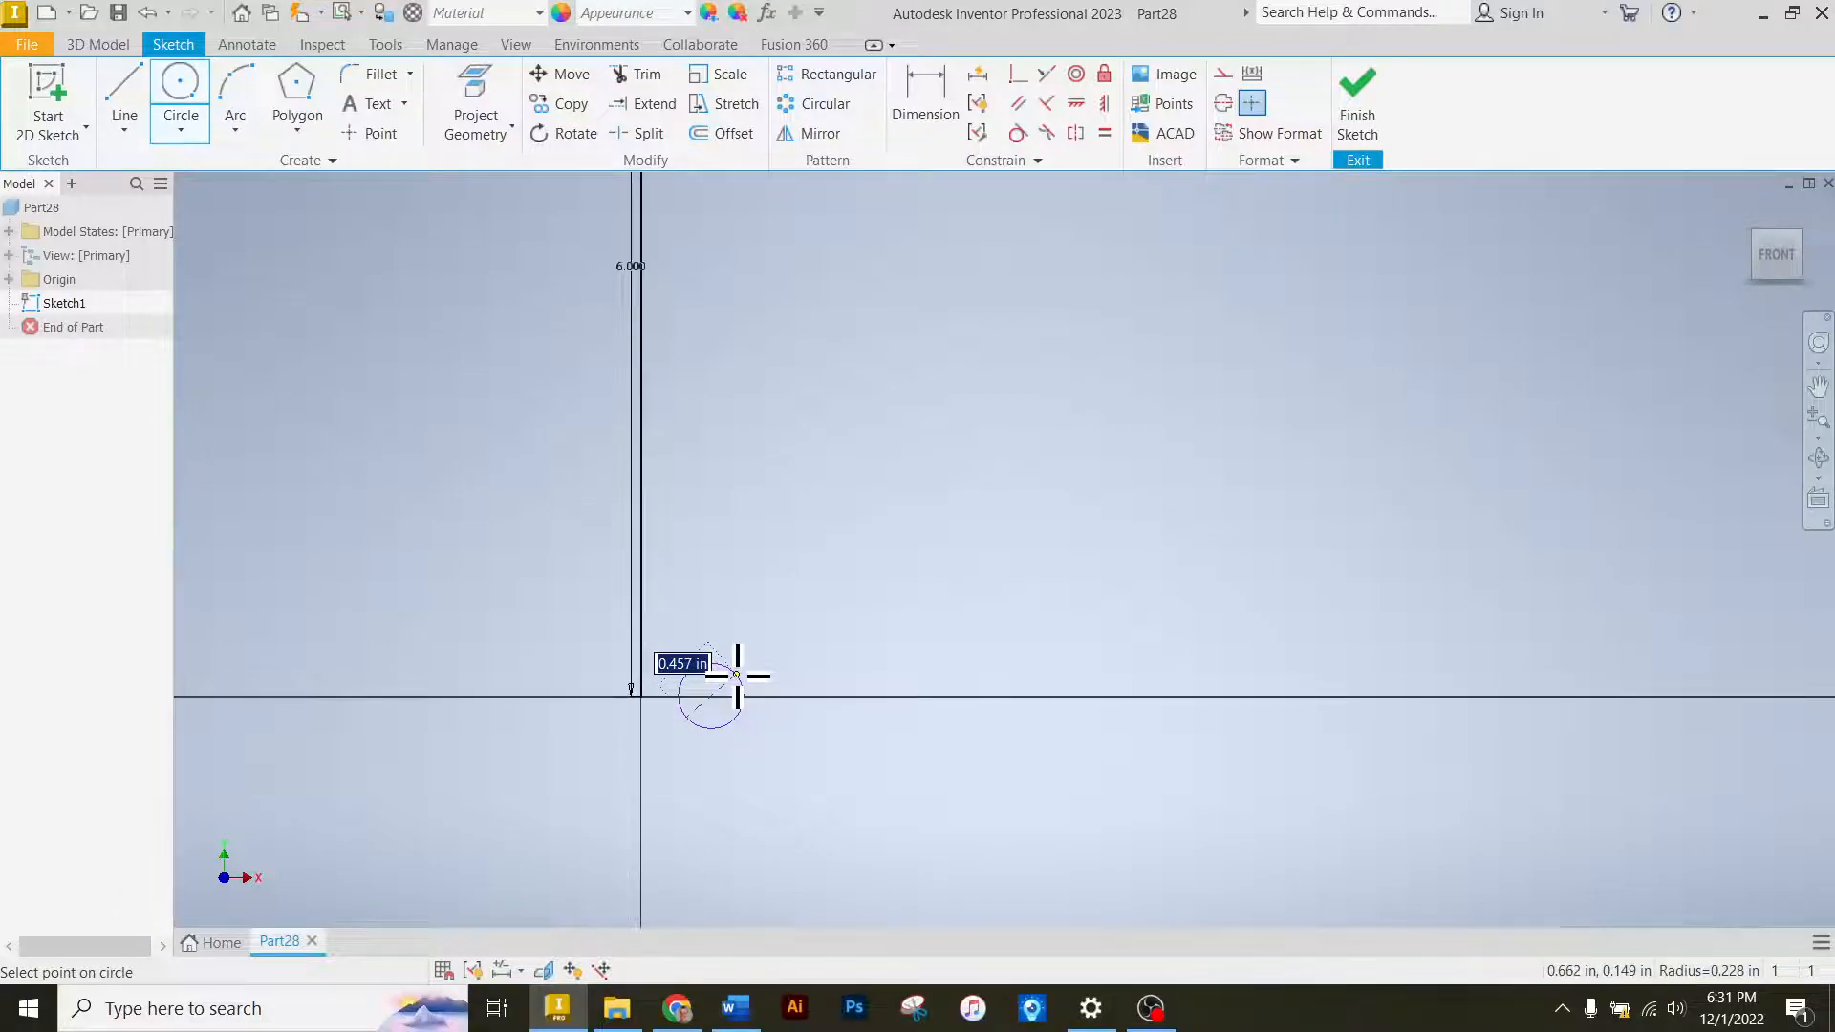
text(.5)
key(Return)
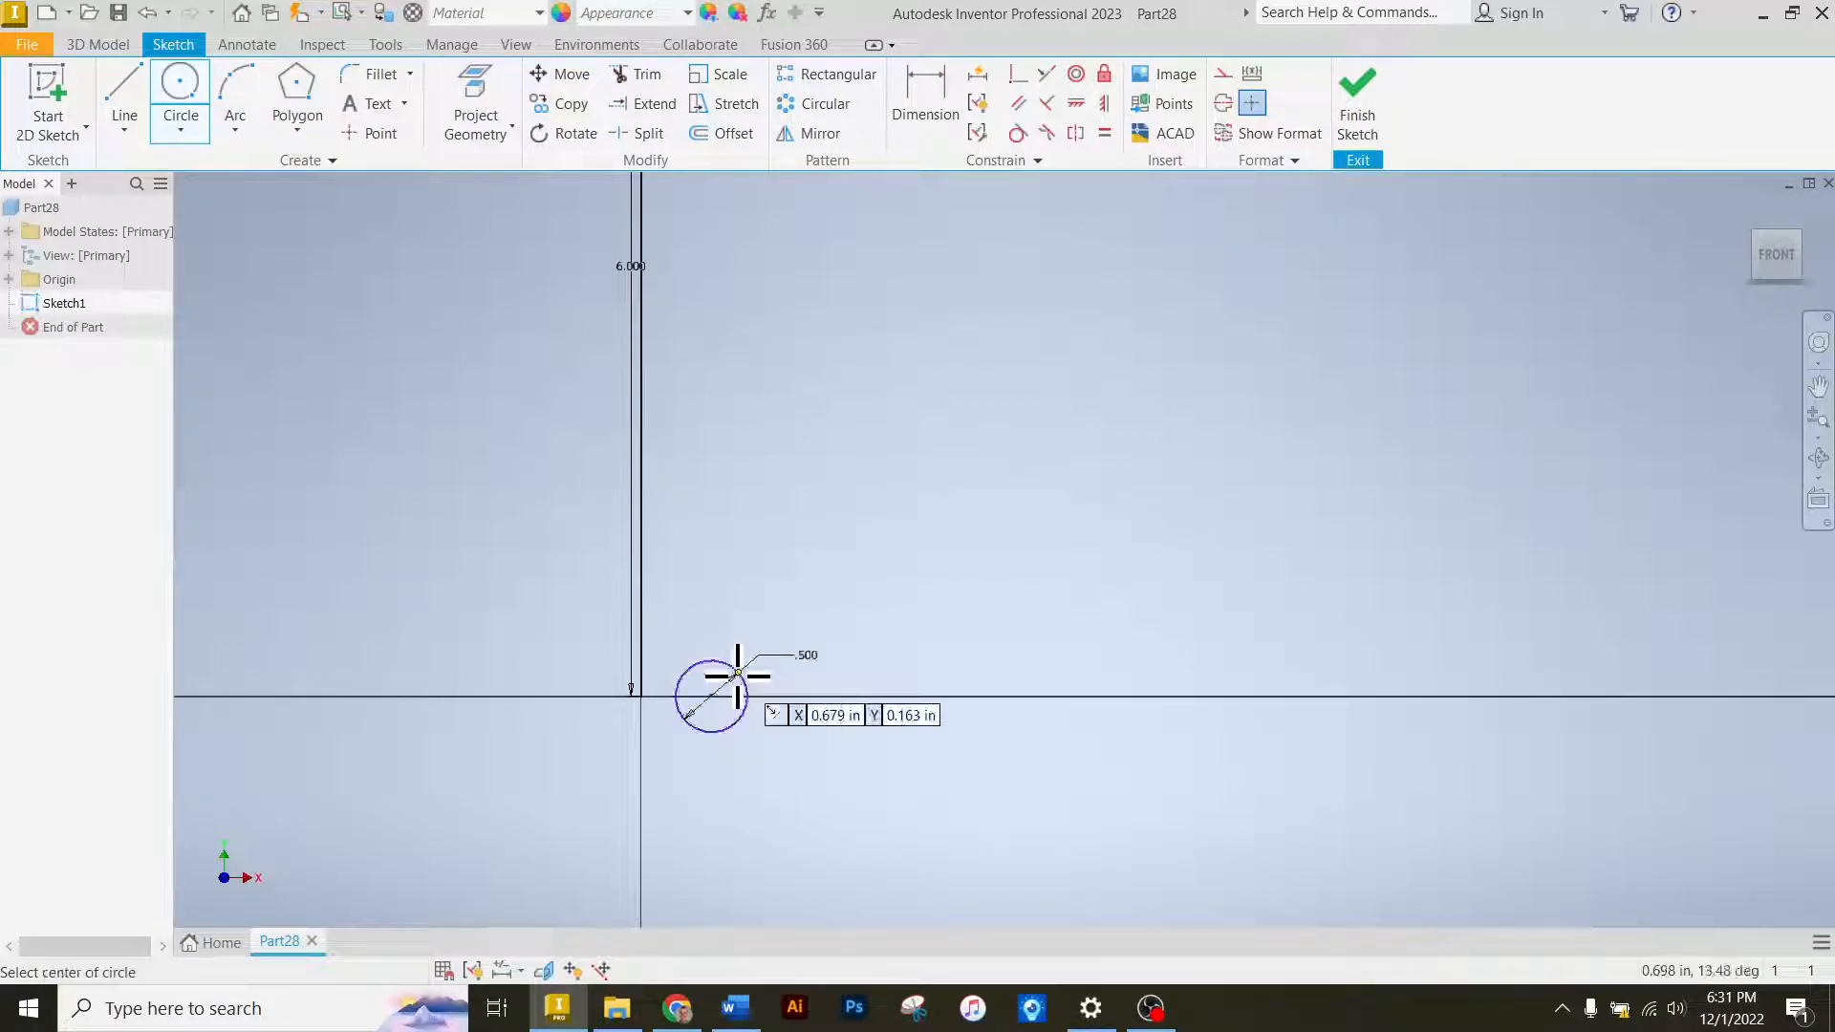
key(Escape)
click(919, 88)
click(640, 723)
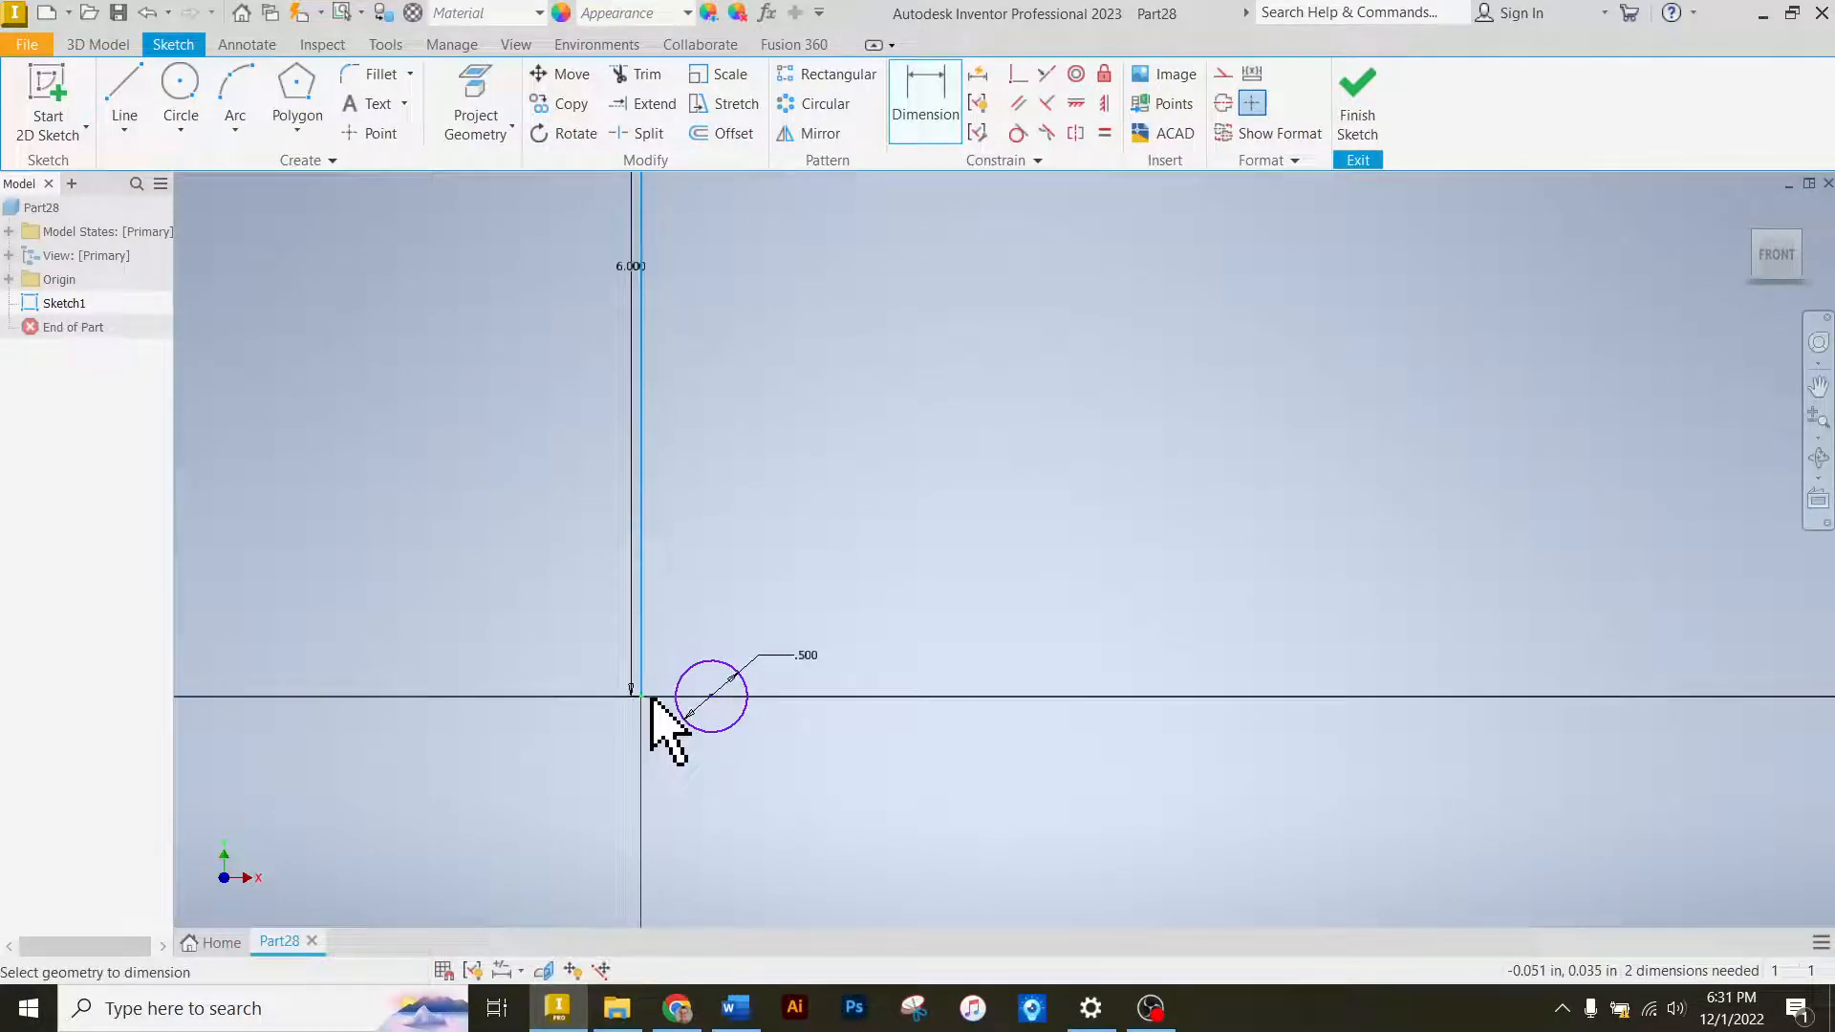
click(705, 700)
click(487, 211)
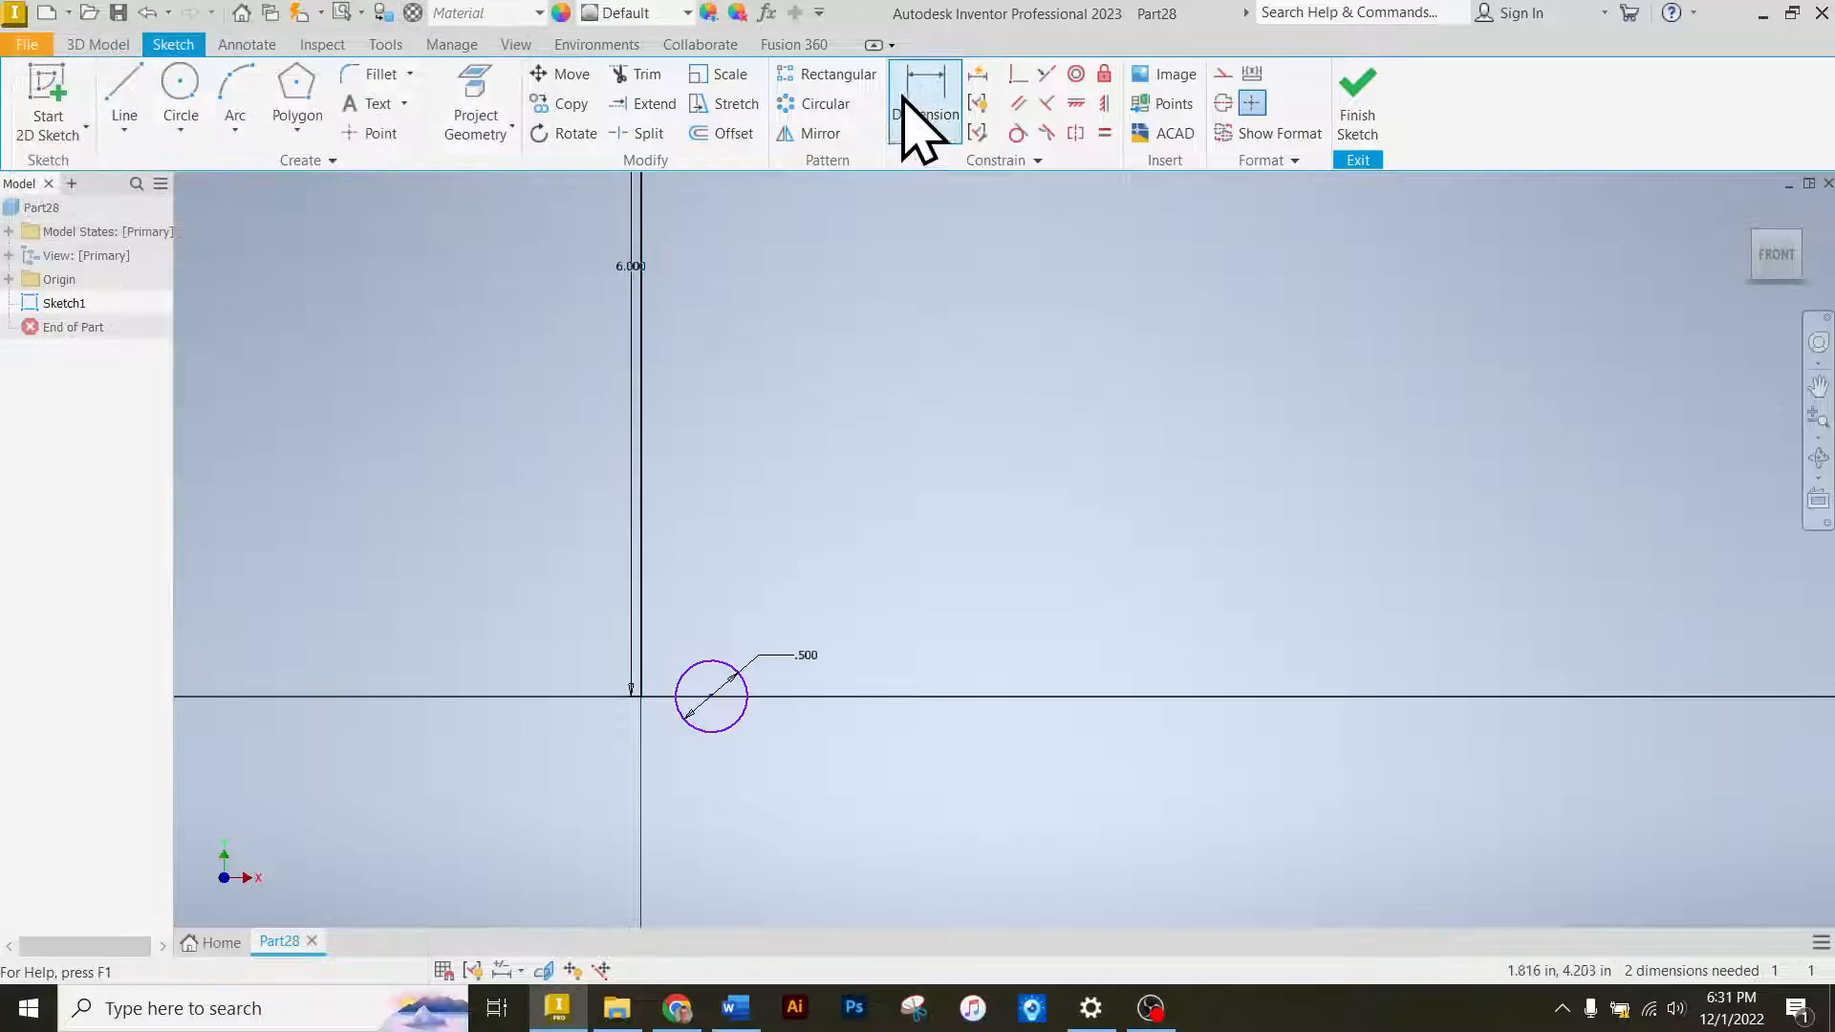
Dimension the horizontal distance from the vertical line to the circle's center and set it to 1.5 in.
scroll(645, 698, up, 2)
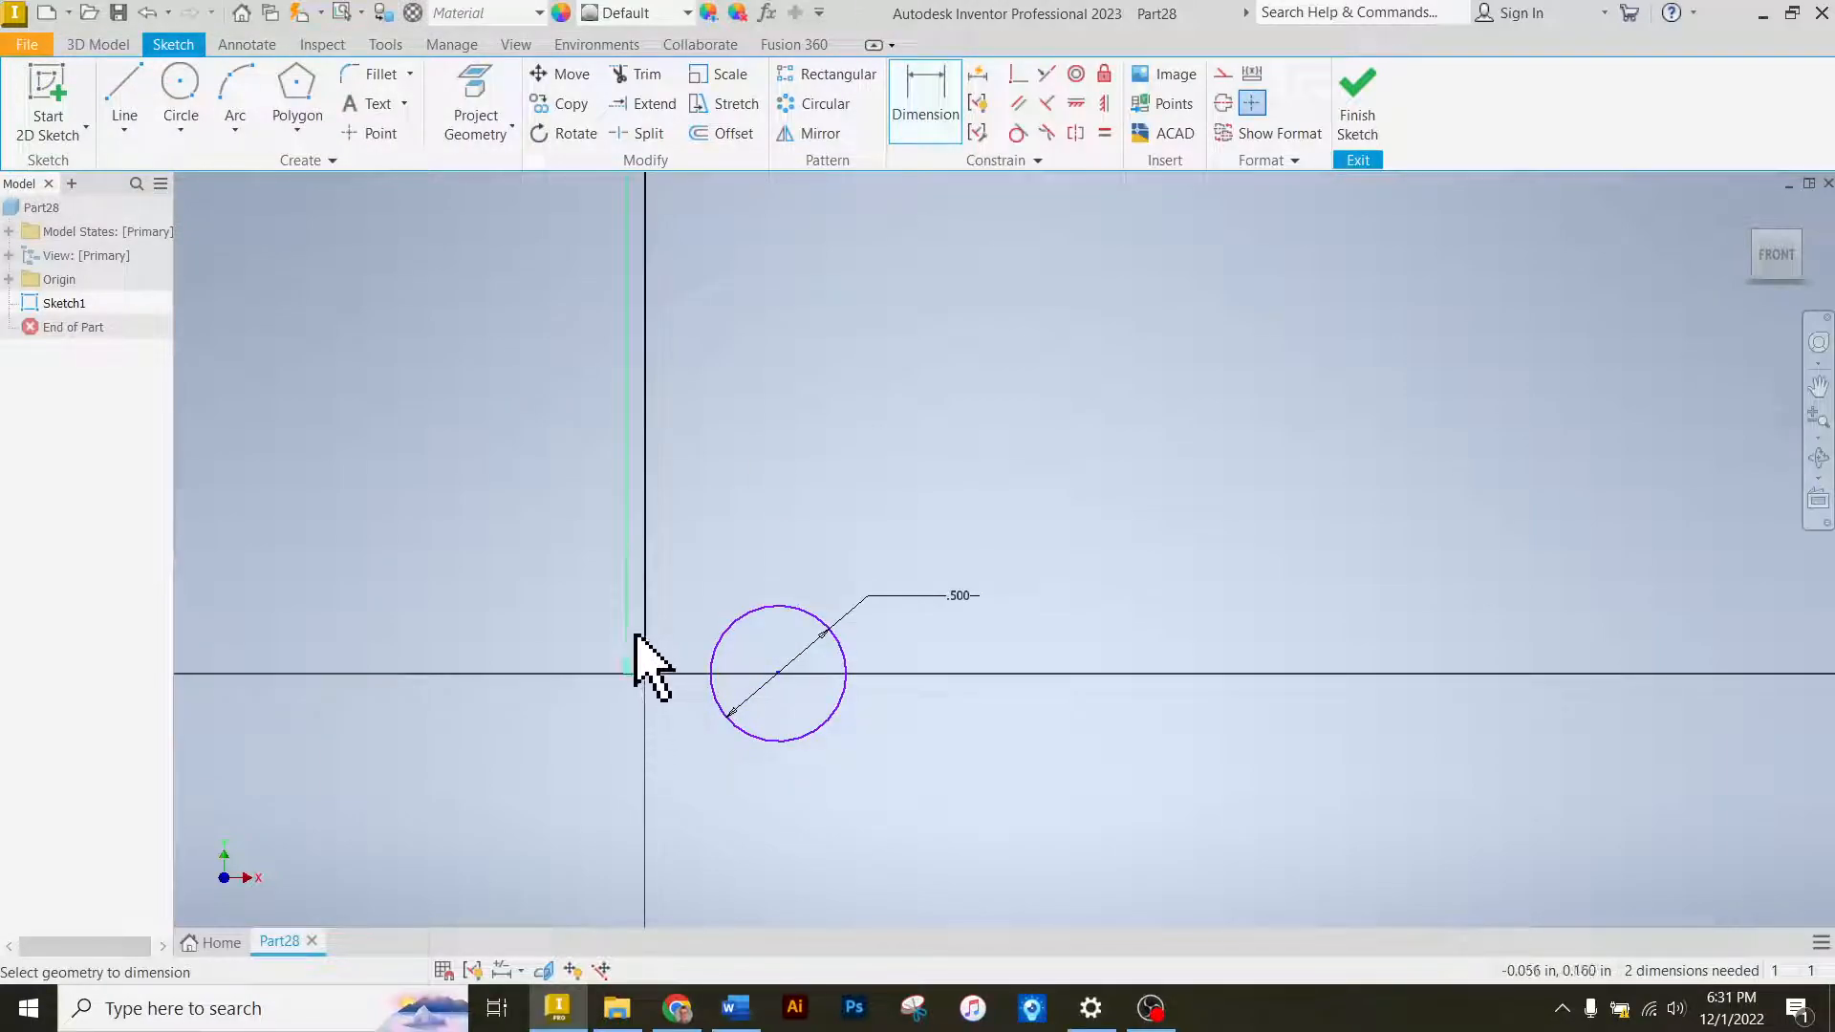
click(643, 637)
click(776, 673)
click(723, 527)
text(1.)
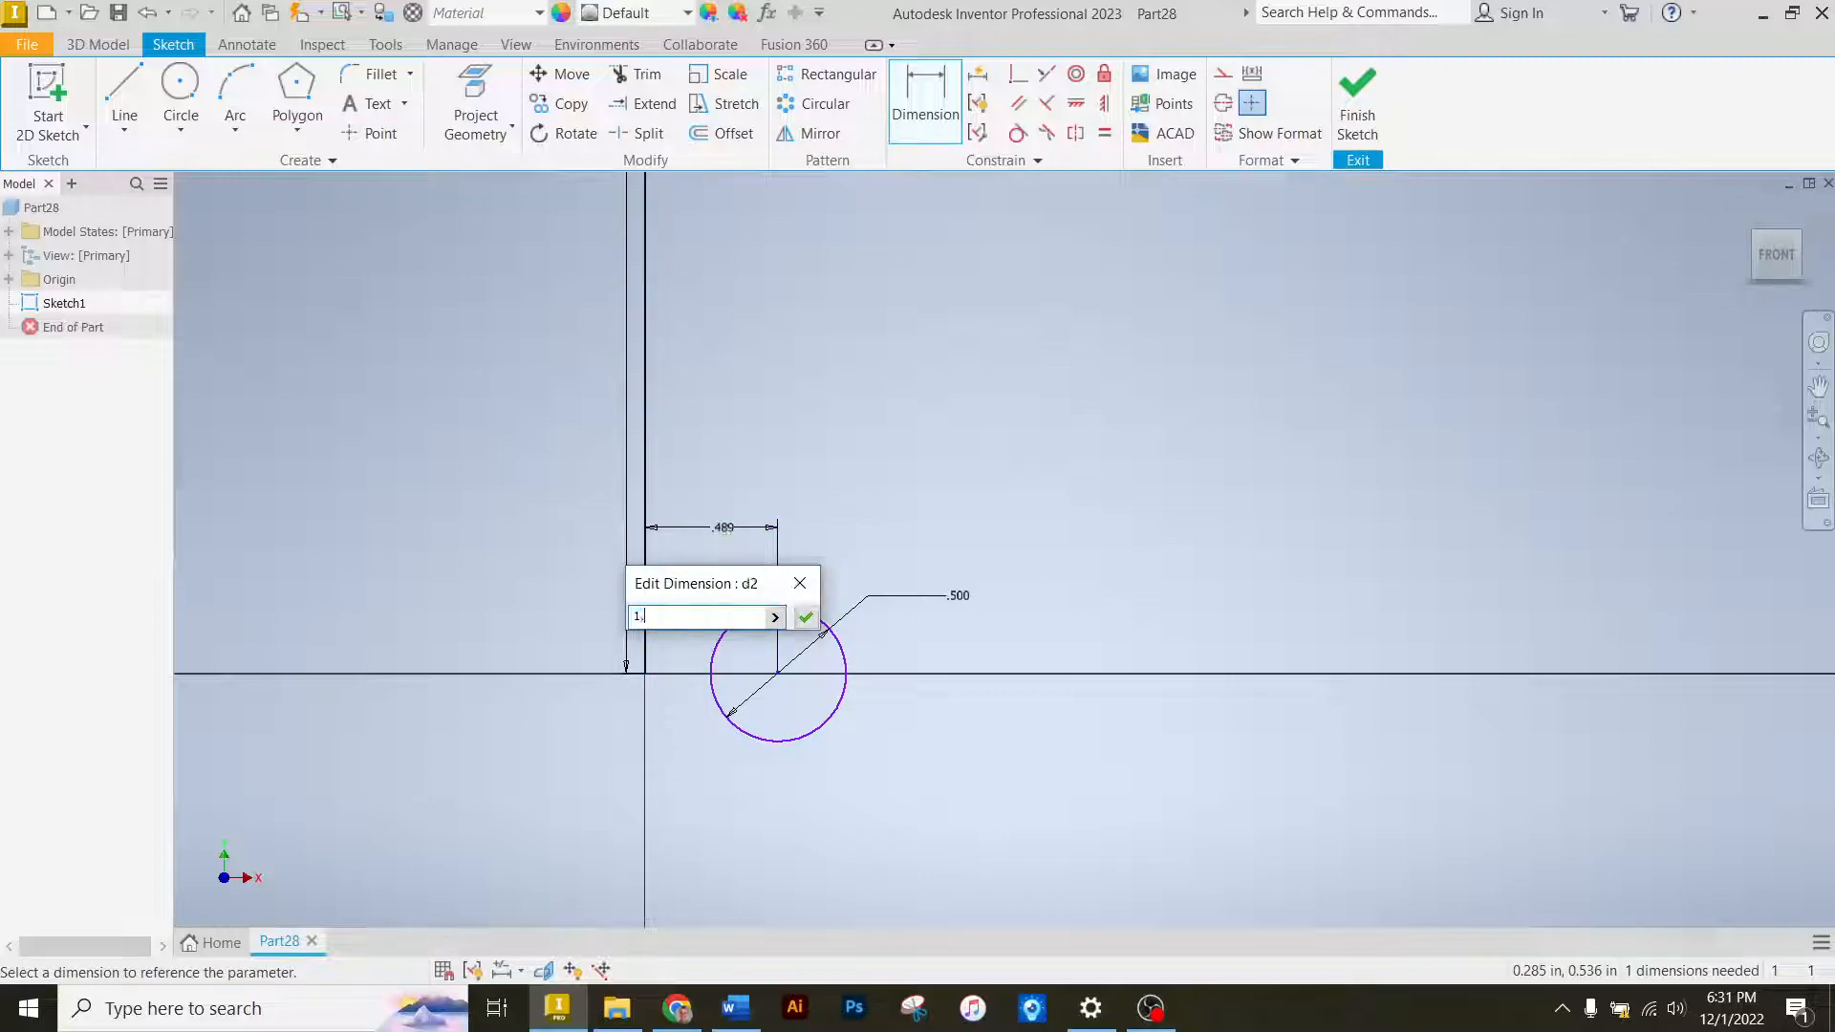
text(5)
key(Return)
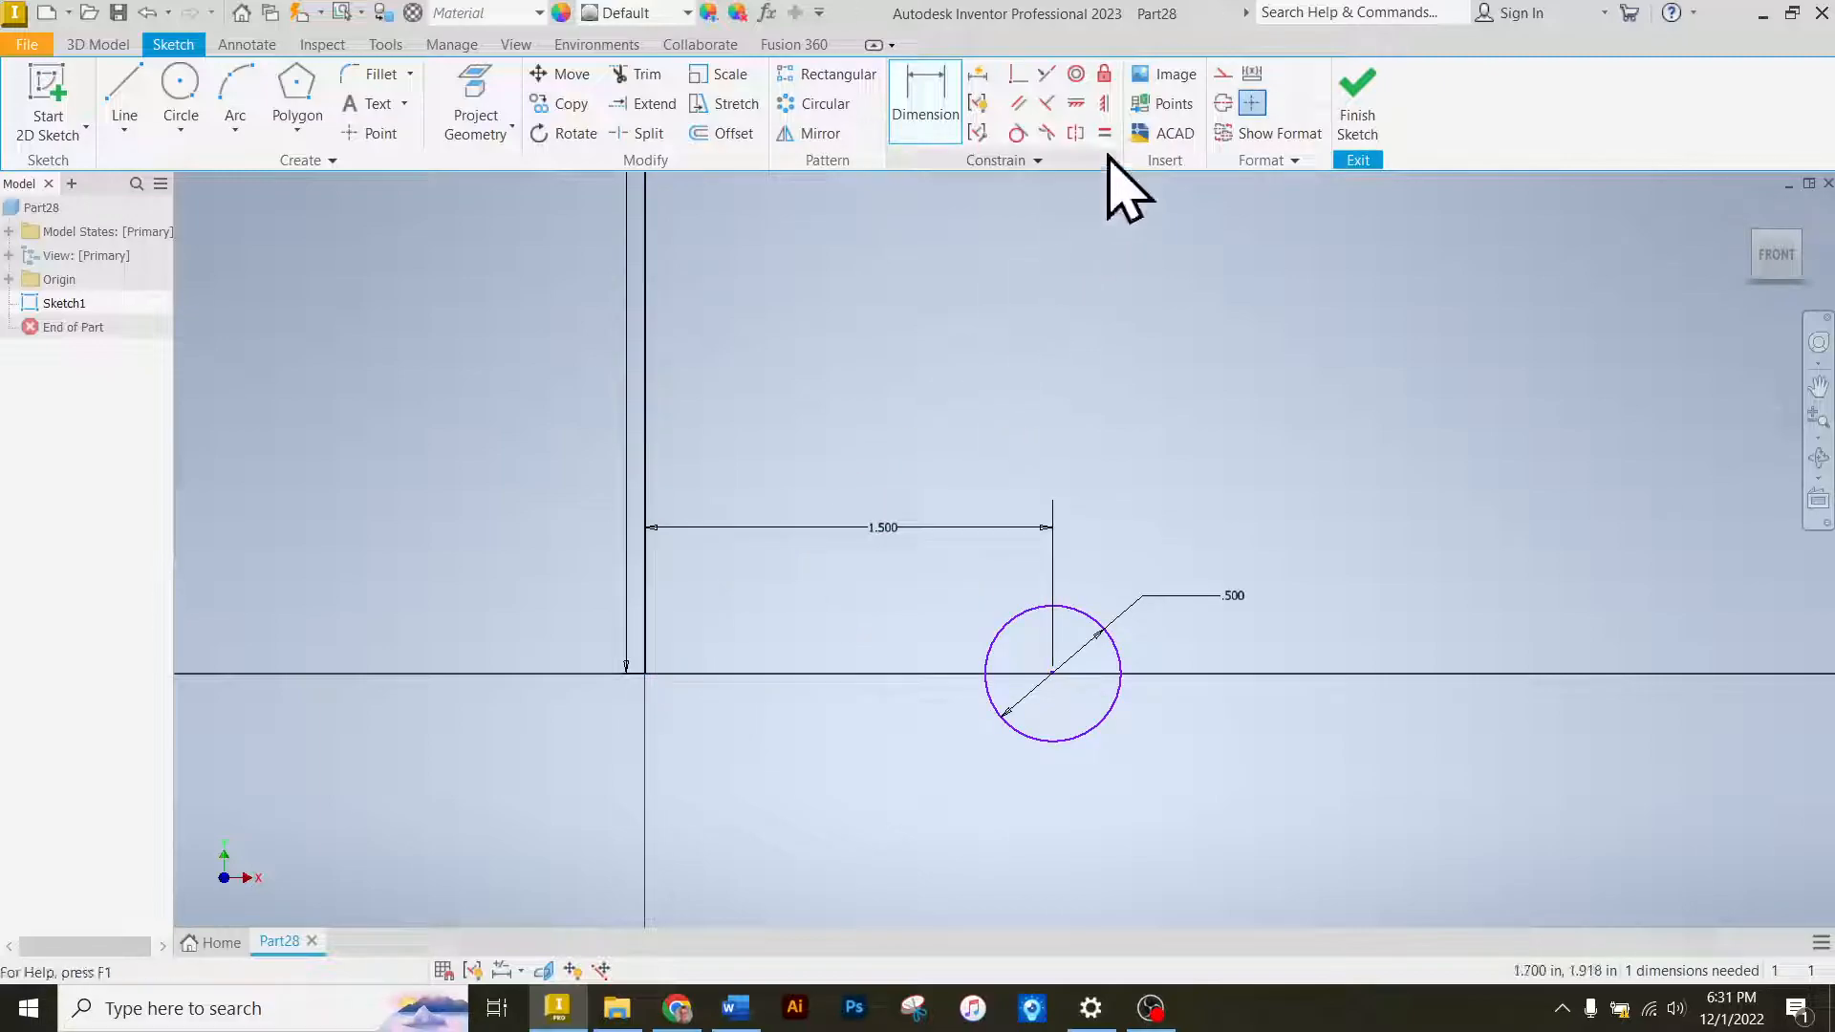
Apply a horizontal constraint between the circle's center and the lower endpoint of the vertical line.
click(1079, 103)
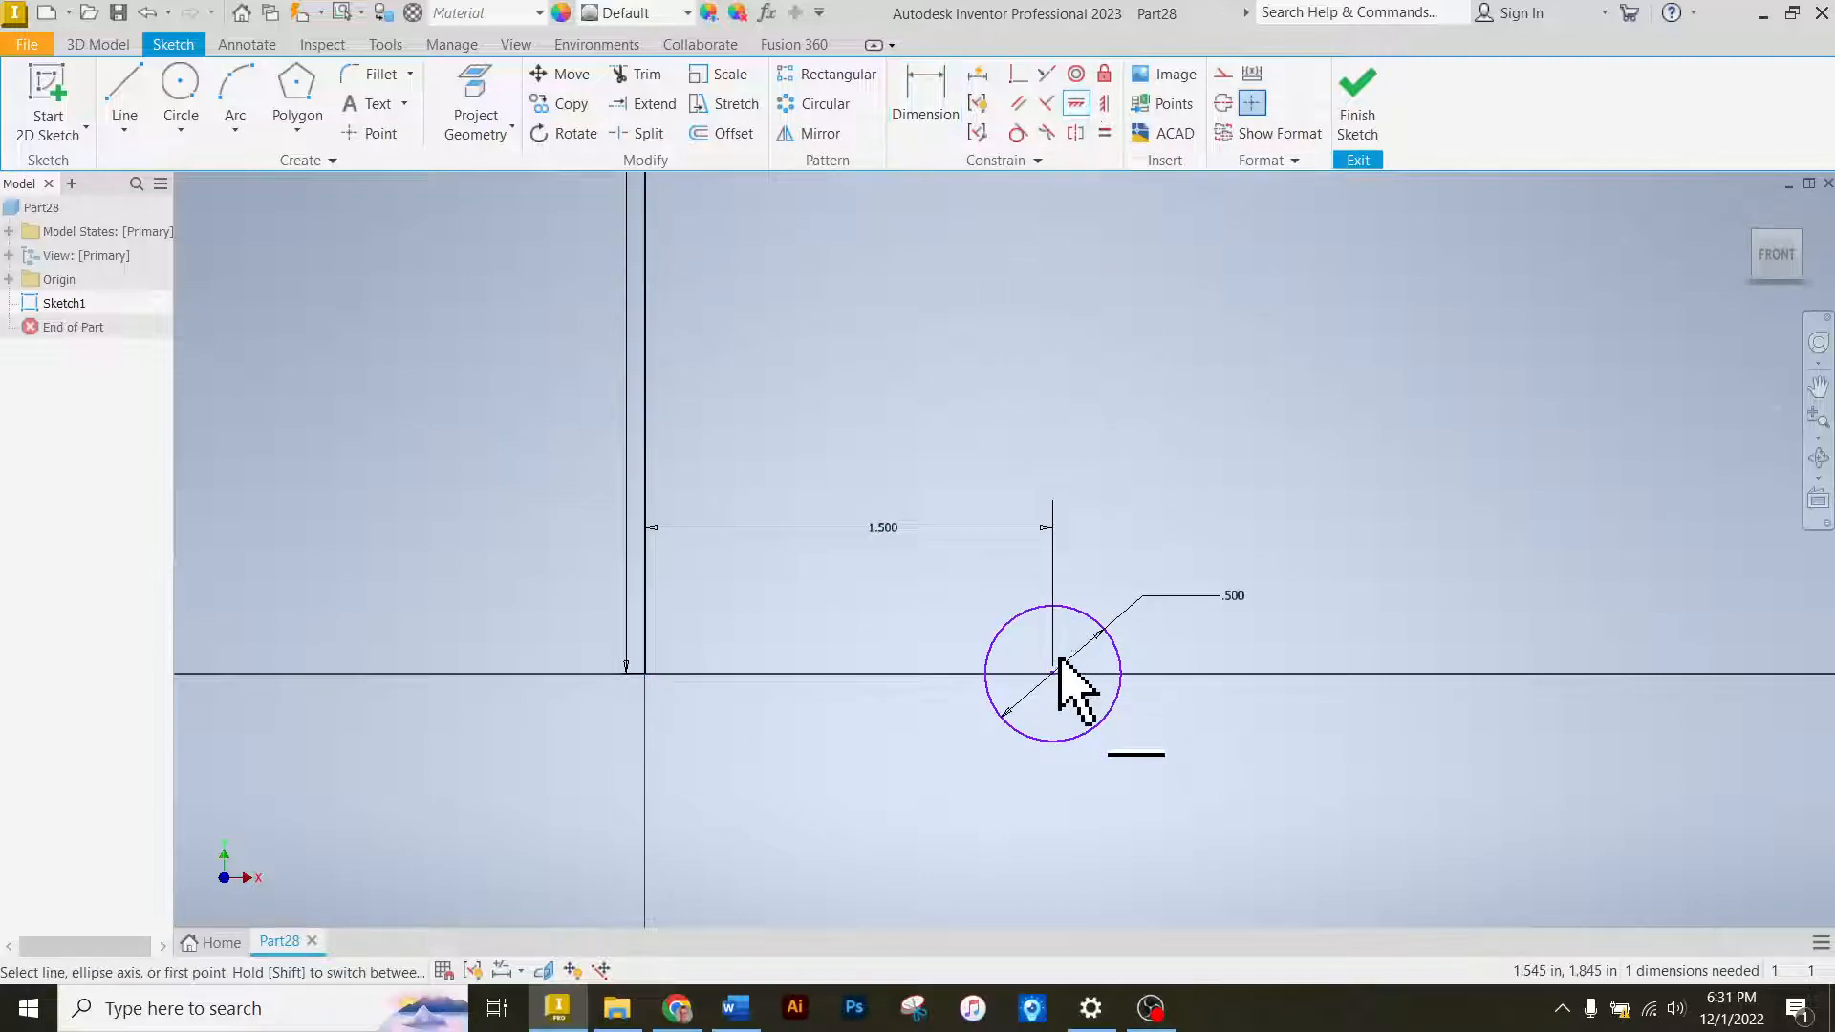
click(1053, 675)
click(645, 675)
right_click(1073, 442)
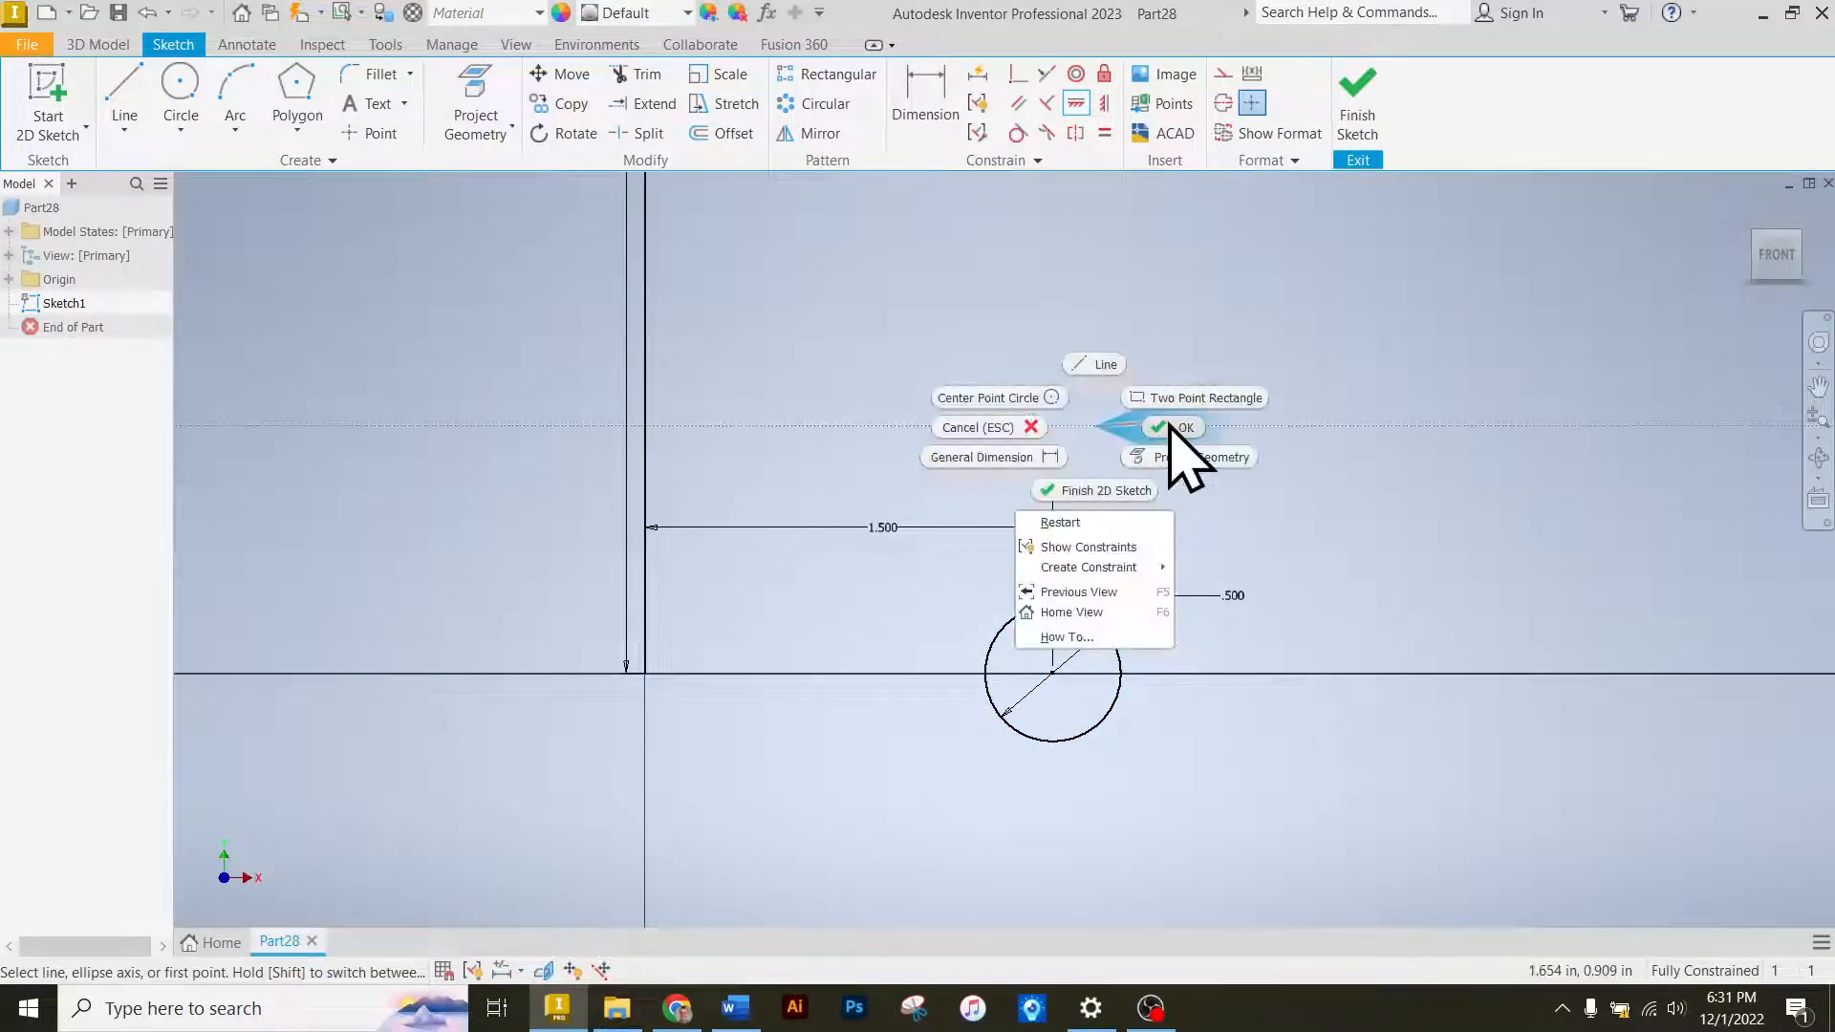
click(1176, 450)
Move the 6 in dimension away from the line and the 1.5 in dimension below the circle, and finish the sketch.
scroll(909, 696, down, 5)
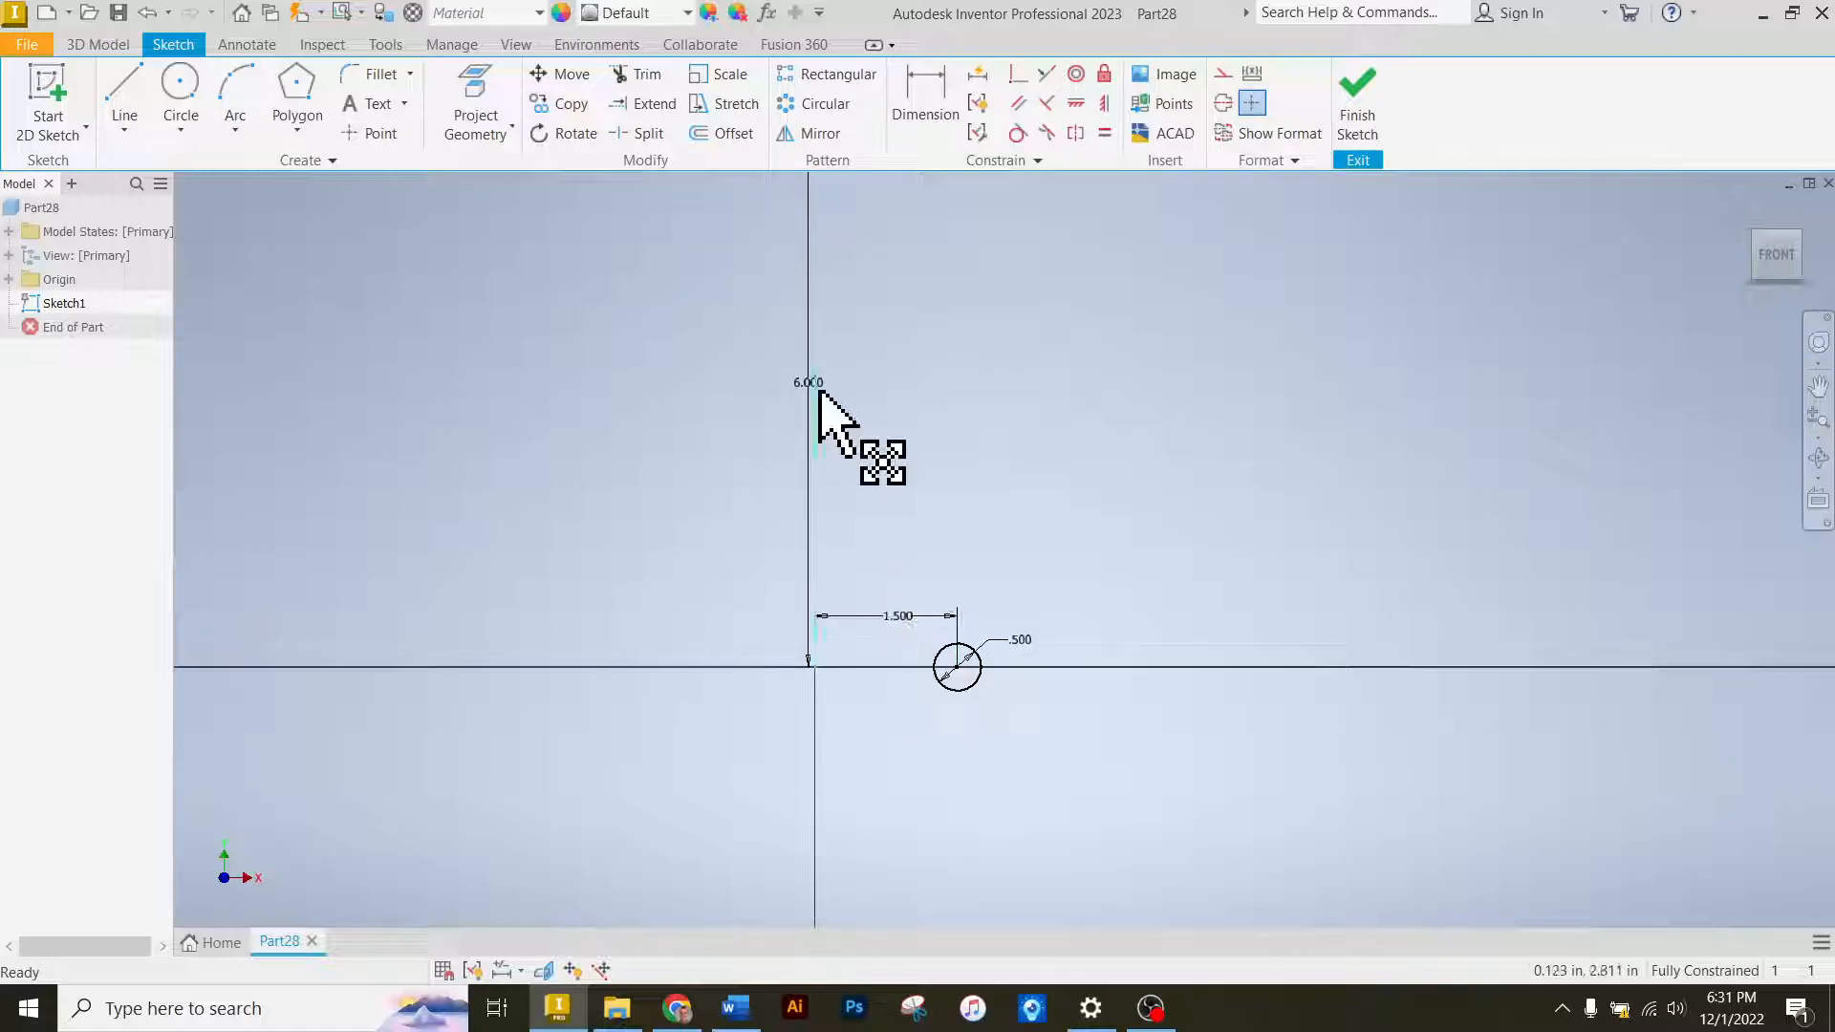
drag(808, 394, 735, 394)
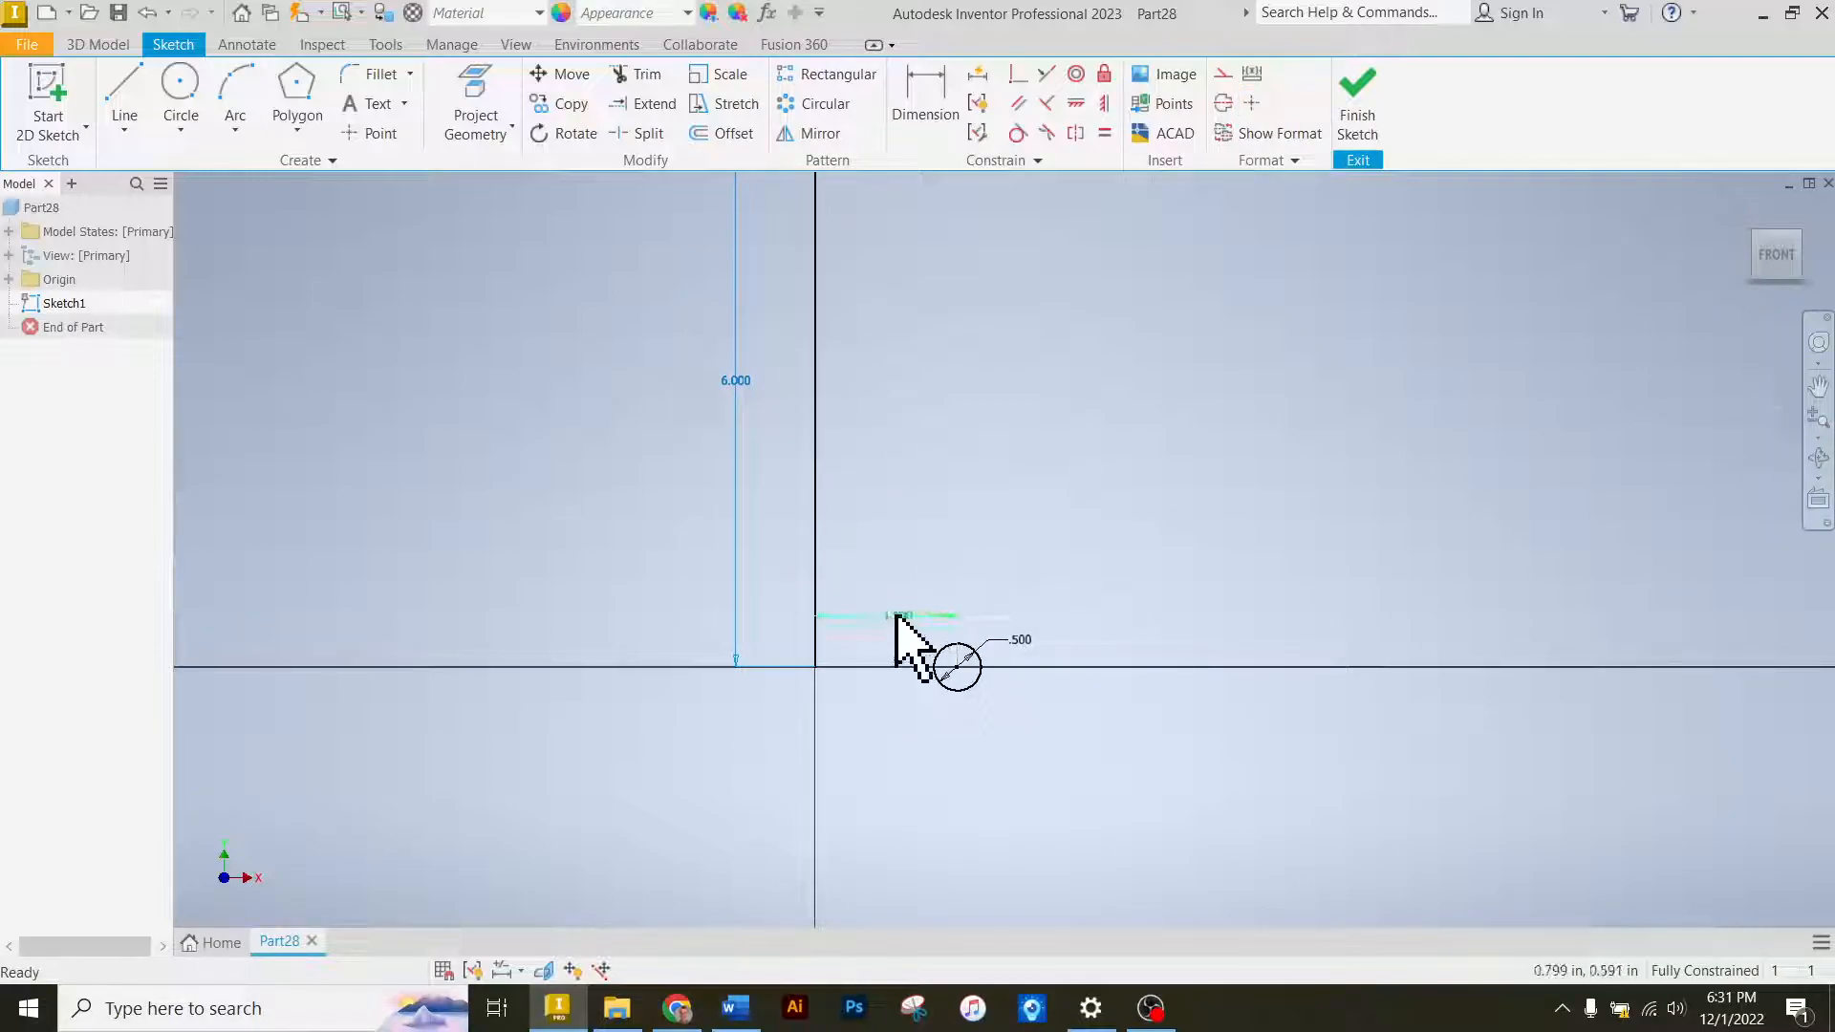
drag(905, 623, 903, 725)
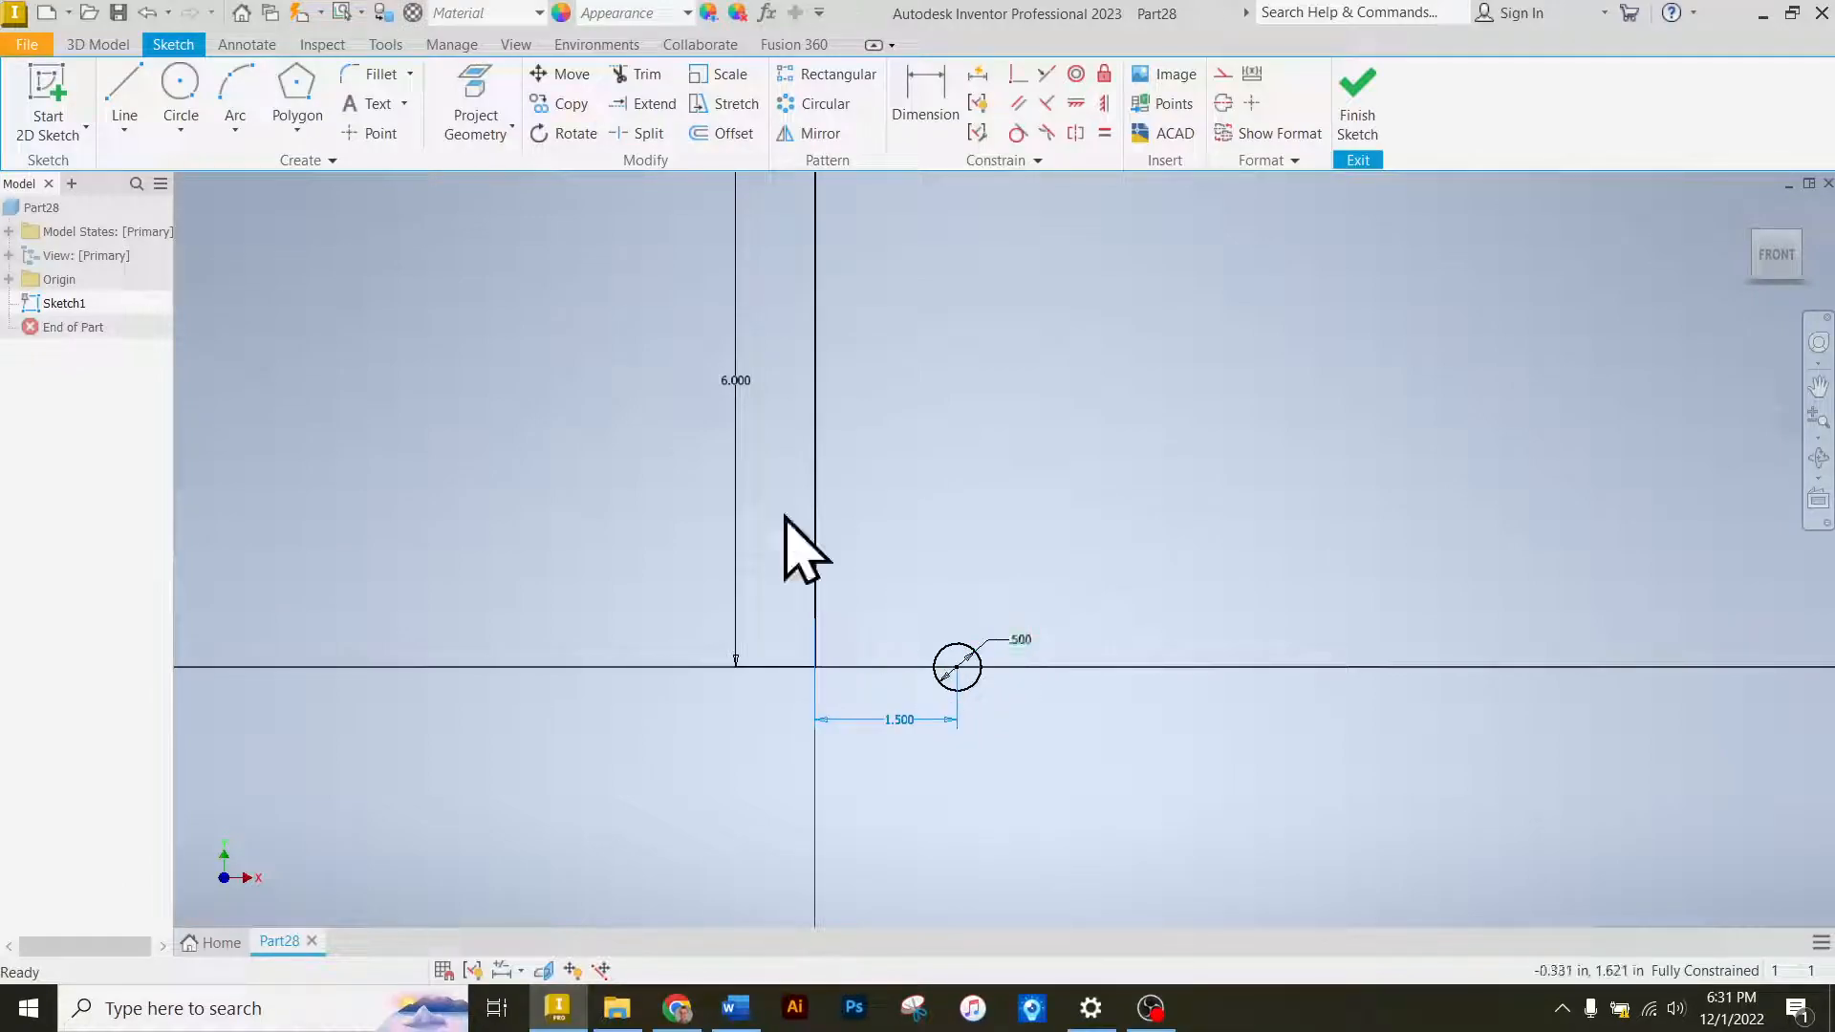
click(1357, 105)
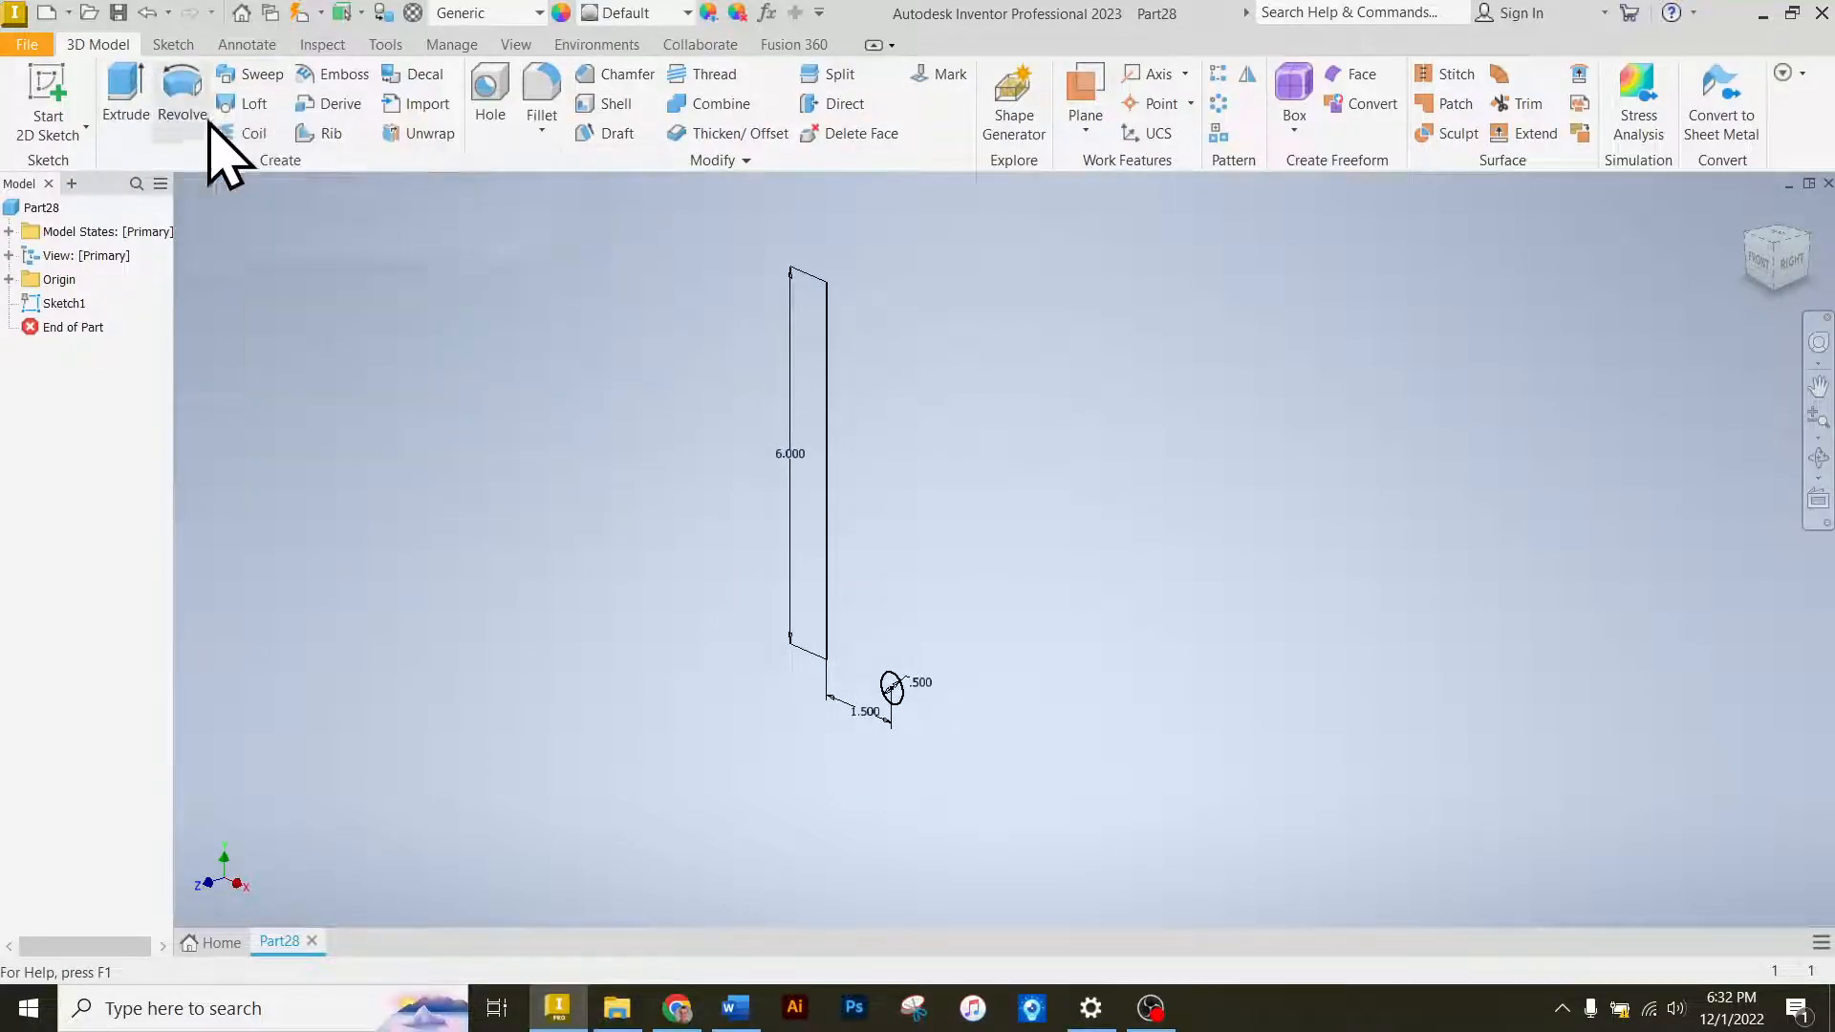
Start a Coil of the circle profile around the vertical line and flip its direction so it rises along the line.
click(243, 133)
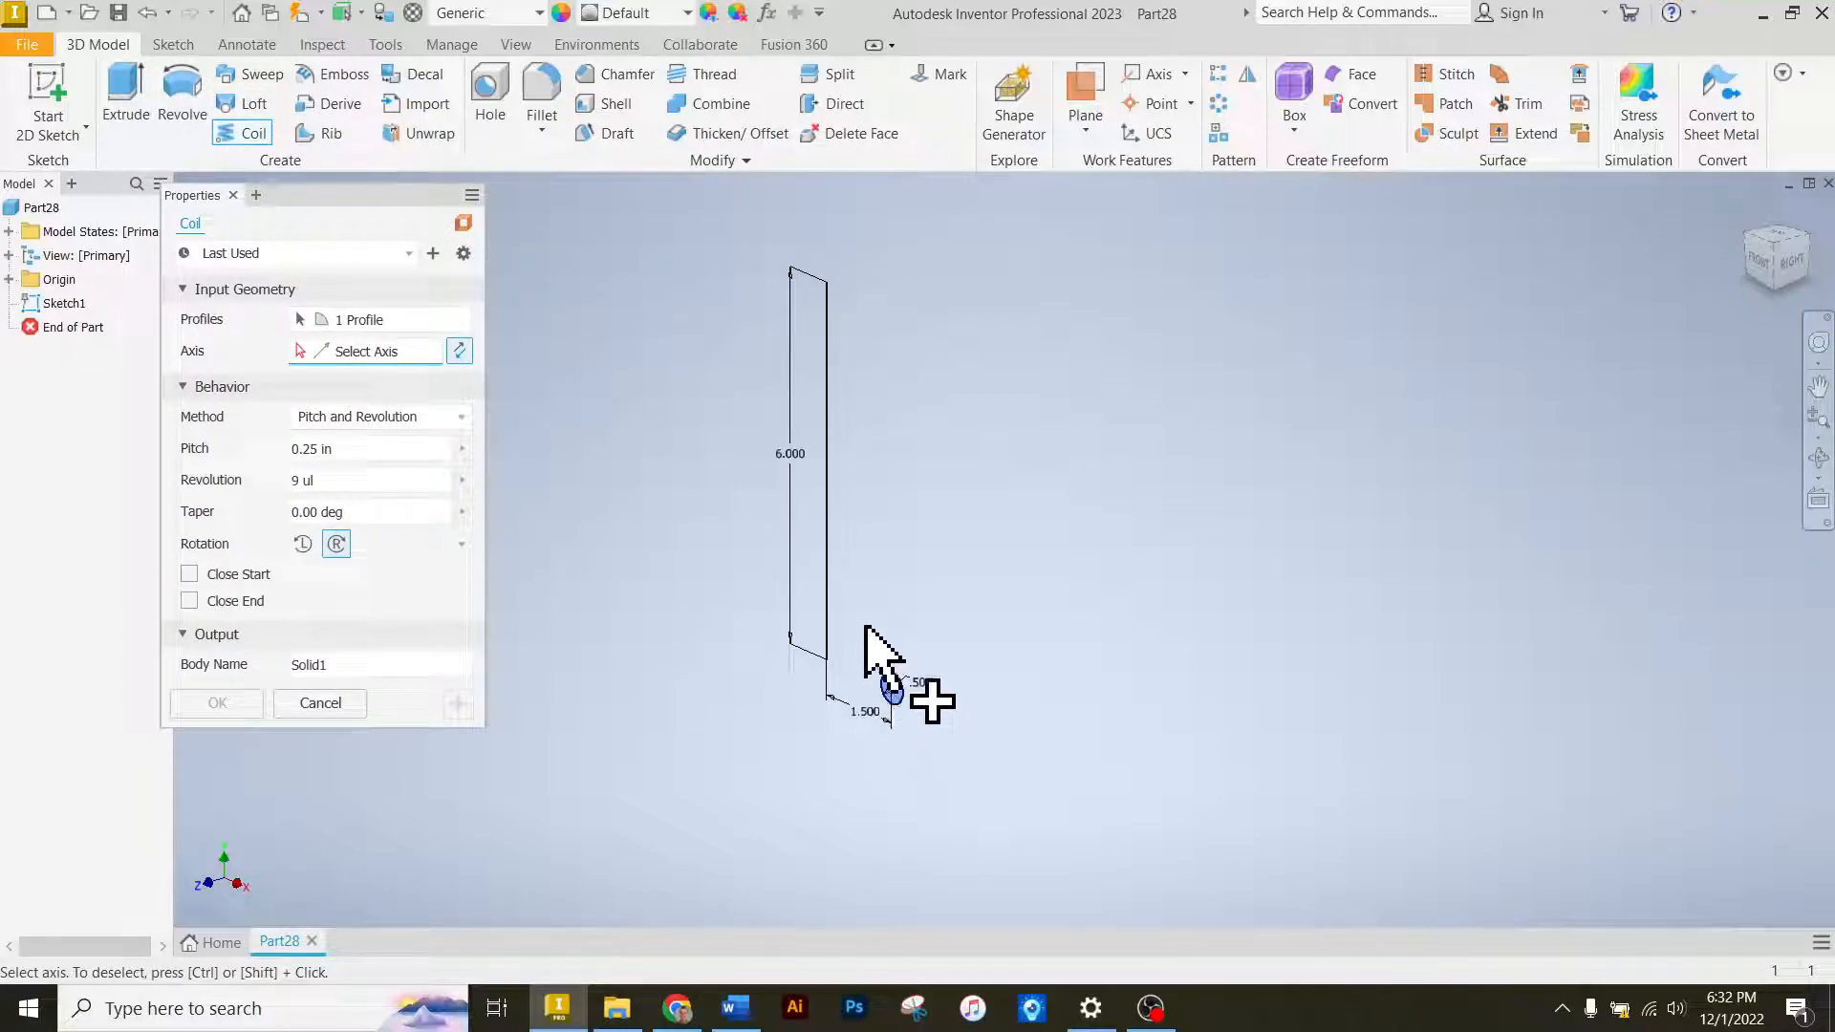
click(827, 593)
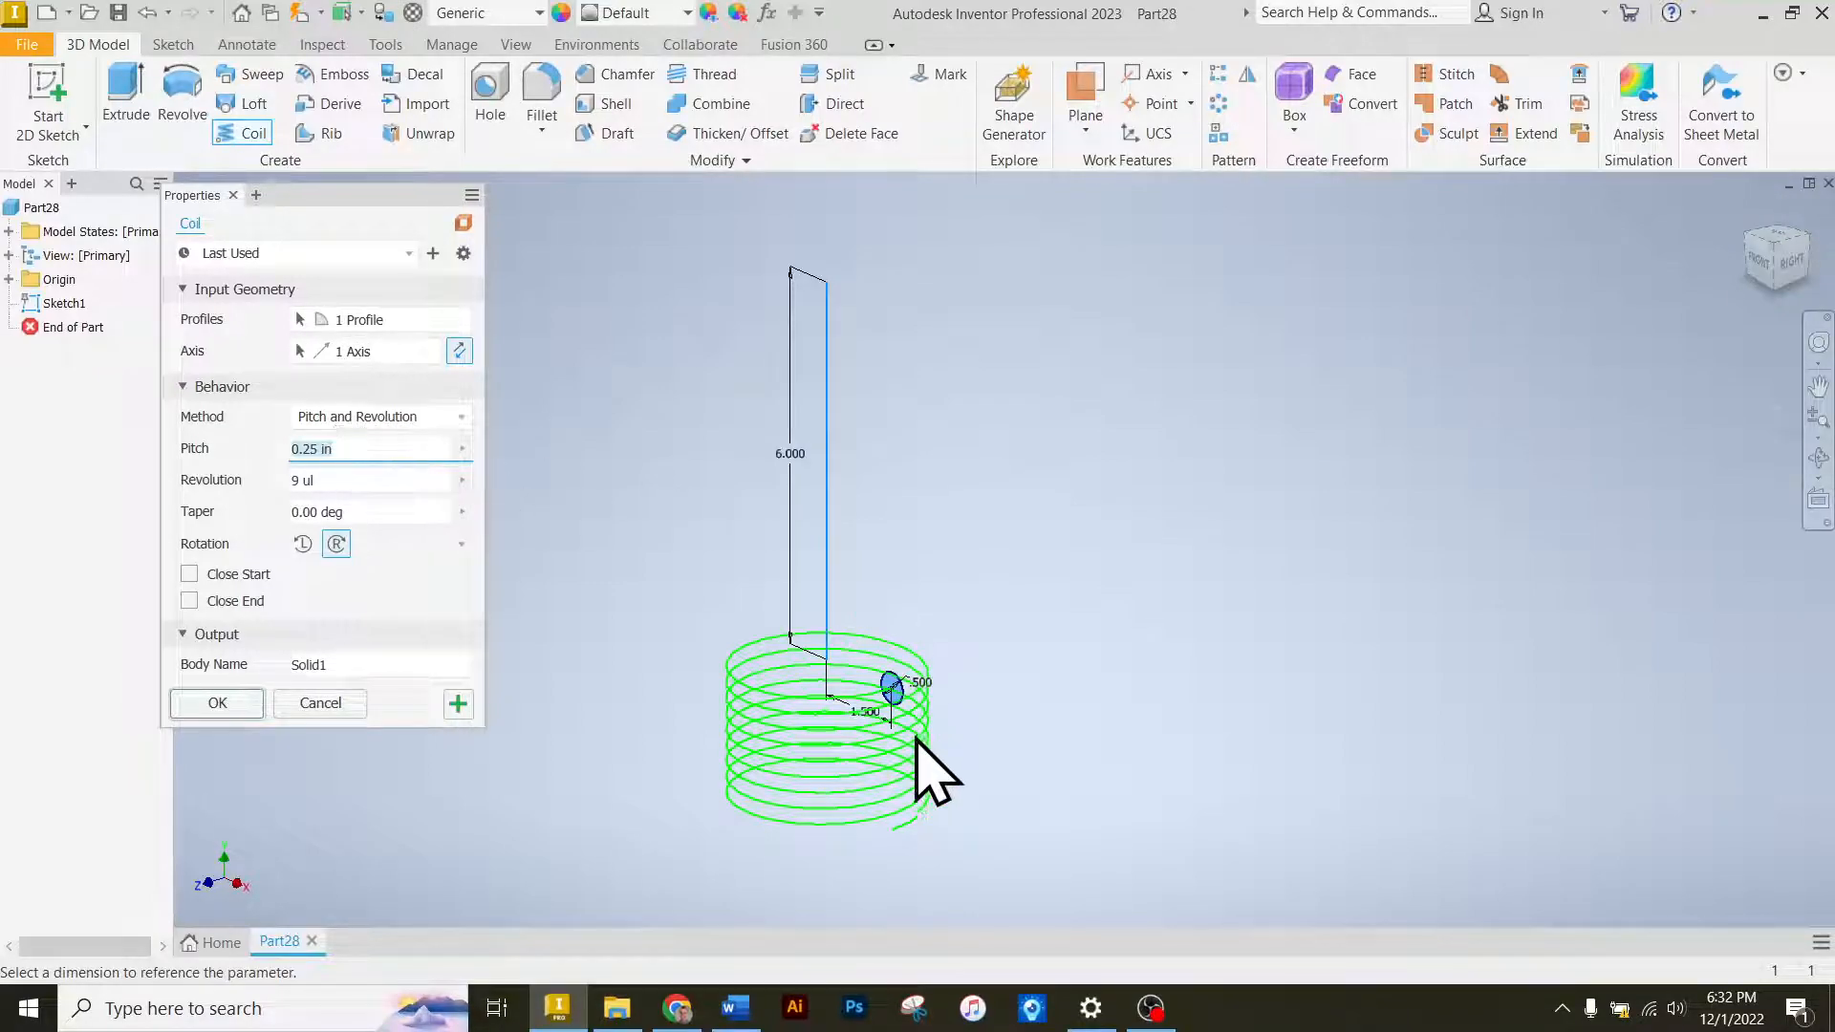
click(459, 351)
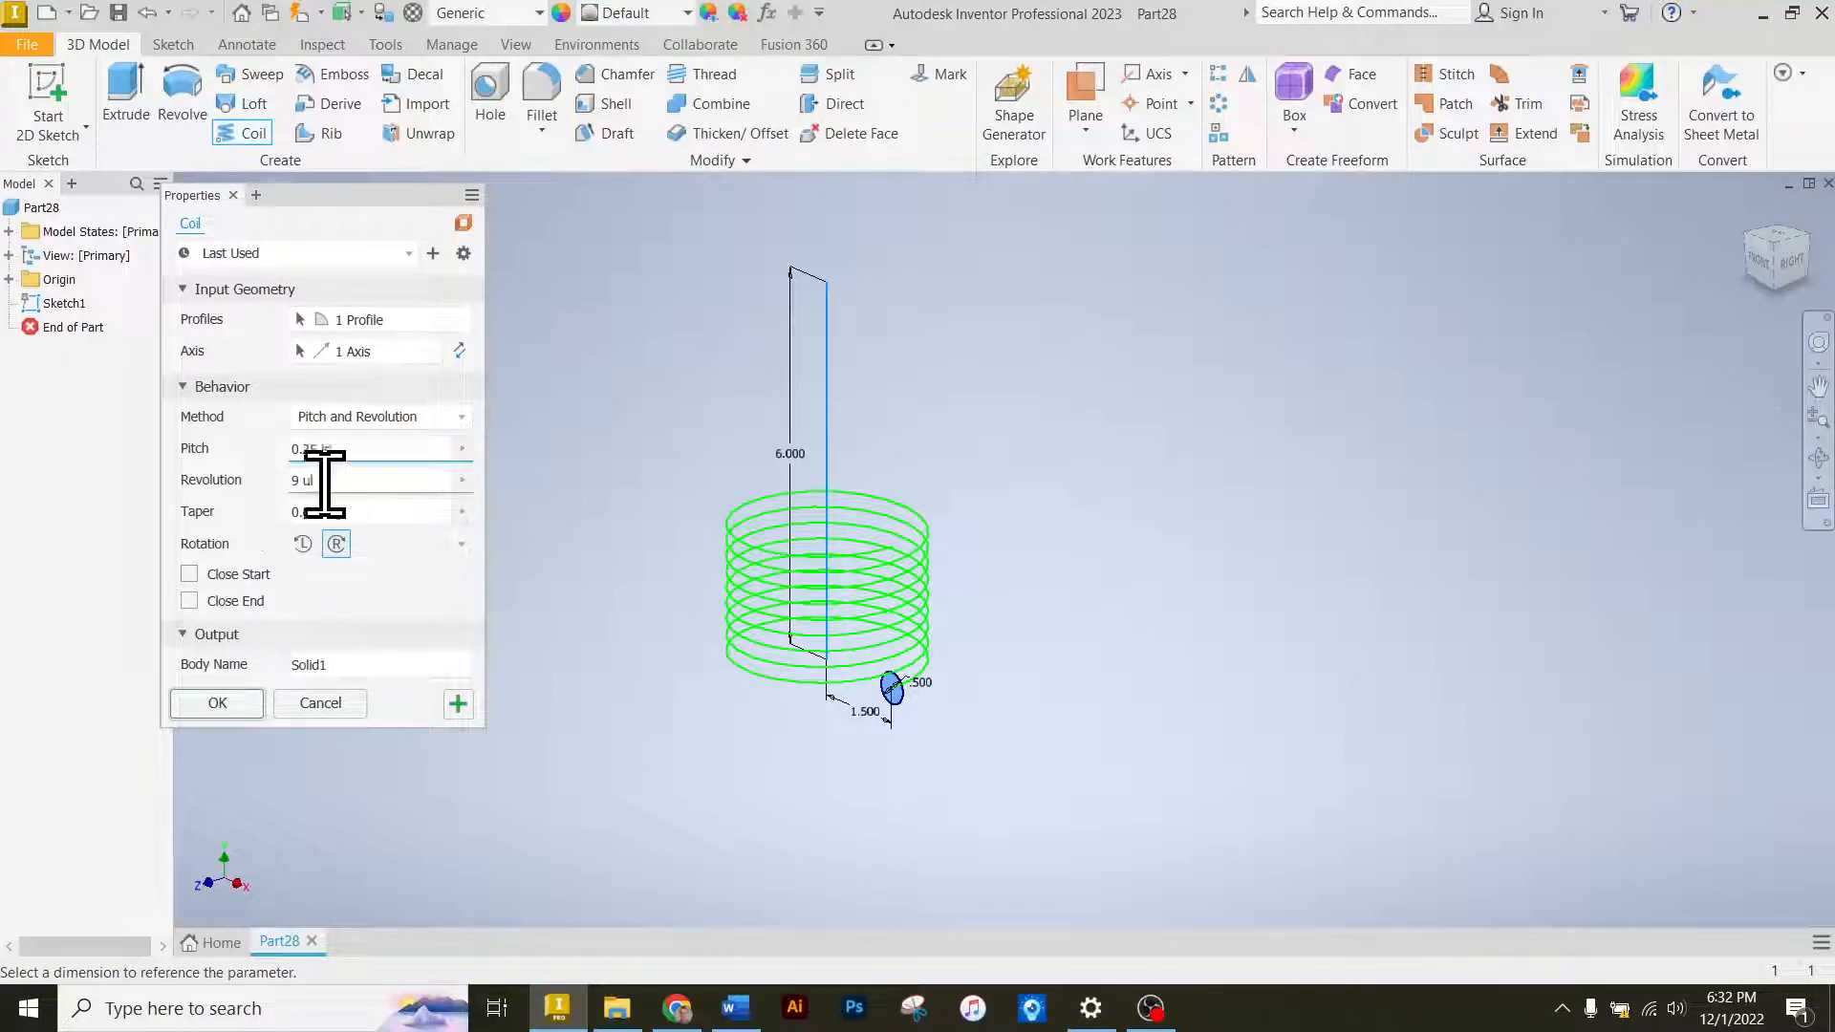
Check the coil settings in the browser assignment, return to Inventor, and create the coil with a 1 in pitch and 6 revolutions.
click(676, 1008)
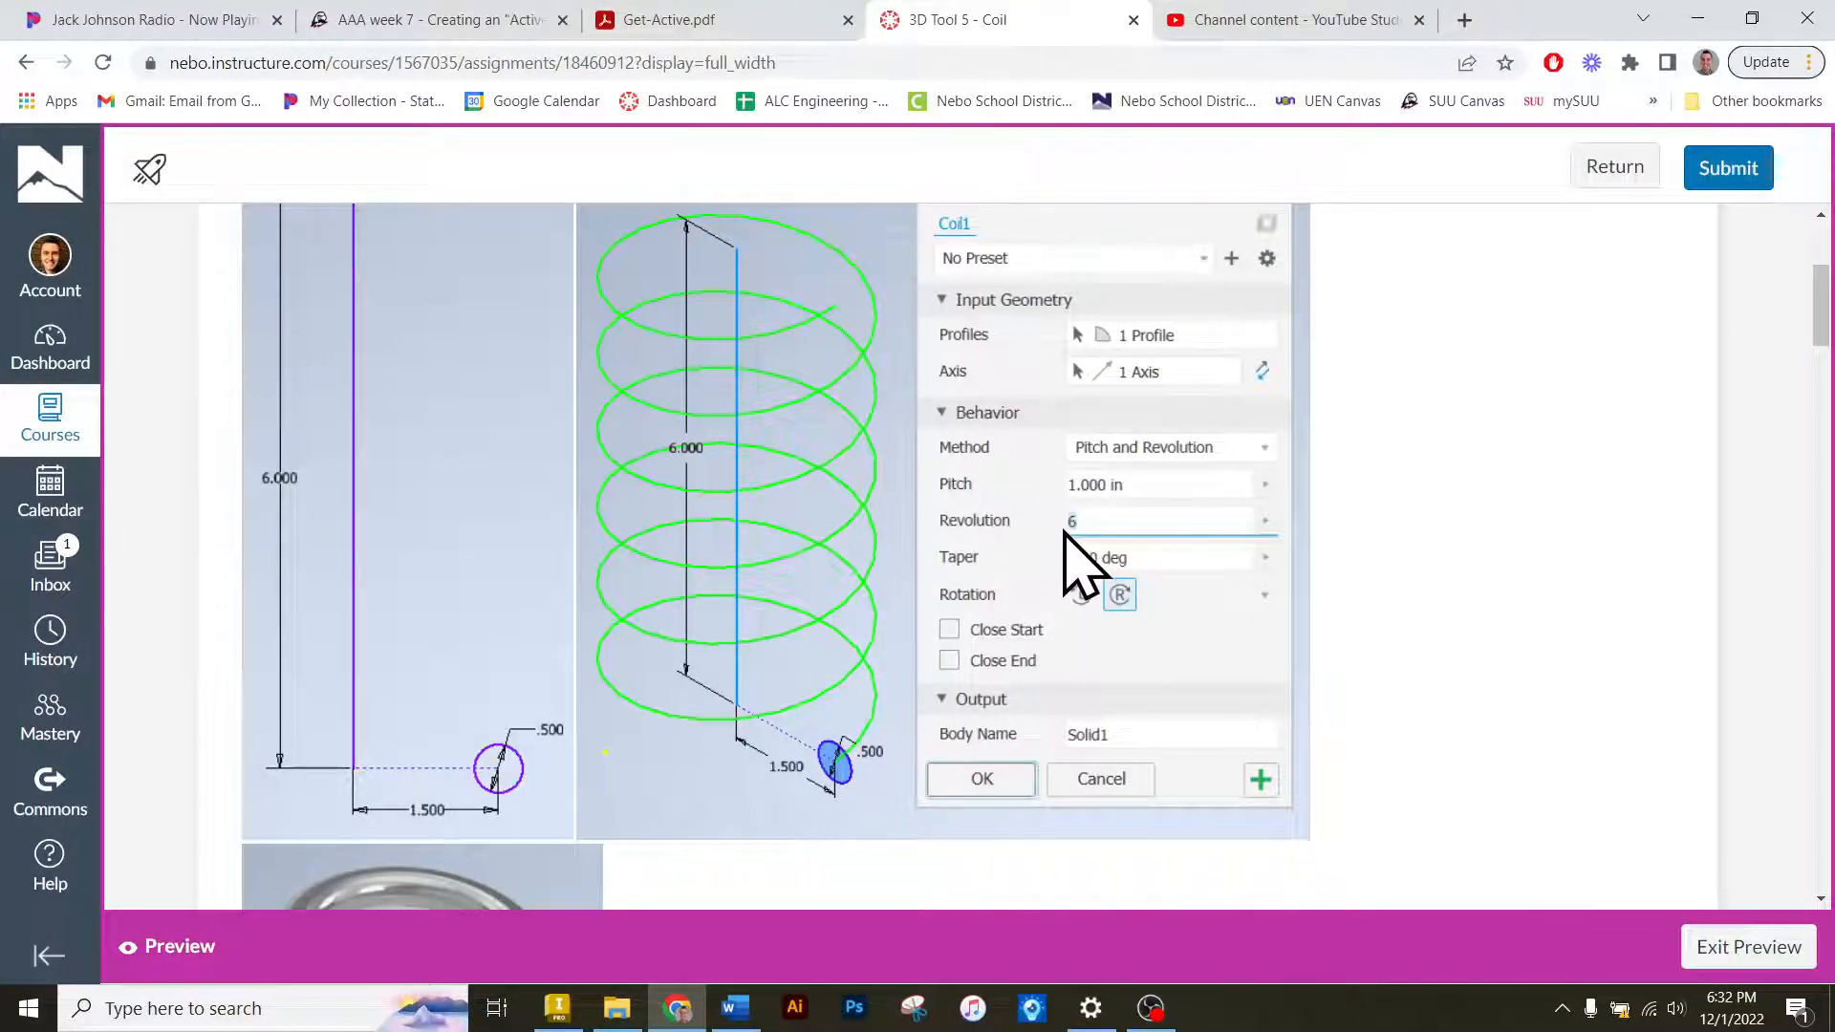
click(557, 1009)
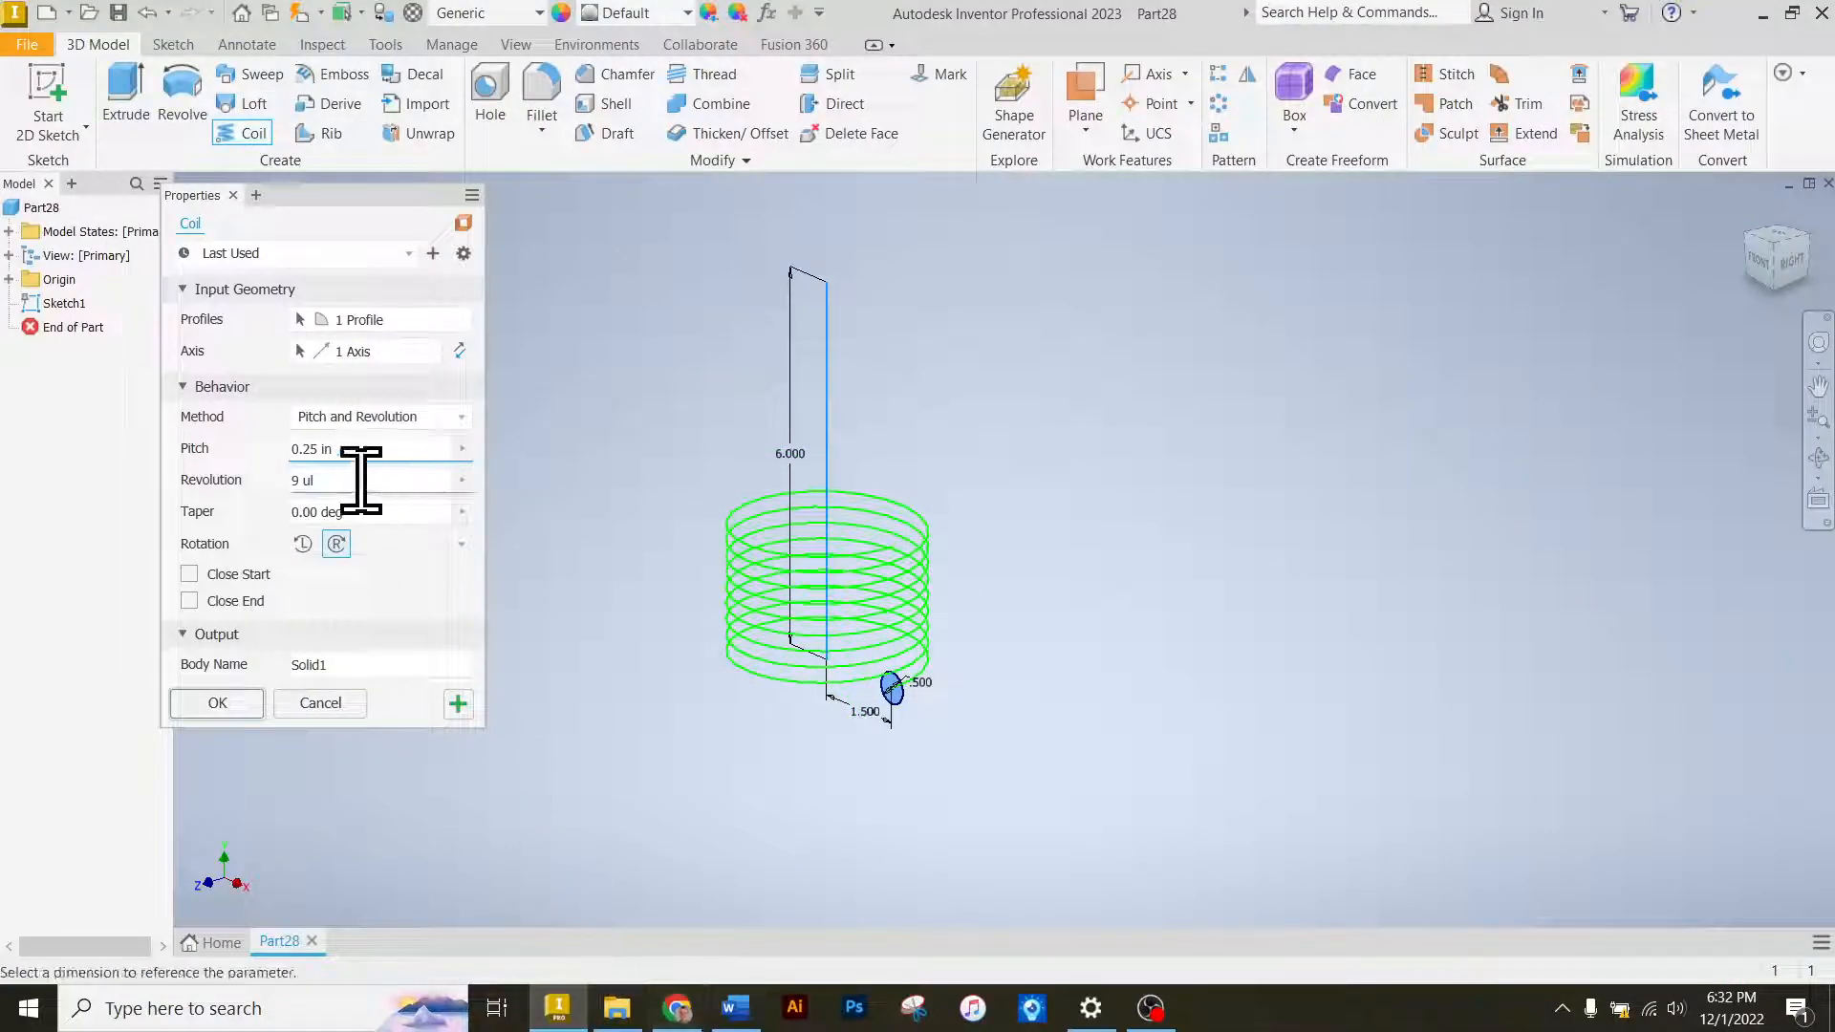
click(317, 449)
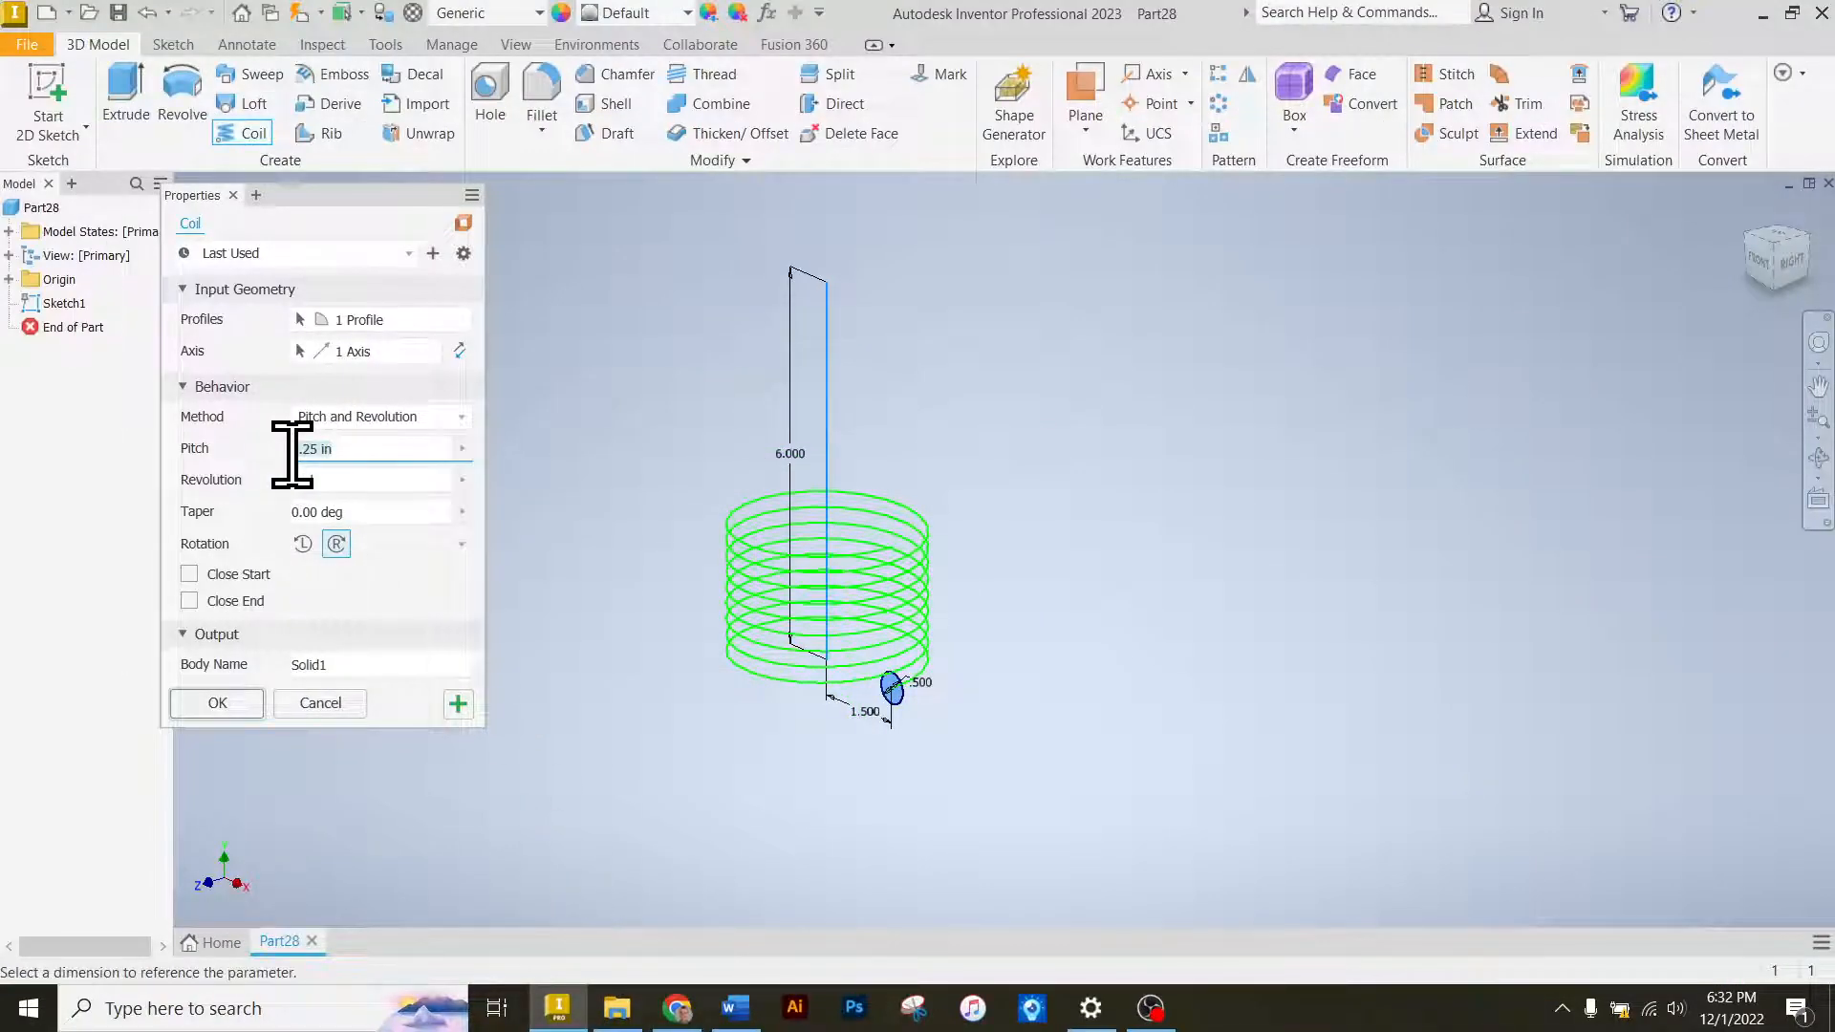
text(1)
key(Tab)
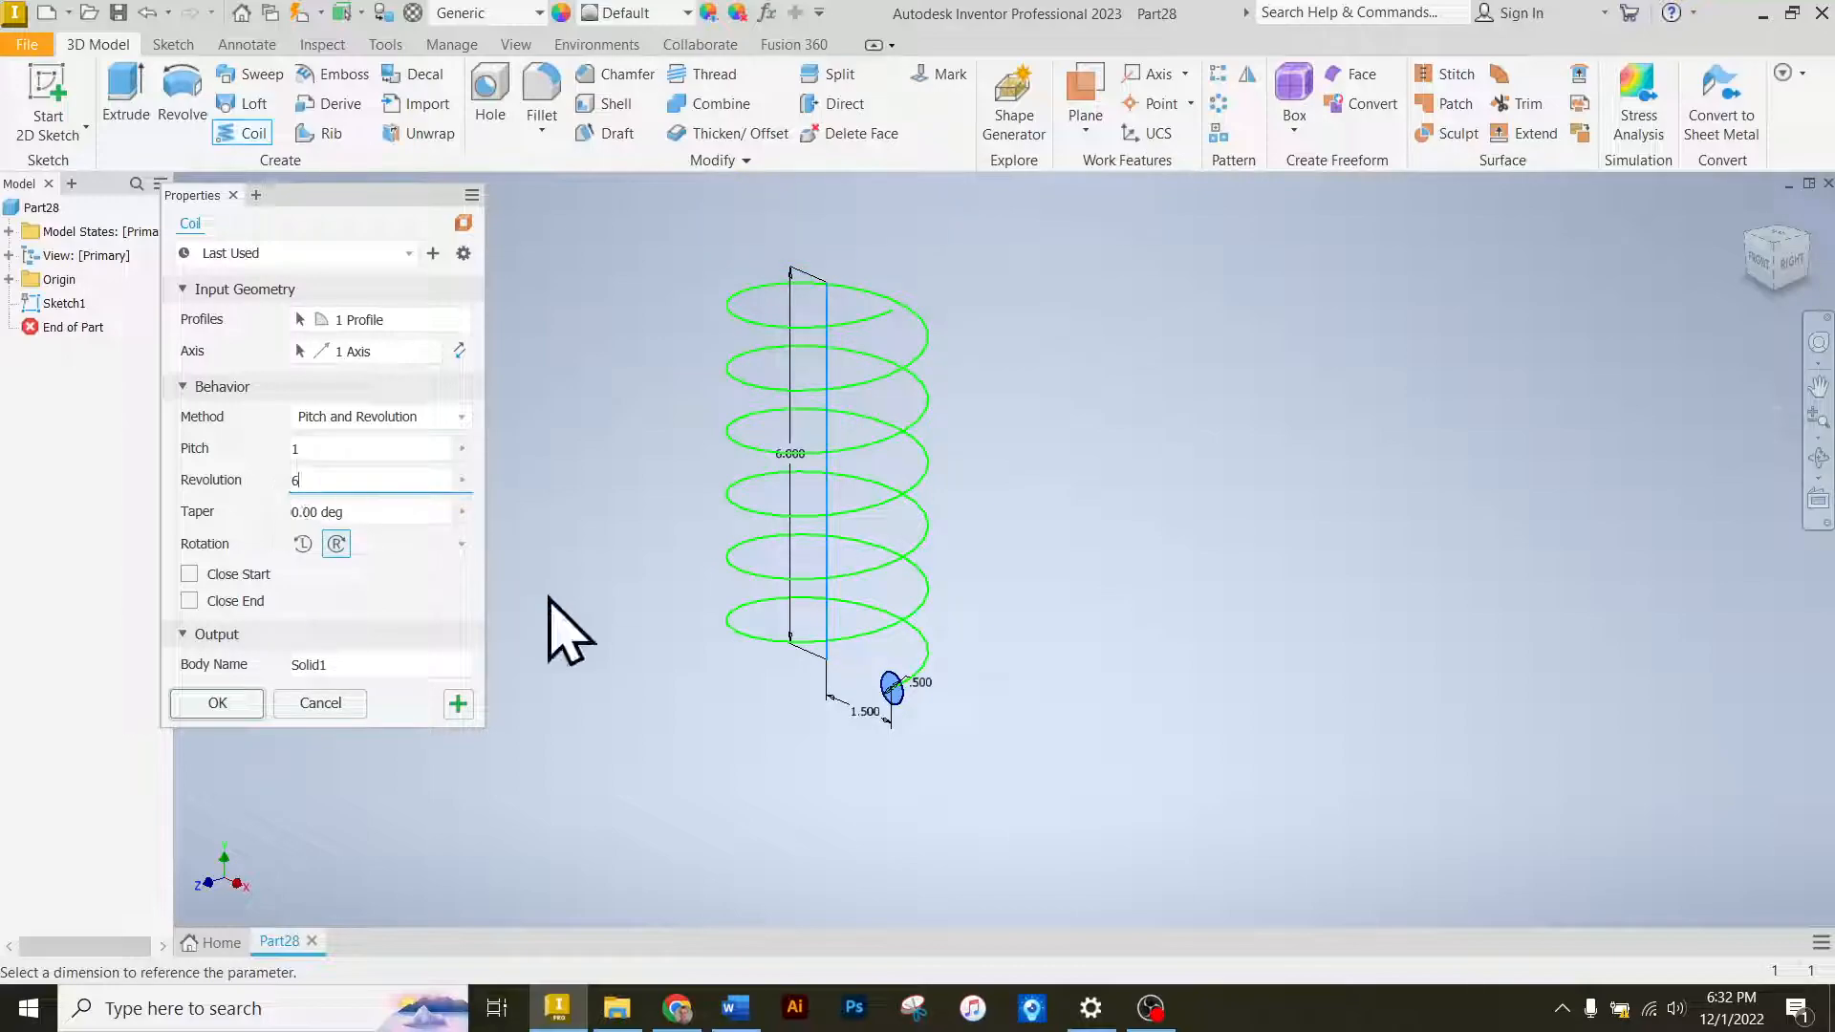
click(218, 704)
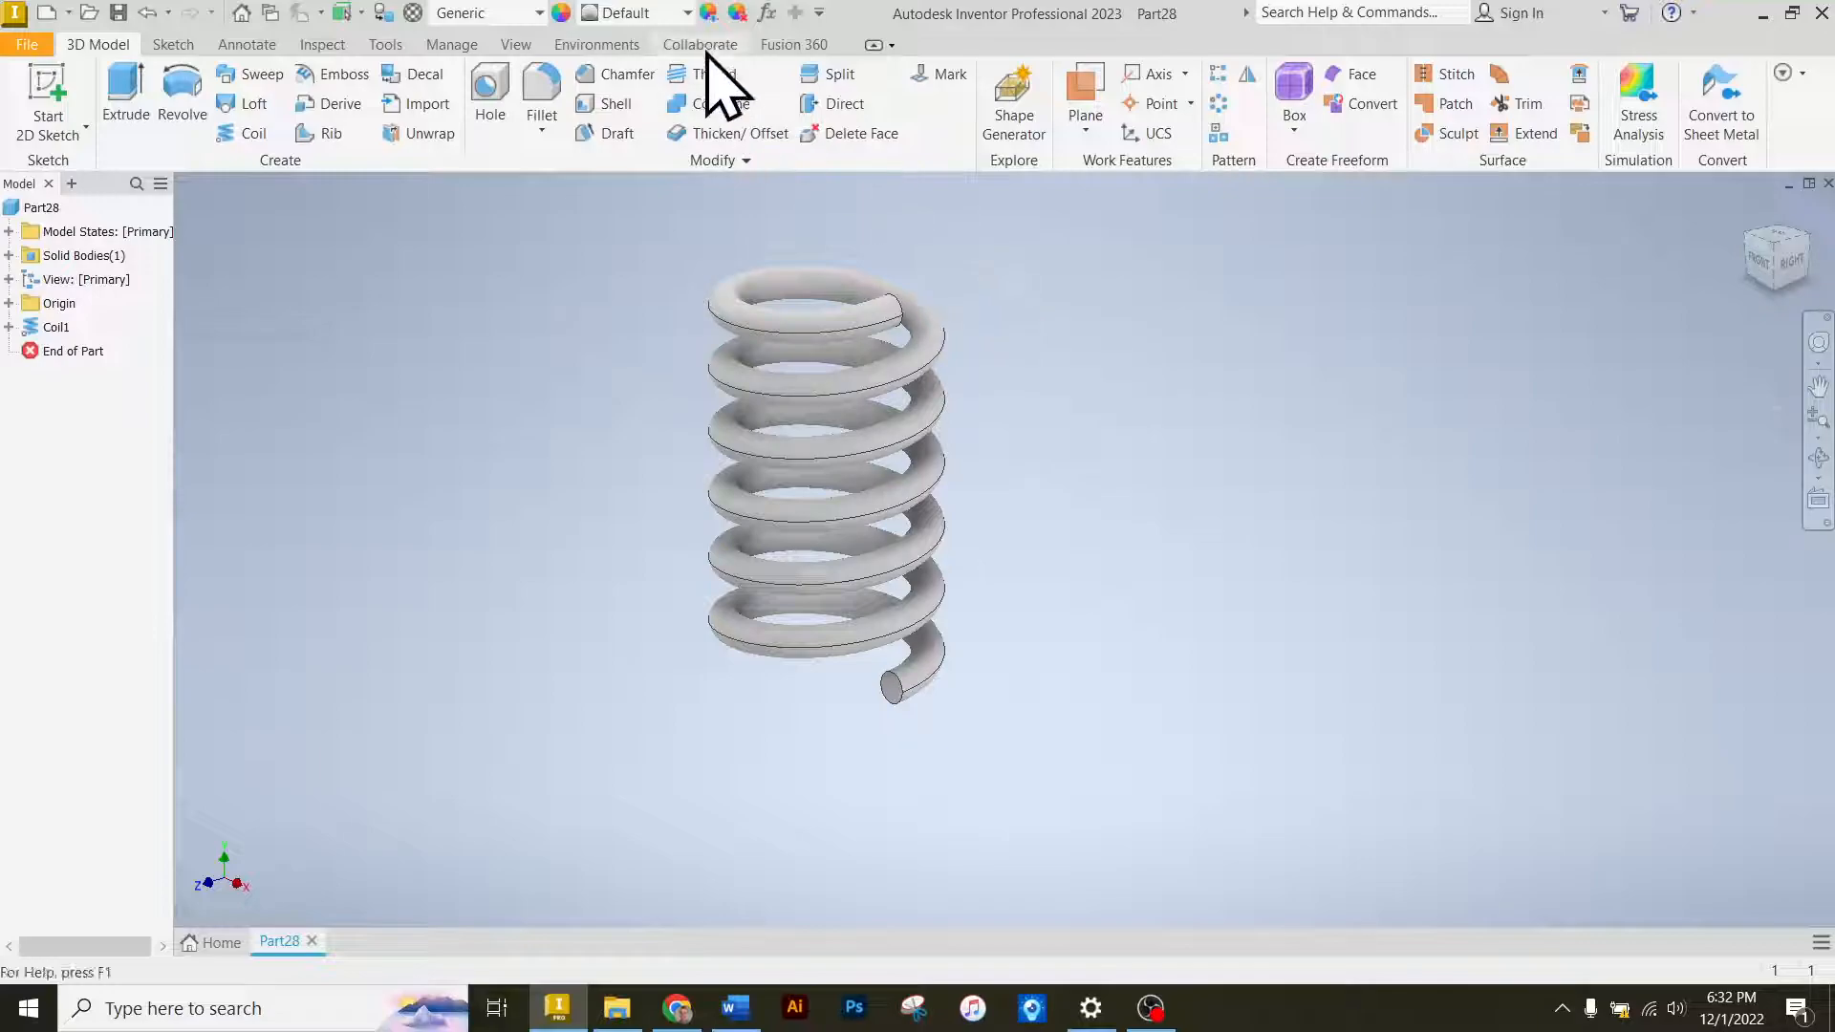
Try the Flat - Polished Gray appearance on the spring and replace it with Knurled 45.
click(686, 12)
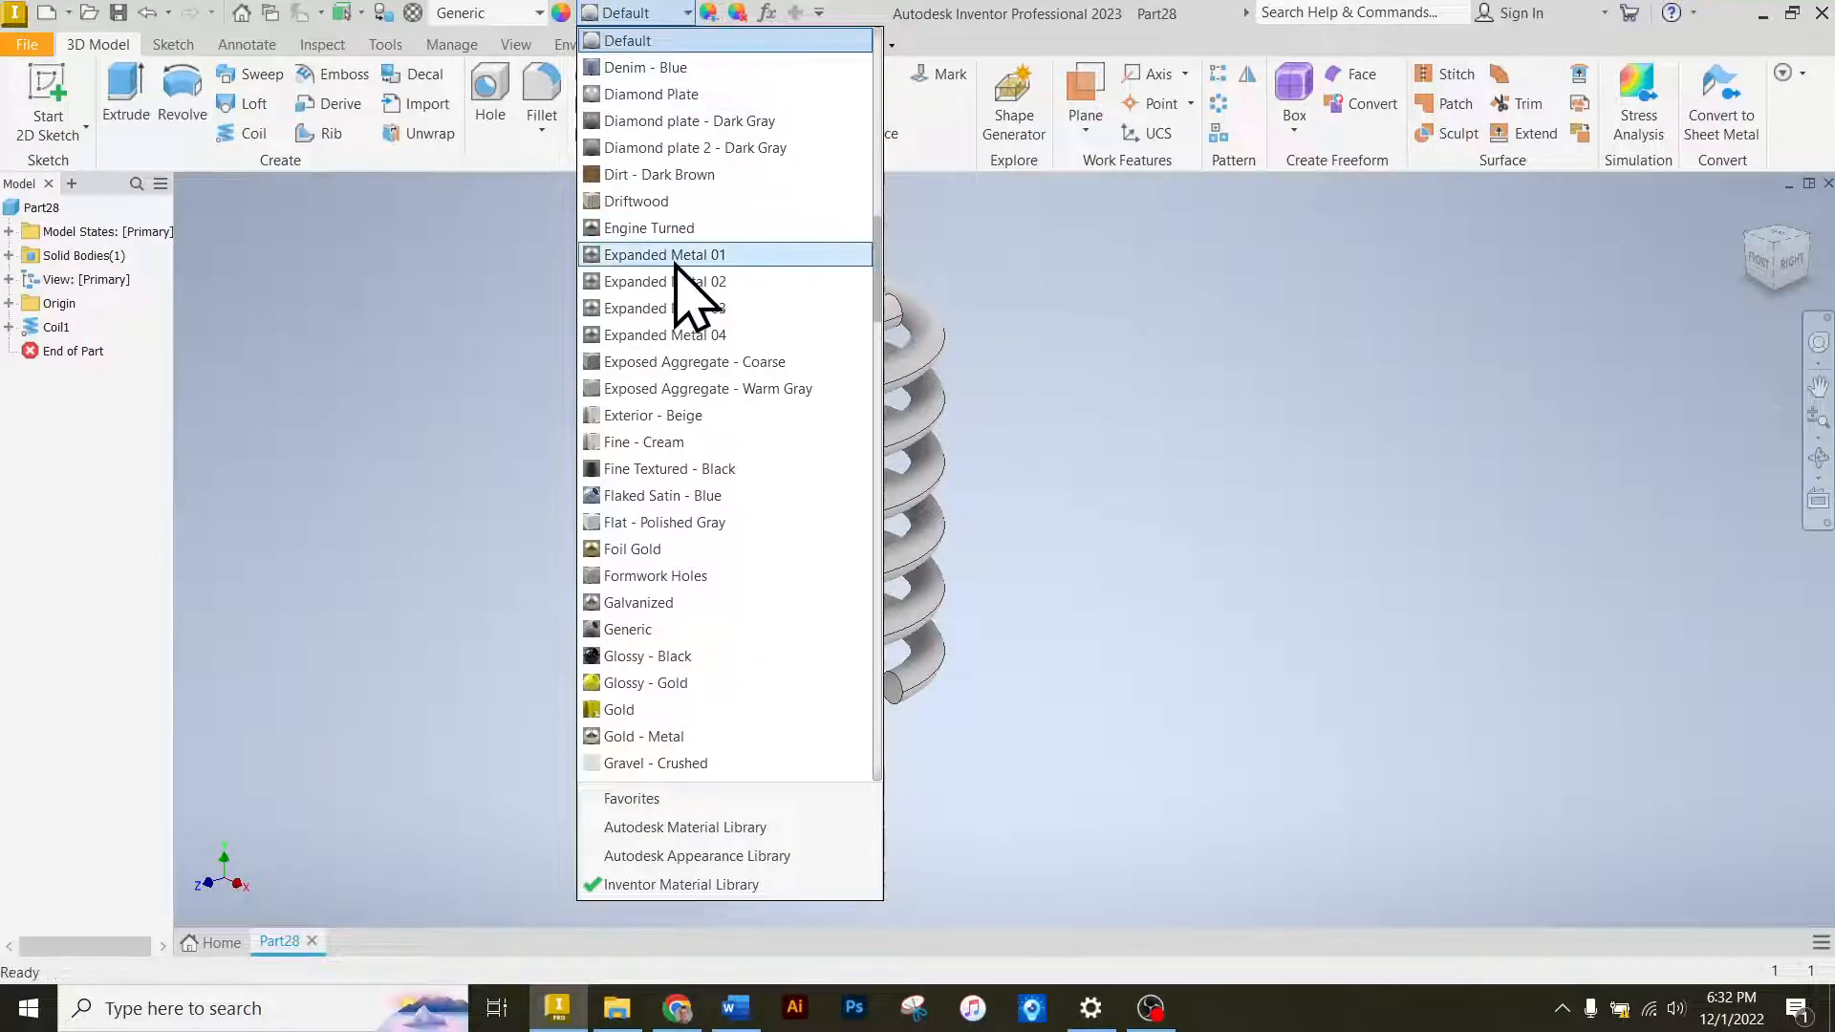
click(670, 522)
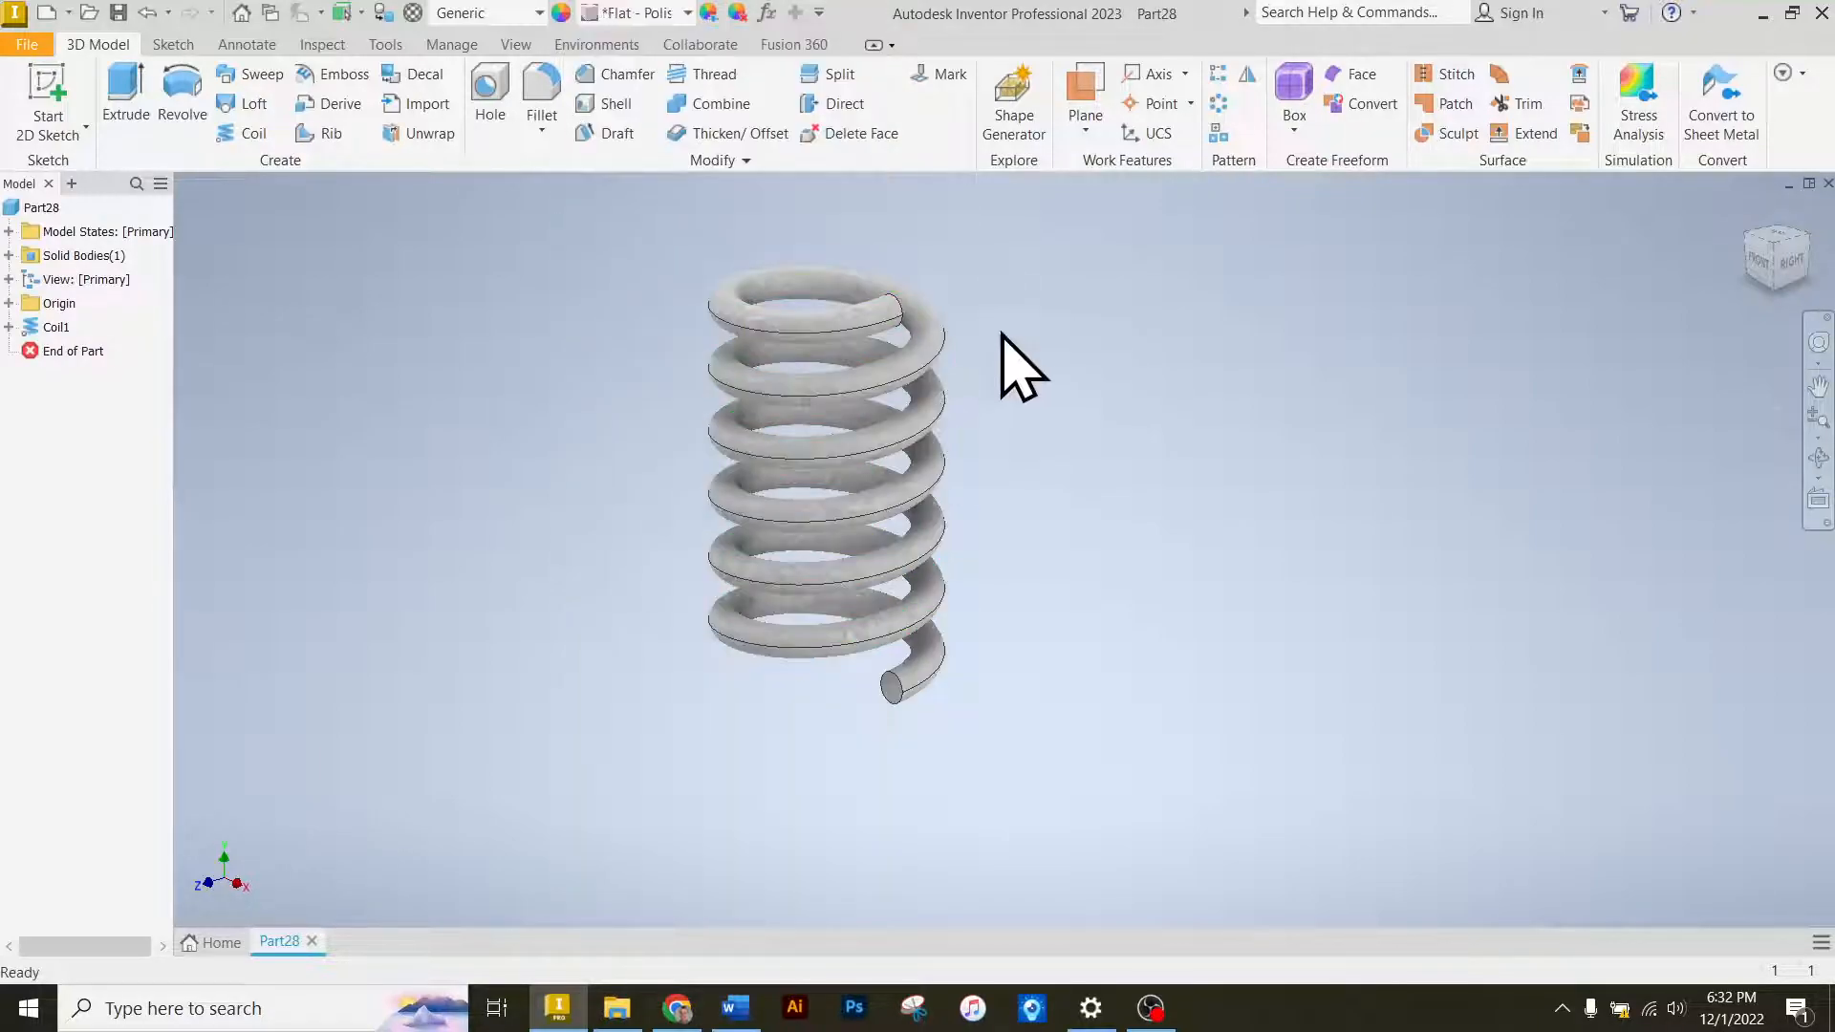
click(686, 12)
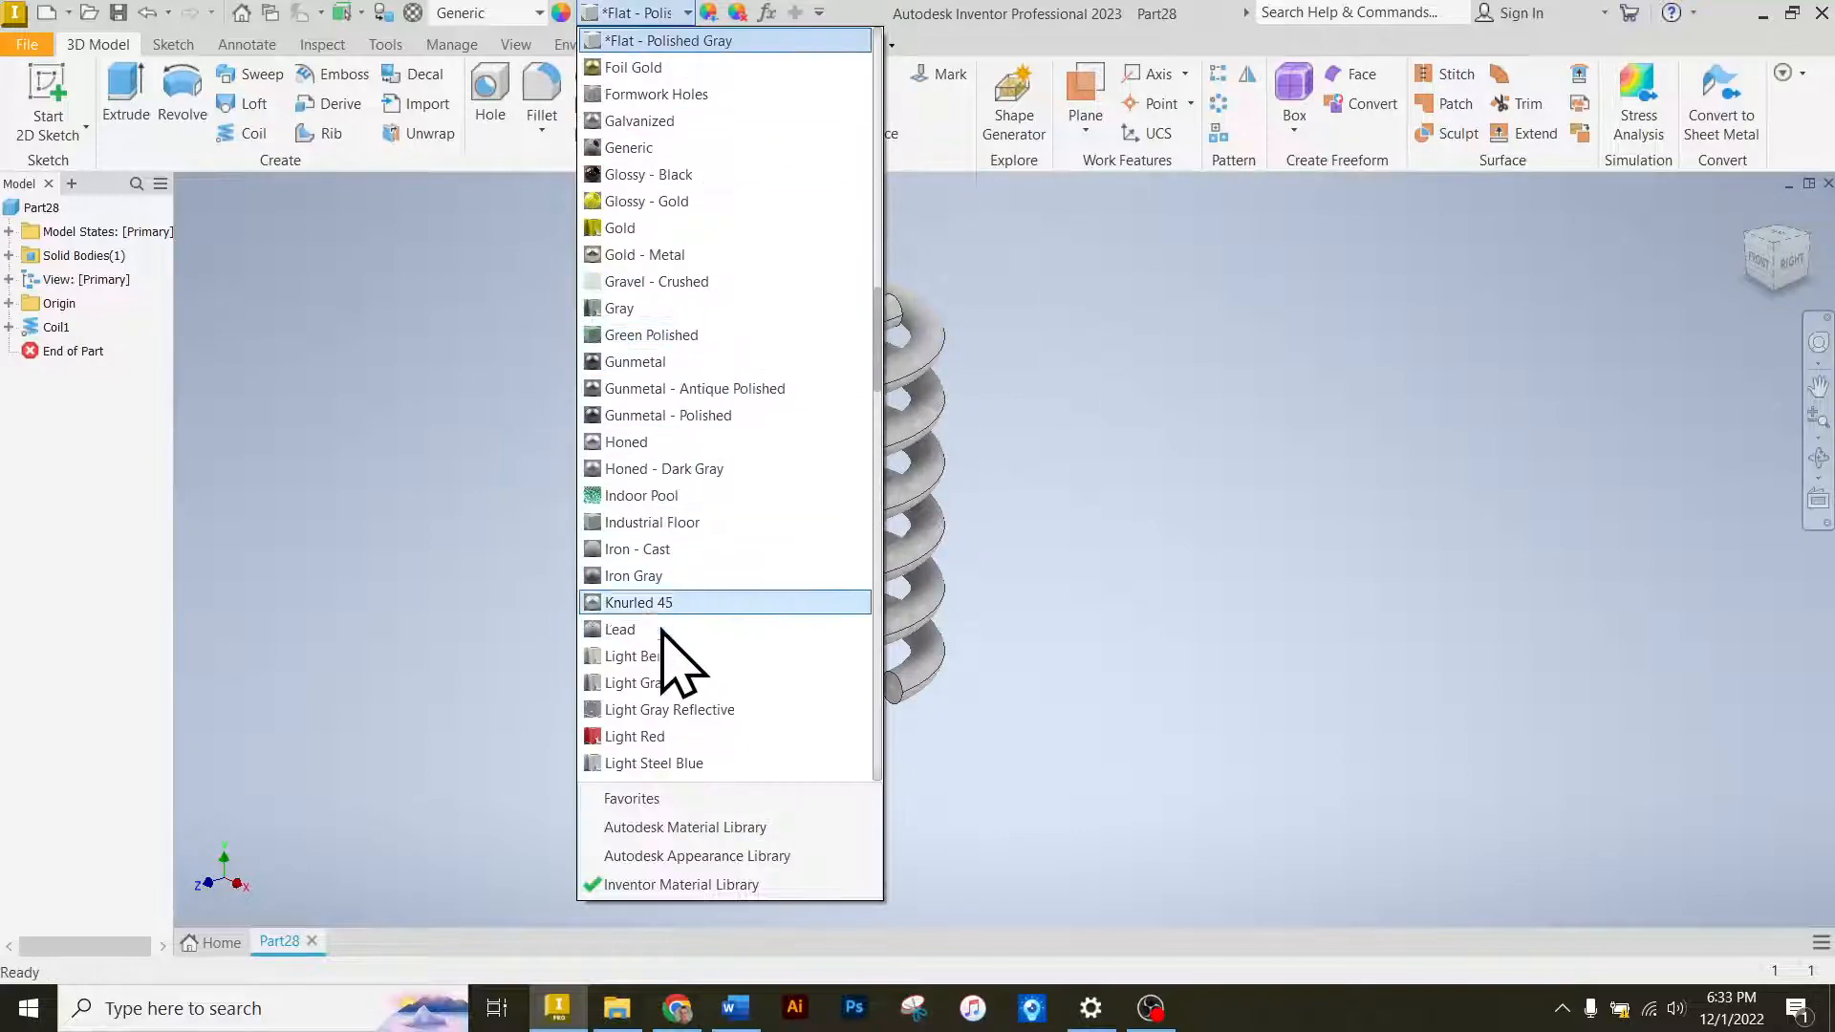
click(669, 604)
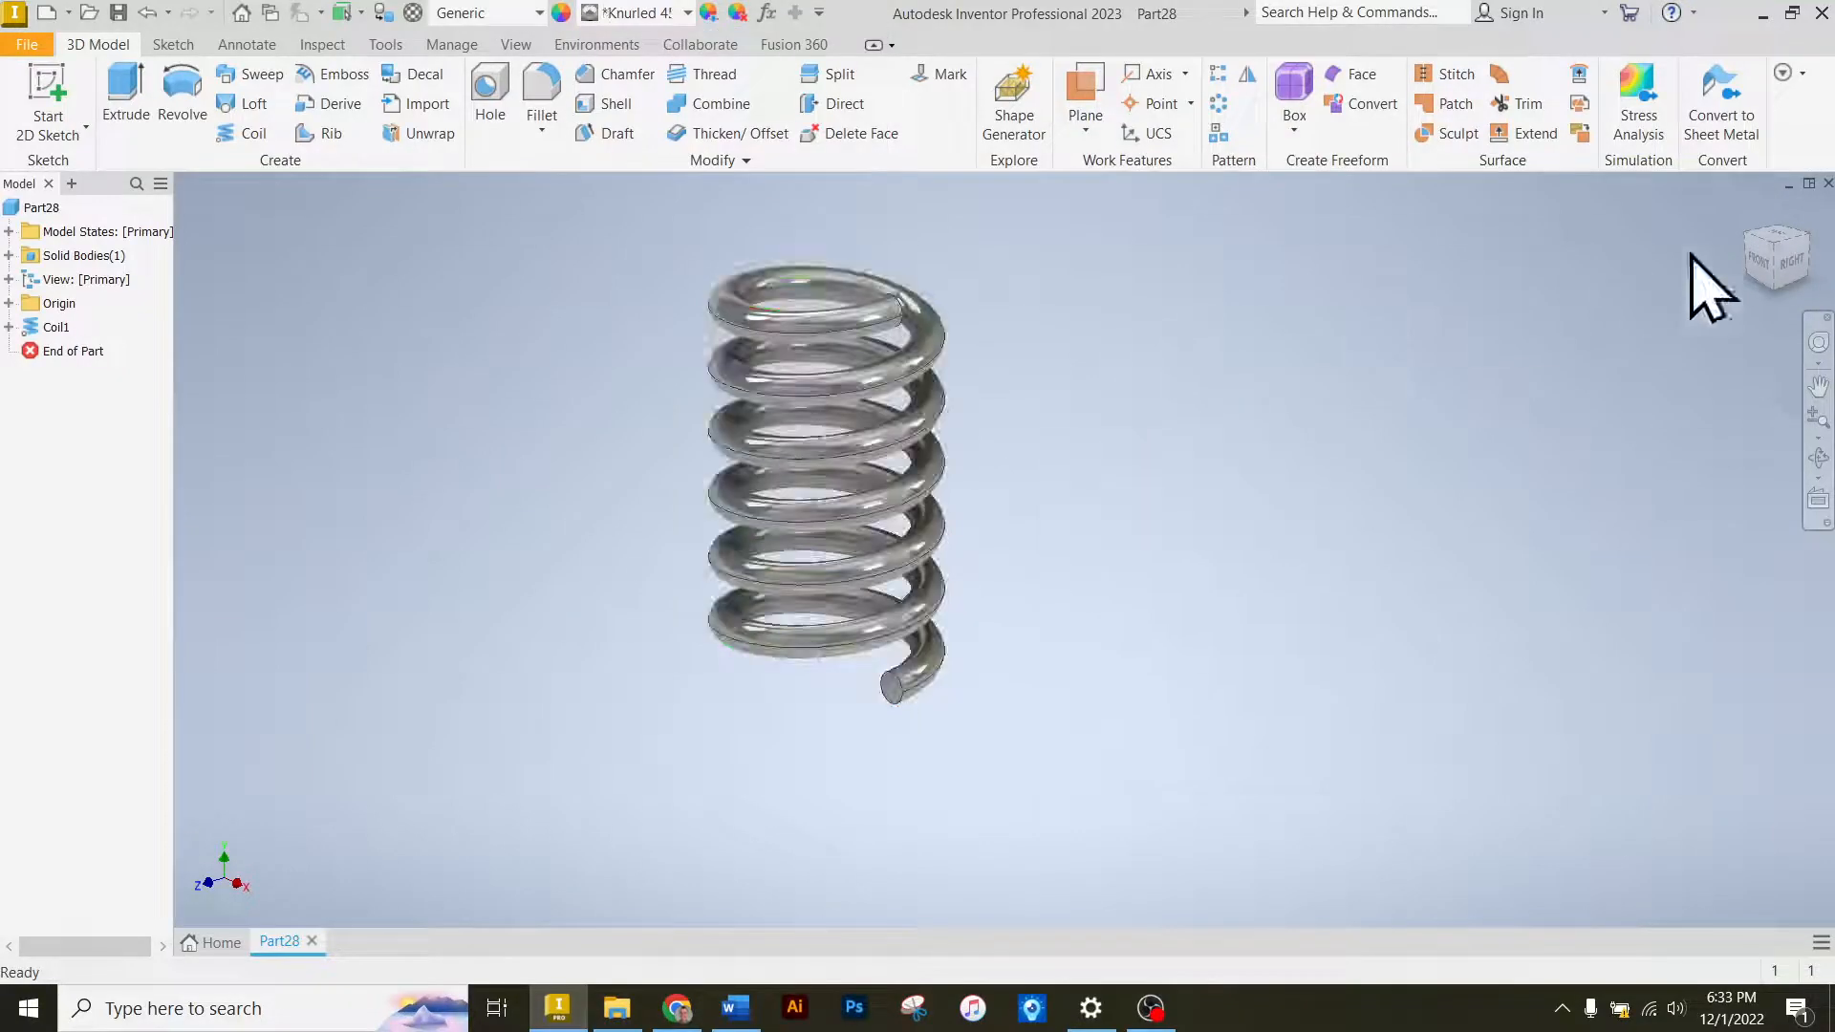
Inspect the finished spring and update the physical properties in its iProperties to read the volume.
drag(1778, 272, 1744, 301)
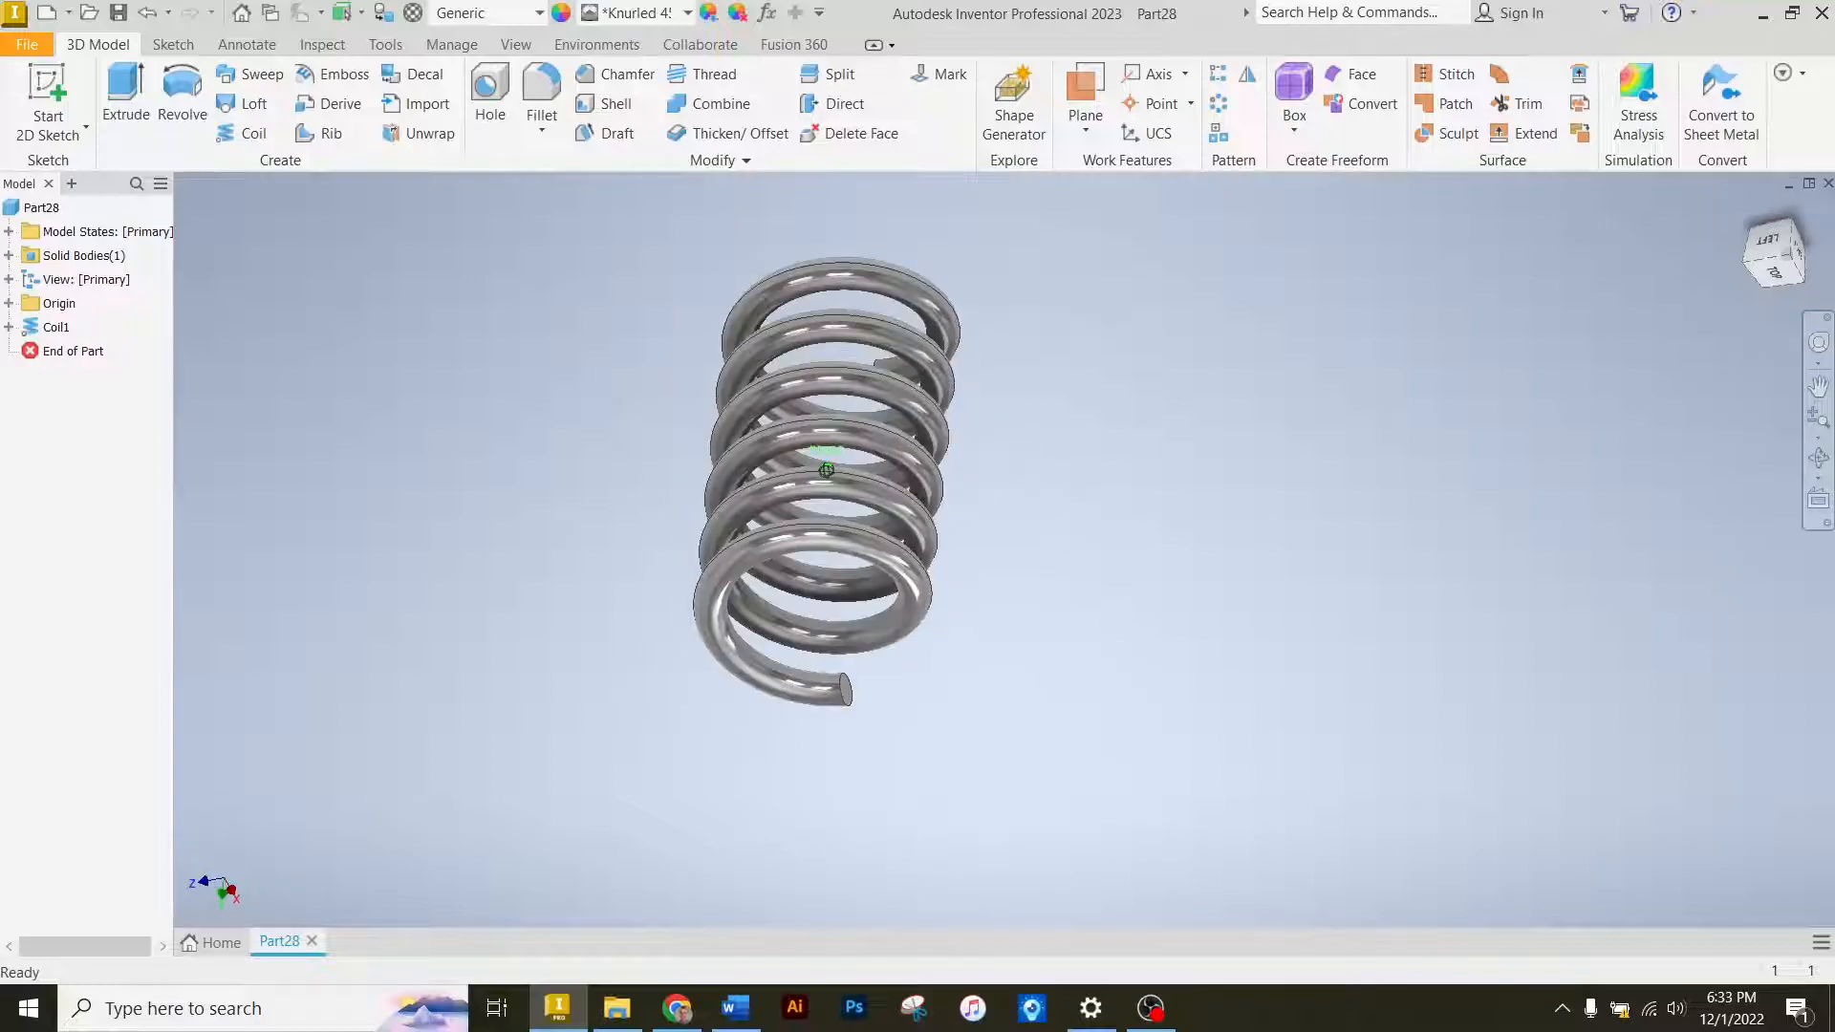
shift+middle_drag(826, 470, 841, 470)
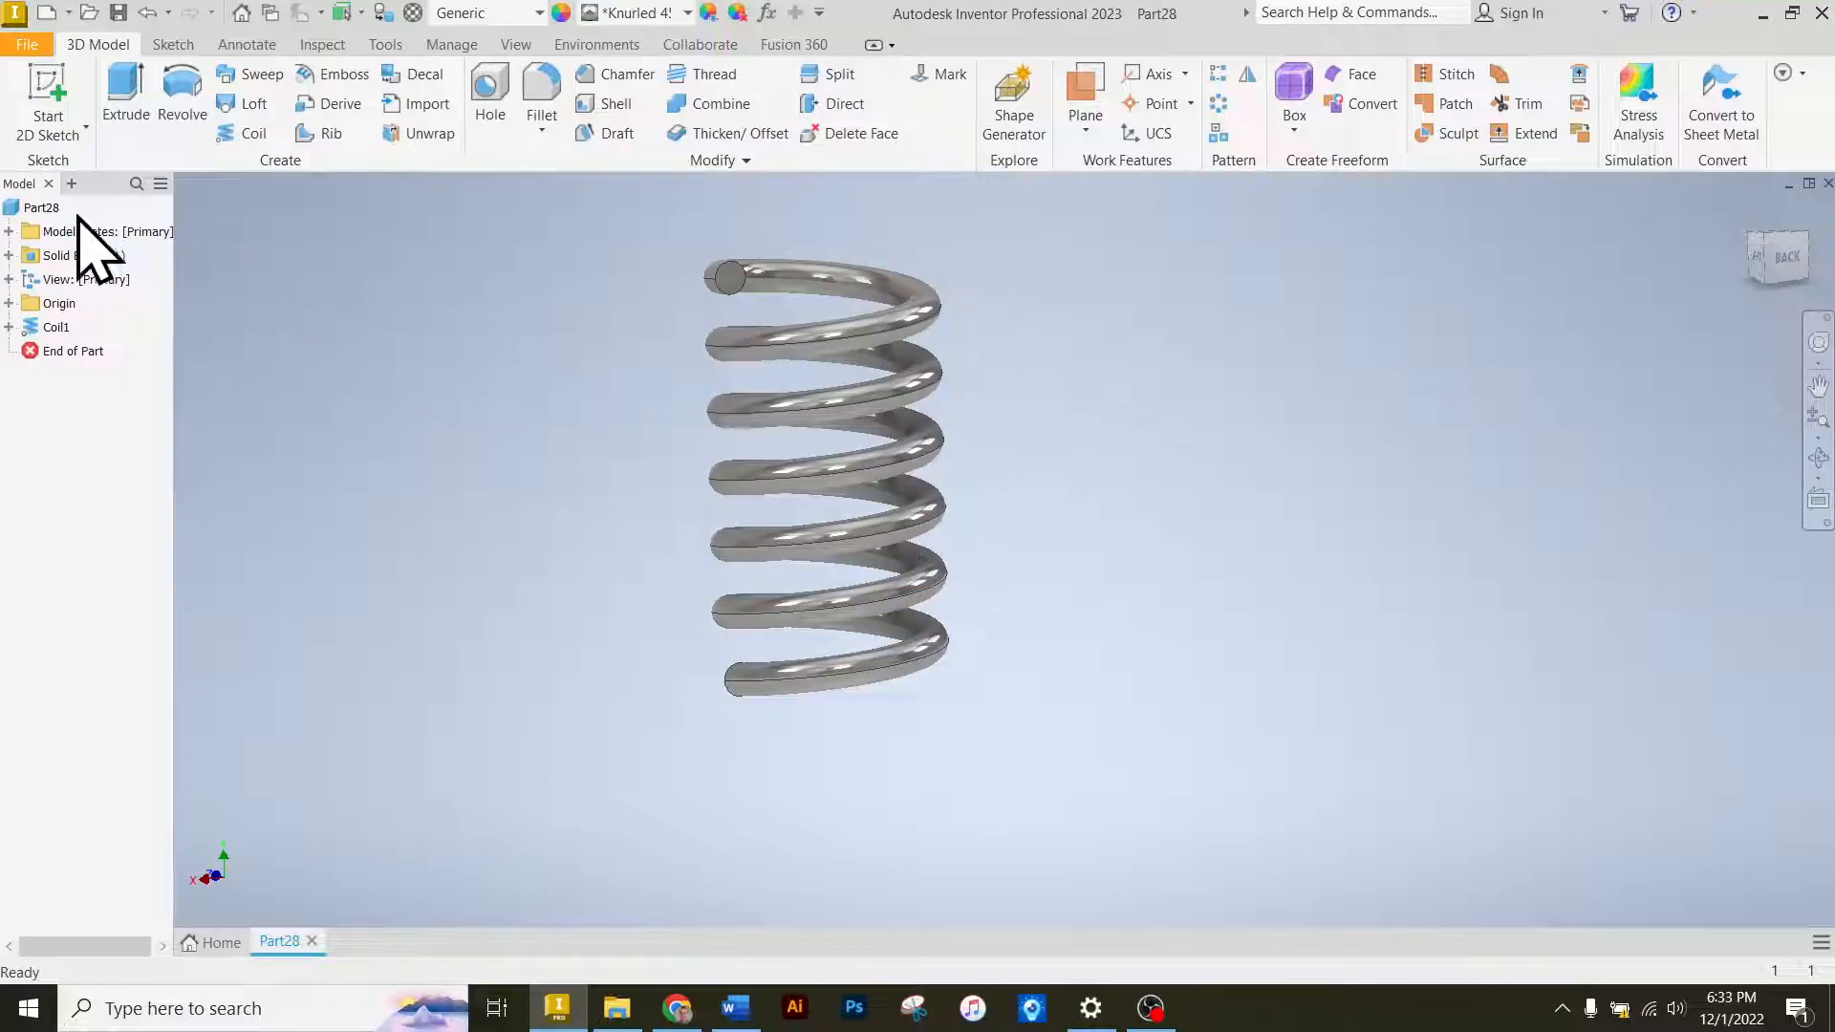
right_click(54, 208)
click(151, 439)
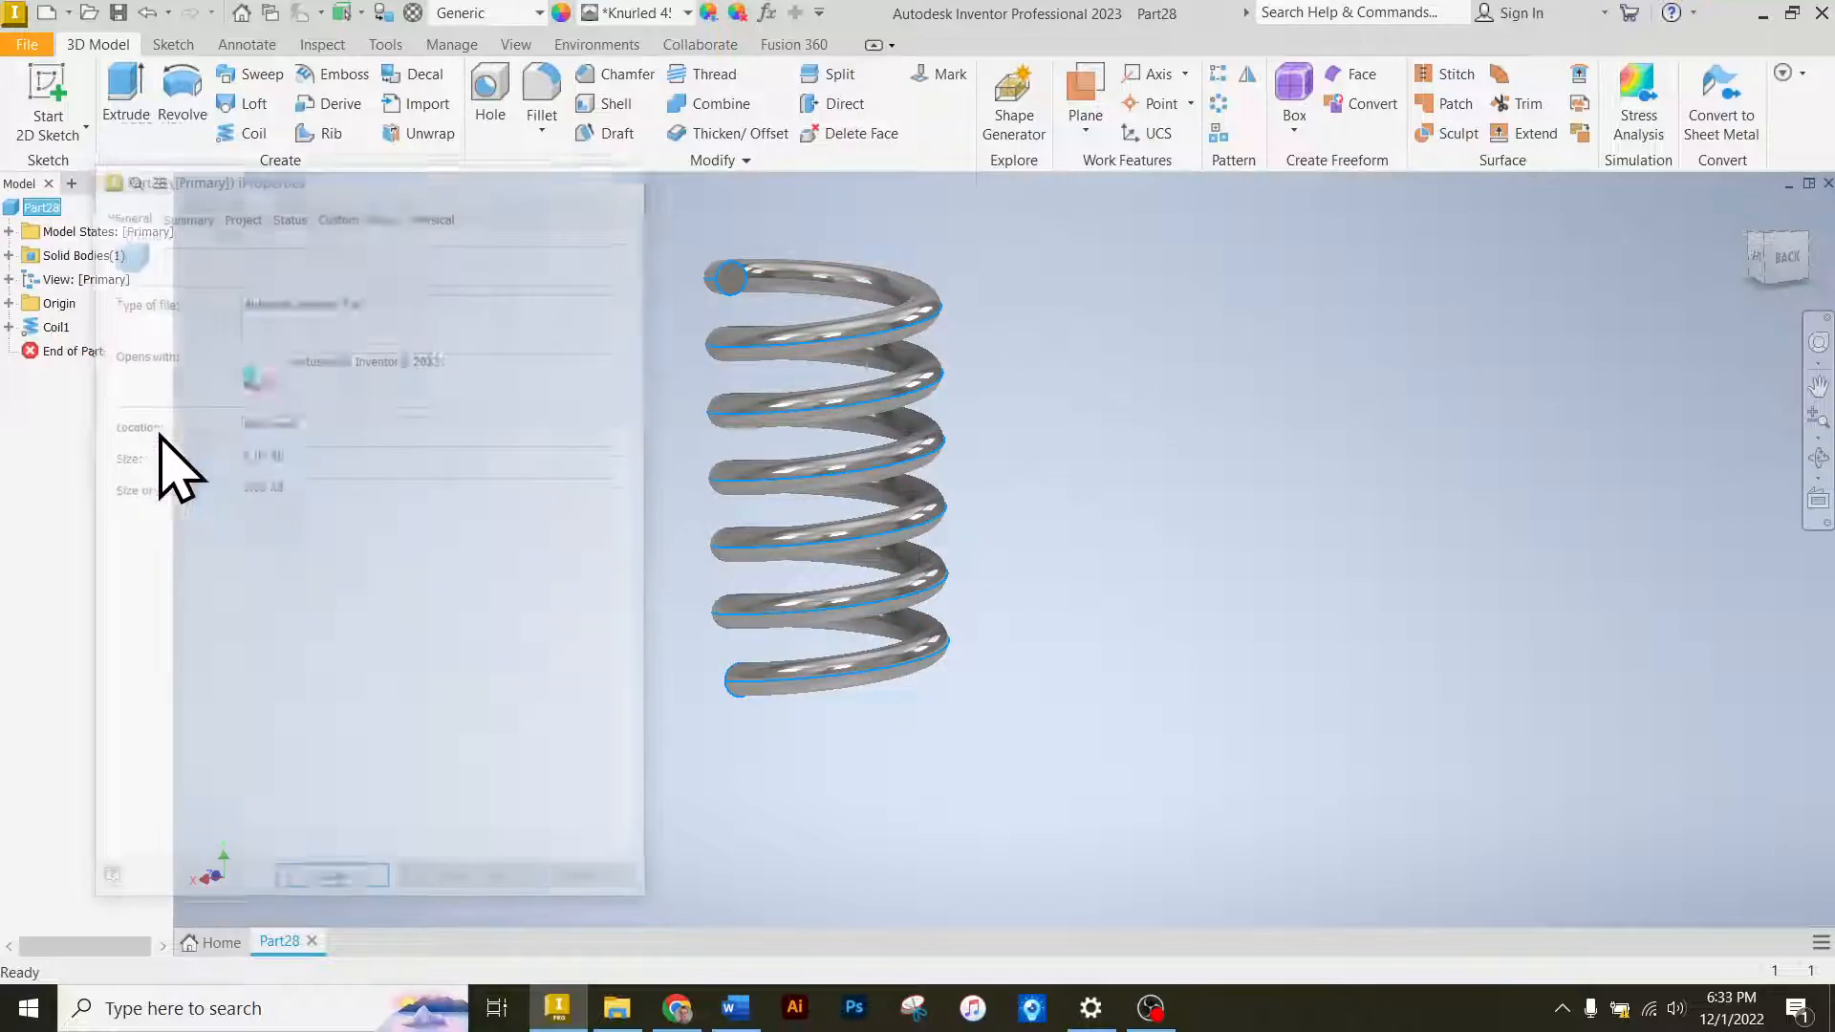
click(438, 210)
click(570, 267)
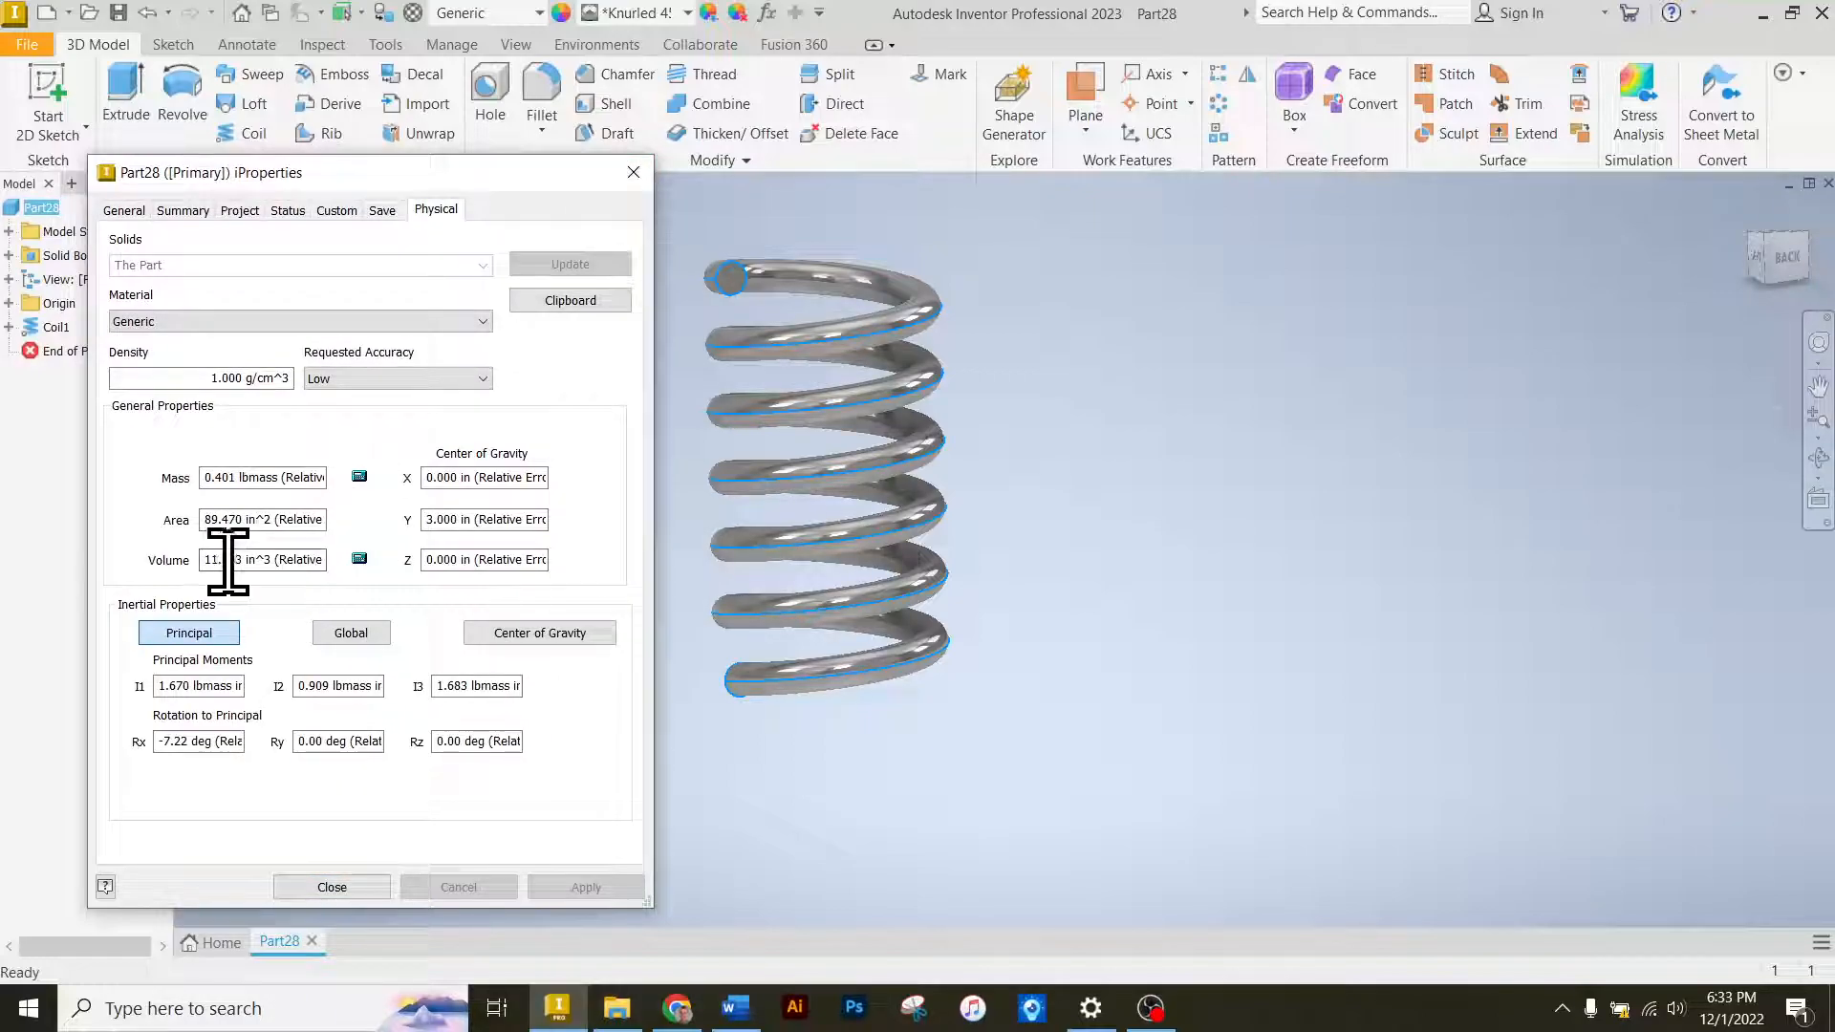
click(332, 887)
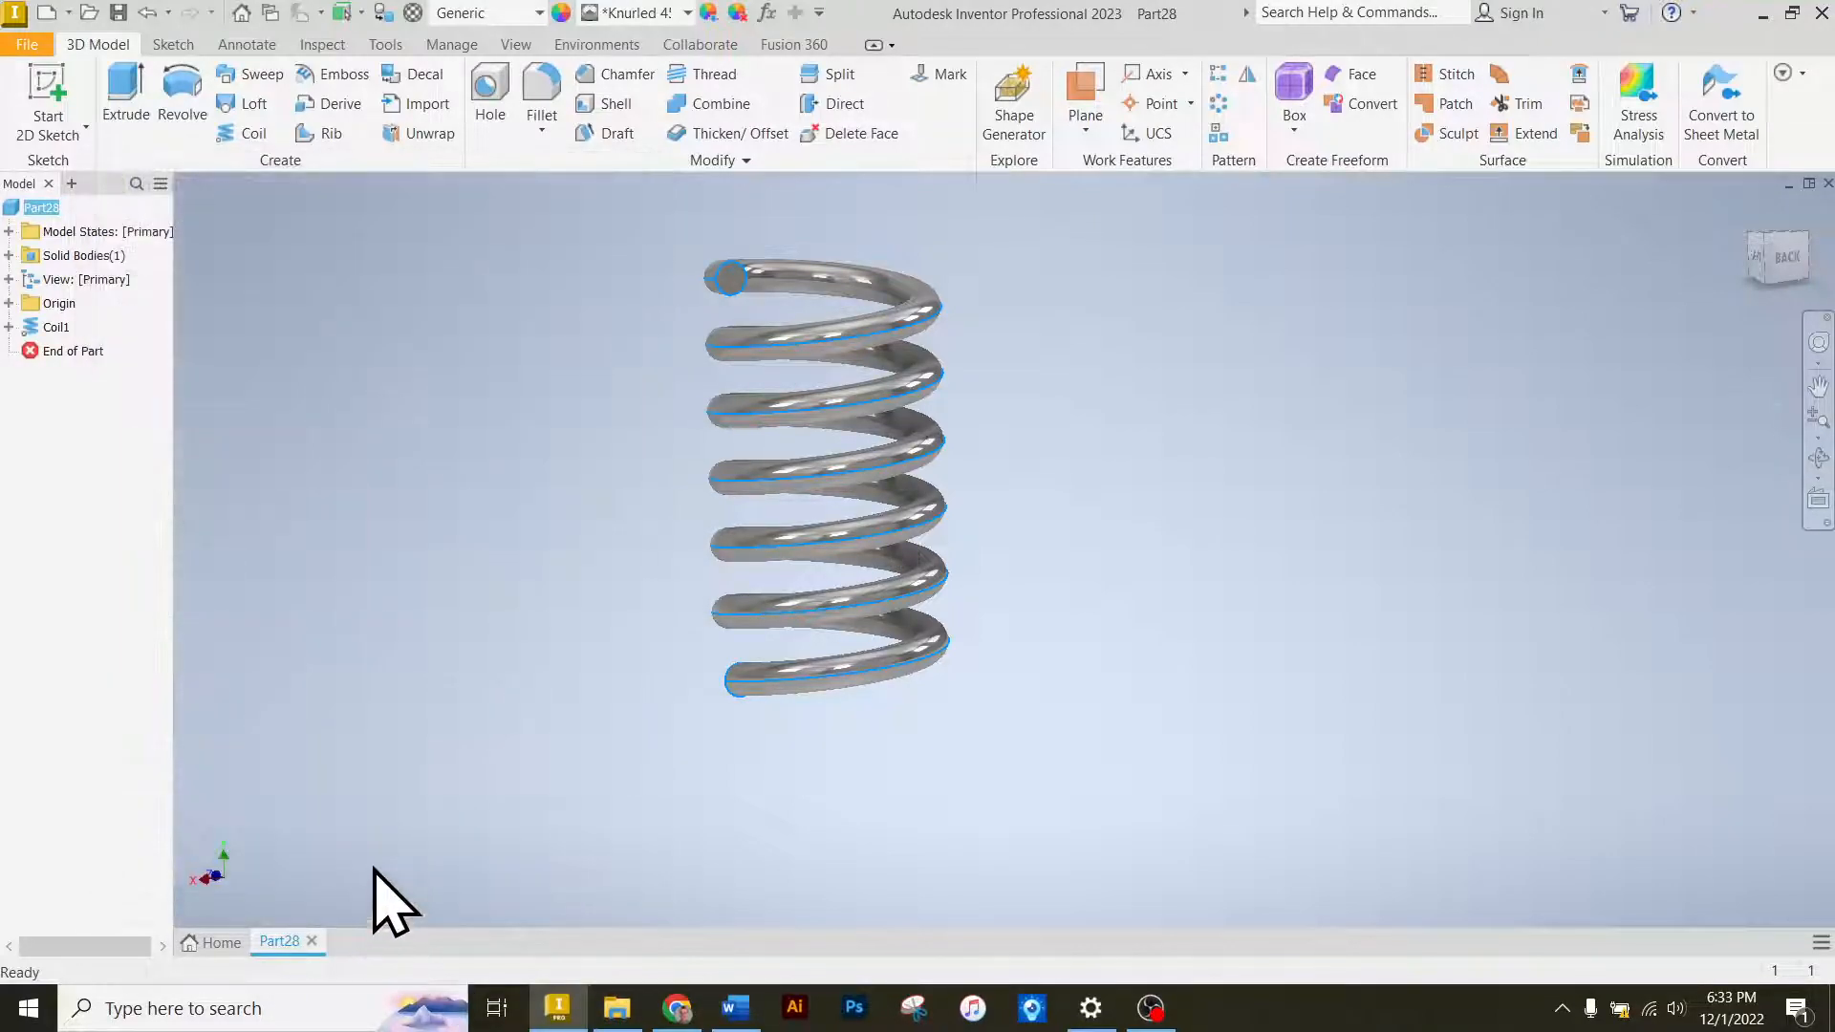
click(1751, 210)
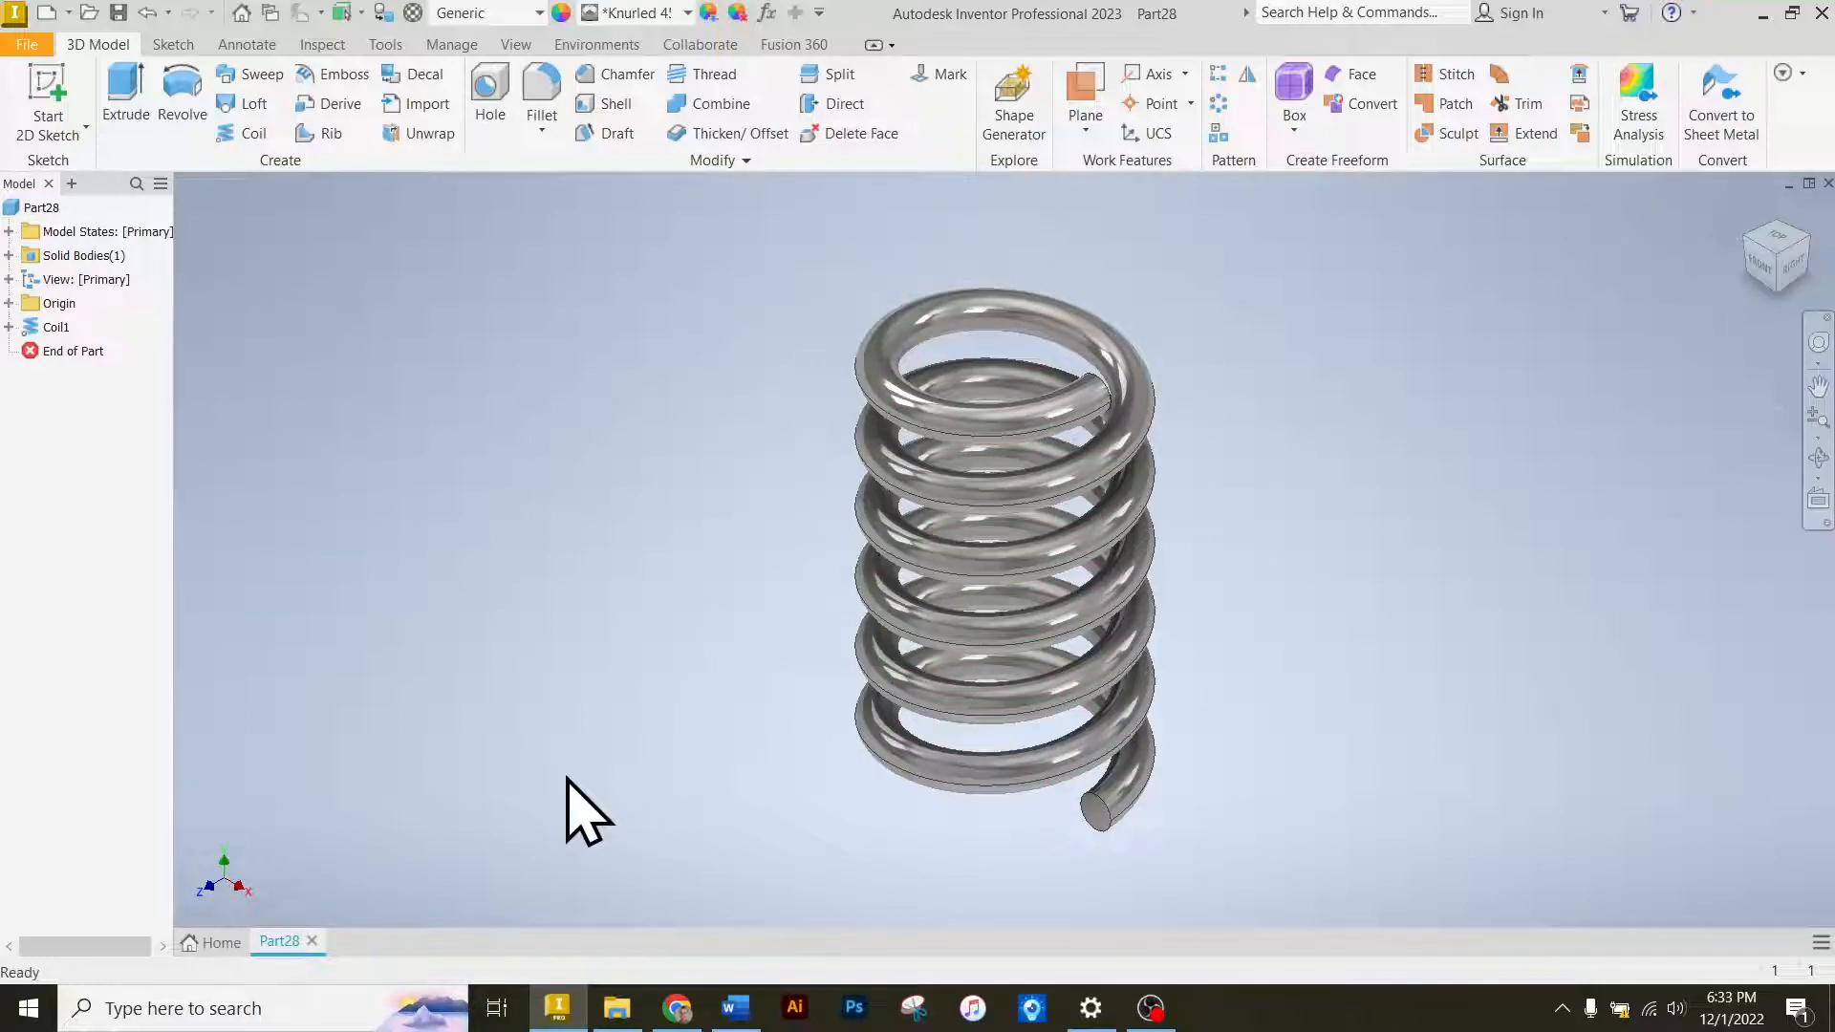
Switch to the browser assignment and examine the second problem's half-round profile, axis dimensions and coil settings.
click(559, 1008)
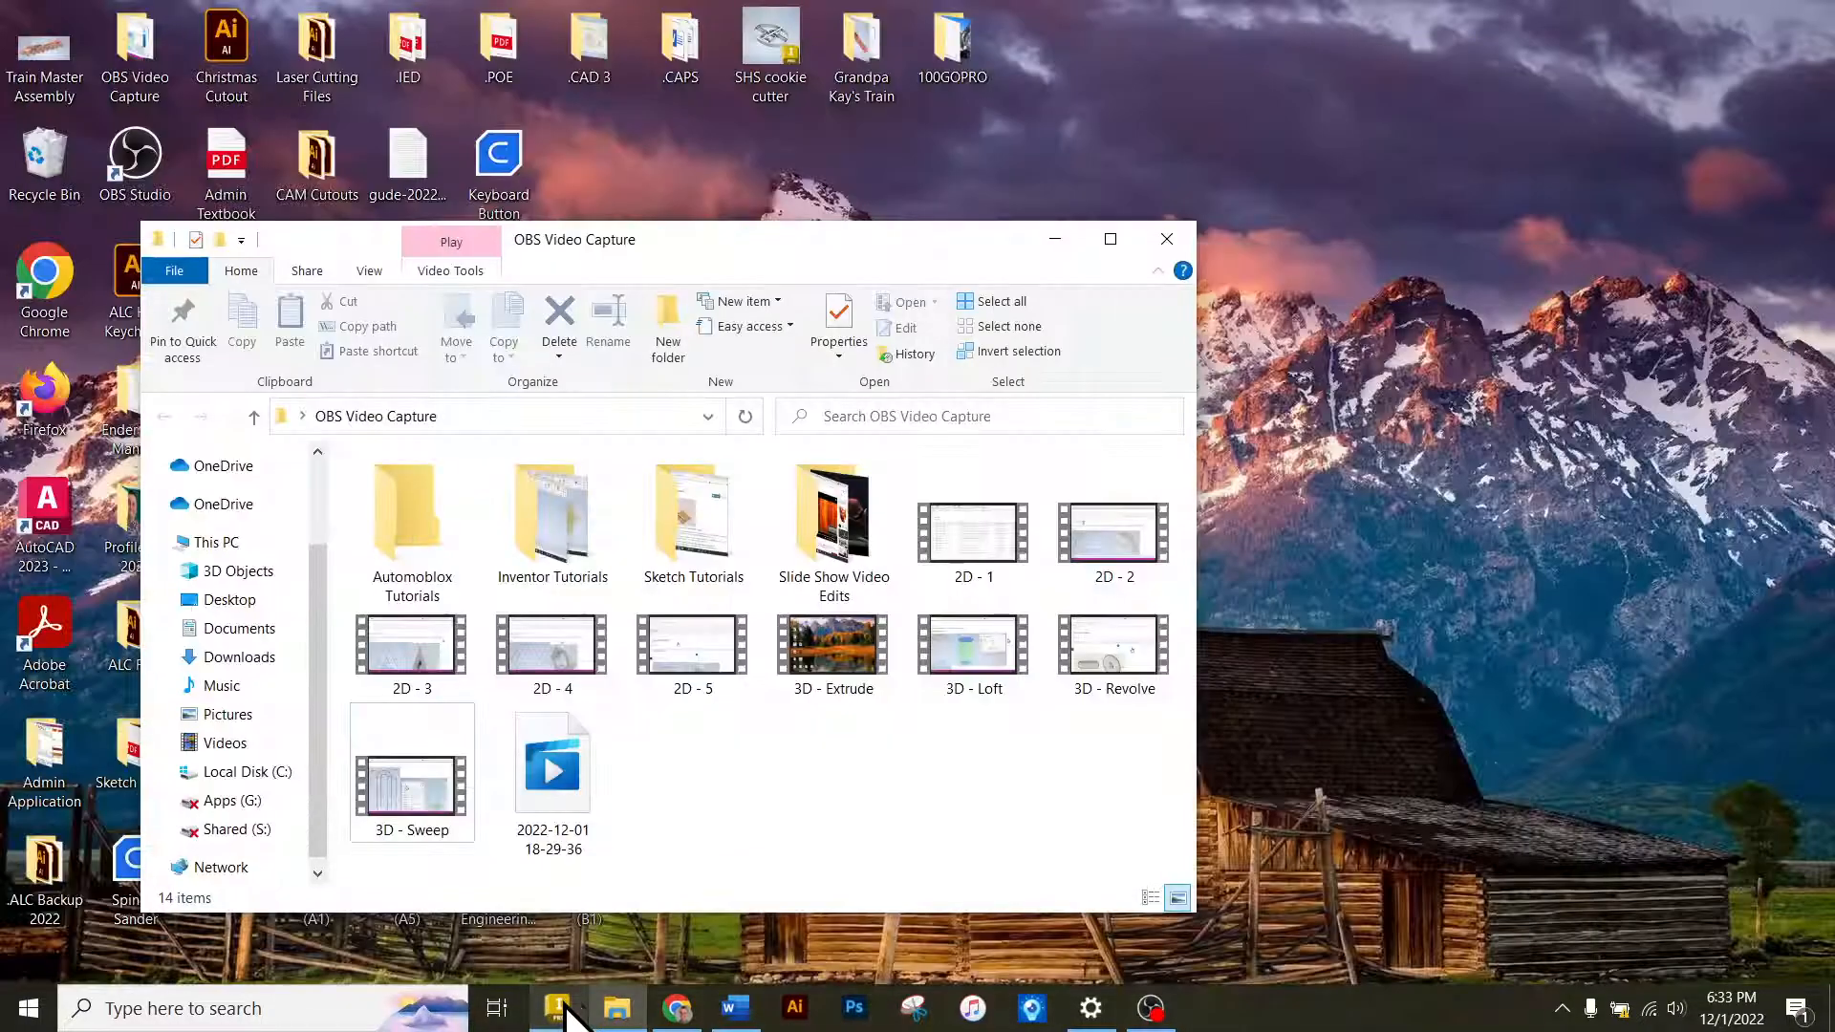
click(672, 1028)
scroll(799, 496, down, 9)
scroll(799, 496, down, 2)
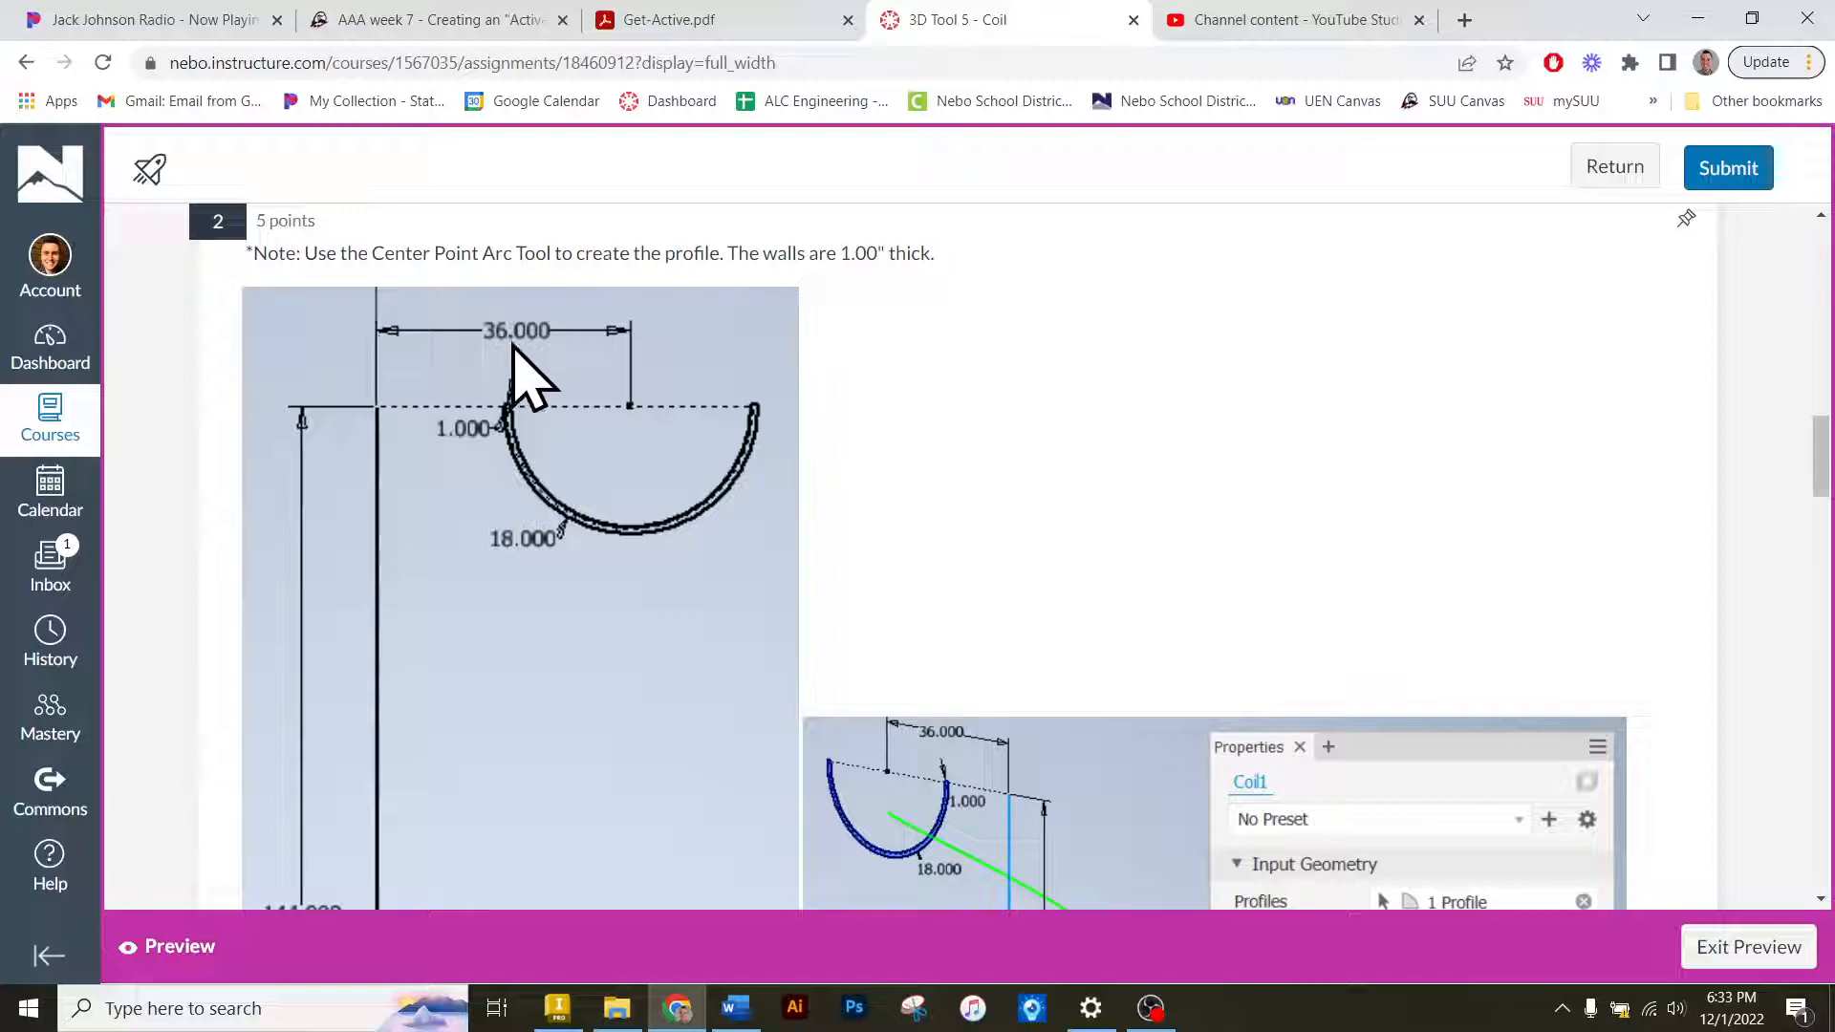
scroll(521, 380, down, 2)
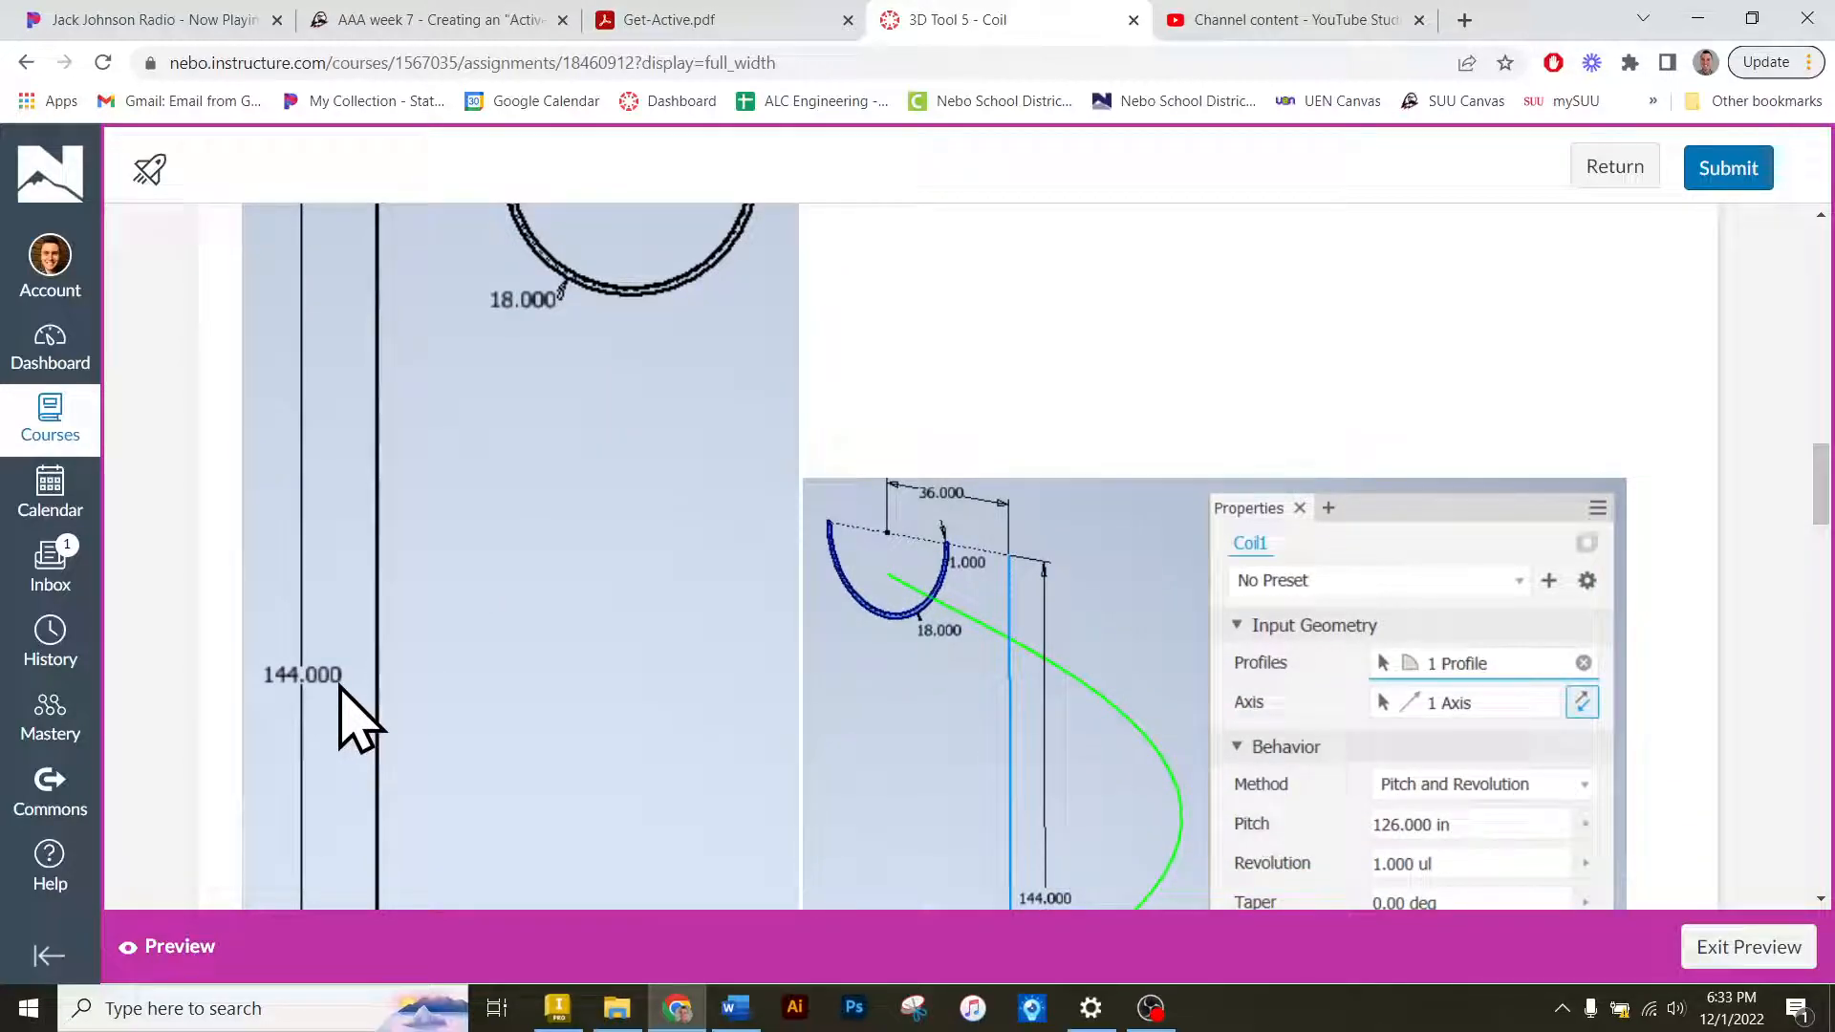
scroll(487, 573, up, 1)
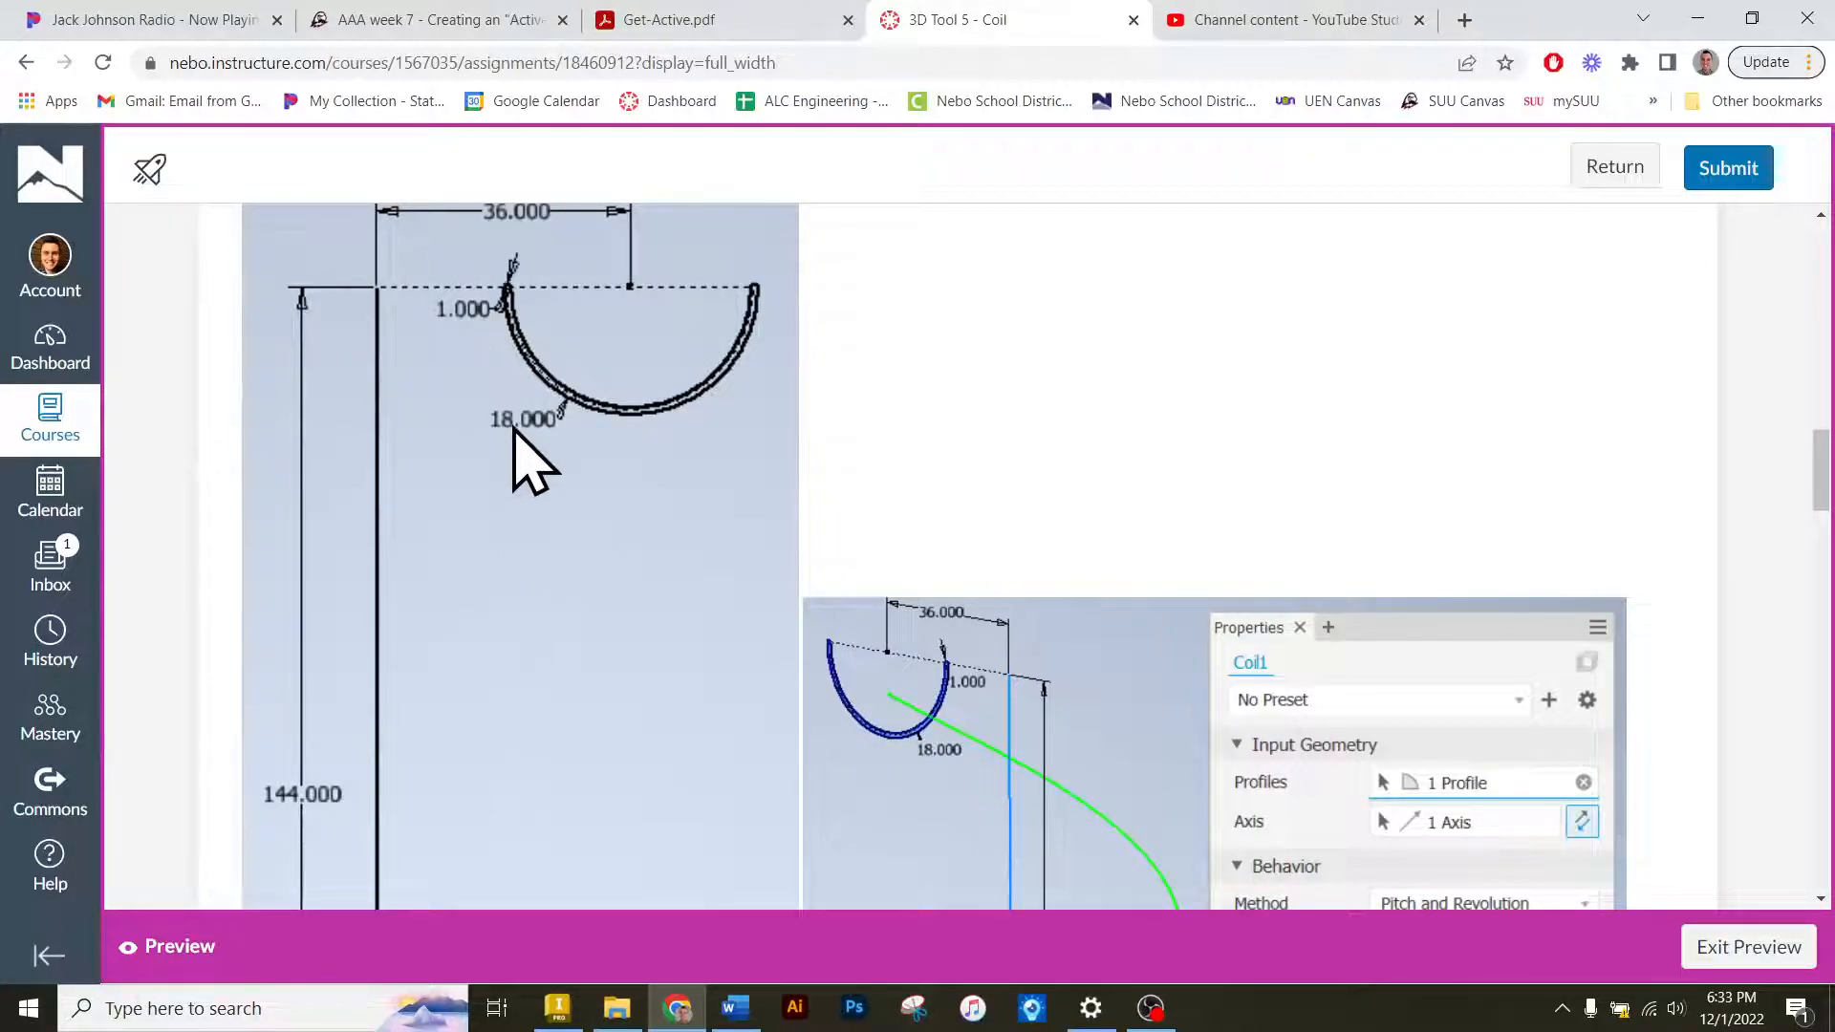
scroll(514, 429, up, 1)
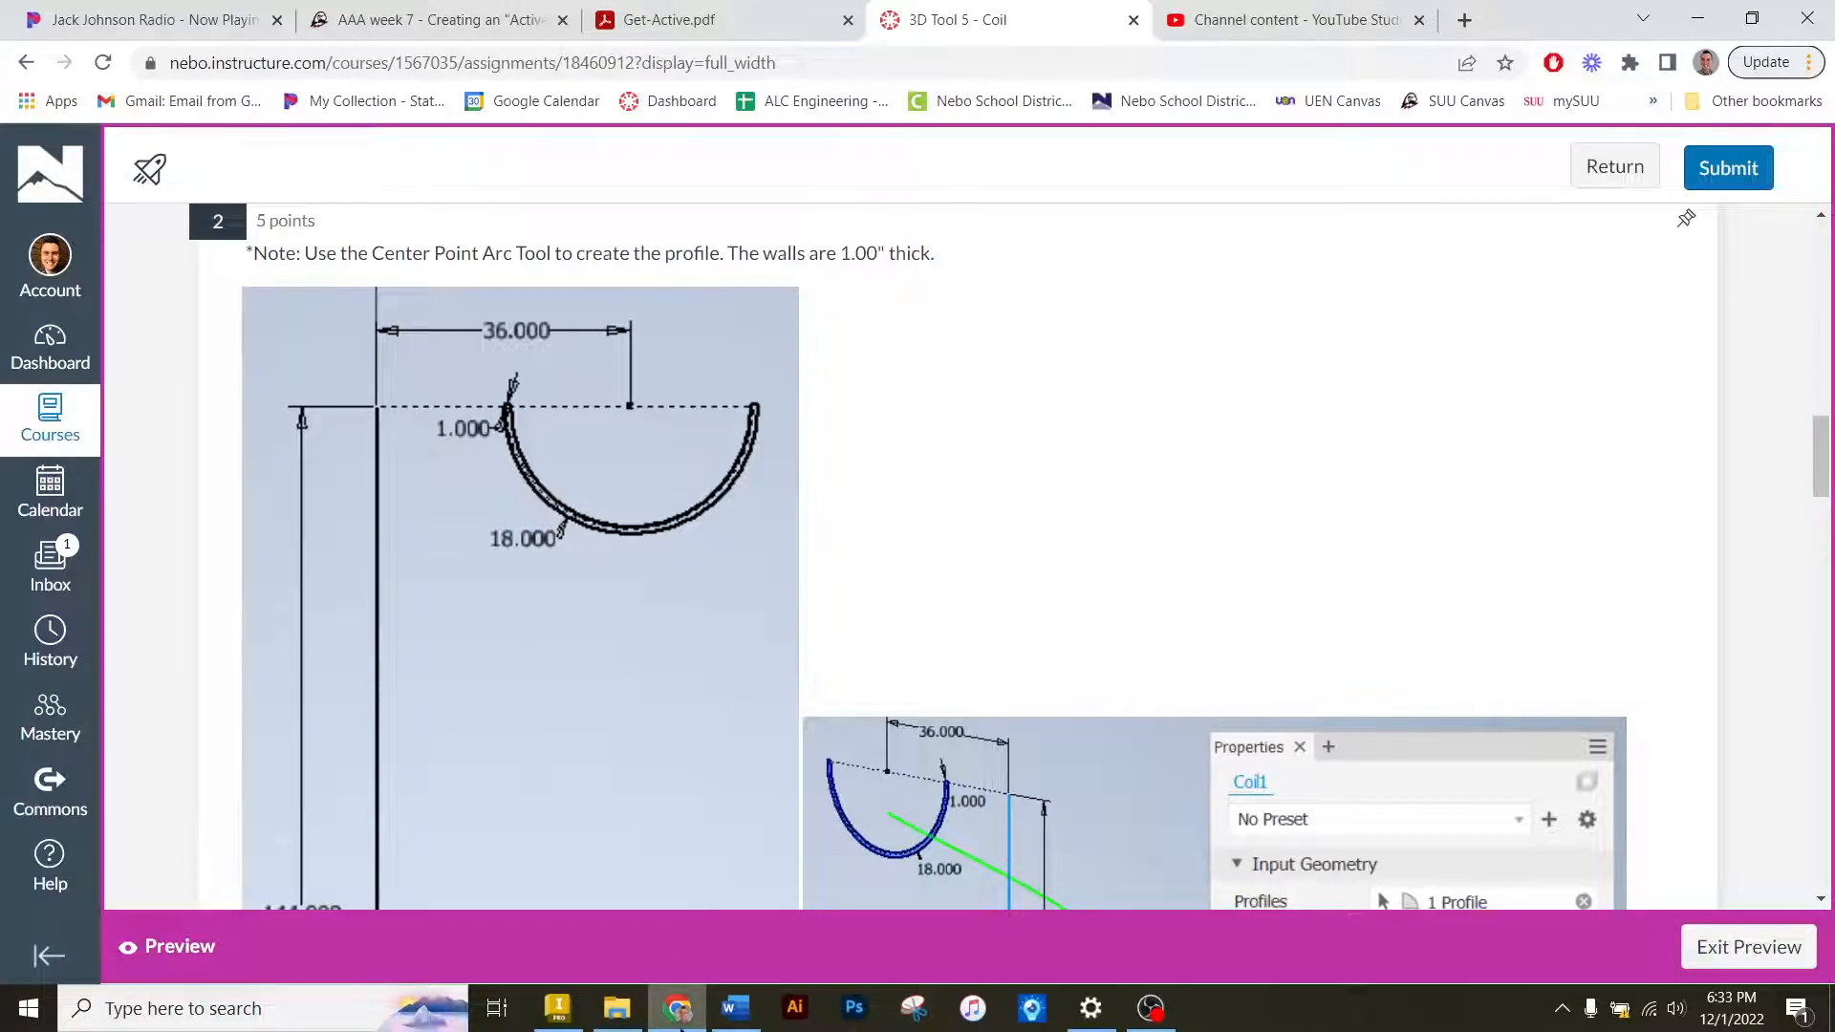
Return to Inventor, create a new part from the Standard.ipt template and start a 2D sketch on the front (XY) plane.
click(557, 1008)
click(27, 44)
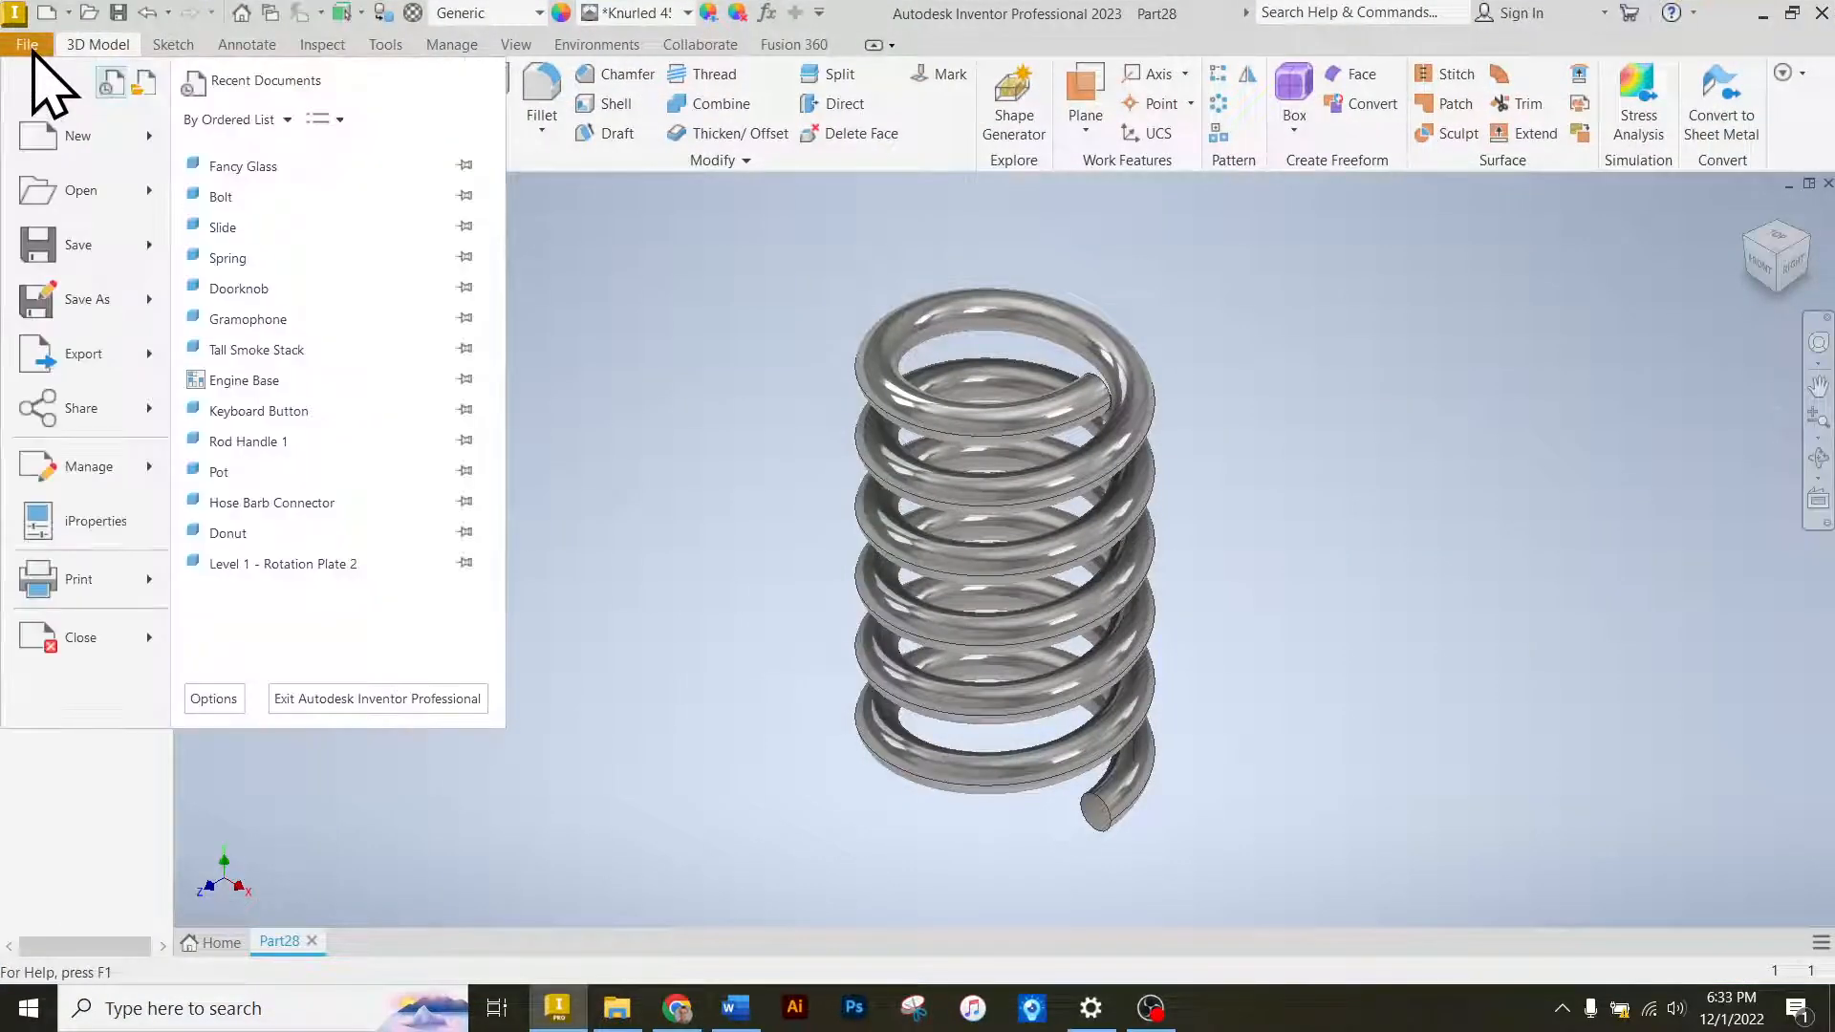
click(81, 137)
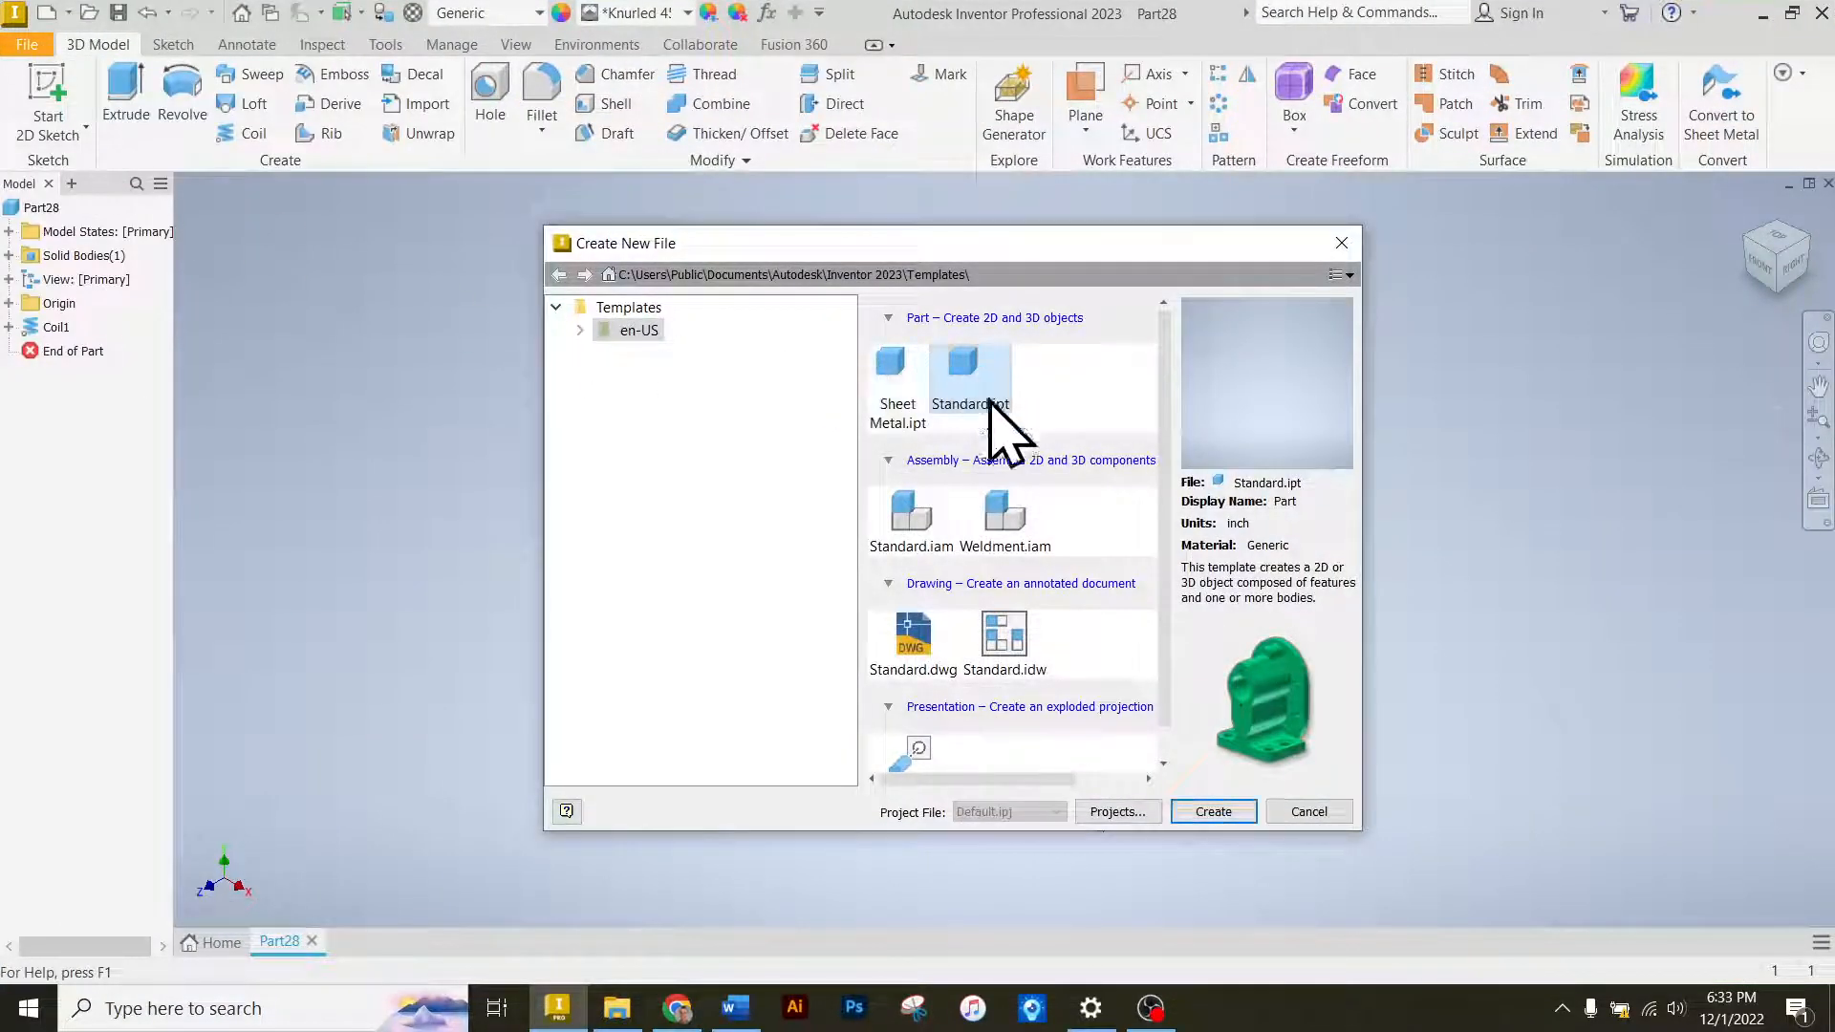
click(1214, 809)
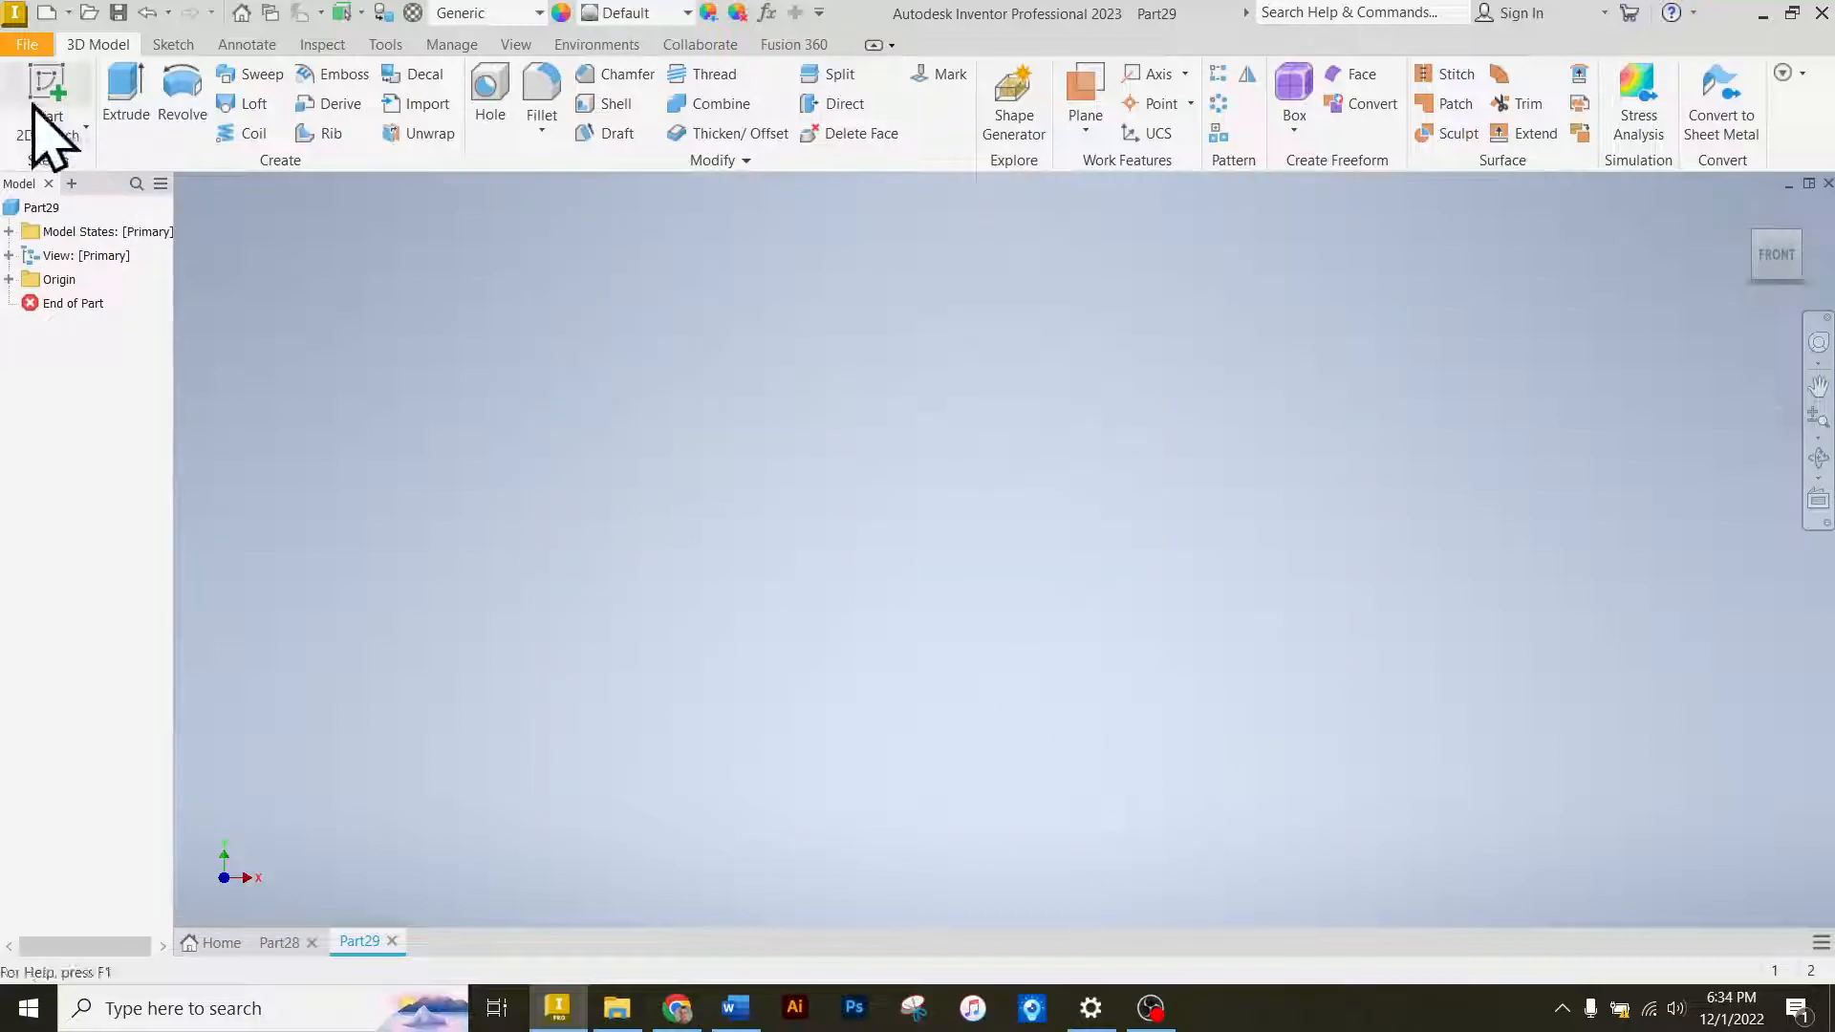
click(40, 91)
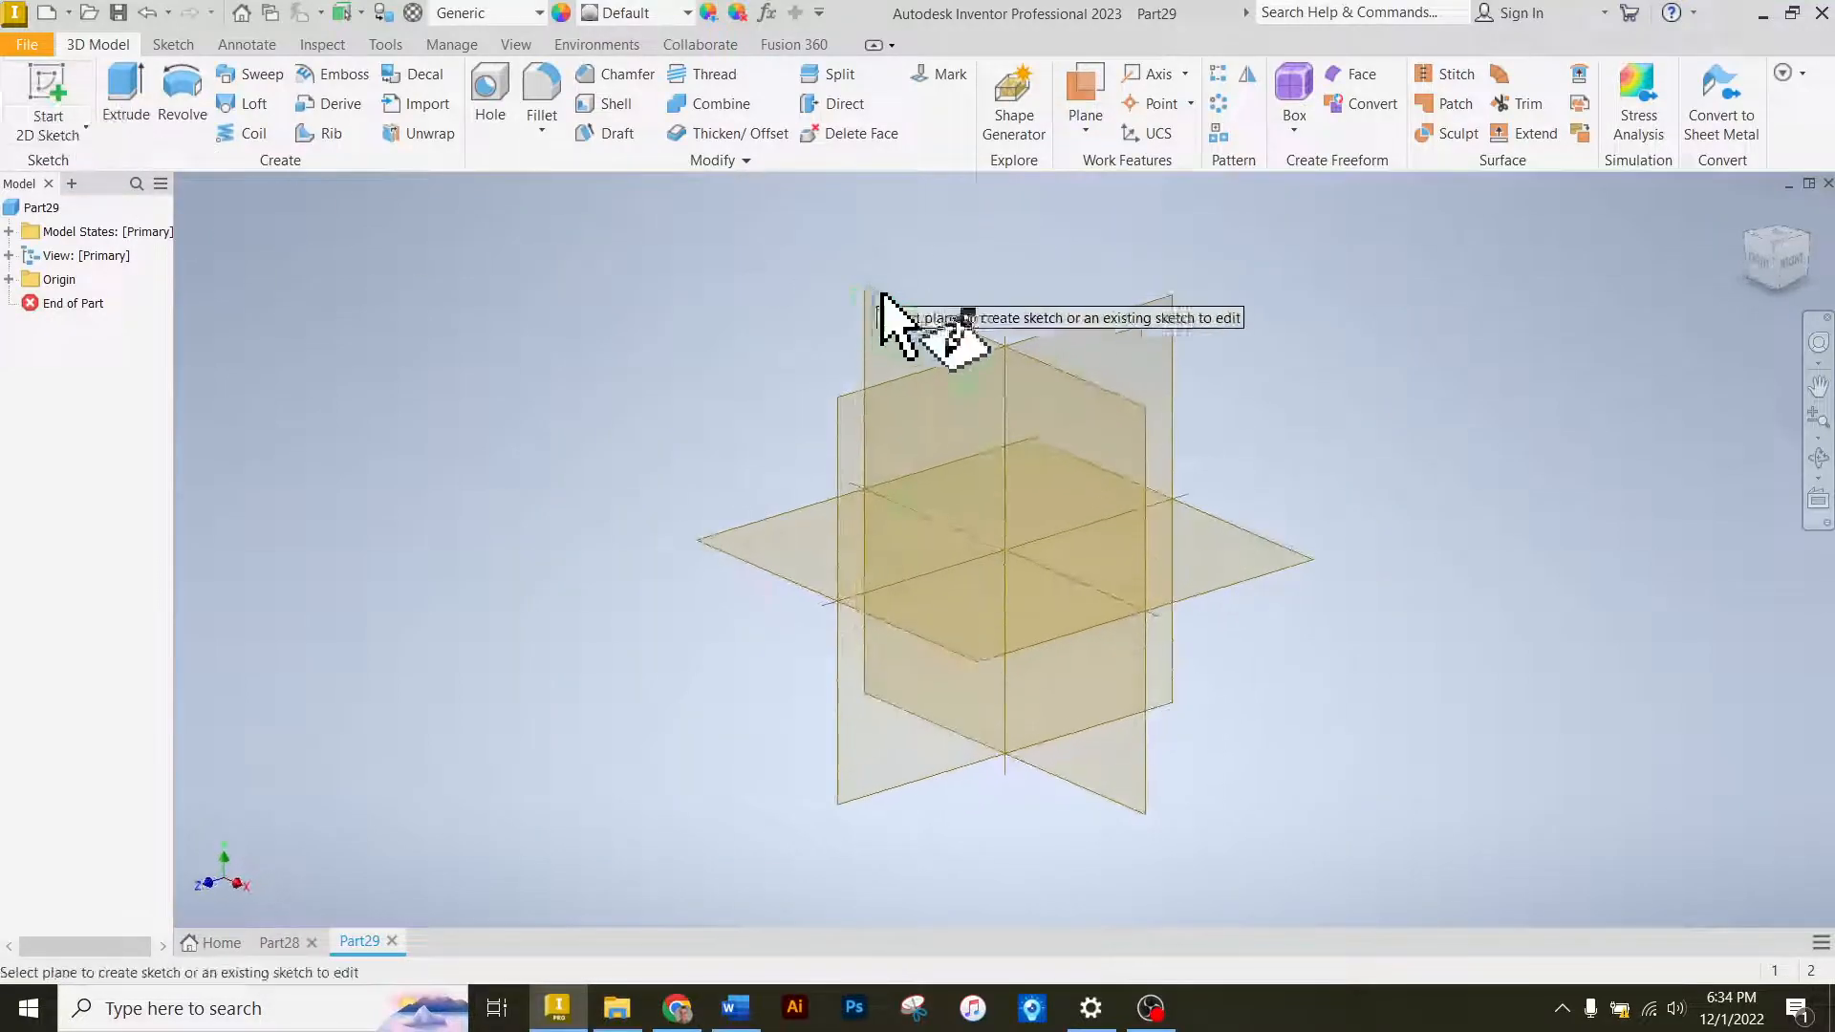
click(904, 316)
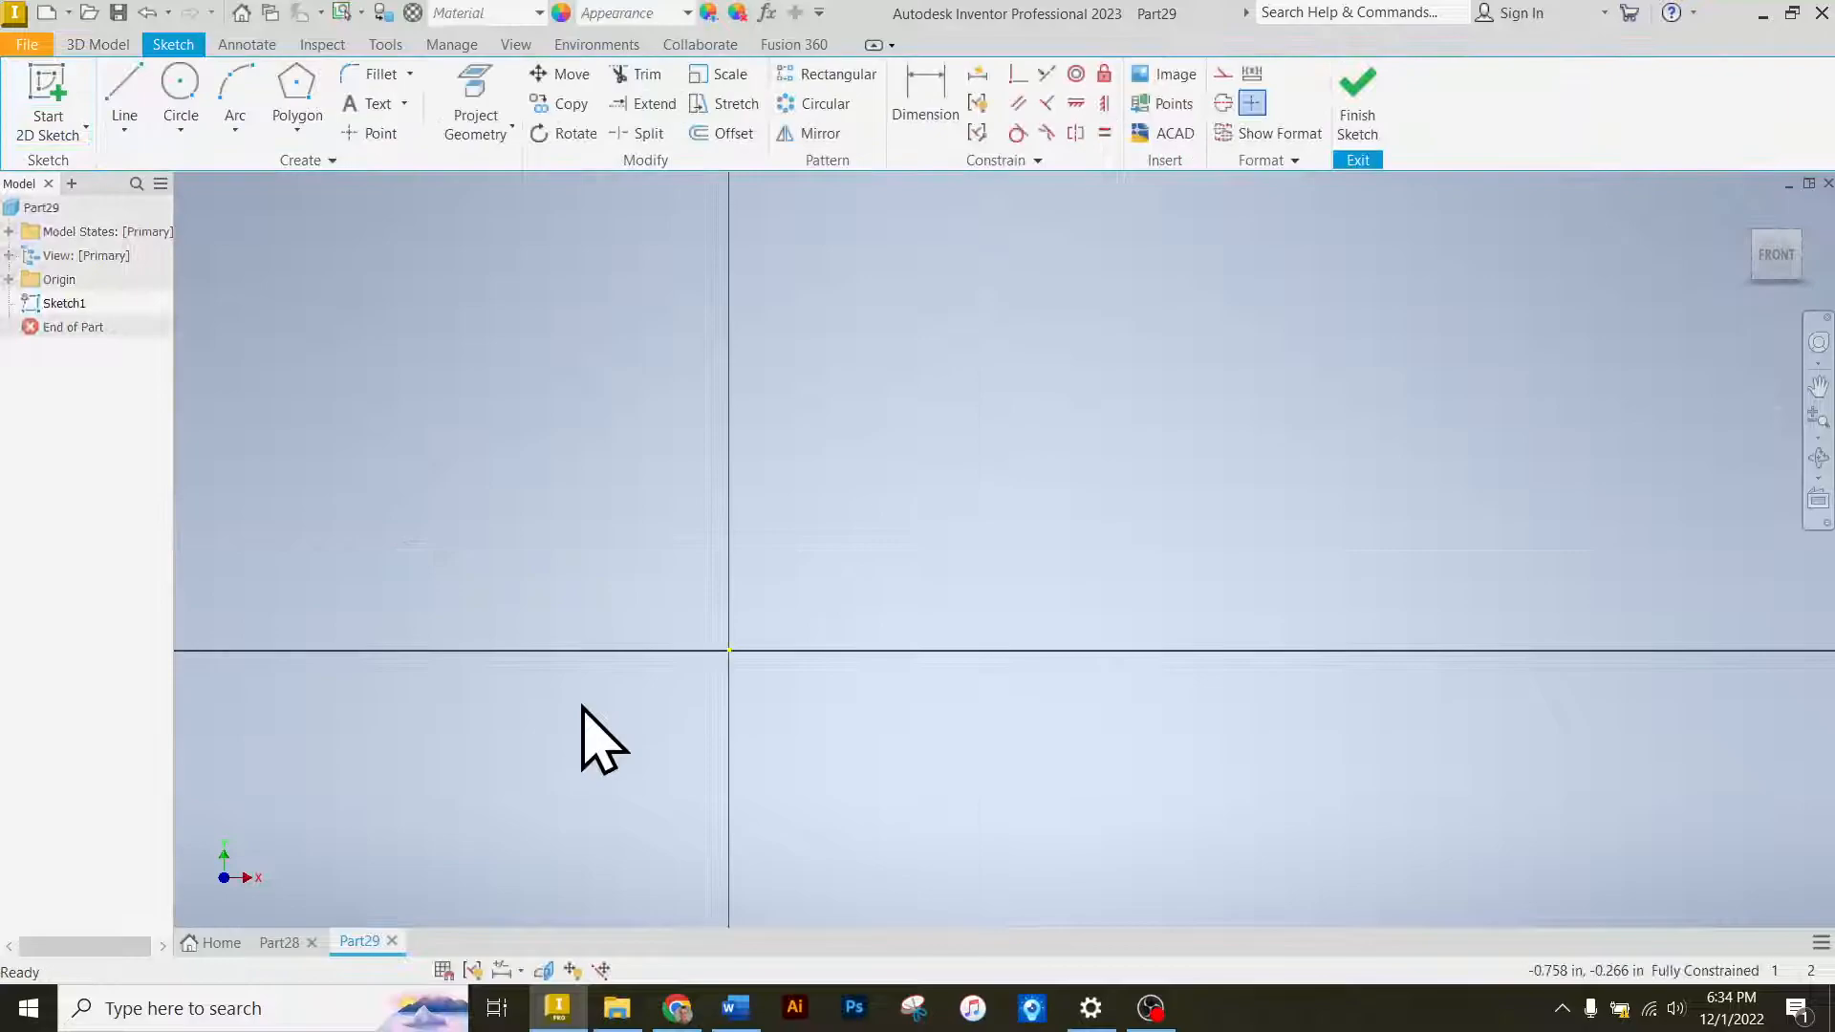
Draw a vertical 144 in line upward from the origin and move its dimension clear of the line.
click(122, 95)
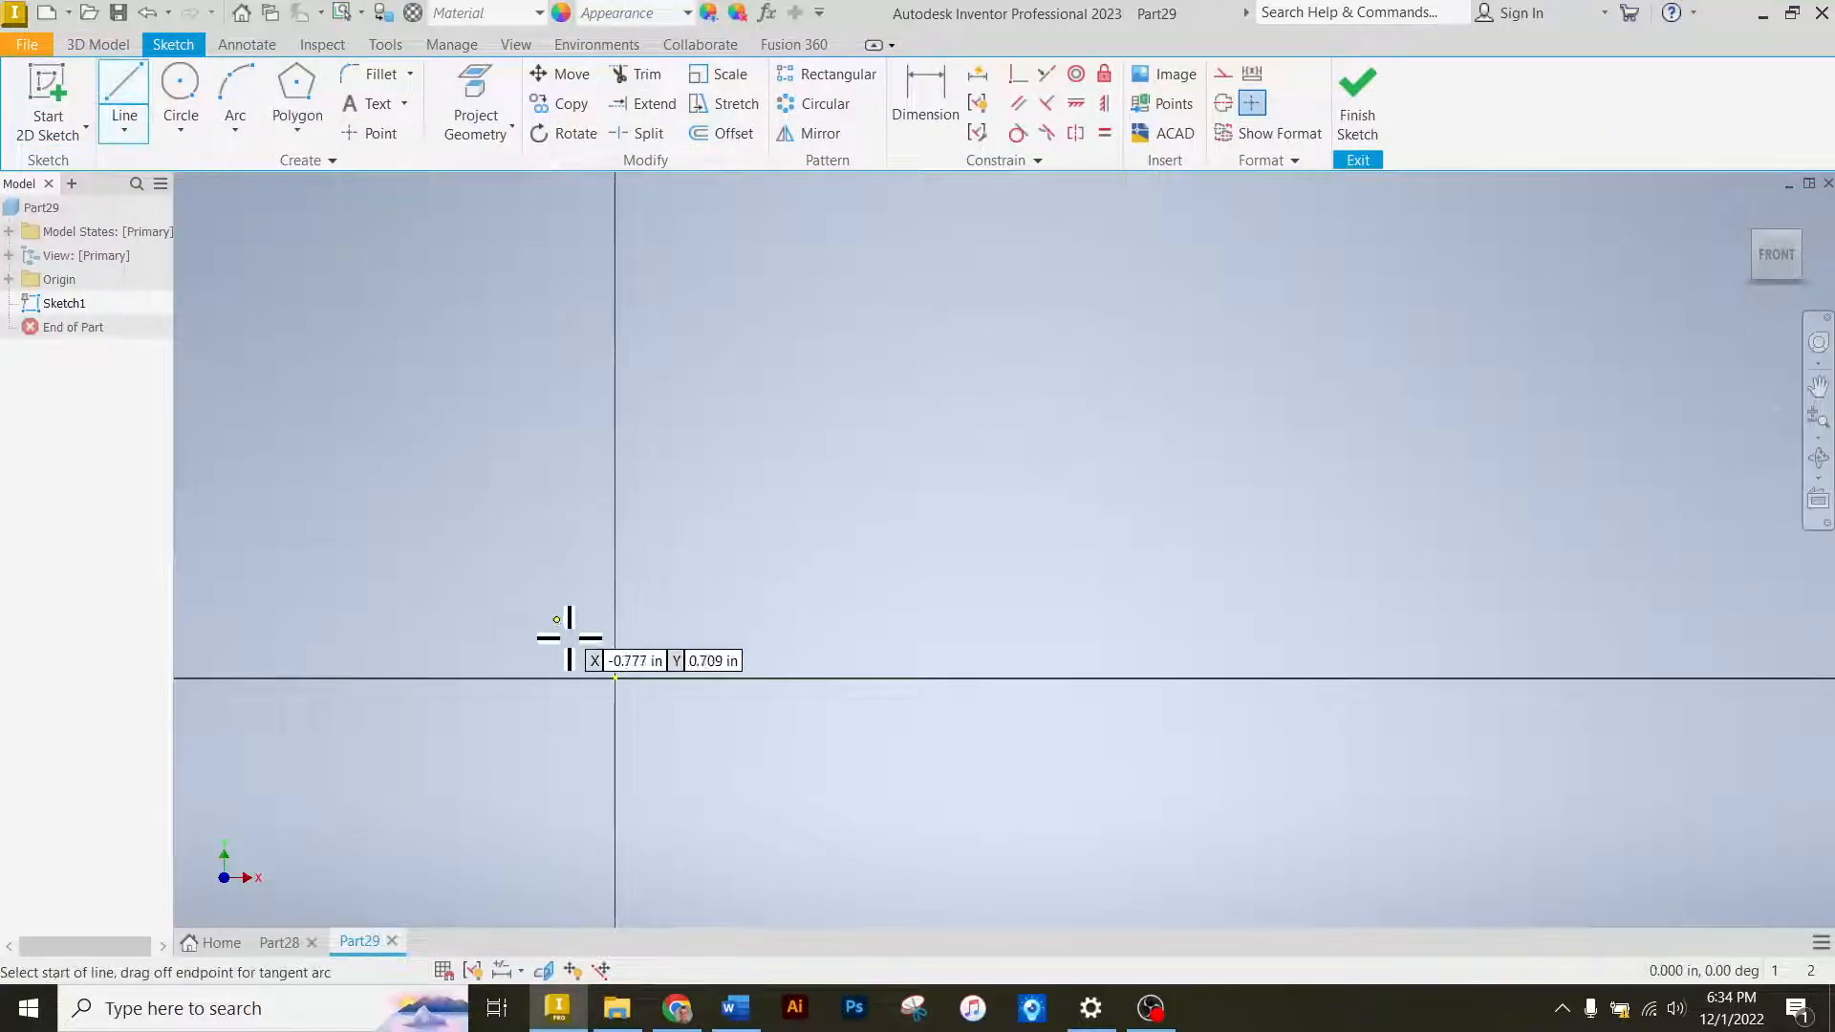
click(615, 679)
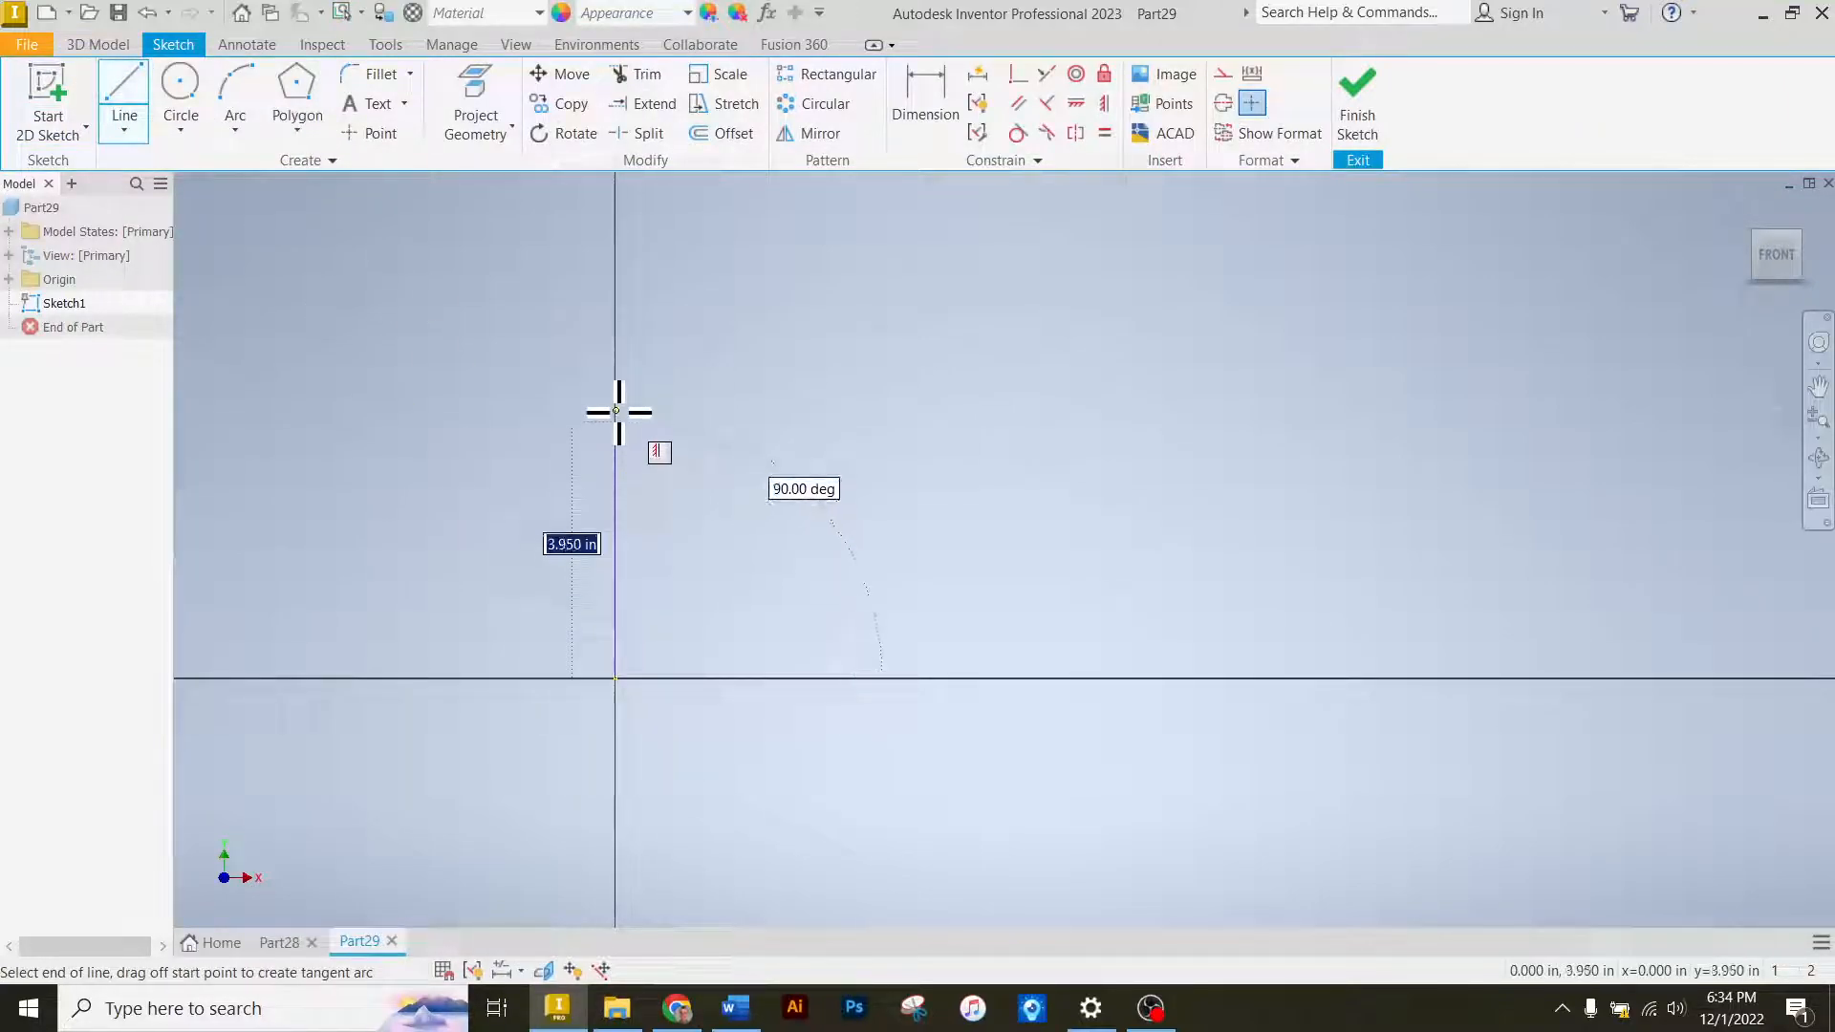
text(144)
key(Return)
scroll(683, 650, down, 3)
scroll(679, 615, down, 3)
scroll(693, 459, up, 2)
right_click(757, 421)
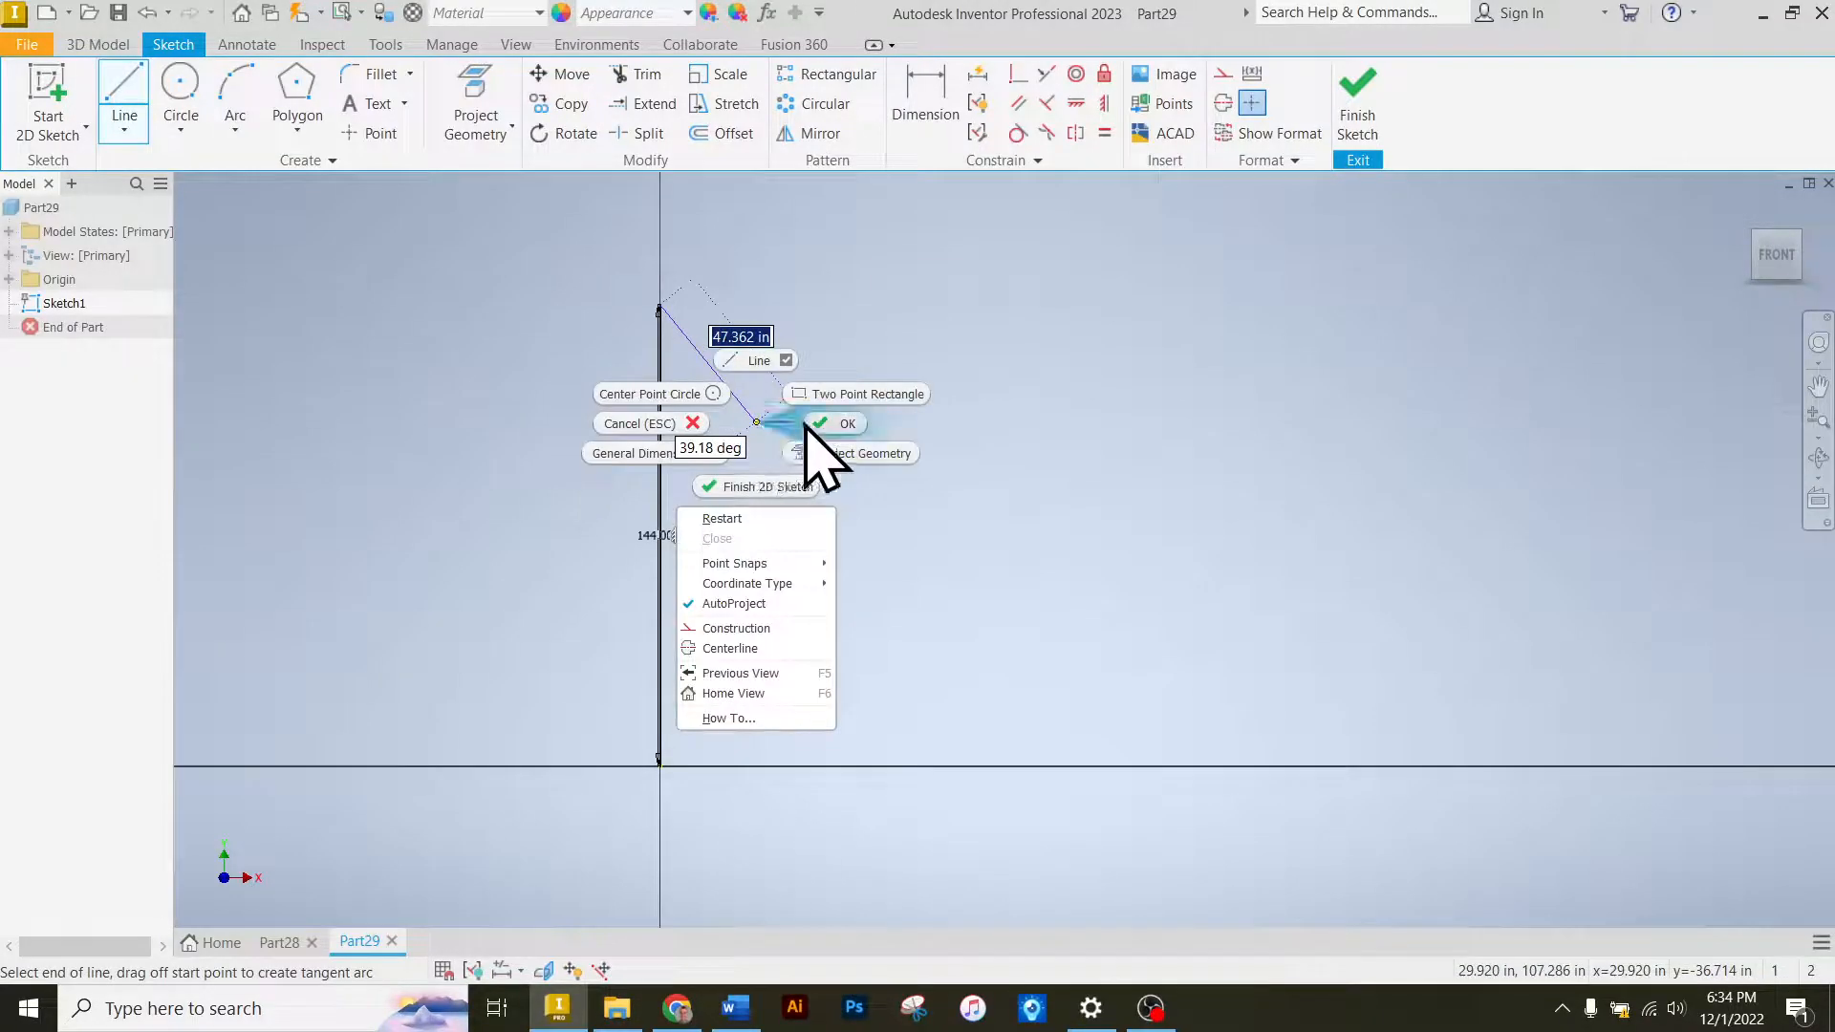
click(807, 424)
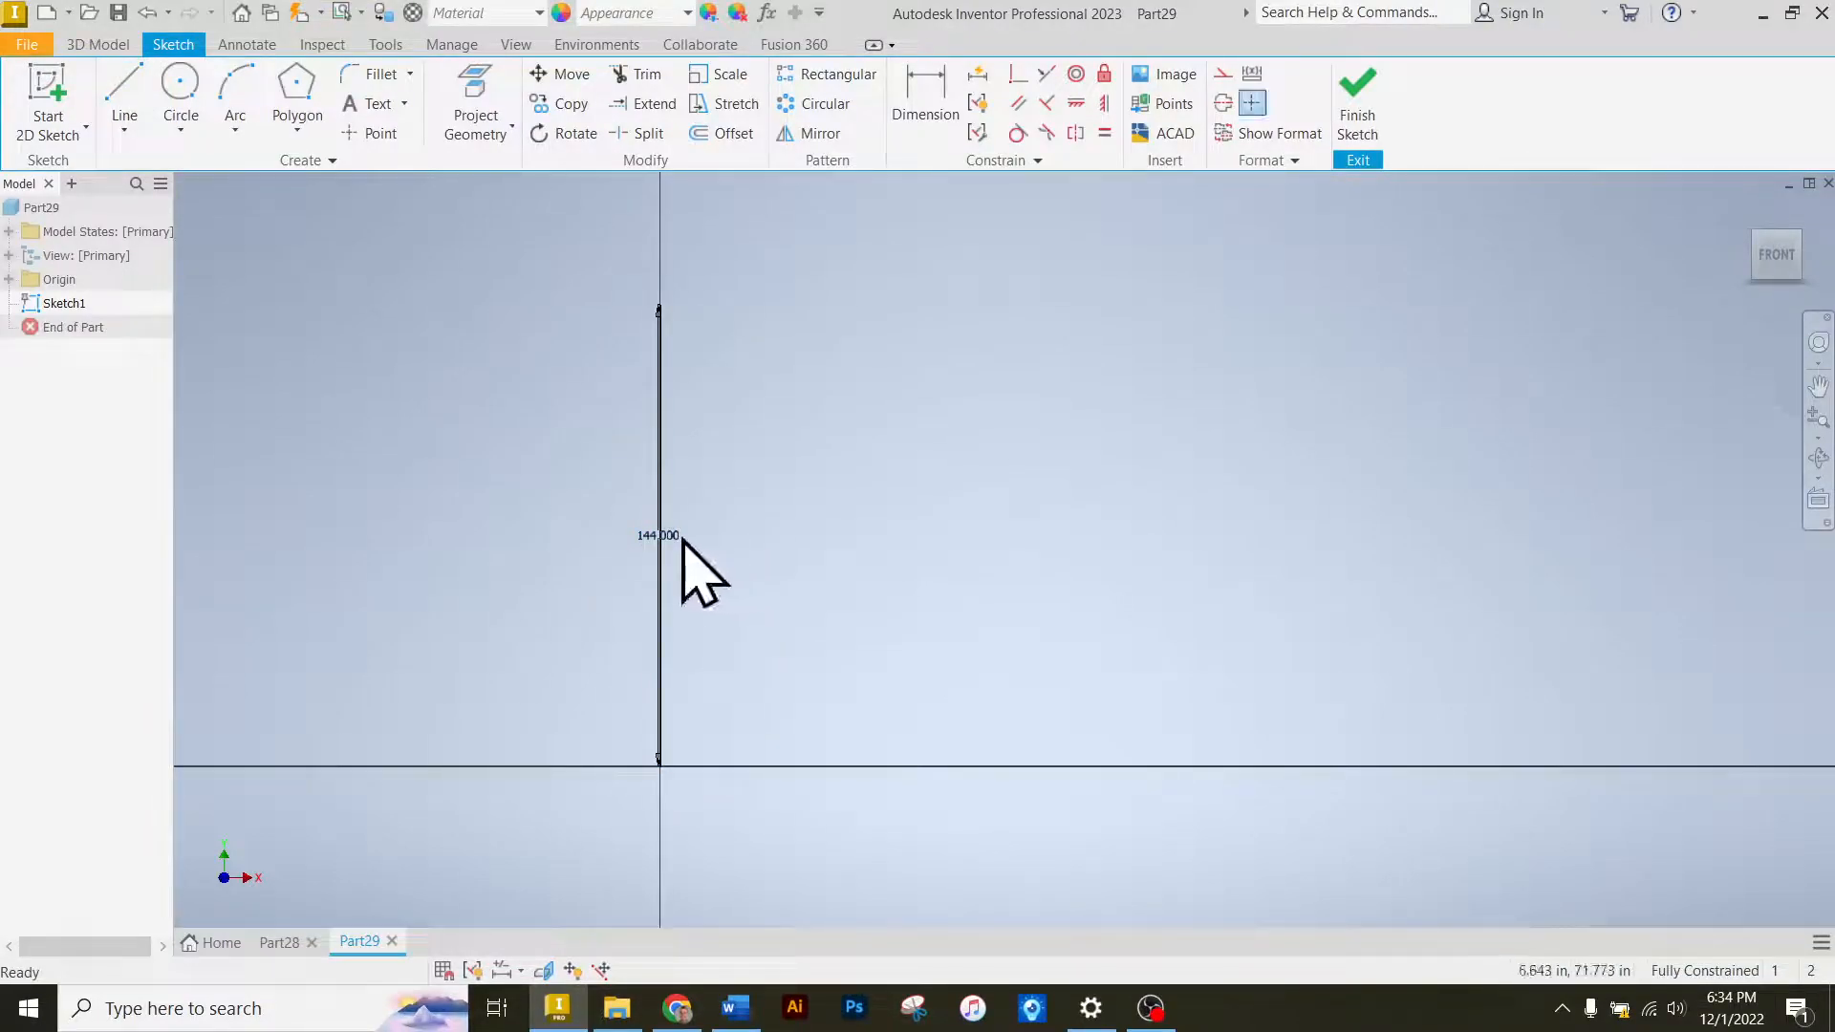
mouse_move(665, 536)
mouse_down()
mouse_move(584, 533)
mouse_move(689, 554)
mouse_up()
scroll(712, 357, down, 2)
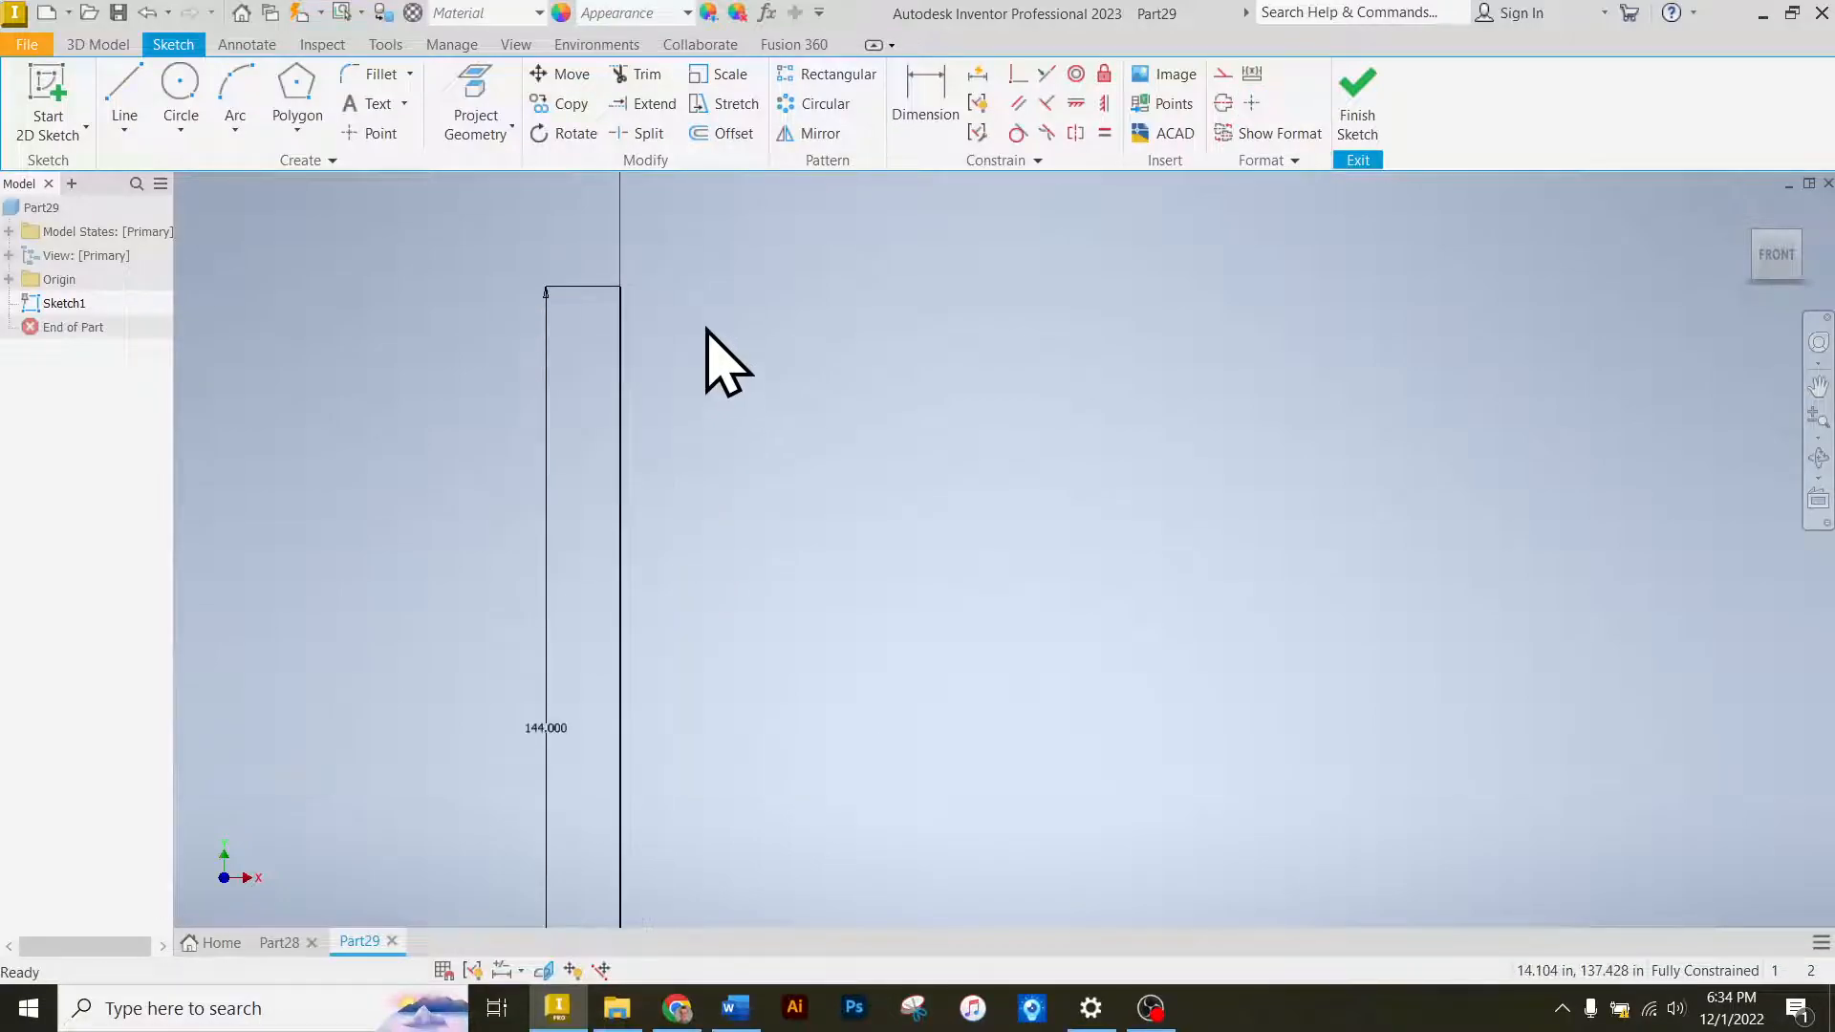
Check the profile in the assignment, then draw a 1 in wide half-round center point arc slot, centered about 26 in right of the axis line's upper end.
click(666, 1011)
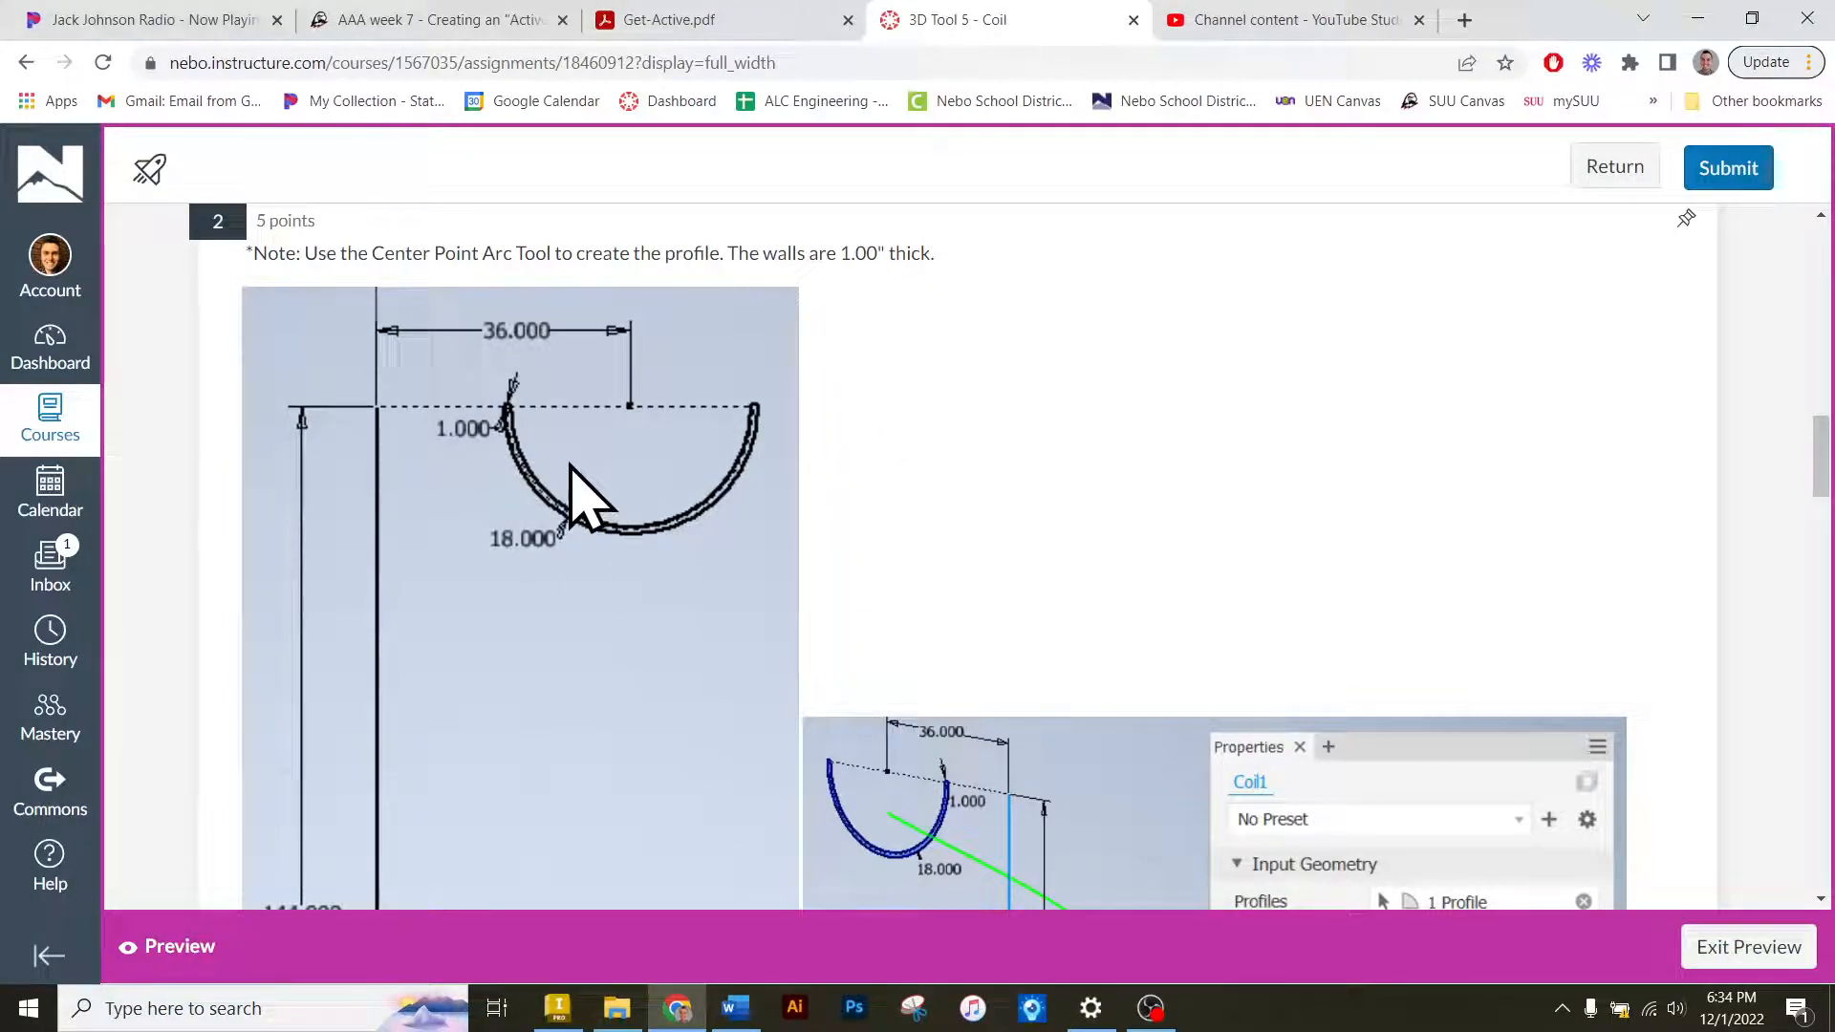
click(679, 1015)
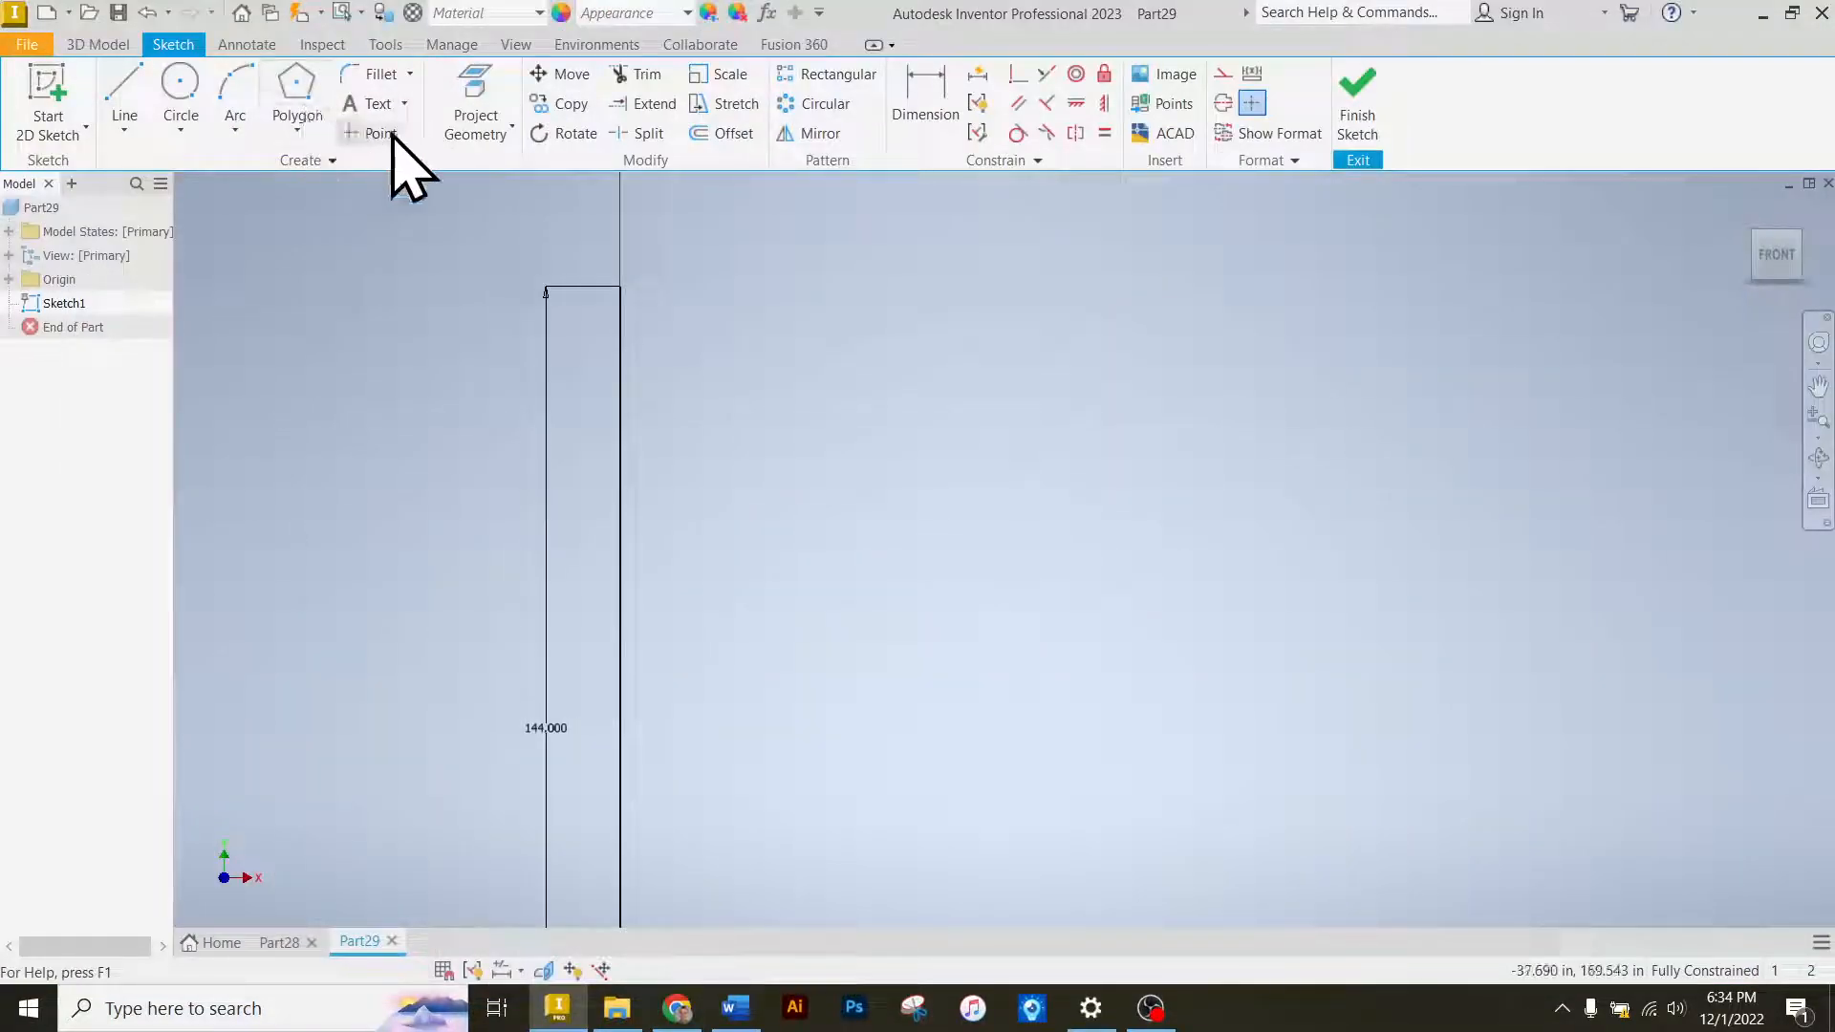
click(300, 134)
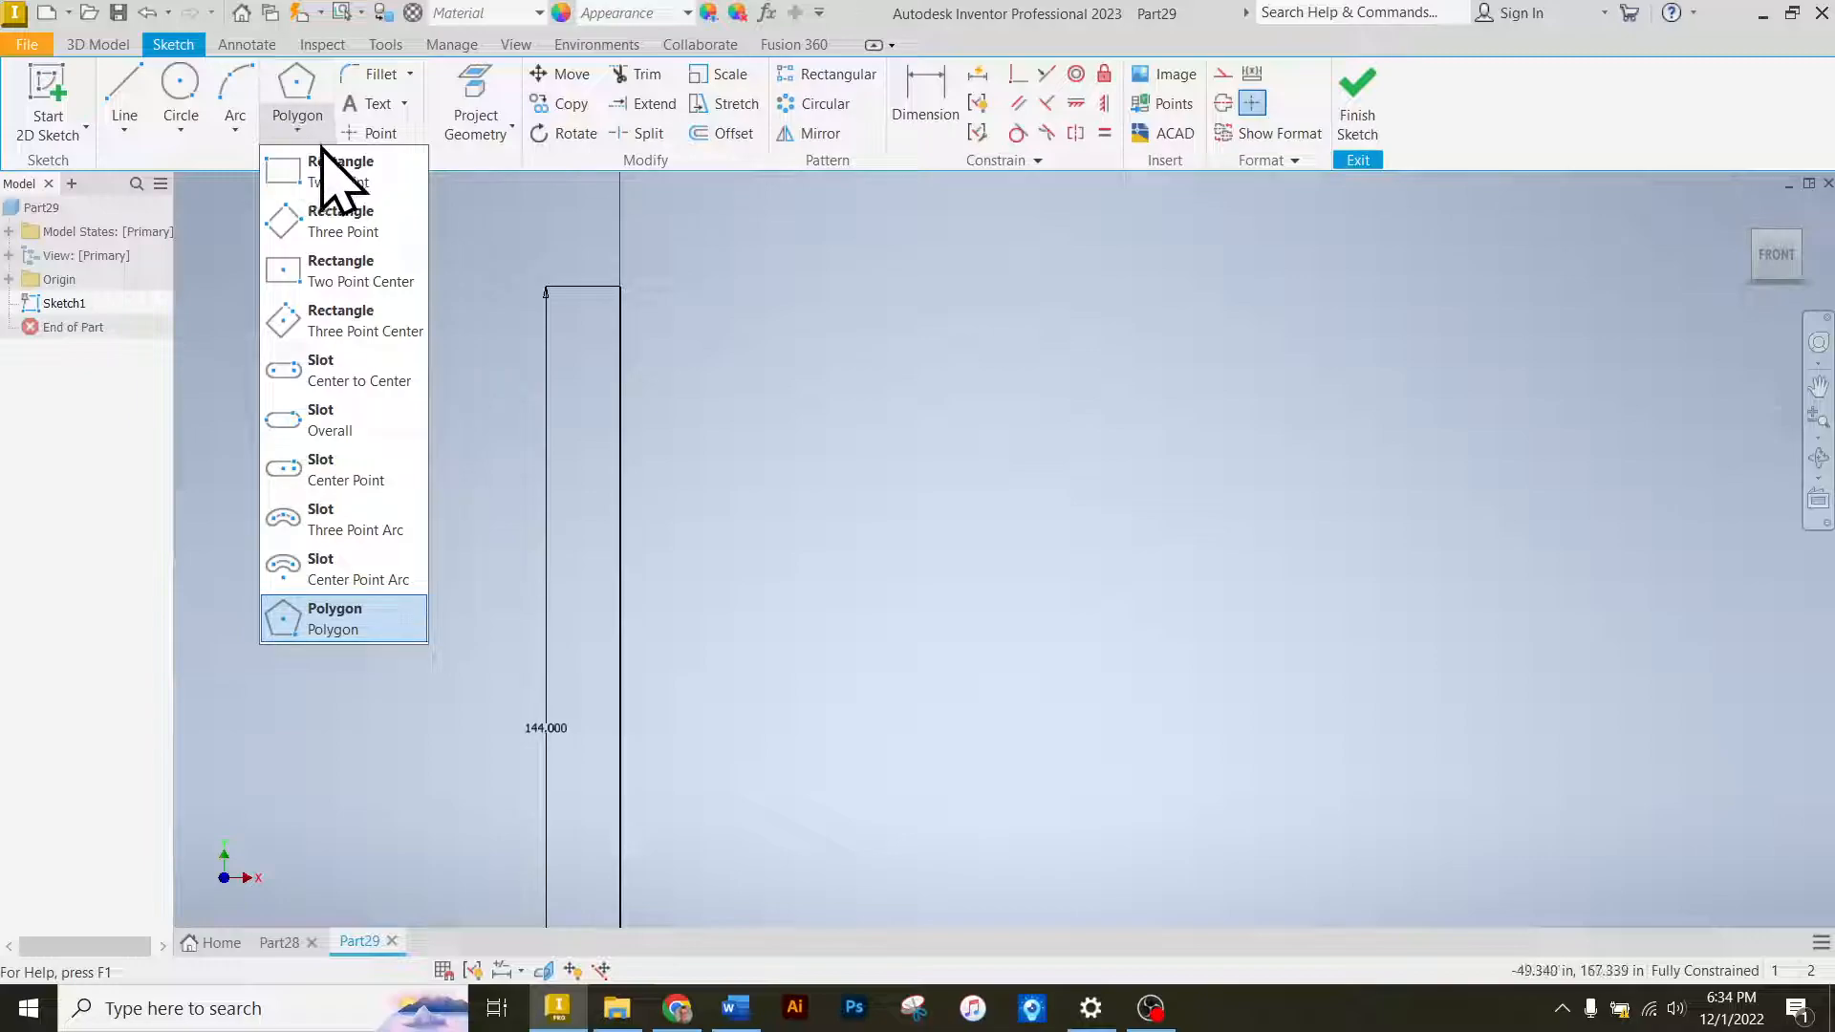
click(323, 578)
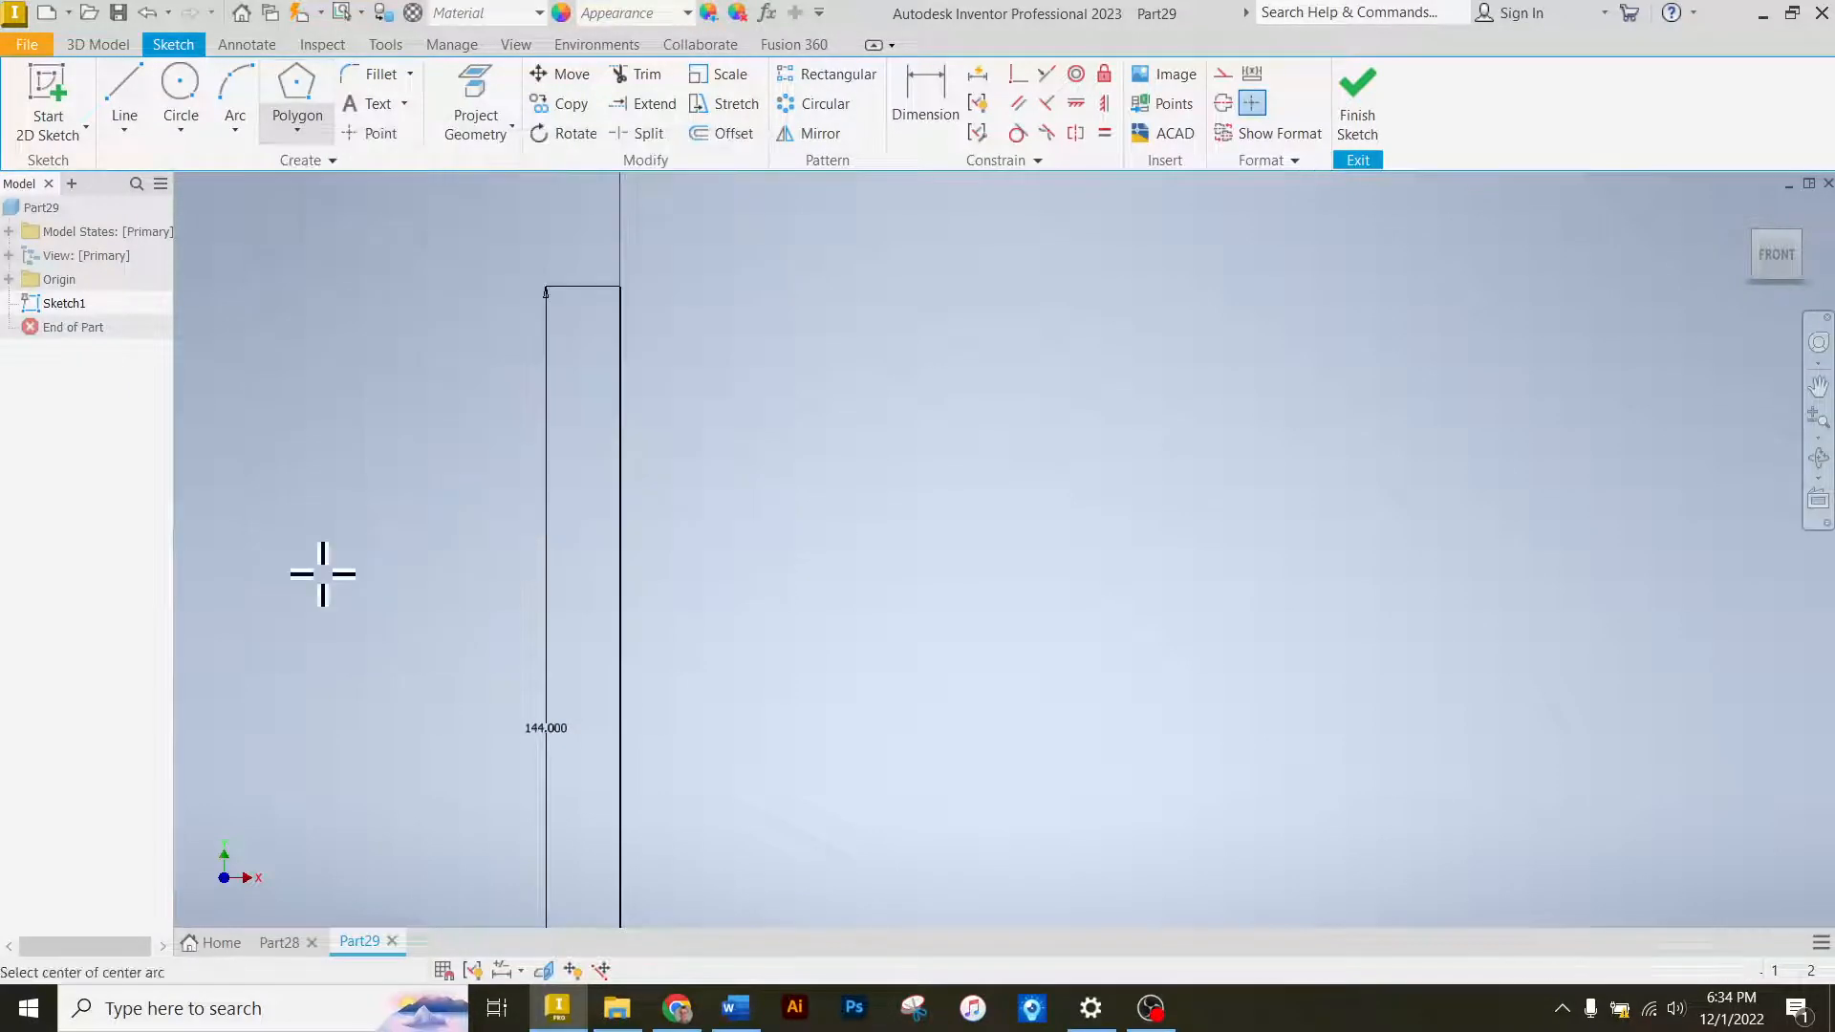
click(780, 311)
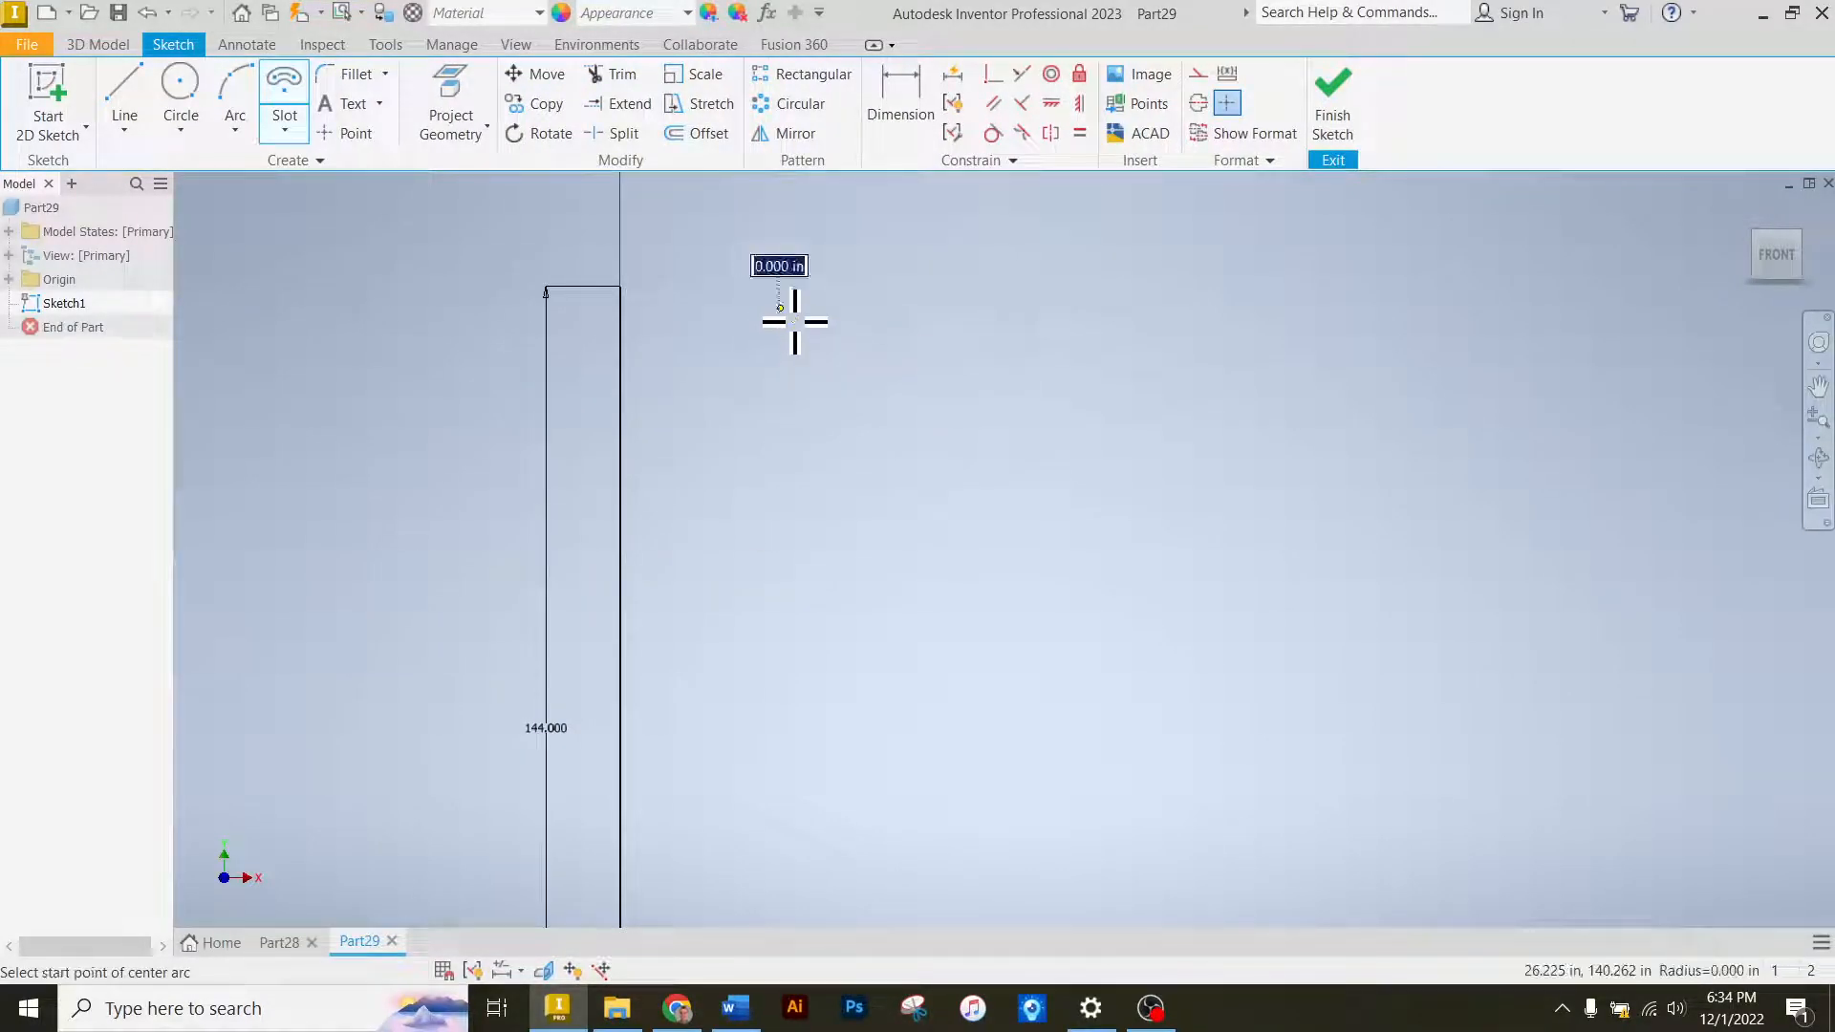
click(908, 316)
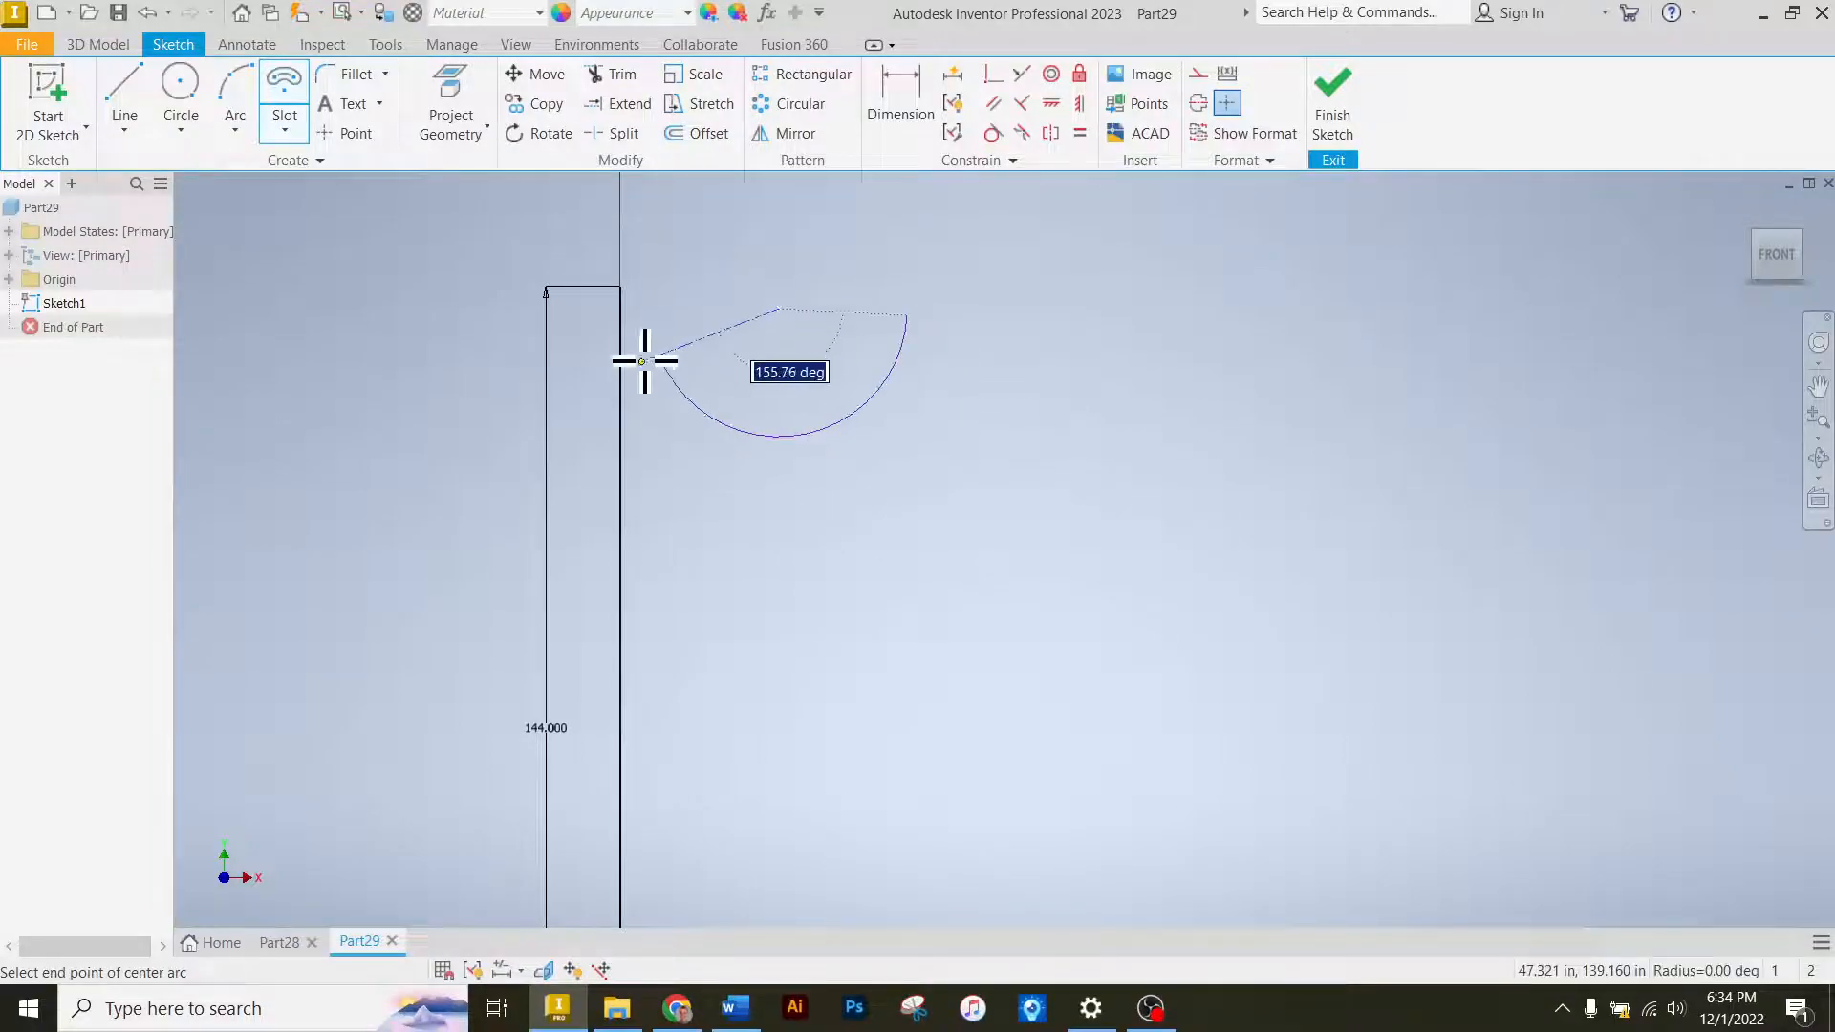
click(677, 321)
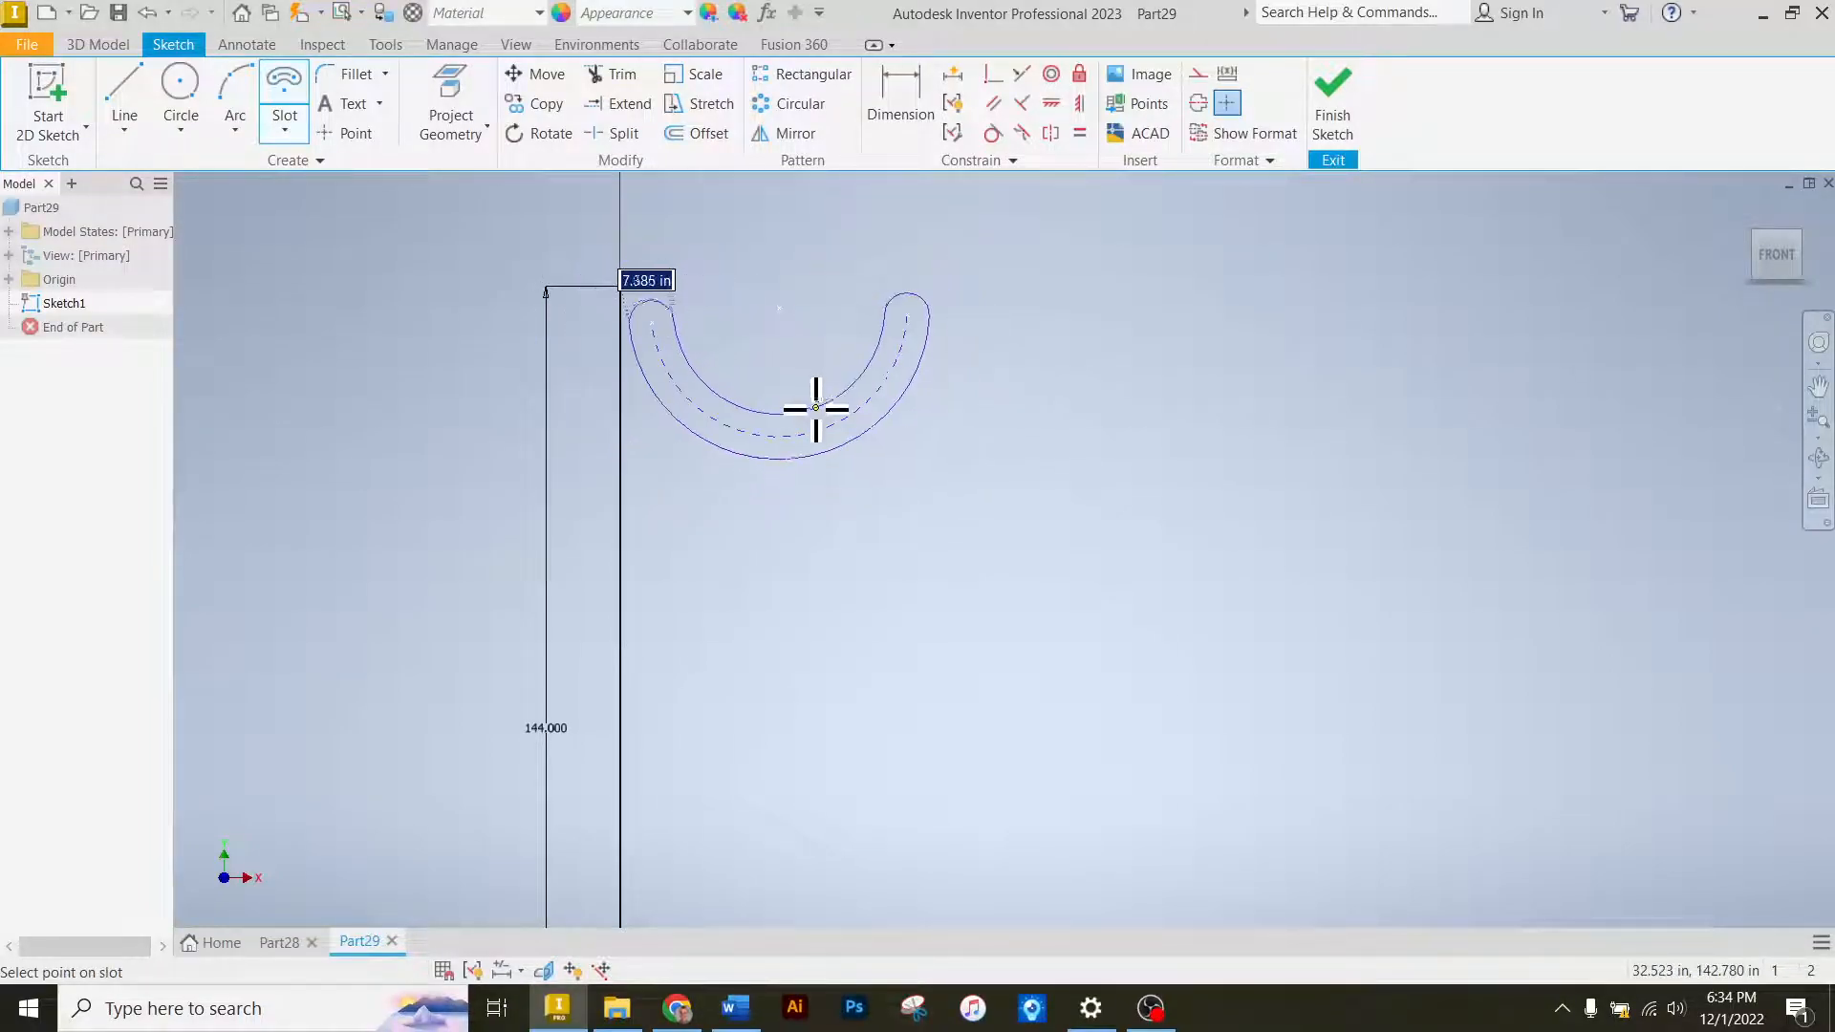
scroll(754, 381, down, 3)
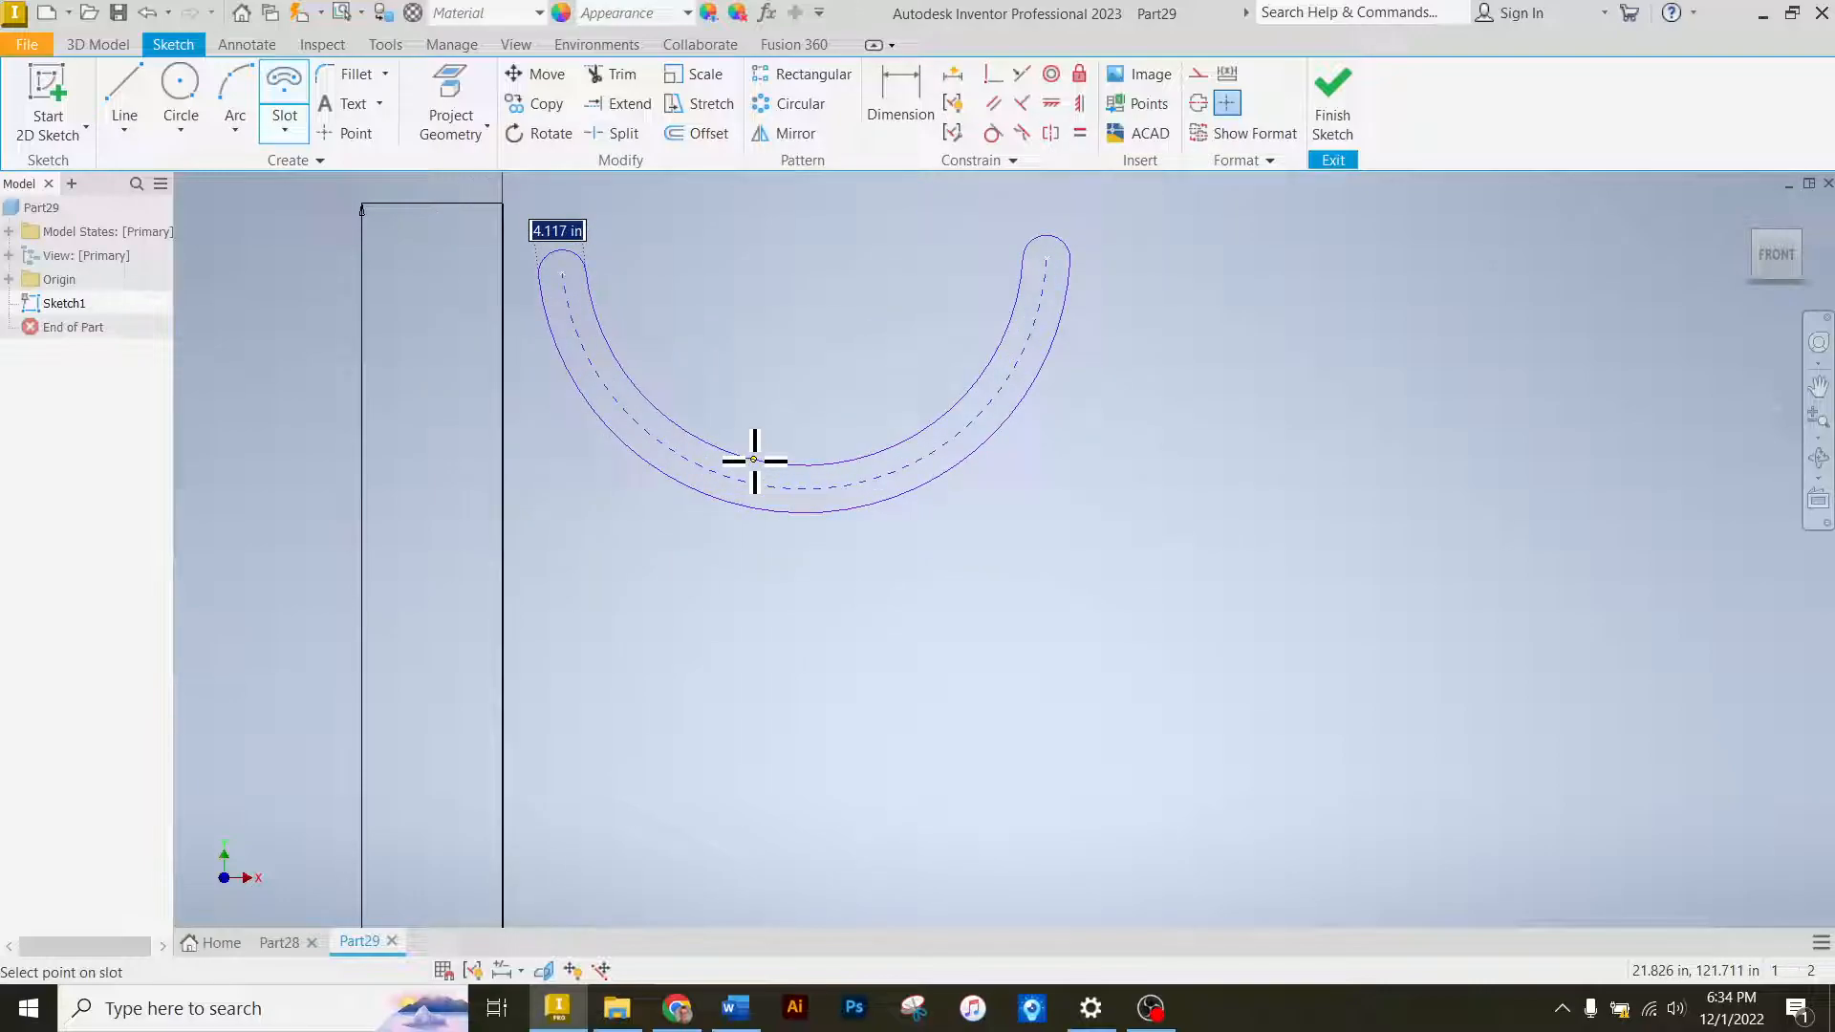
key(Return)
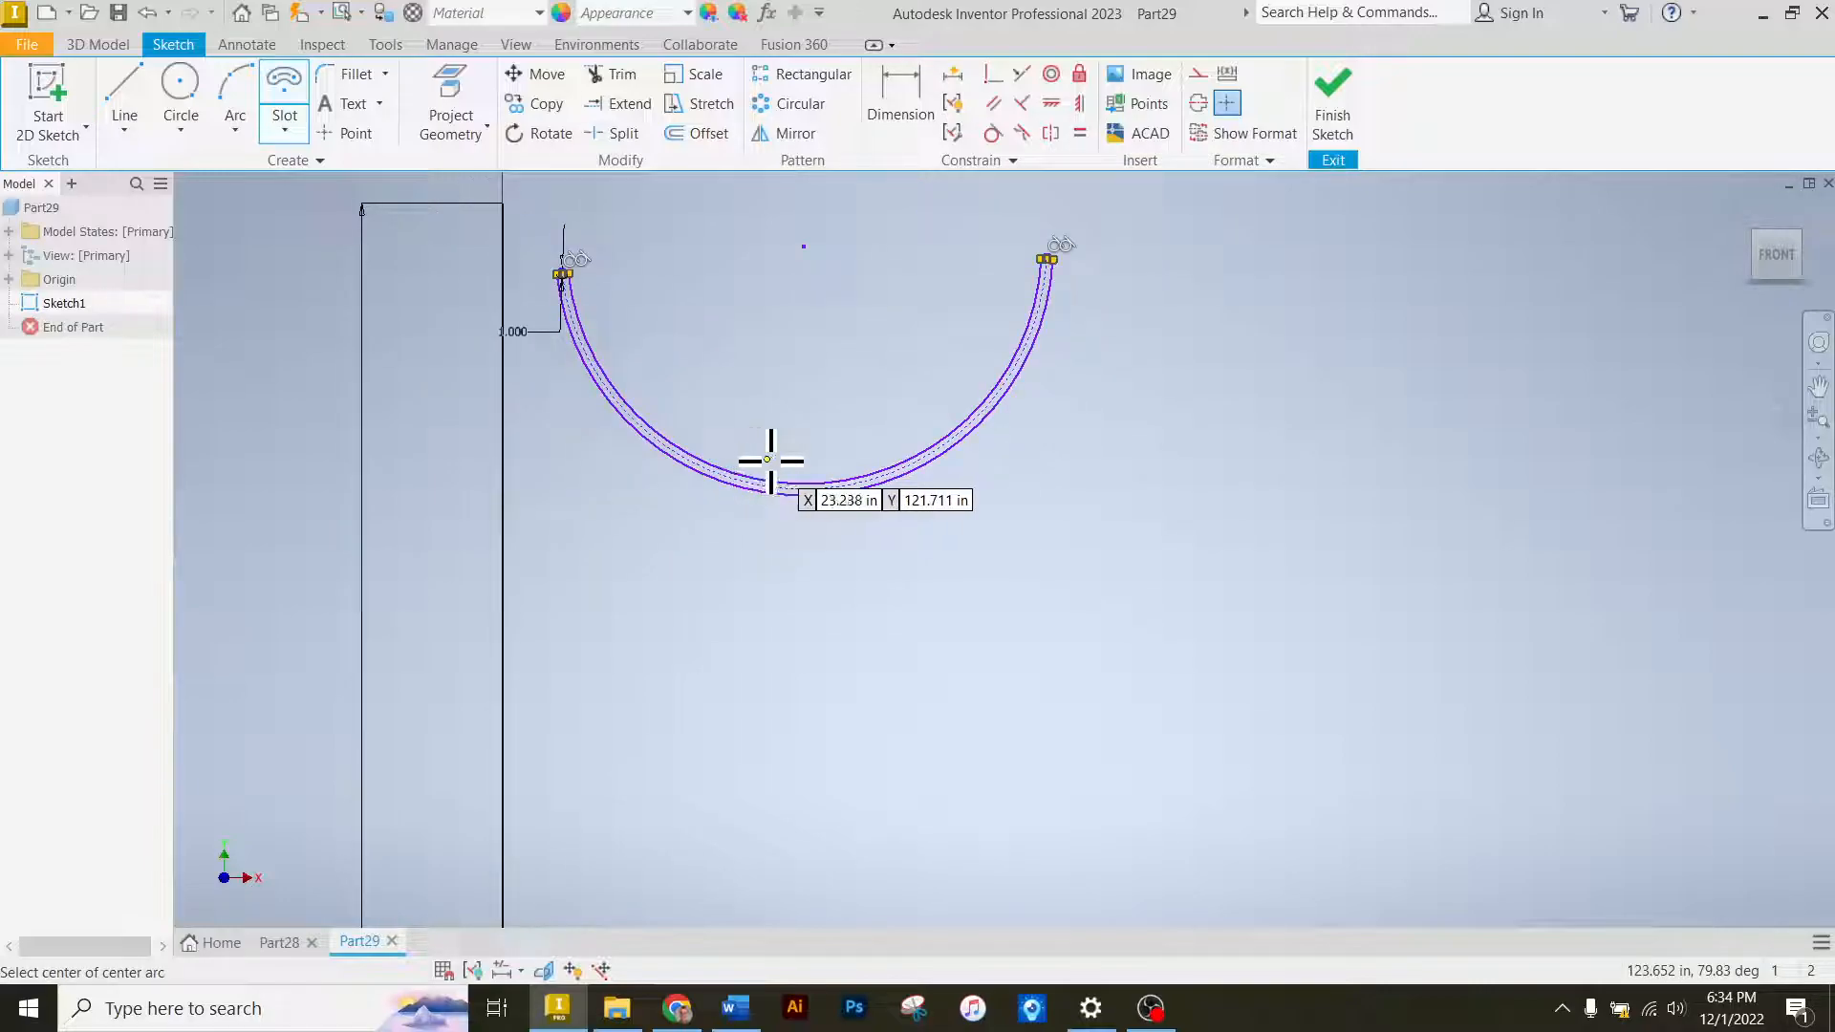
scroll(795, 368, up, 2)
scroll(721, 272, down, 2)
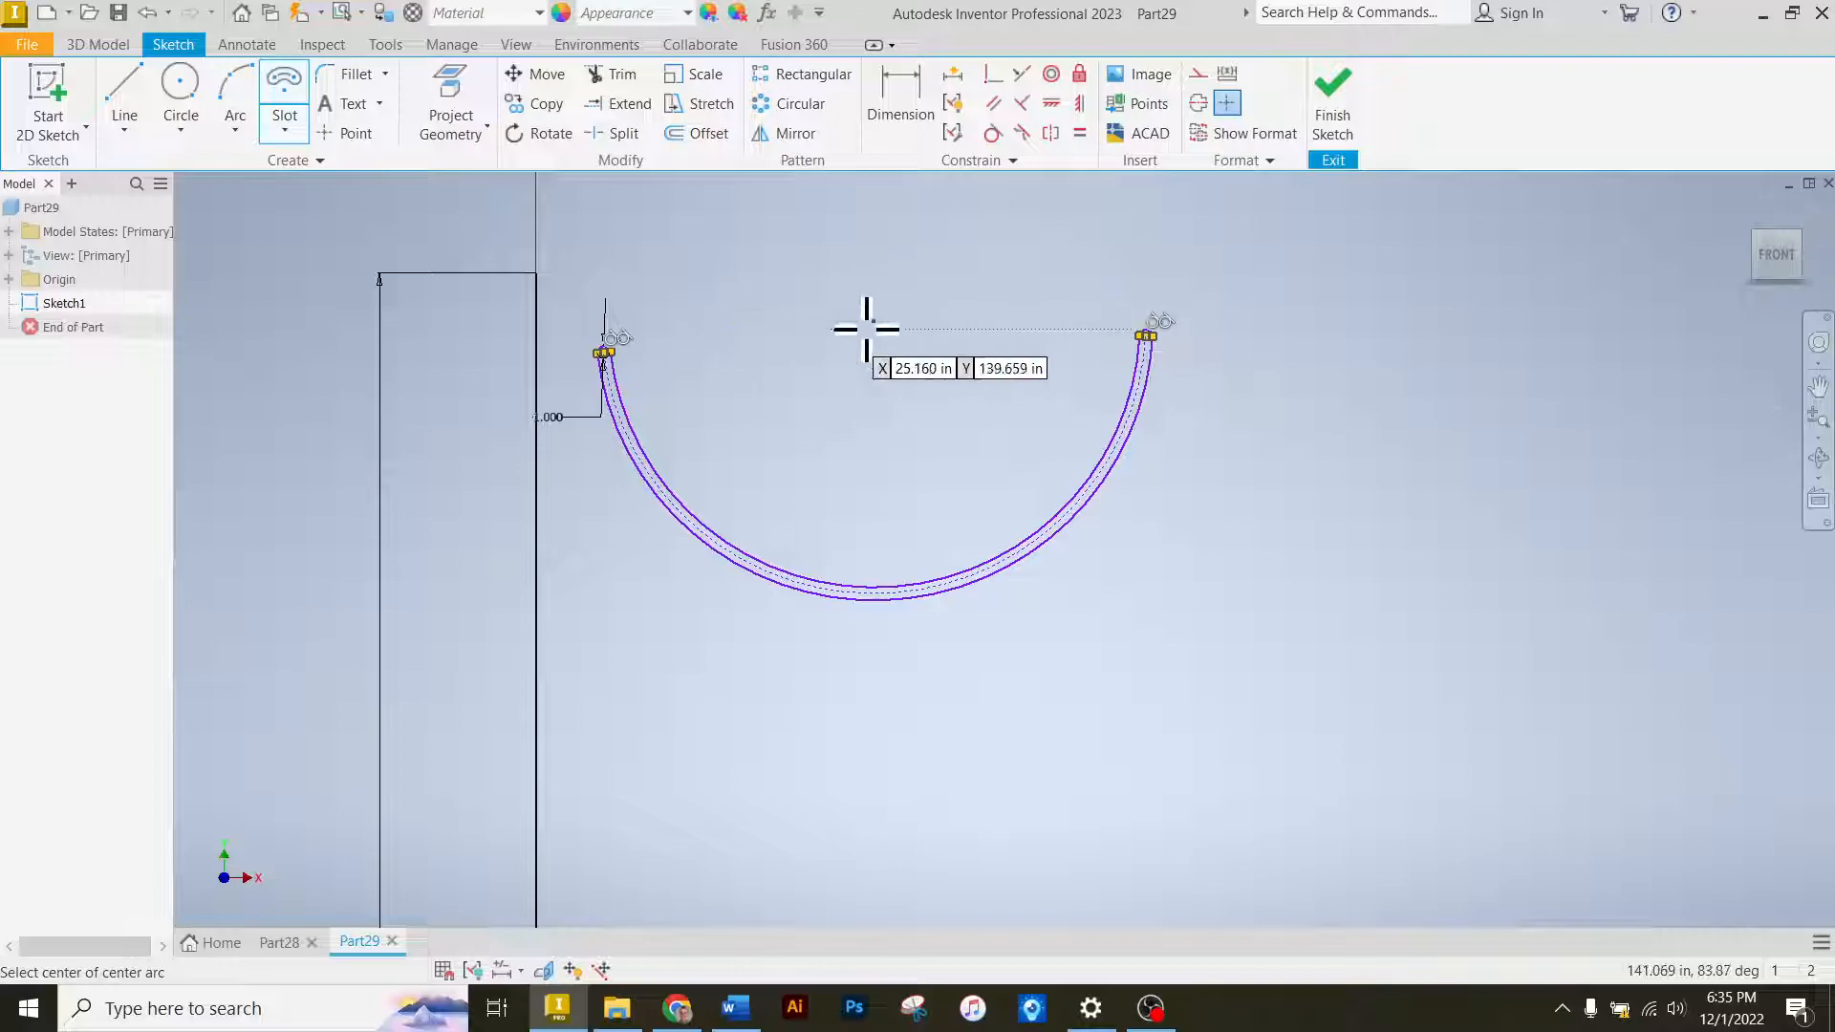
Dimension the slot's arc center 36 in from the vertical axis line.
click(906, 115)
click(870, 323)
click(871, 132)
click(537, 339)
click(717, 264)
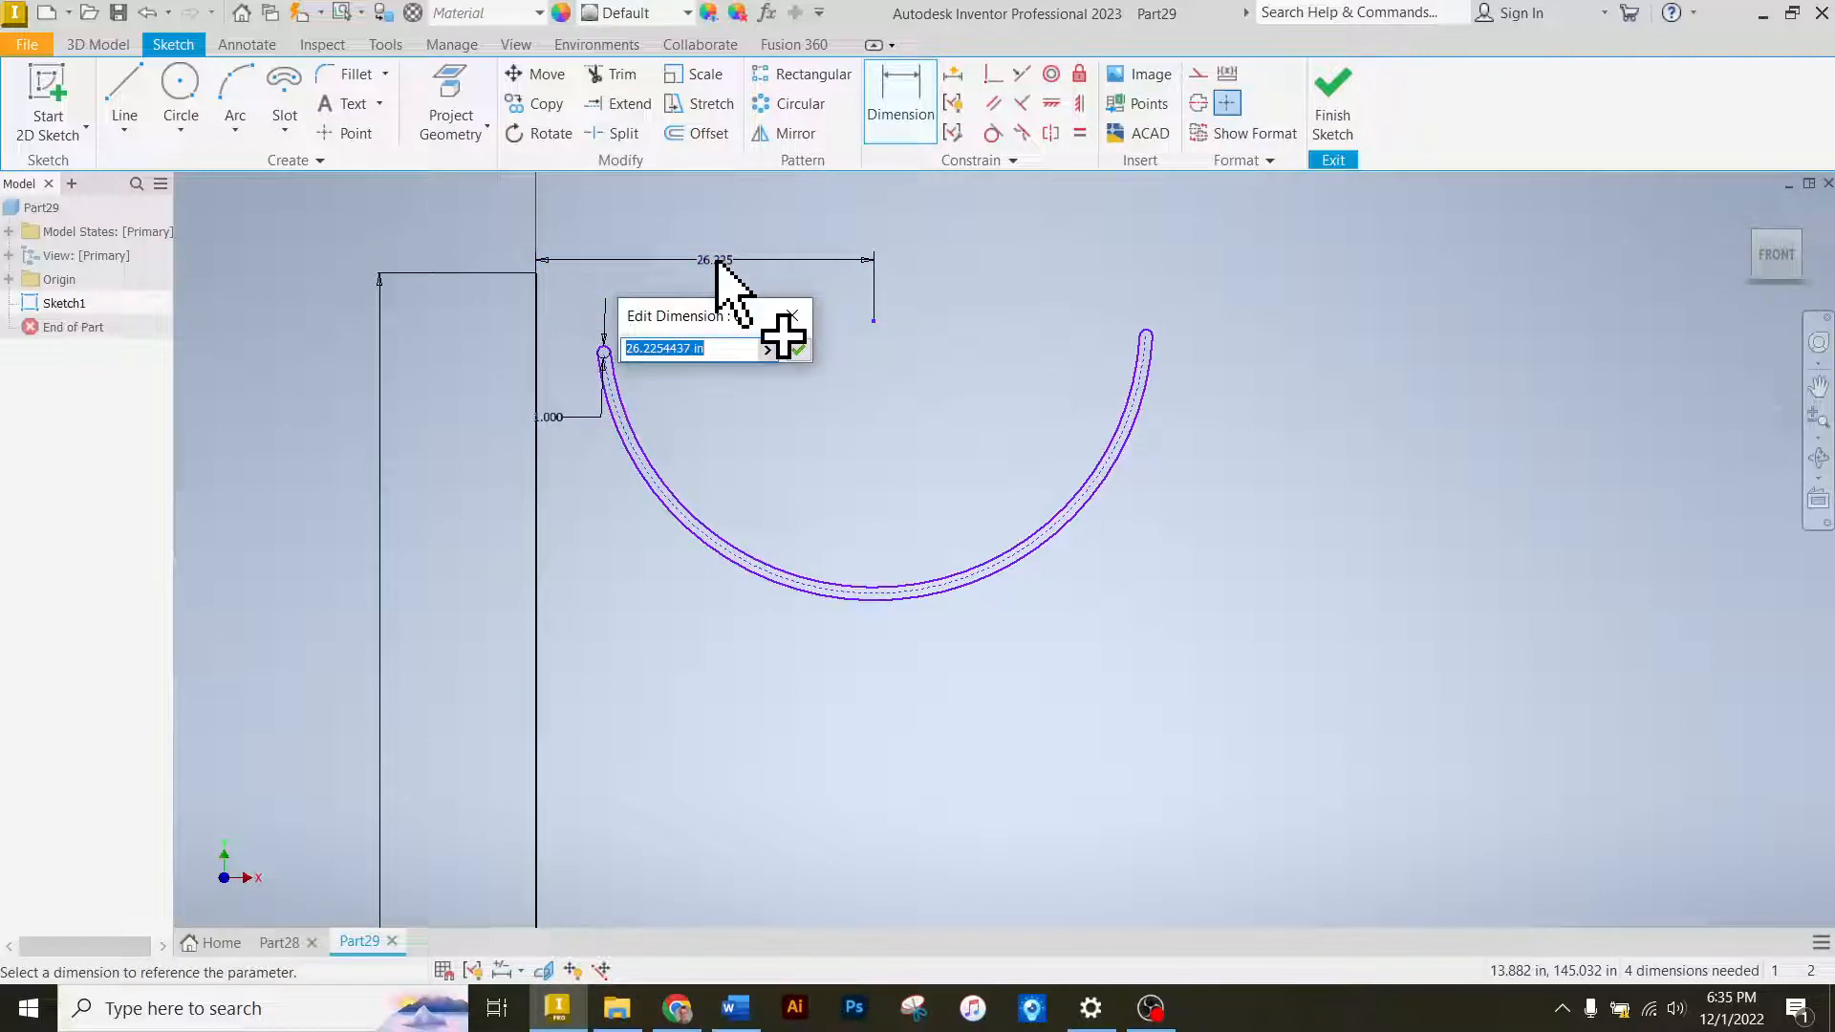
key(Return)
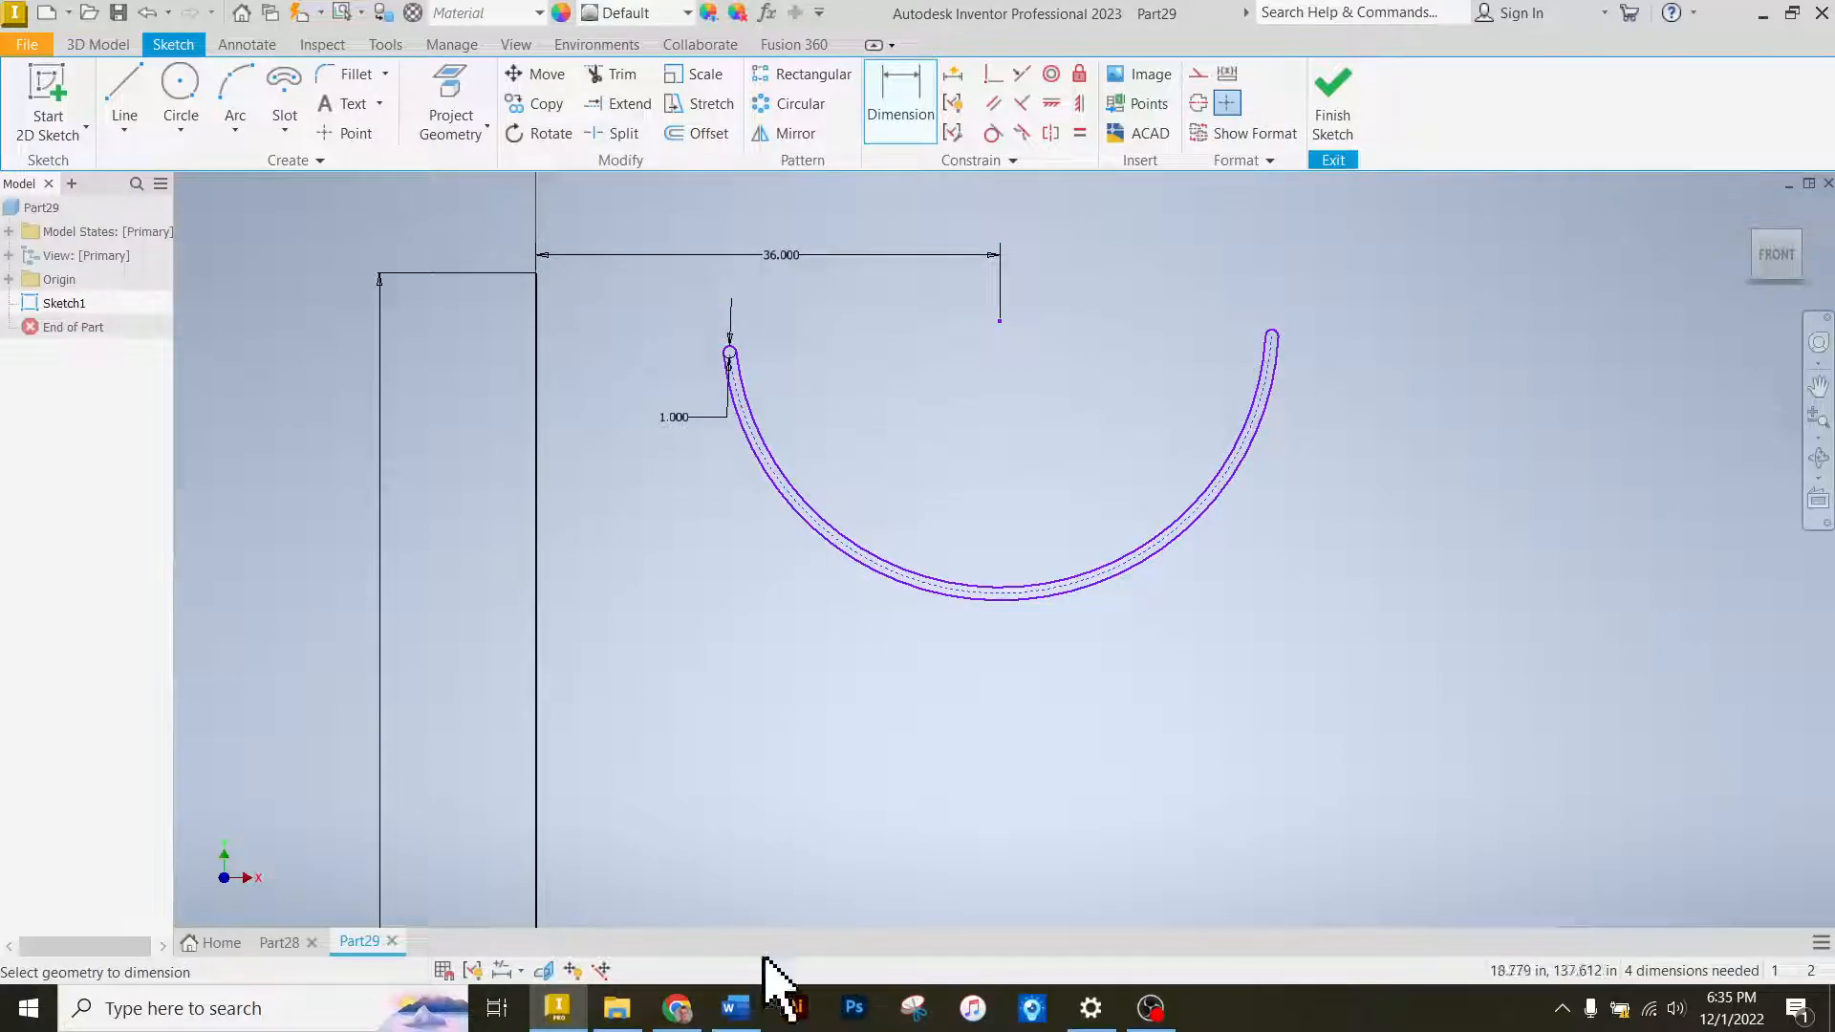
Check the arc size in the browser assignment, return to Inventor and set the slot's arc radius to 18 in.
click(681, 1006)
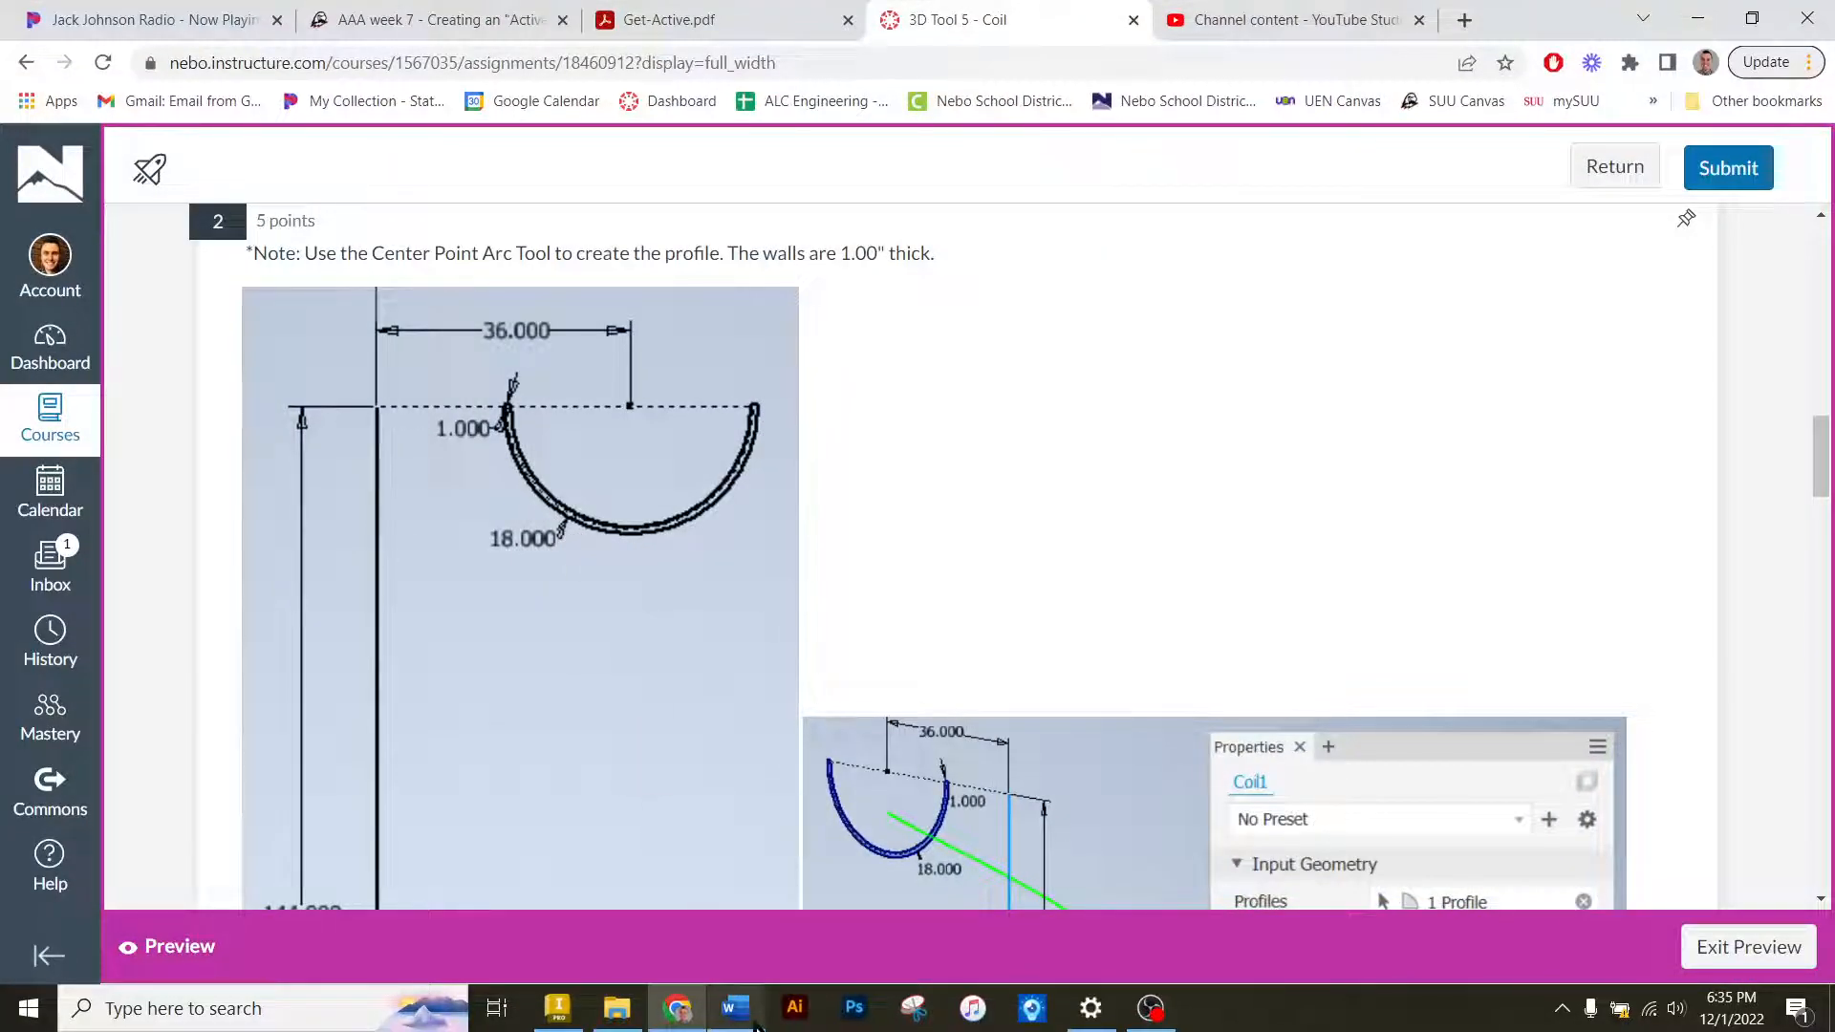
click(679, 1011)
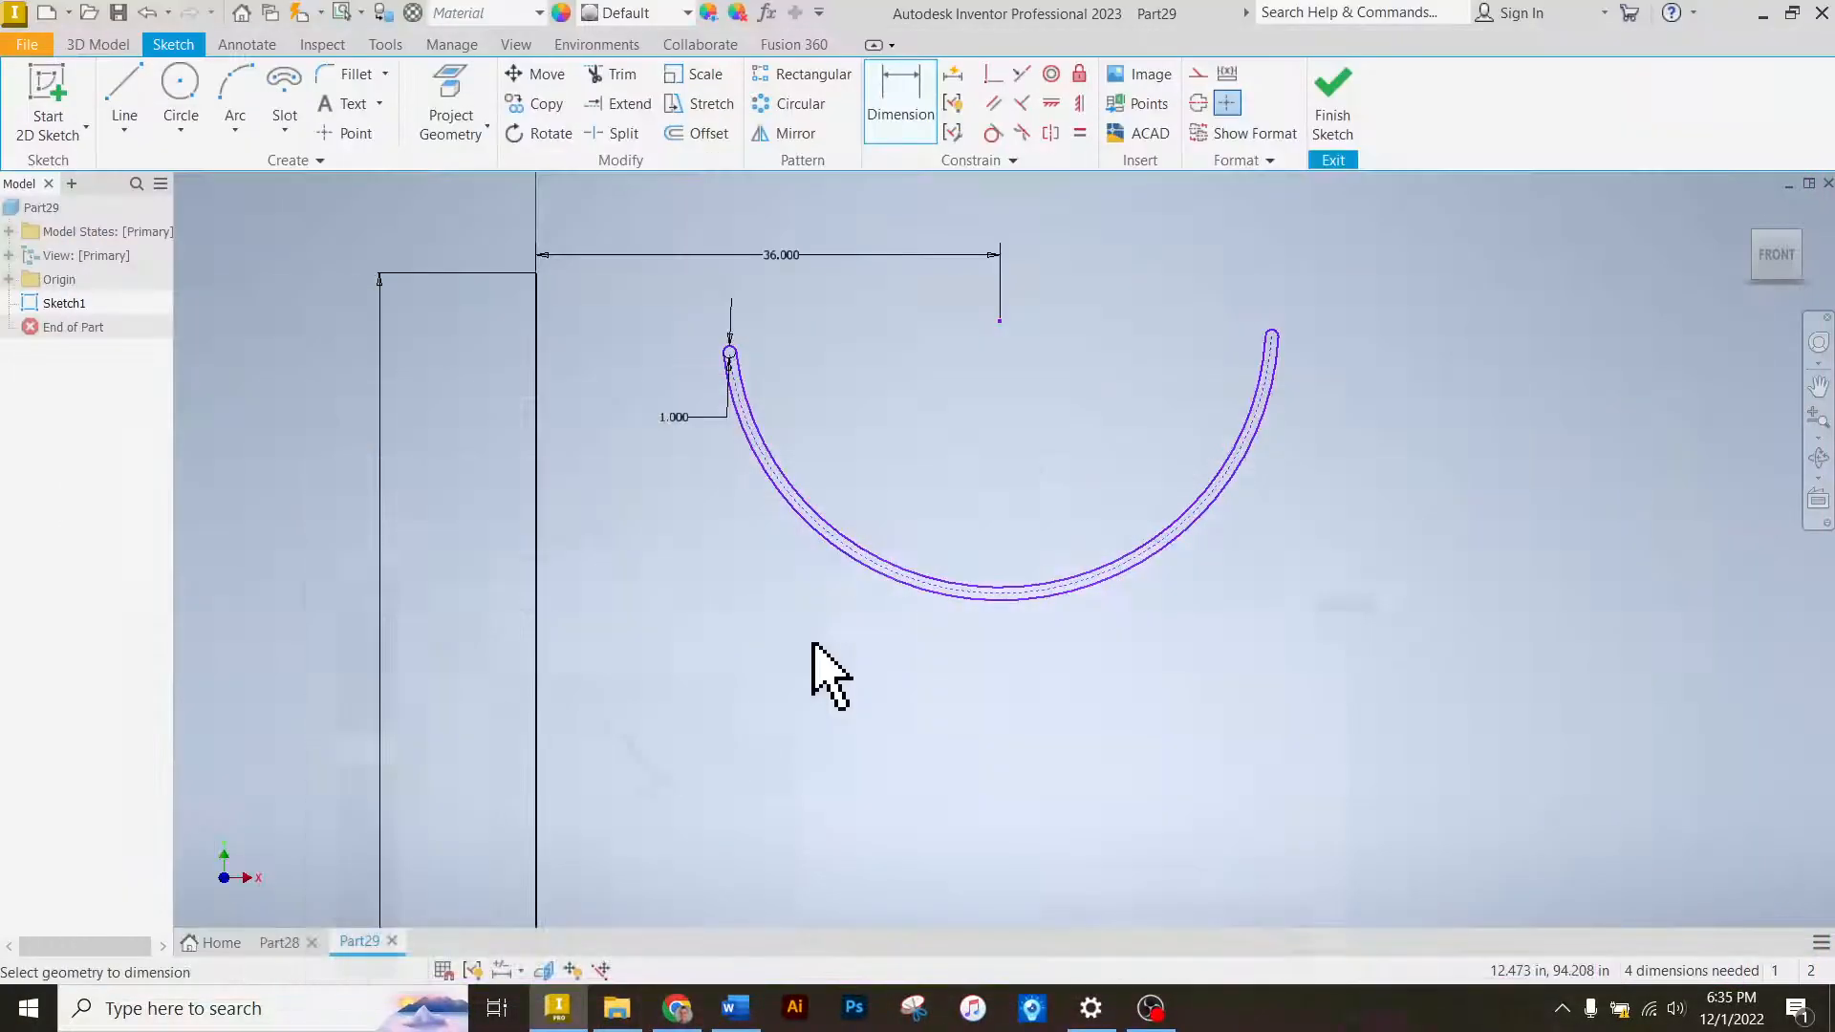
click(884, 597)
click(837, 624)
text(18)
key(Return)
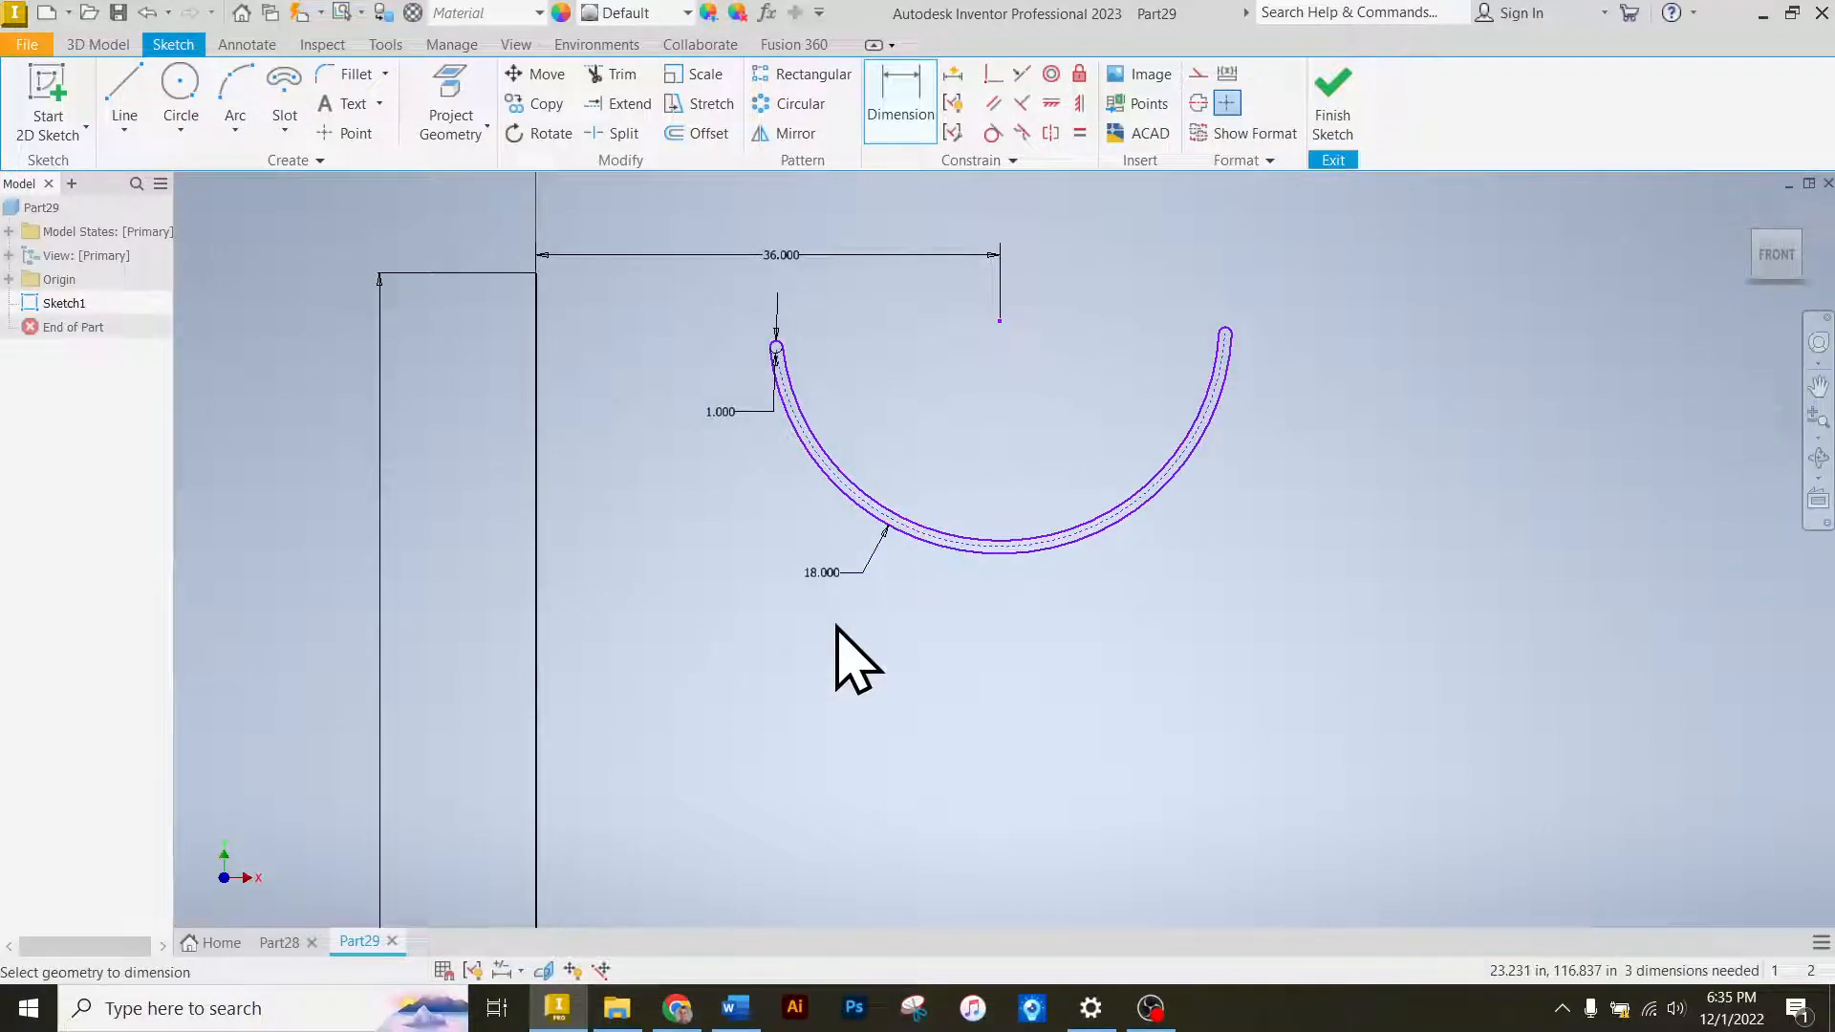
Constrain the center of the slot's left end horizontally to the top endpoint of the axis line.
scroll(877, 382, up, 3)
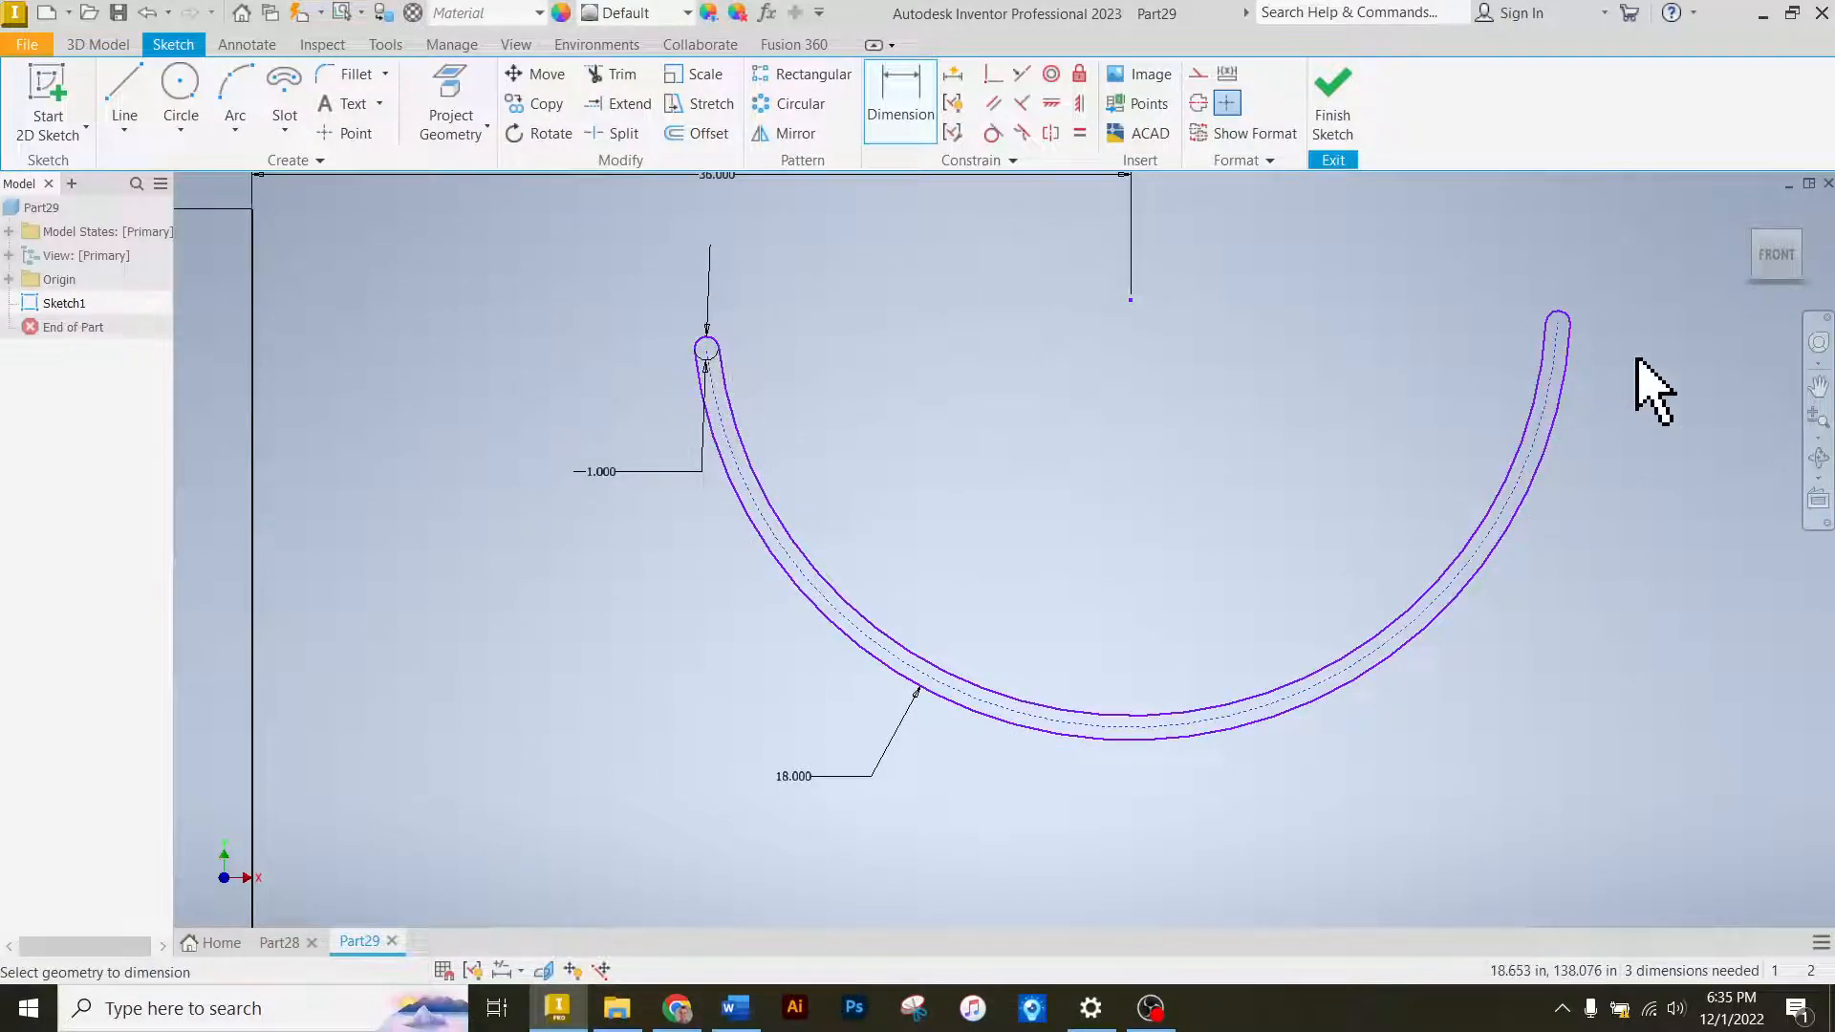
scroll(1343, 383, down, 2)
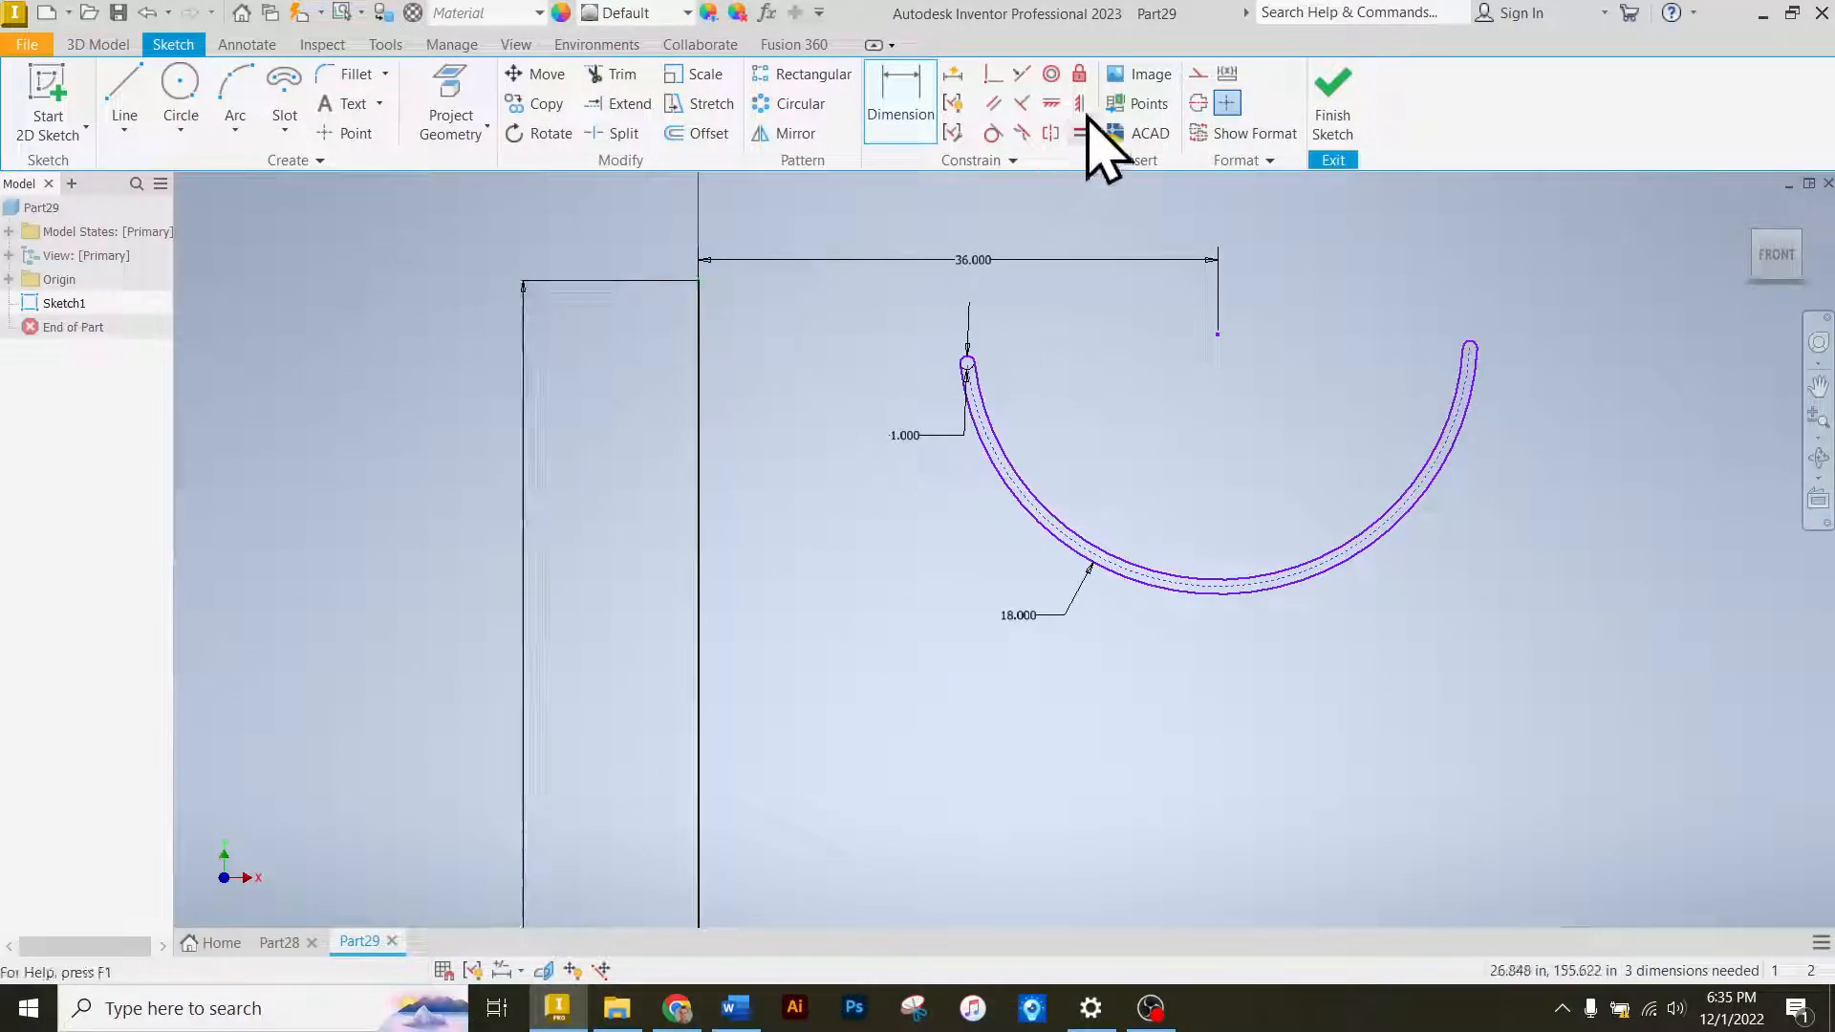
click(1051, 103)
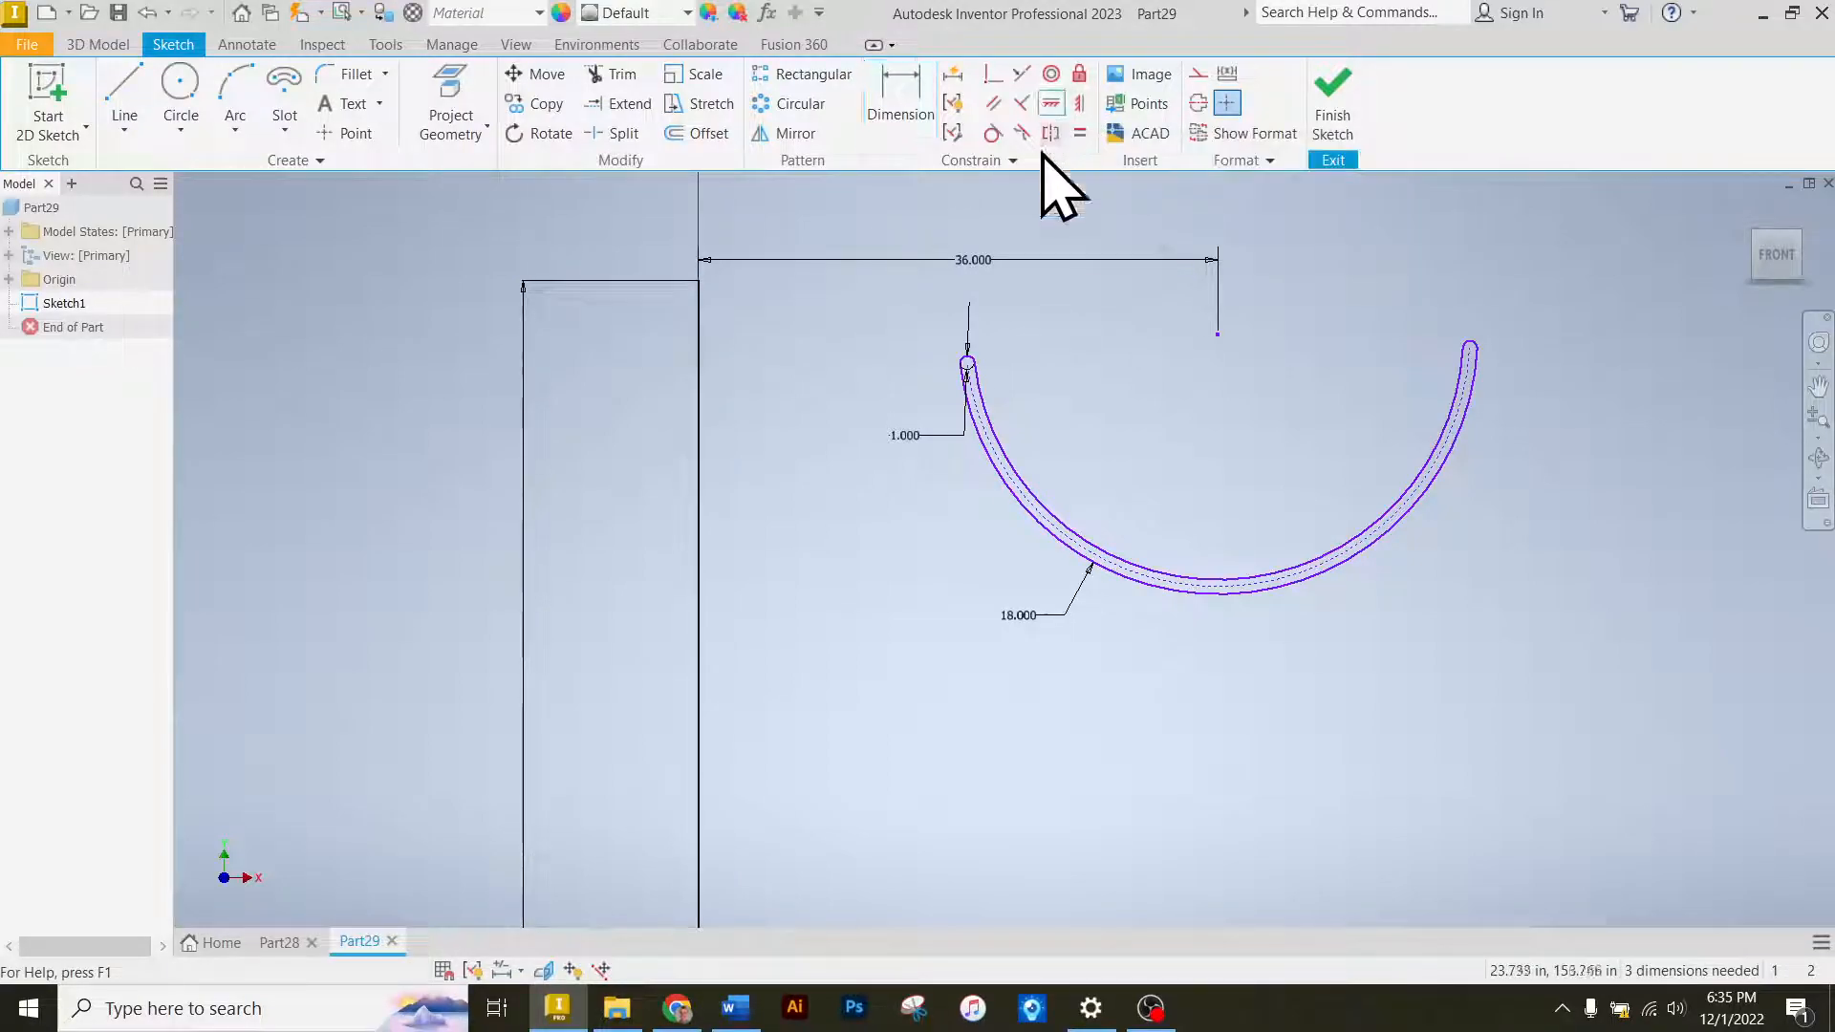
click(700, 282)
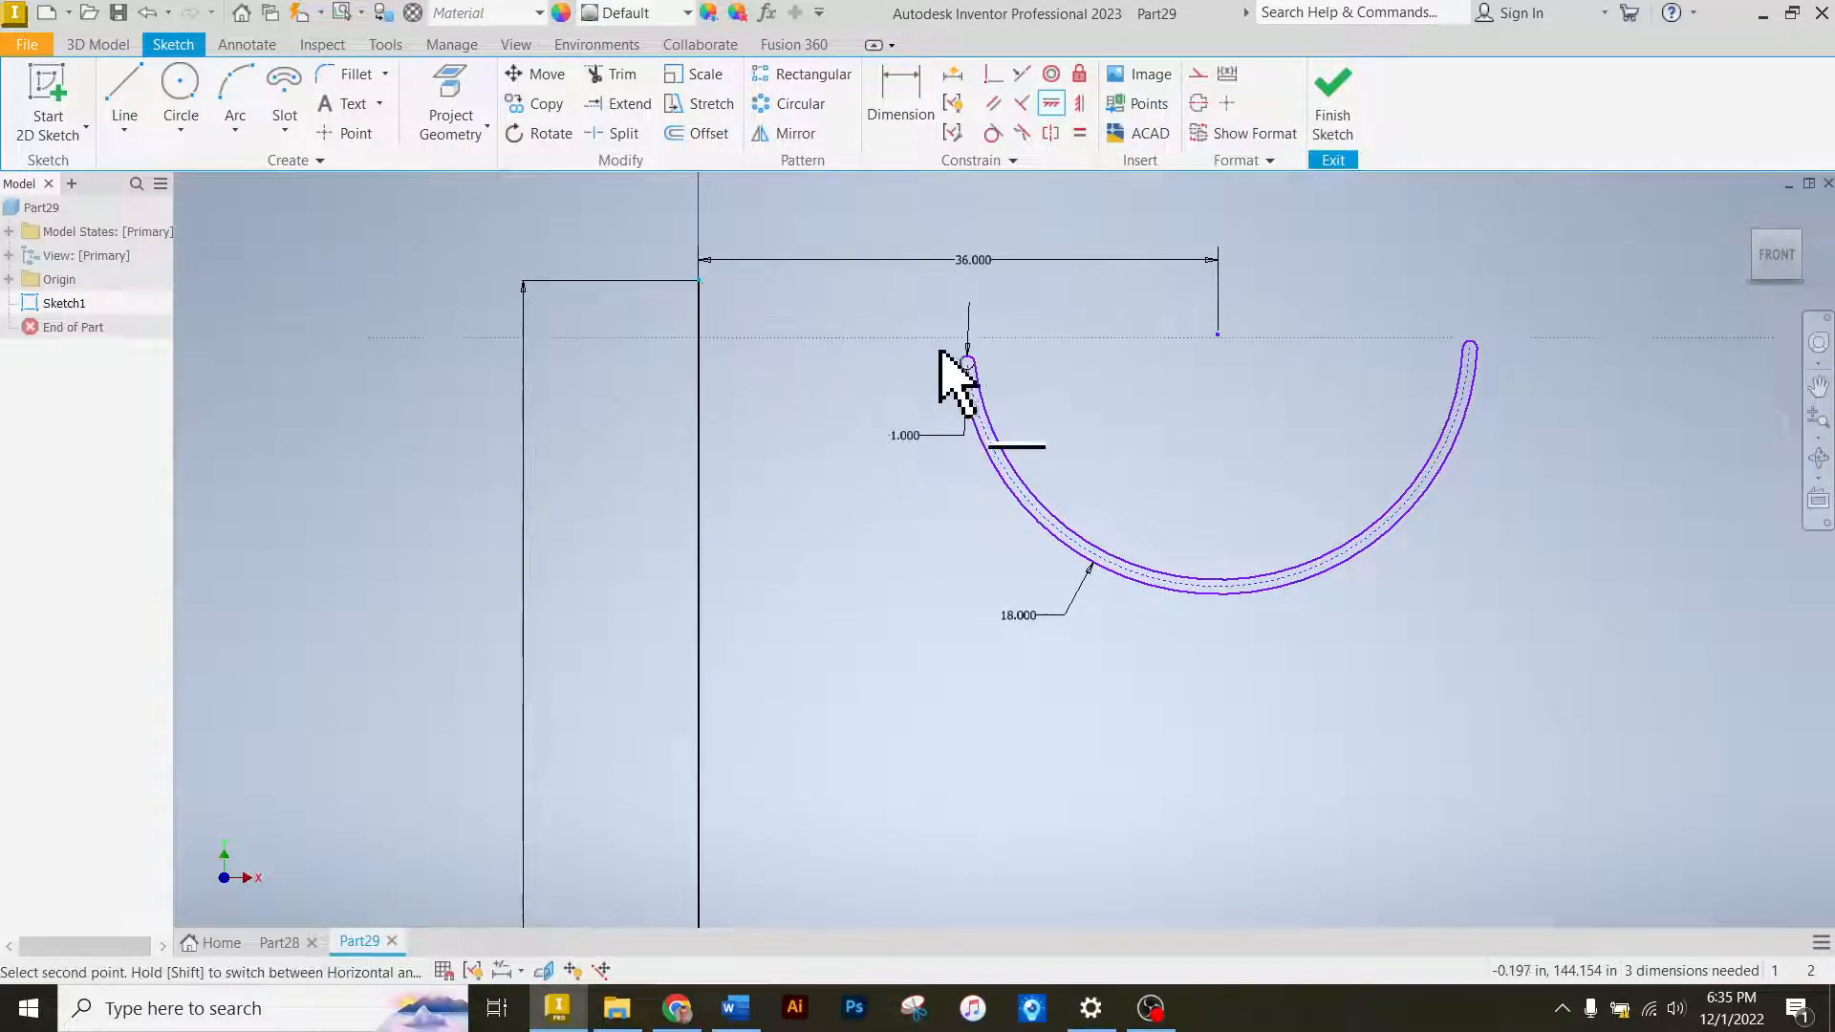
scroll(971, 389, up, 3)
click(1012, 380)
scroll(1011, 380, down, 5)
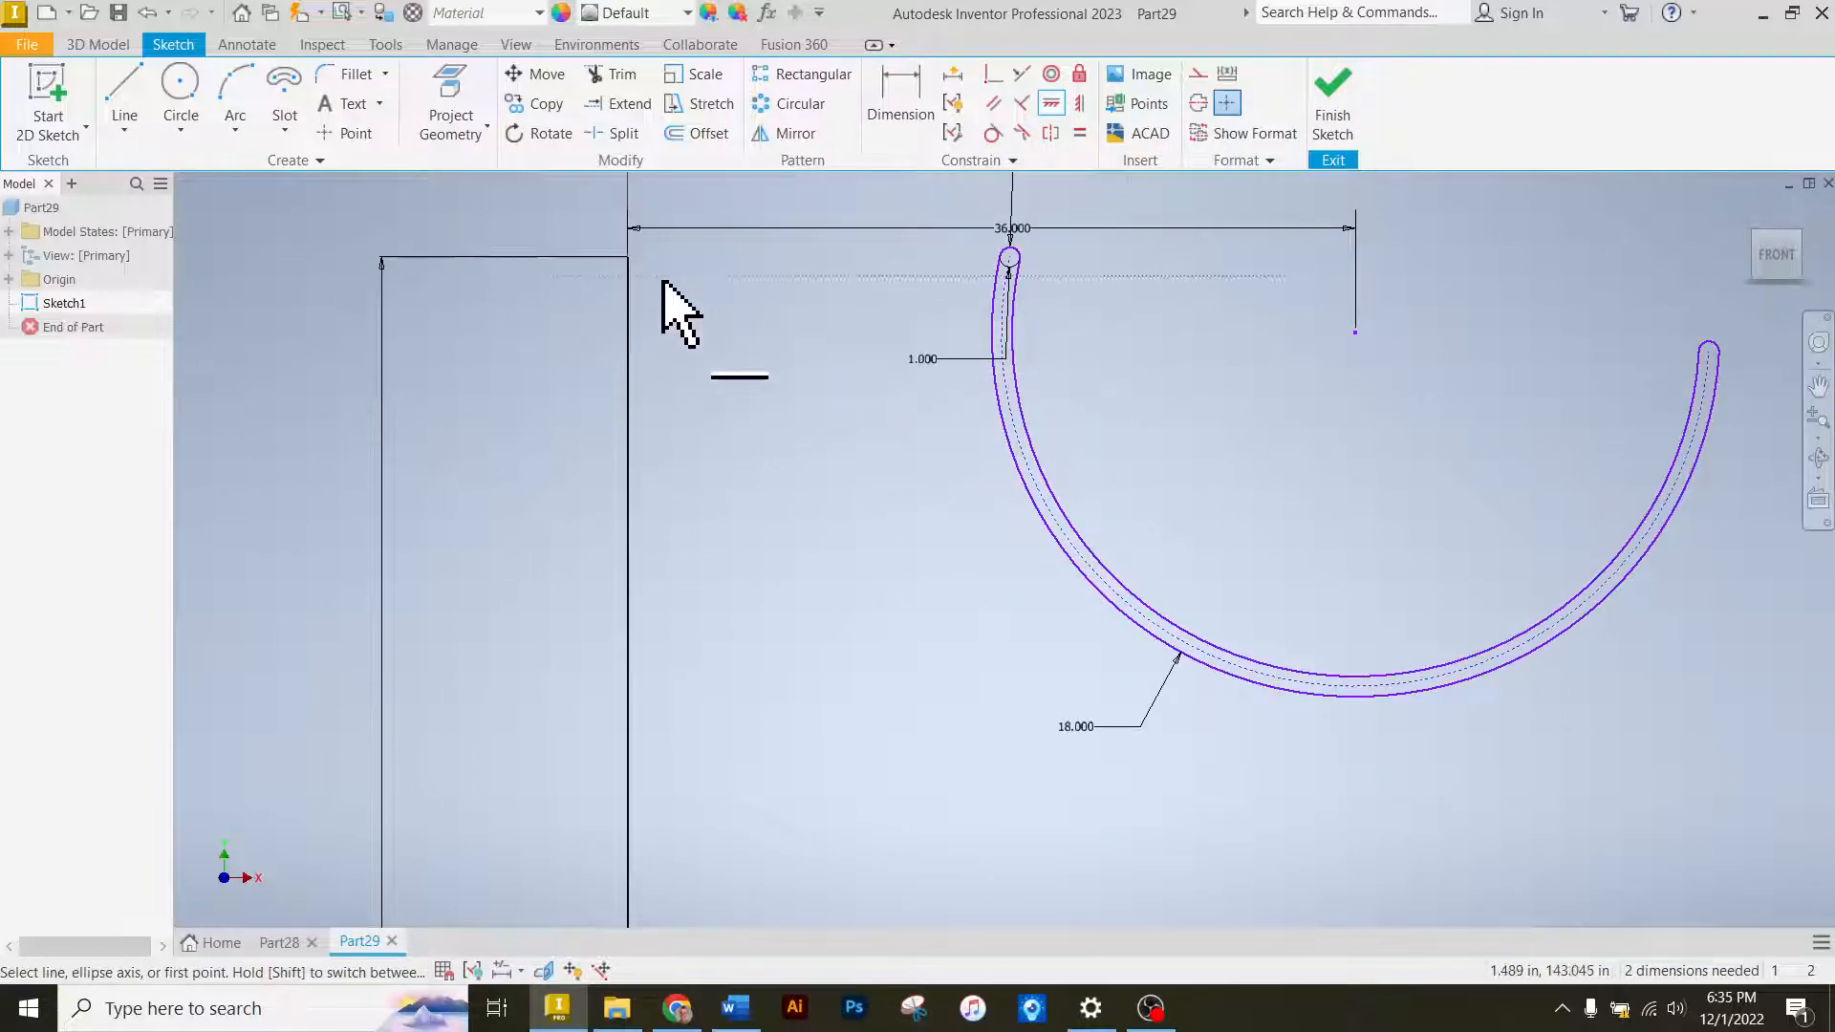
Constrain the slot's right end and its arc center horizontally to the left end, completing the half-round profile.
click(1710, 352)
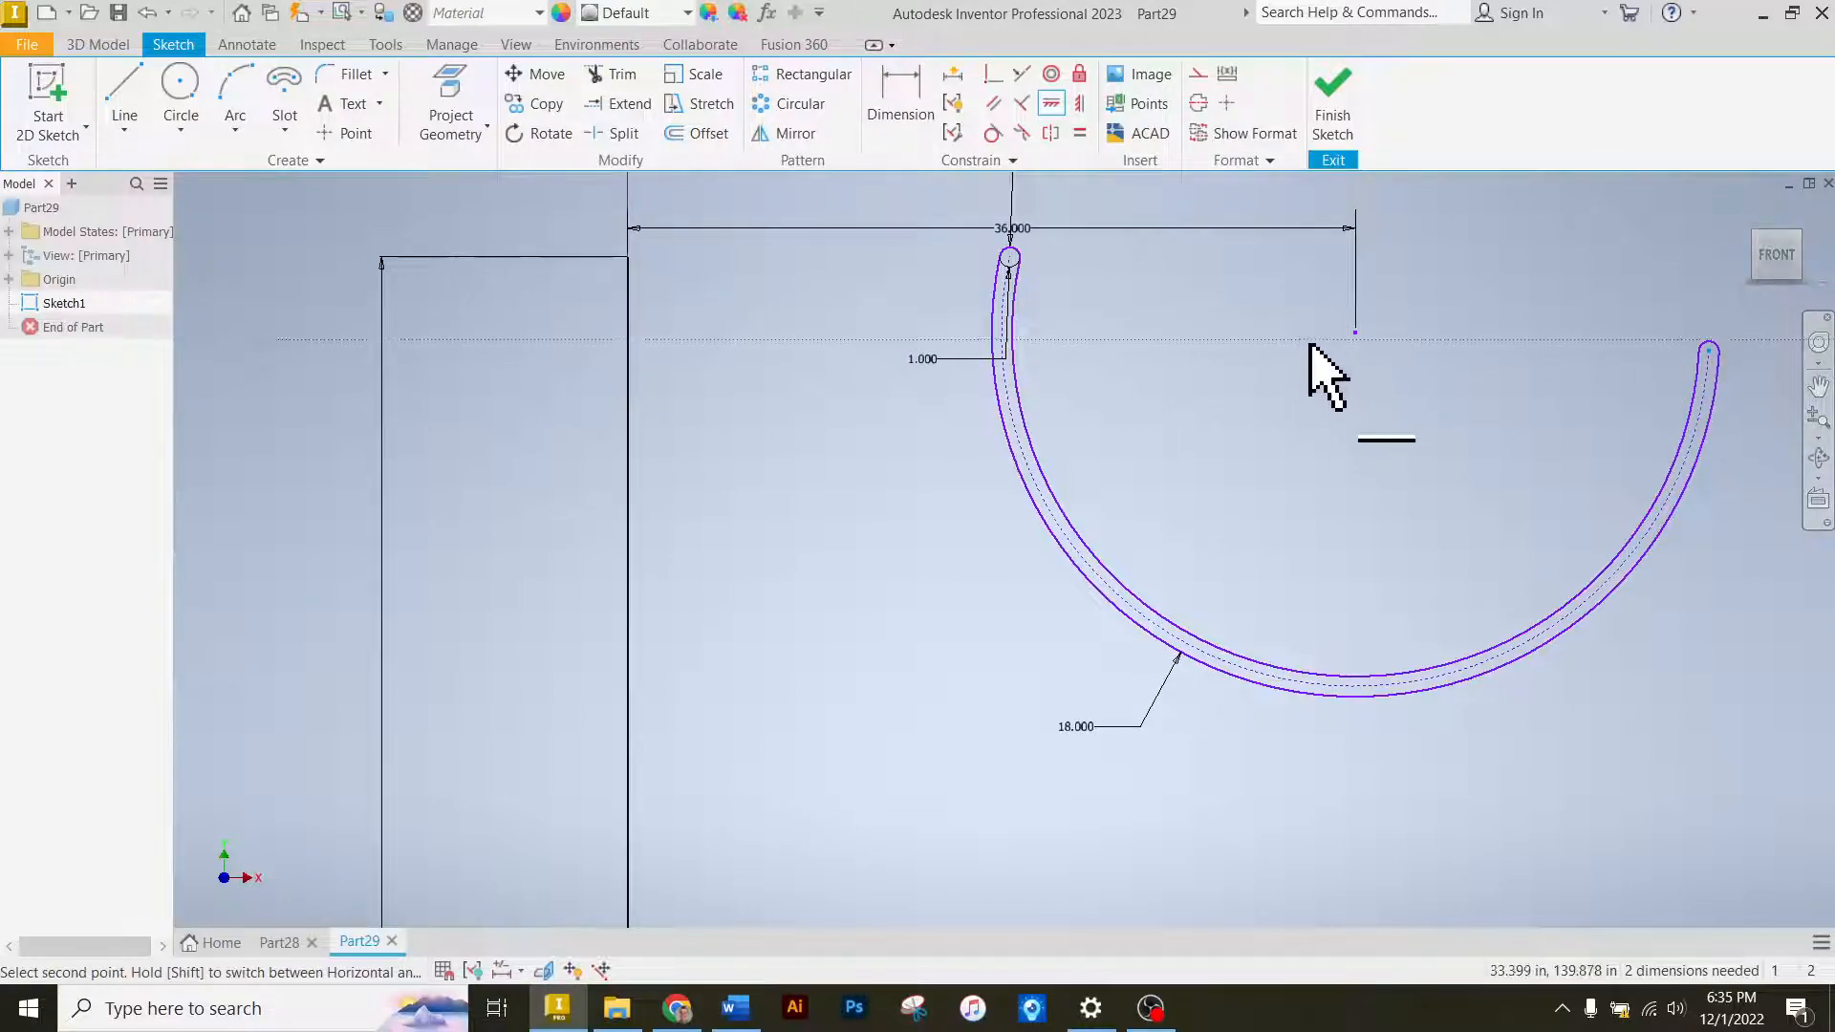
click(1011, 258)
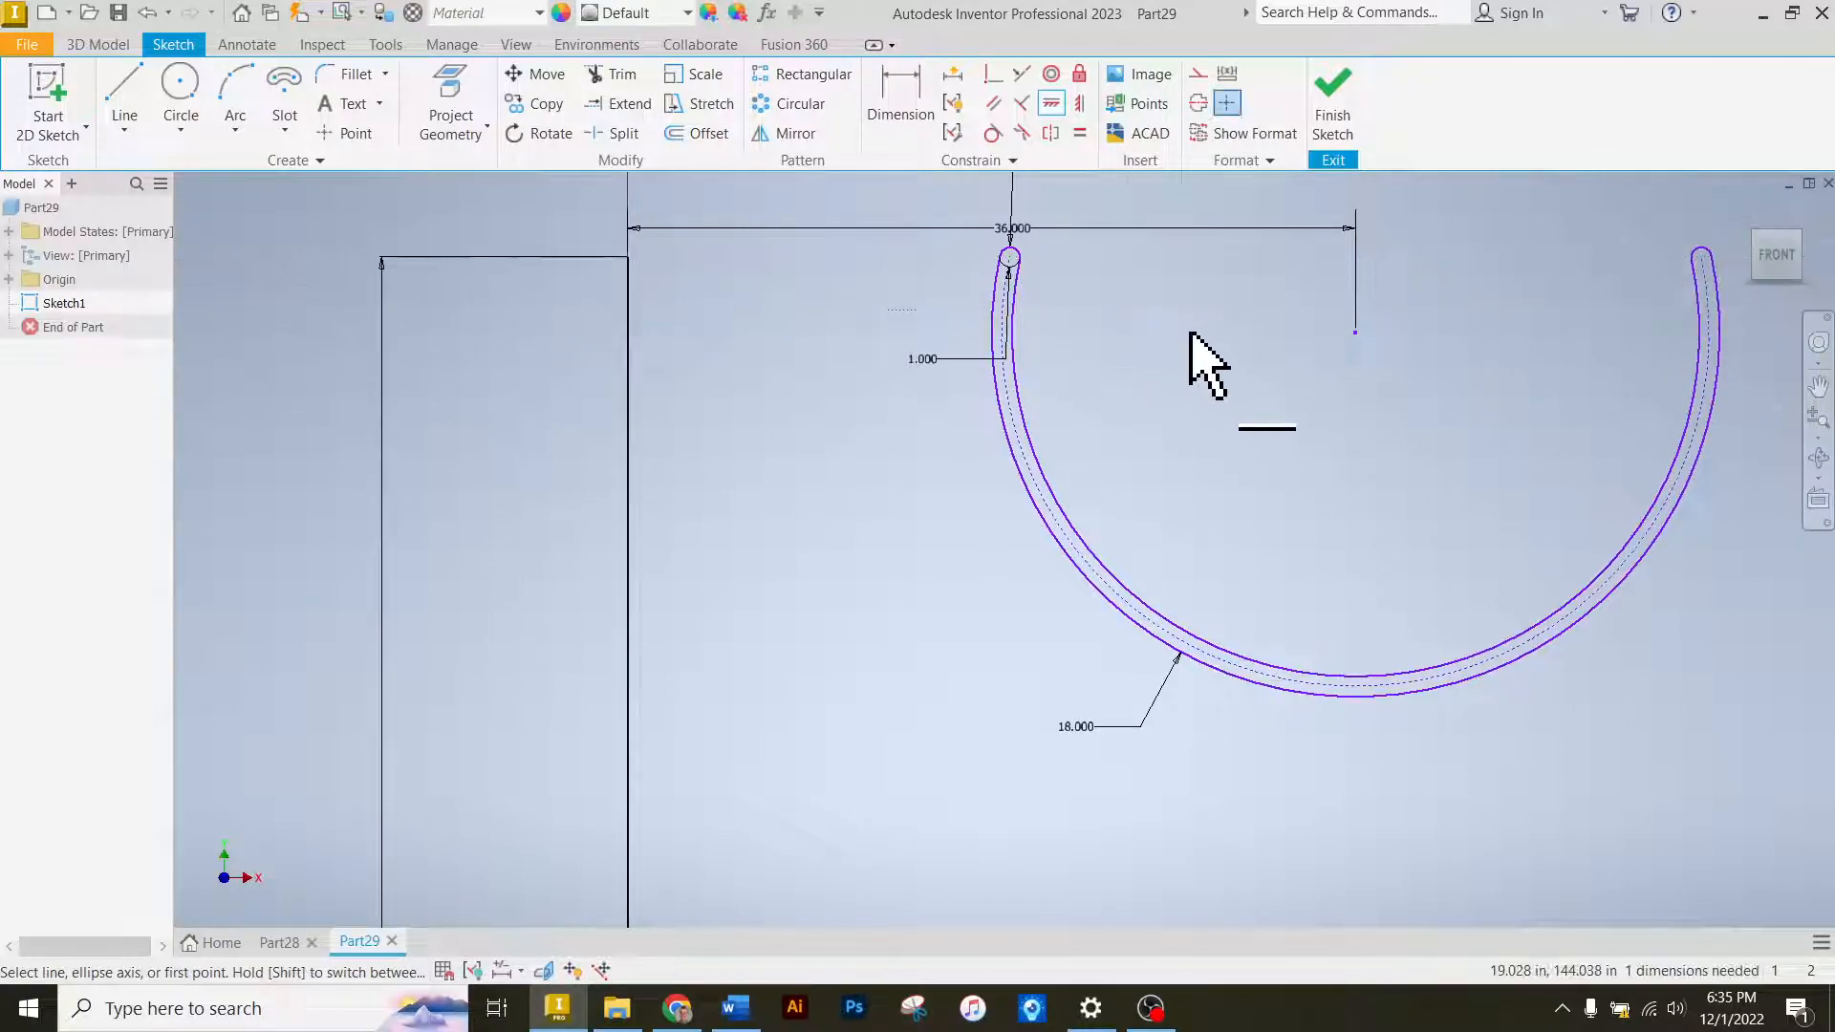
click(1362, 339)
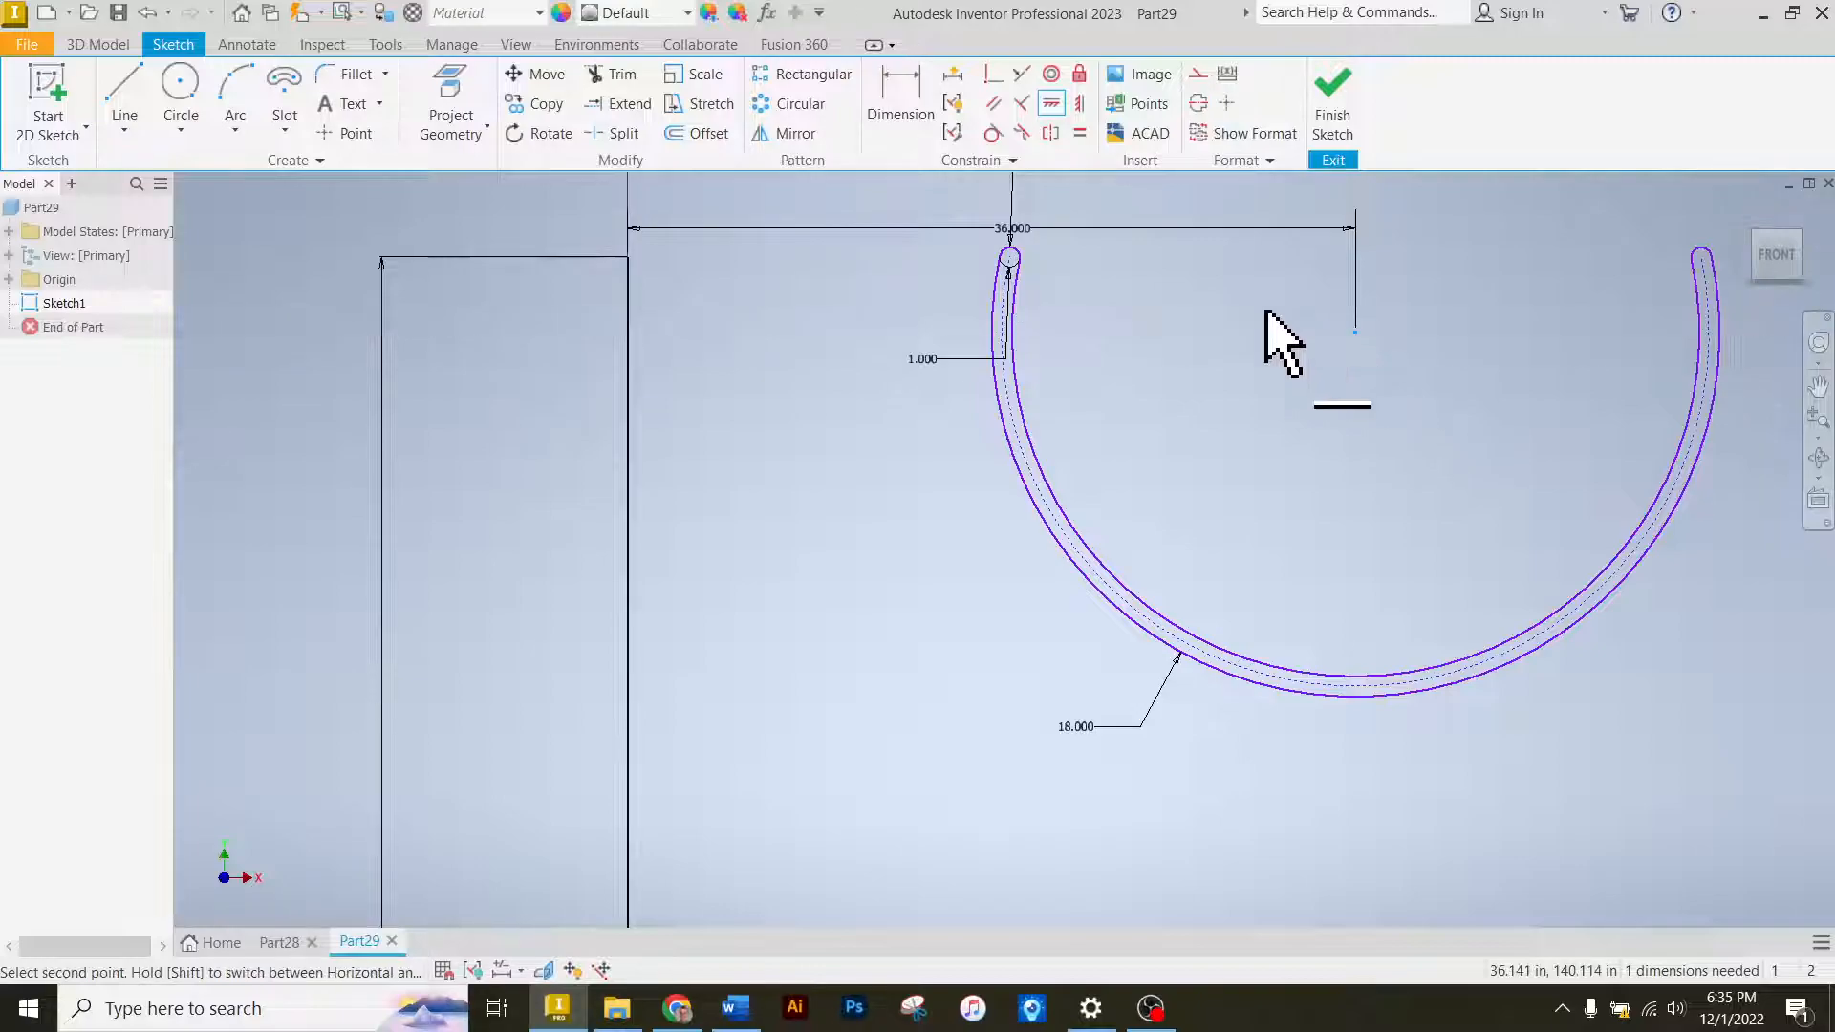
click(1011, 260)
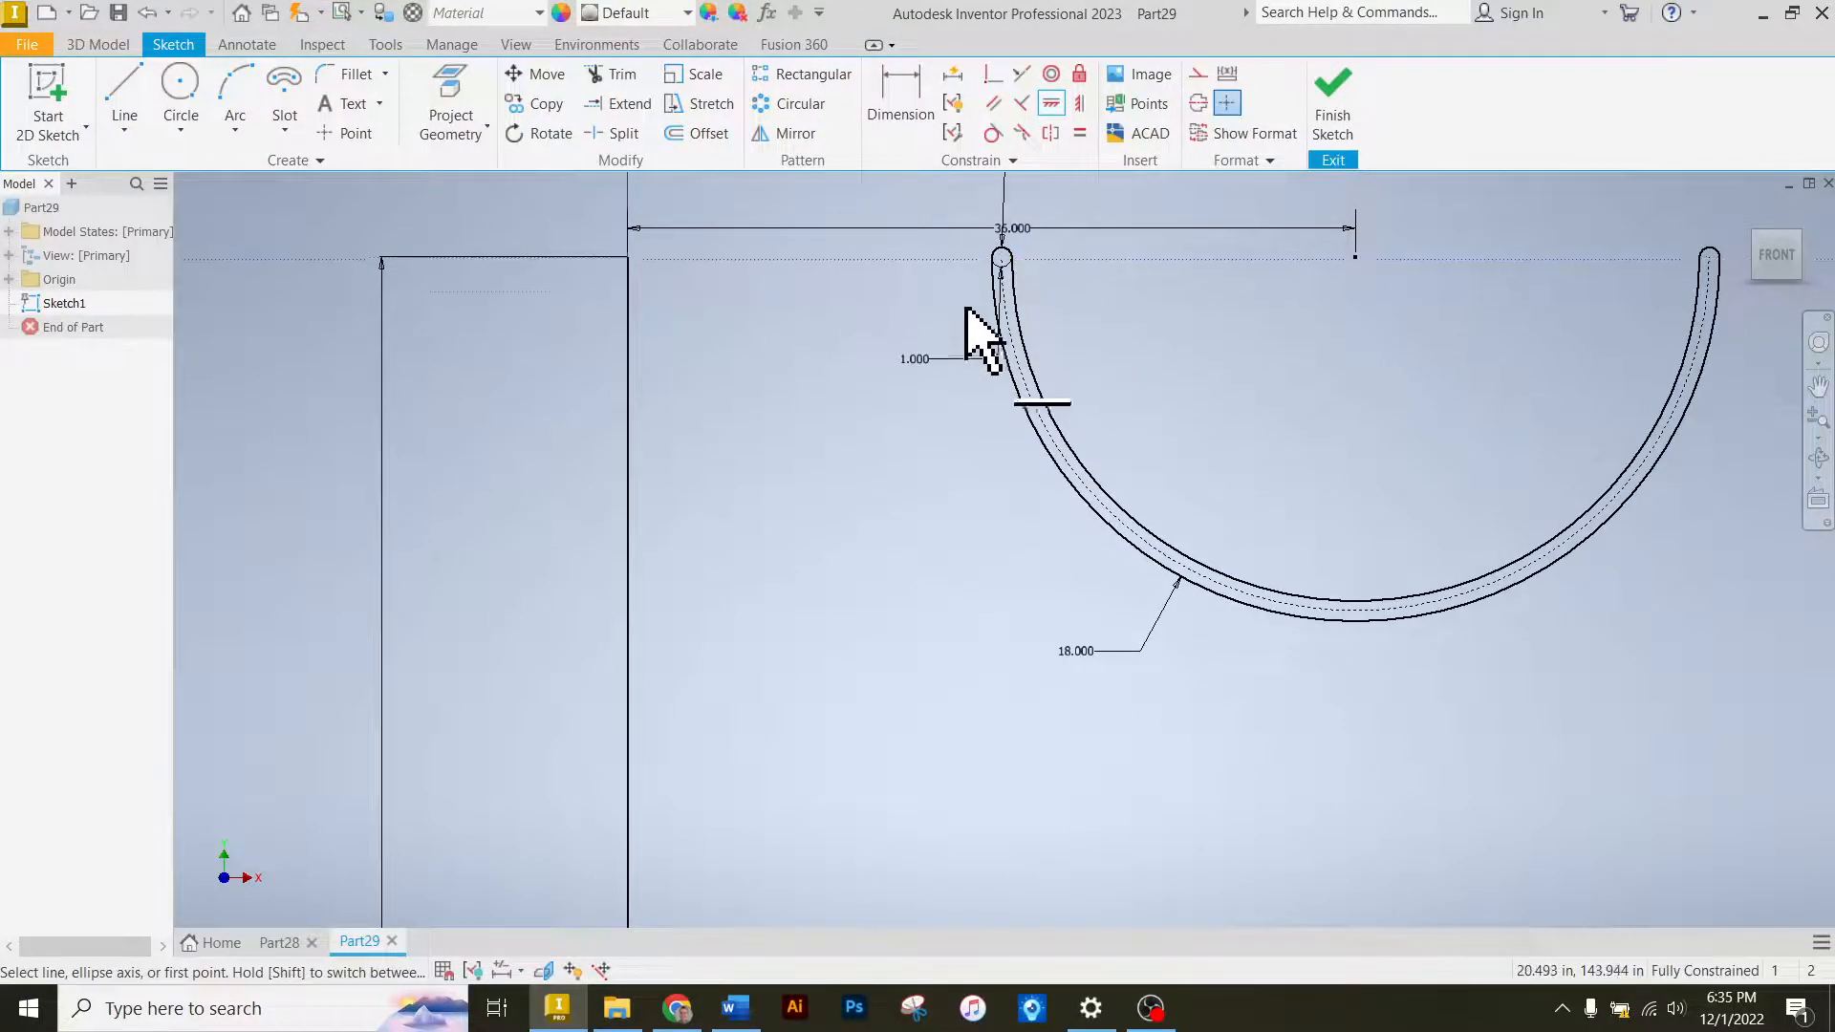
scroll(631, 392, up, 2)
right_click(1123, 712)
click(1188, 731)
mouse_move(854, 287)
mouse_down()
mouse_move(857, 247)
mouse_move(889, 251)
mouse_up()
scroll(1400, 339, up, 2)
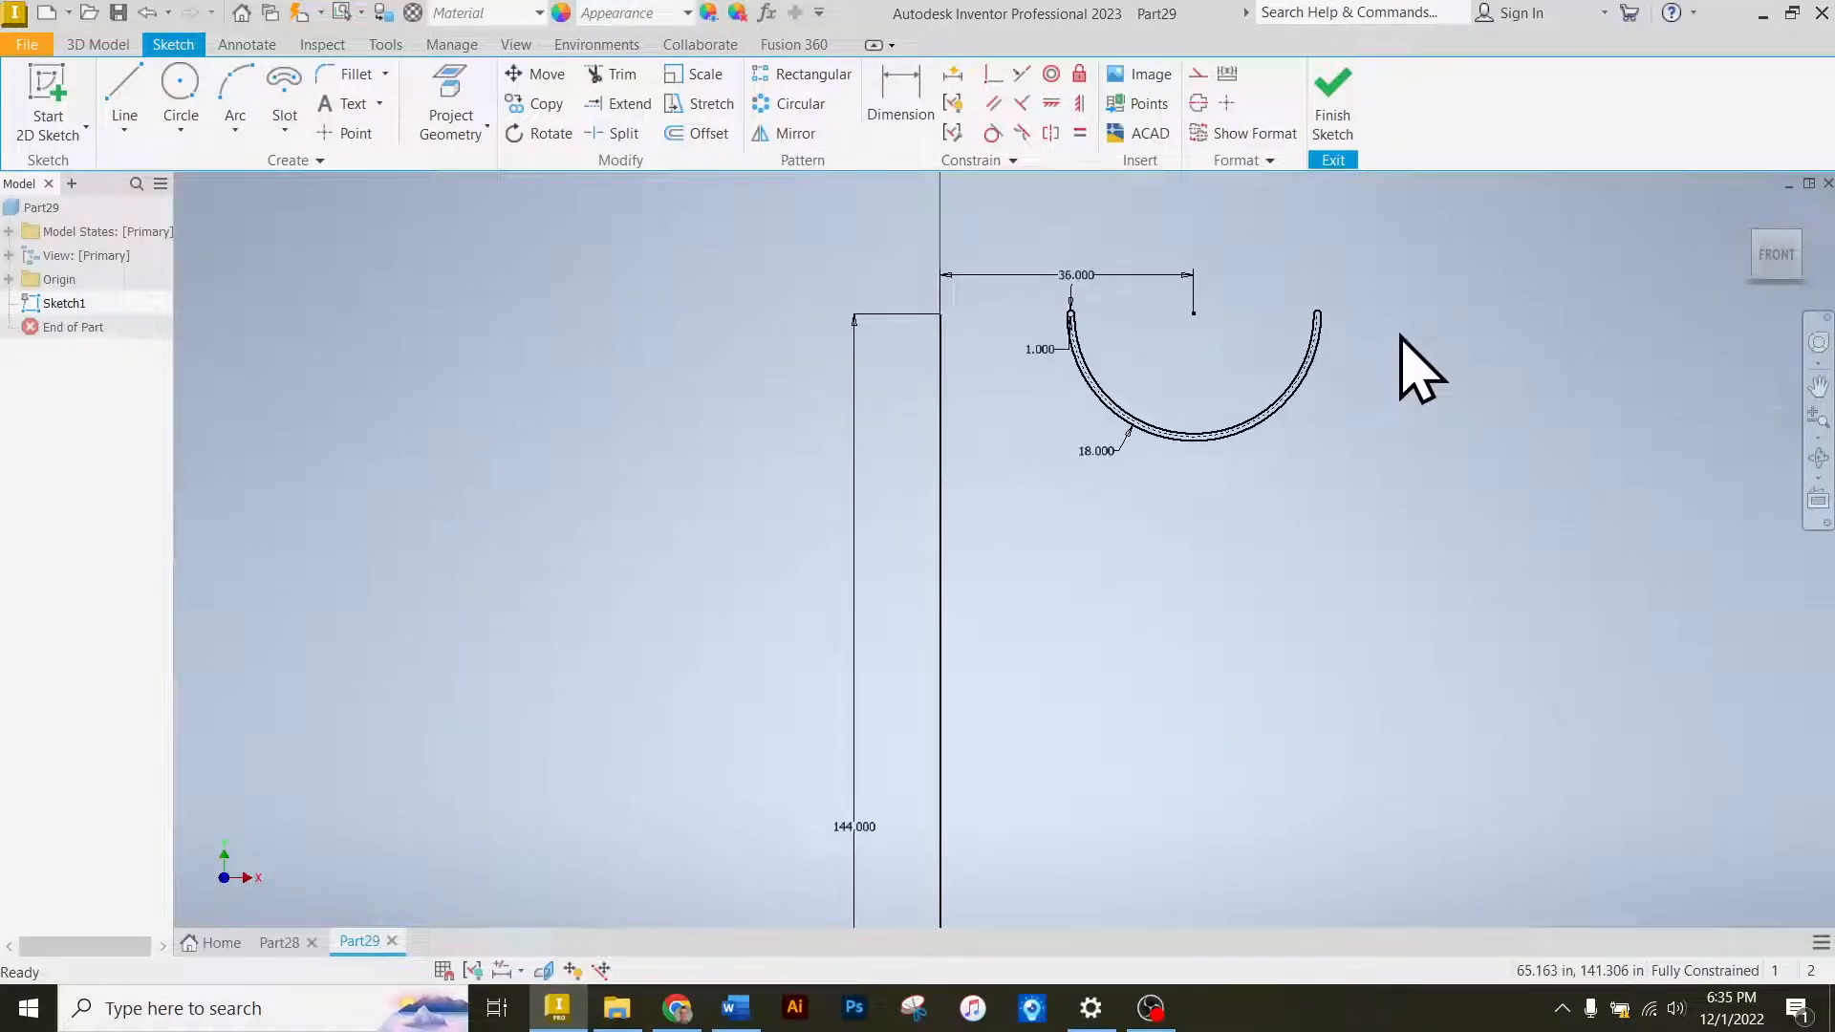
Finish the sketch and start a Coil using the half-round slot as profile and the 144 in line as axis.
scroll(1415, 363, up, 2)
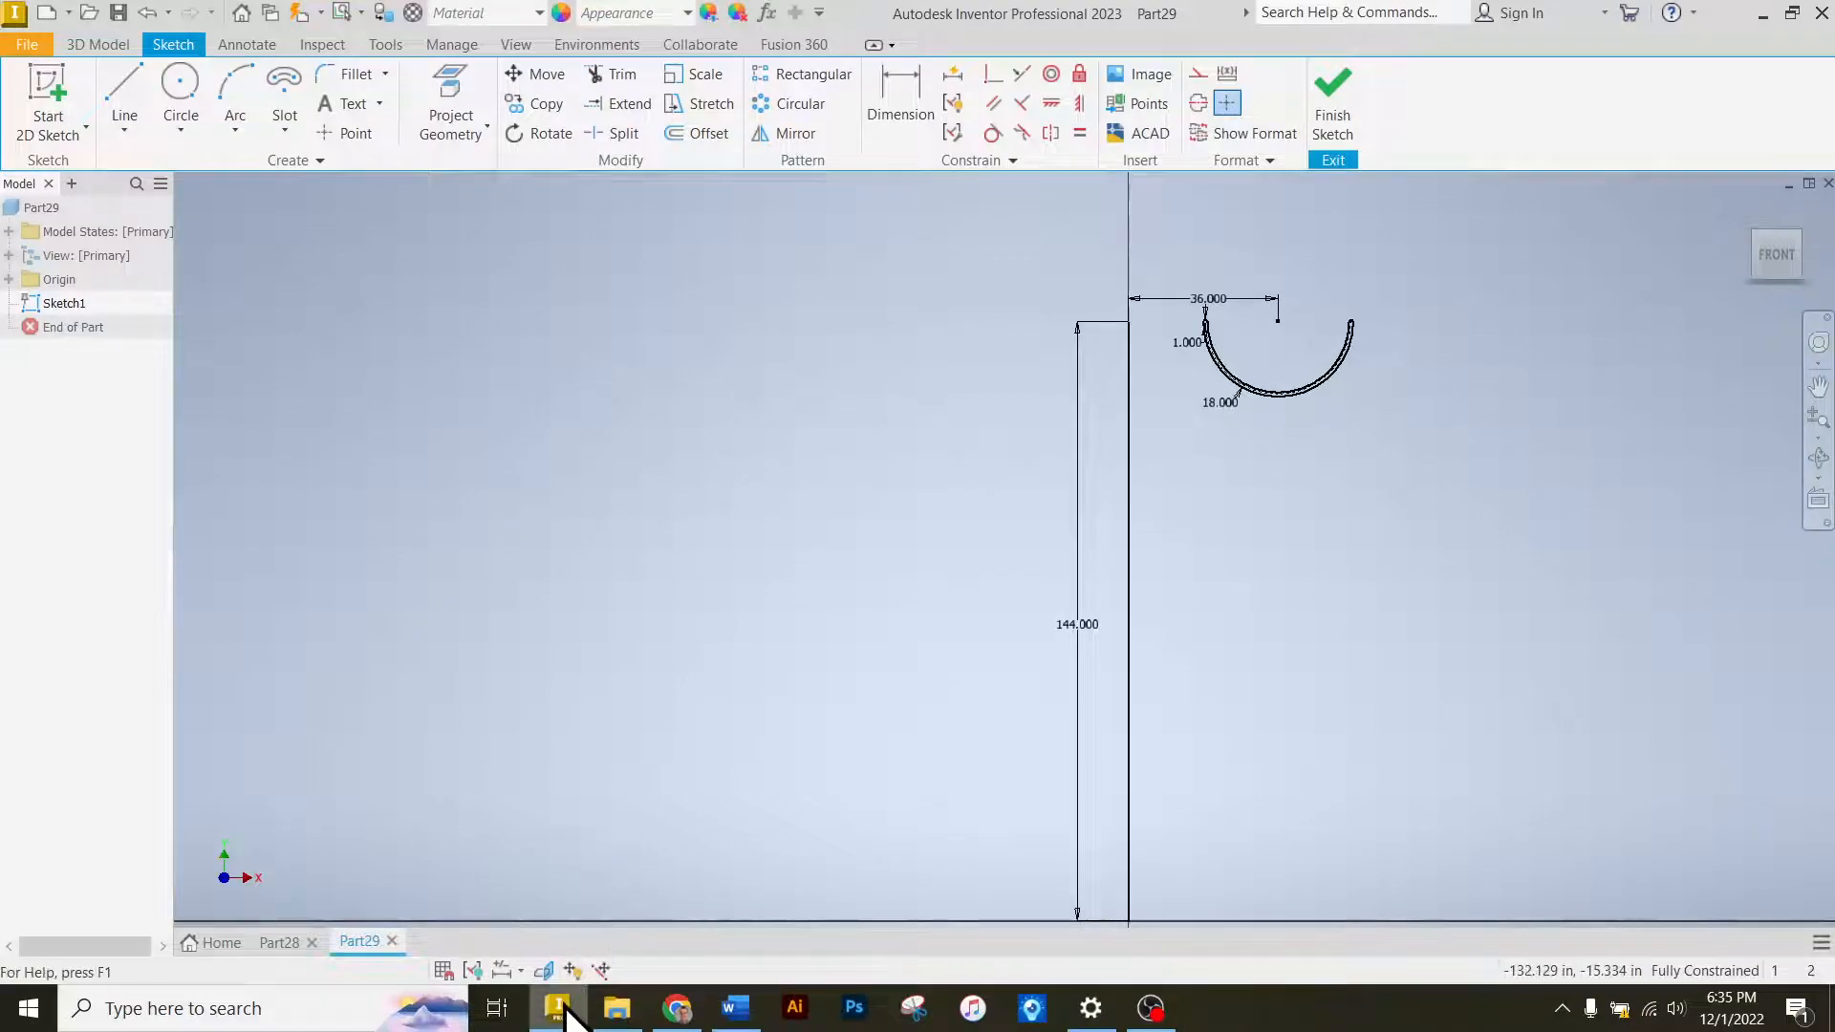
click(1336, 105)
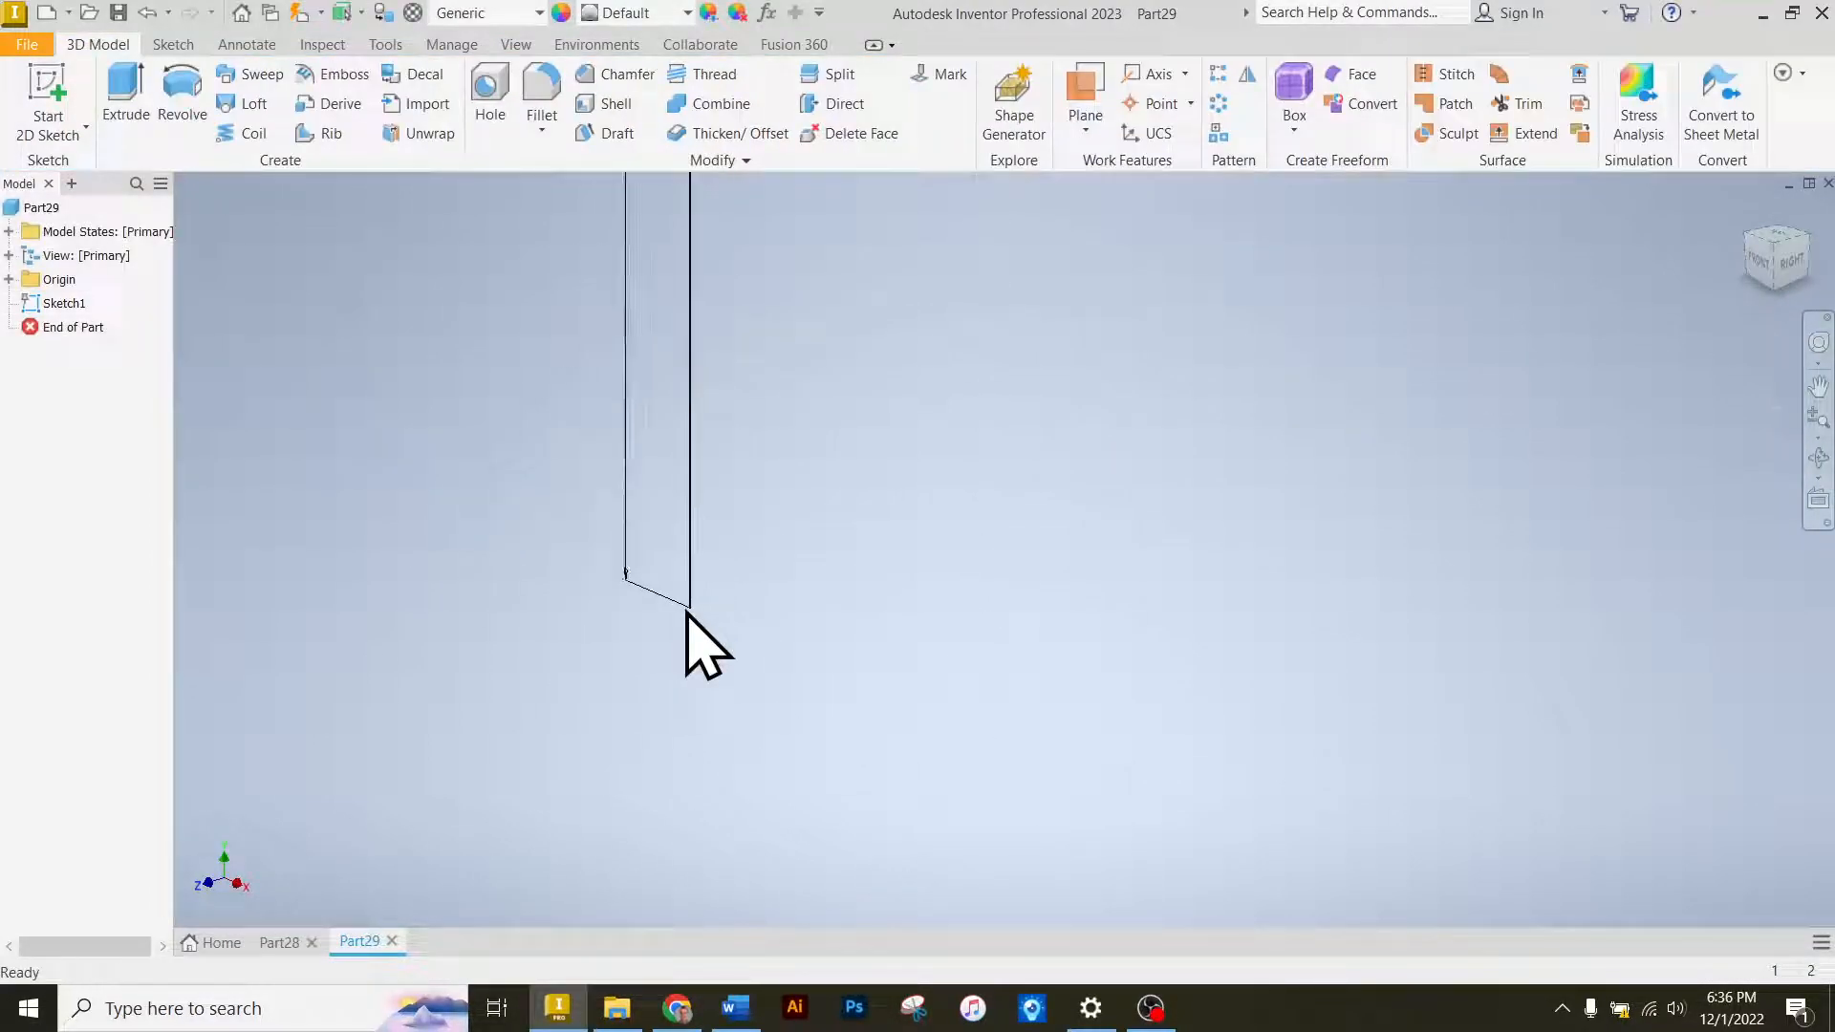
click(260, 136)
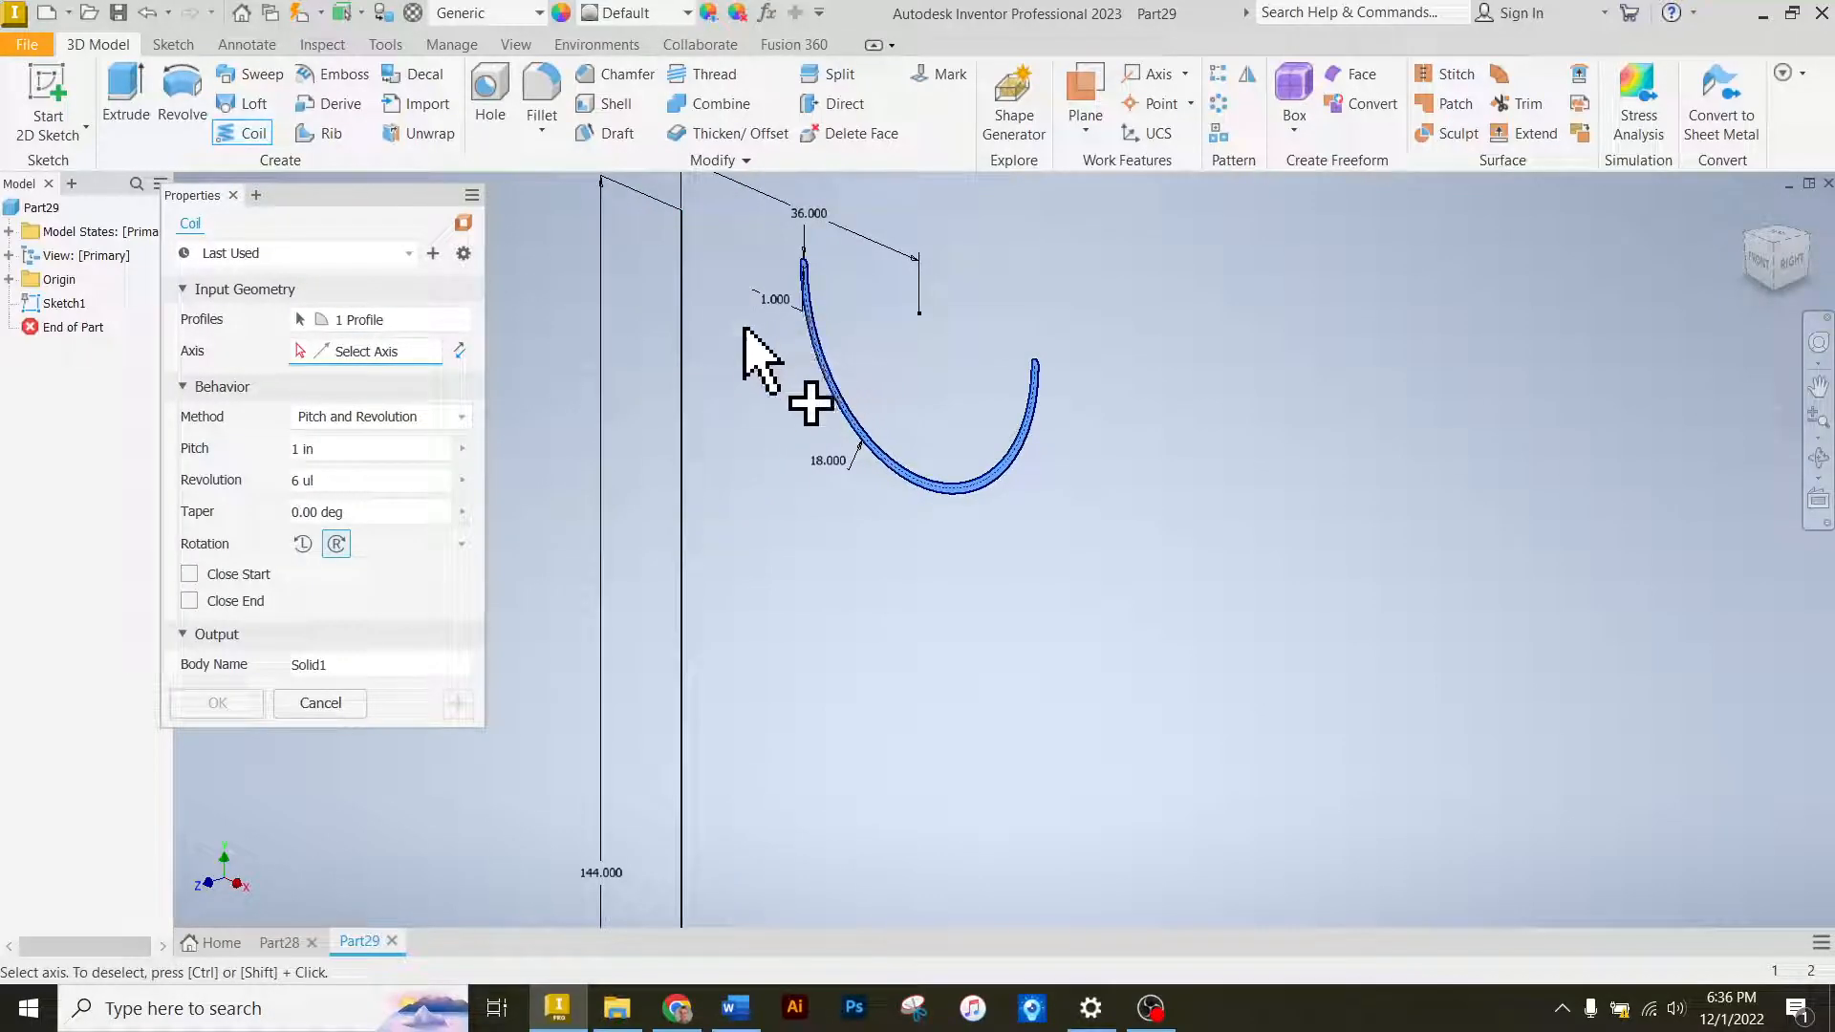
click(681, 375)
scroll(1139, 492, down, 3)
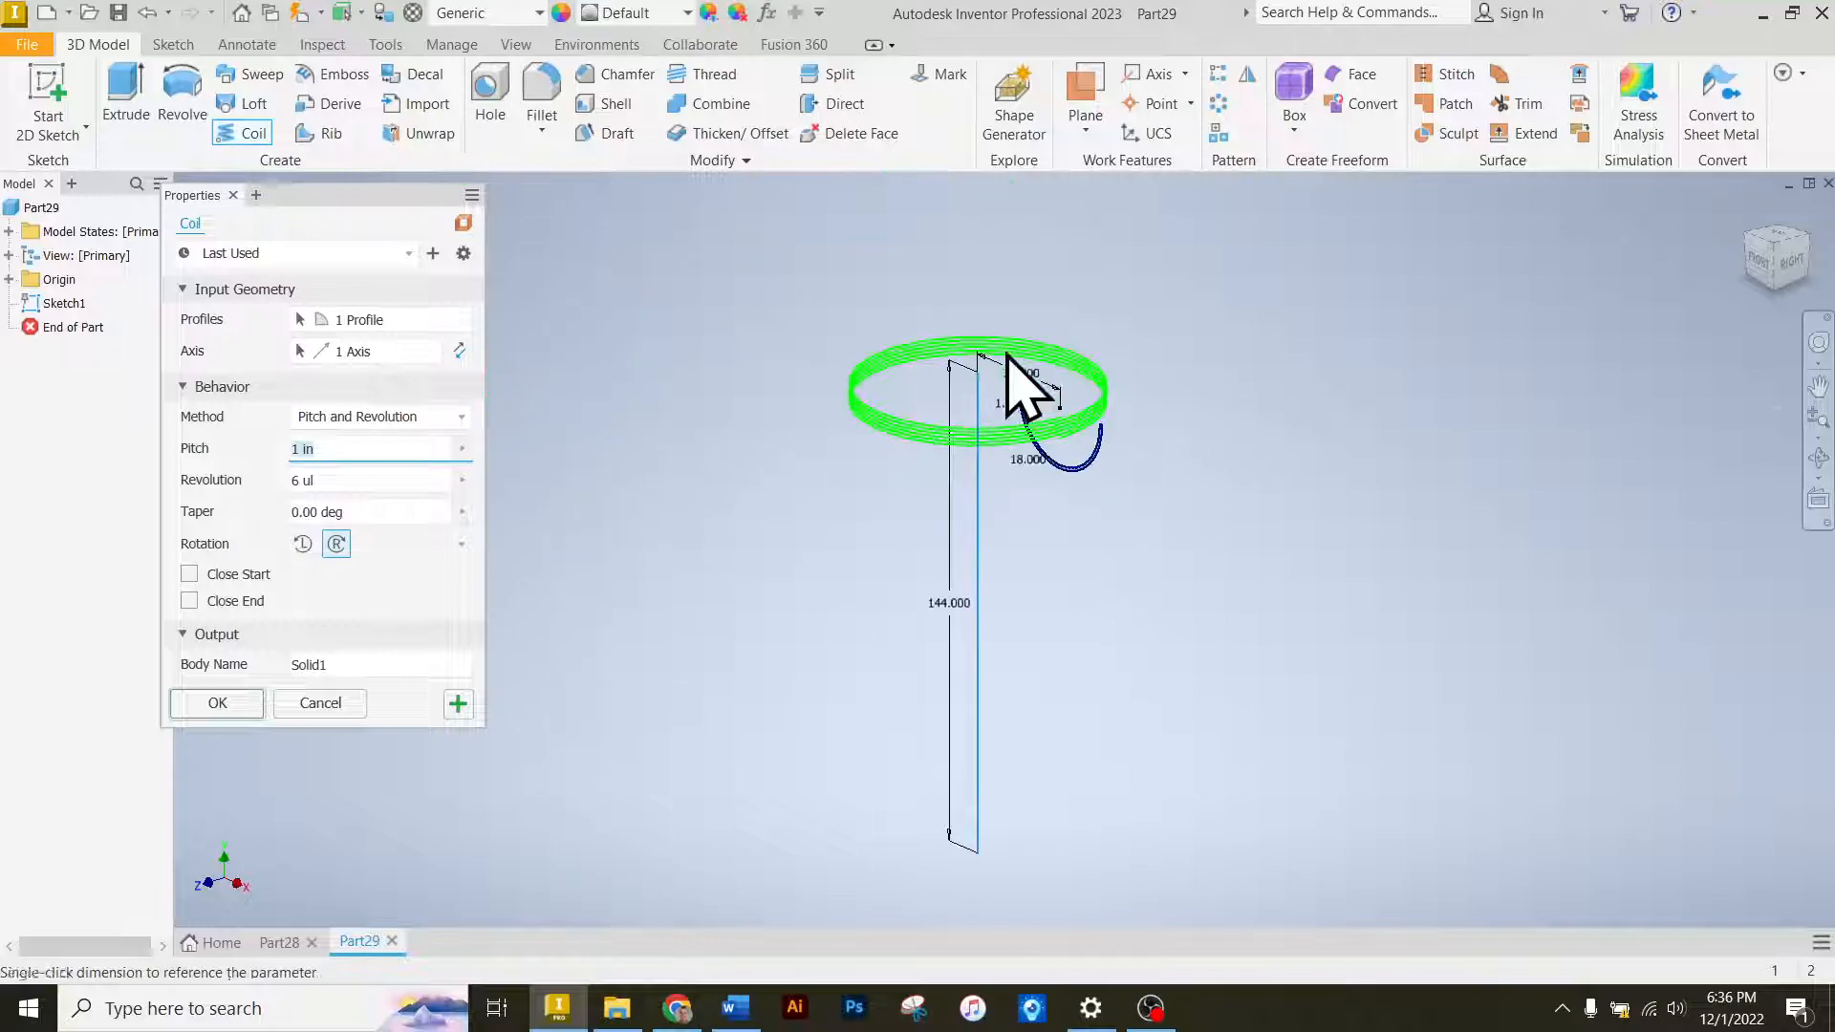
scroll(1007, 356, up, 3)
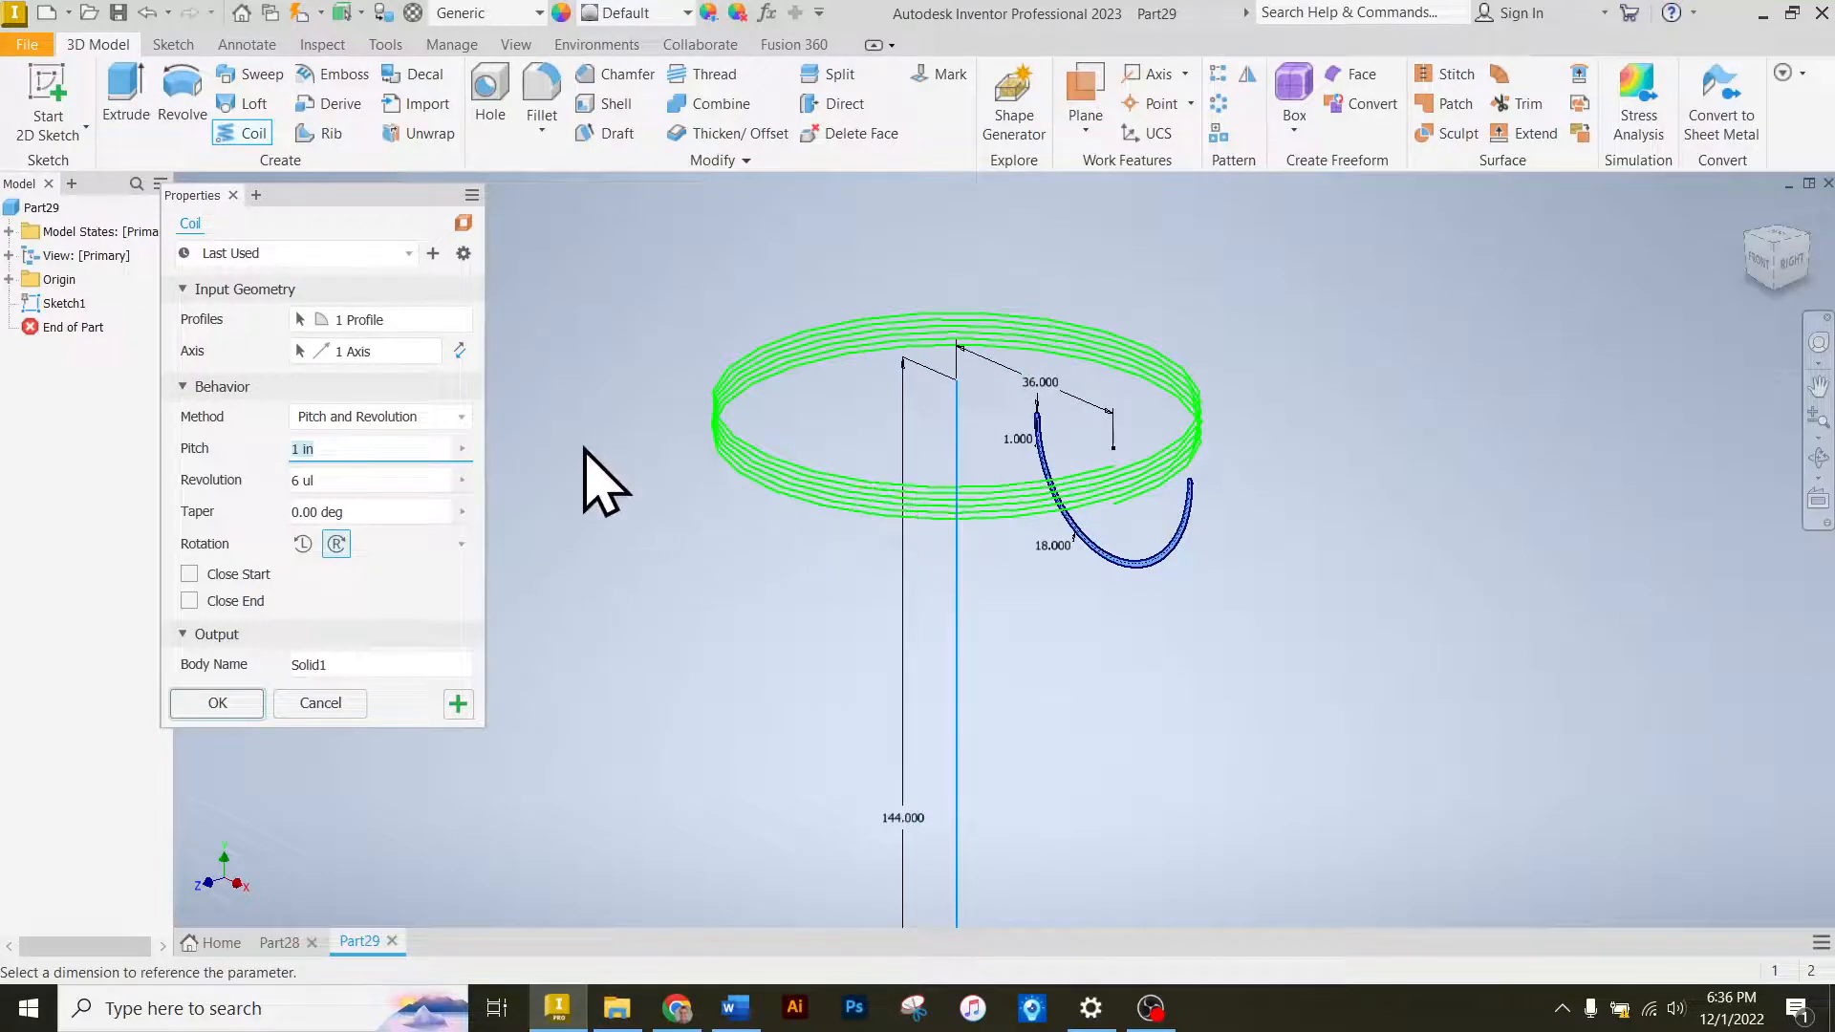
Switch to the browser assignment, check the coil settings shown for this problem, and return to Inventor.
click(696, 1008)
scroll(819, 689, down, 5)
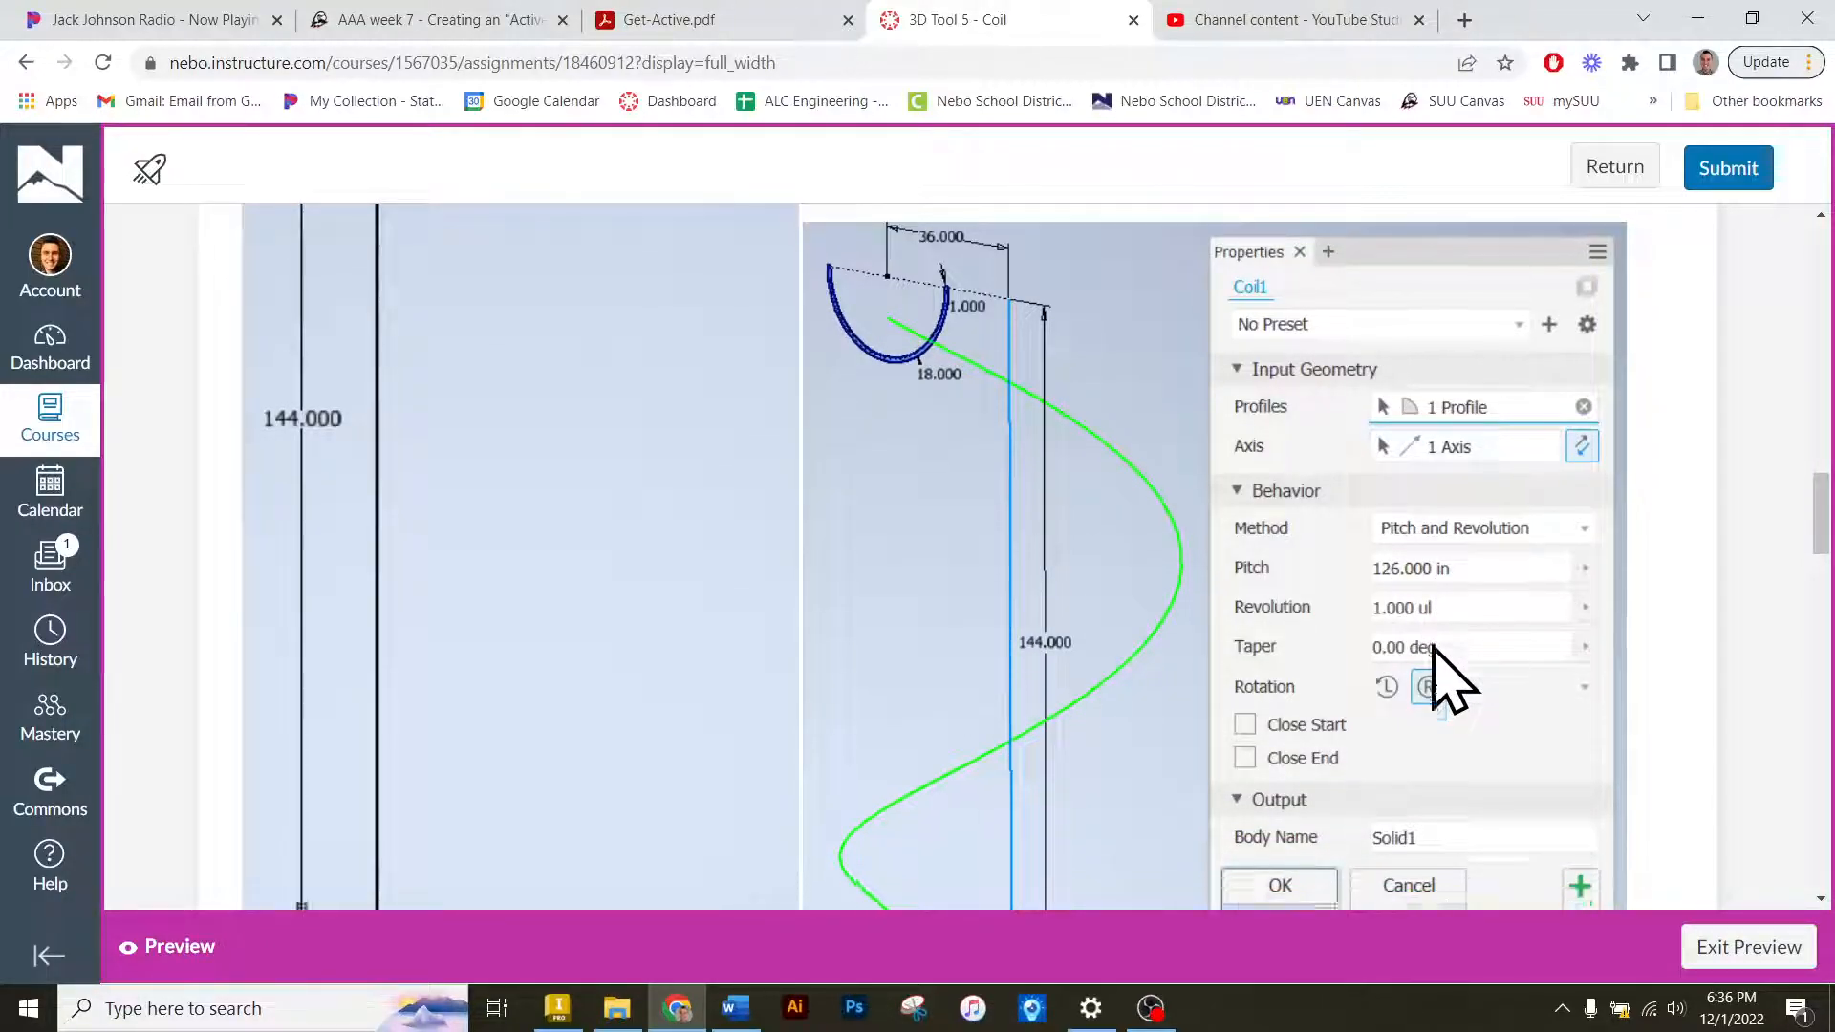
scroll(1376, 593, down, 1)
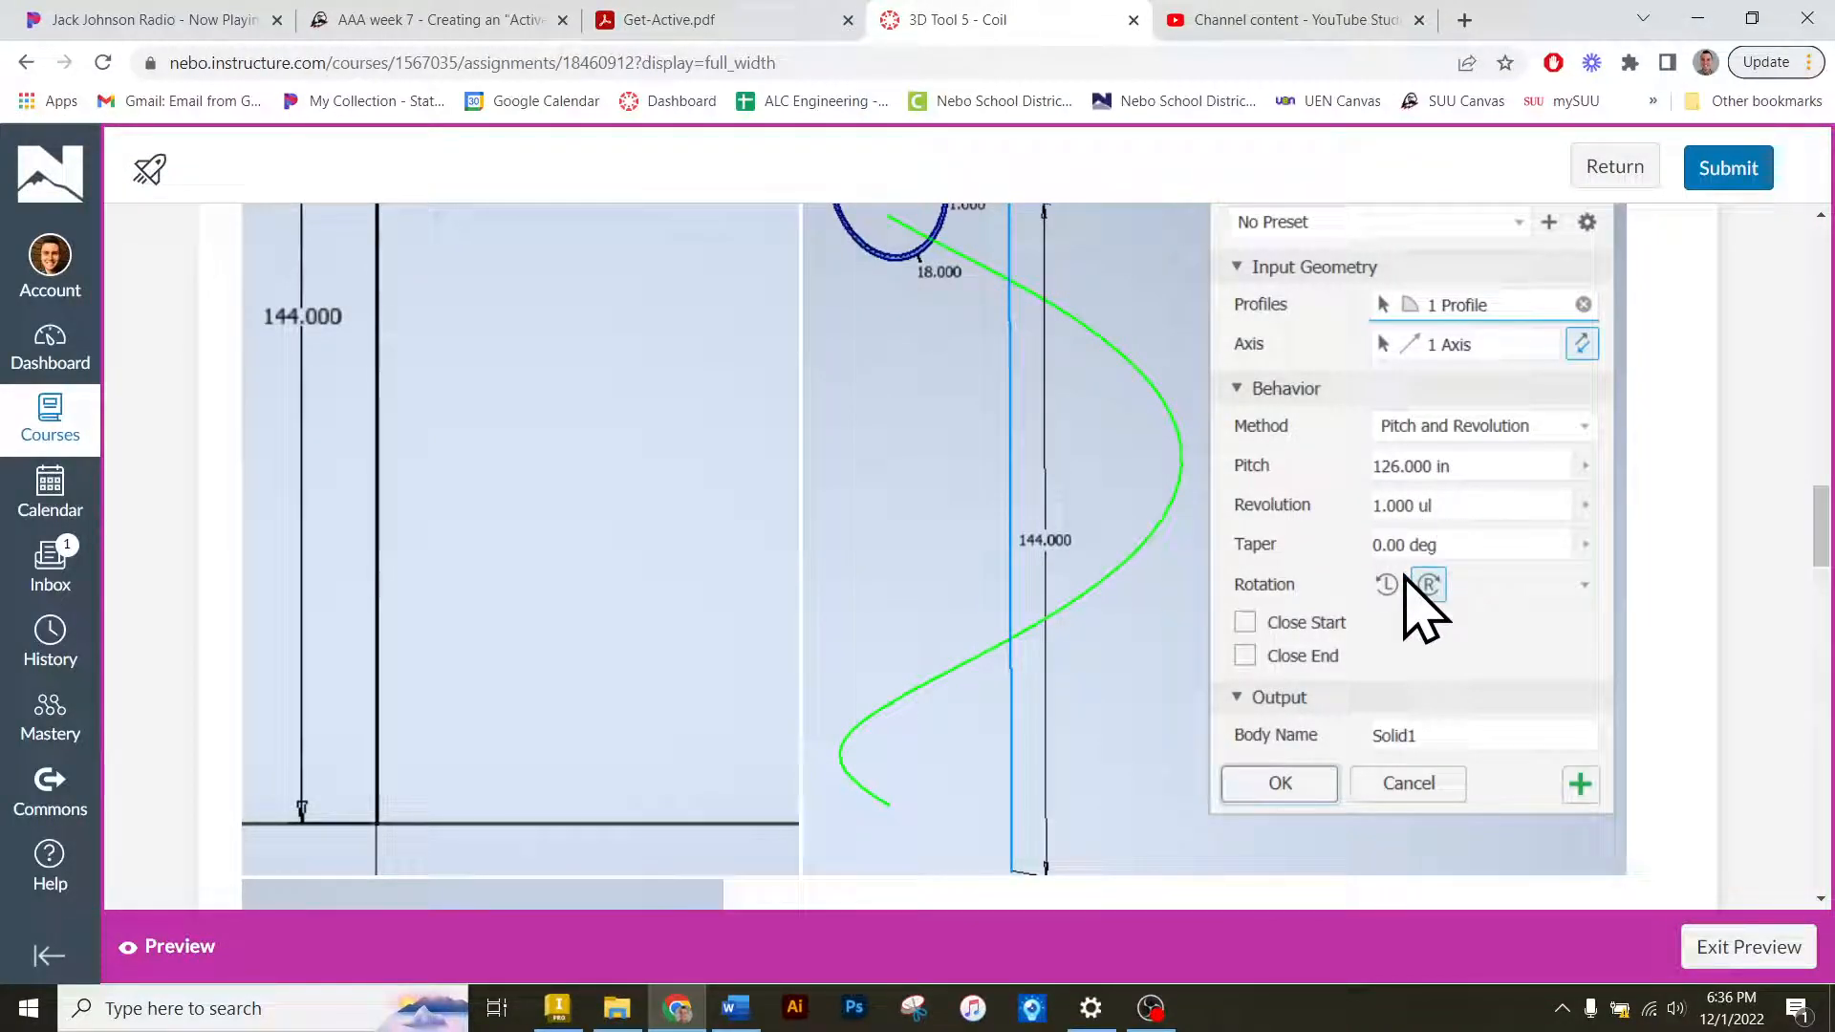
scroll(1417, 597, up, 1)
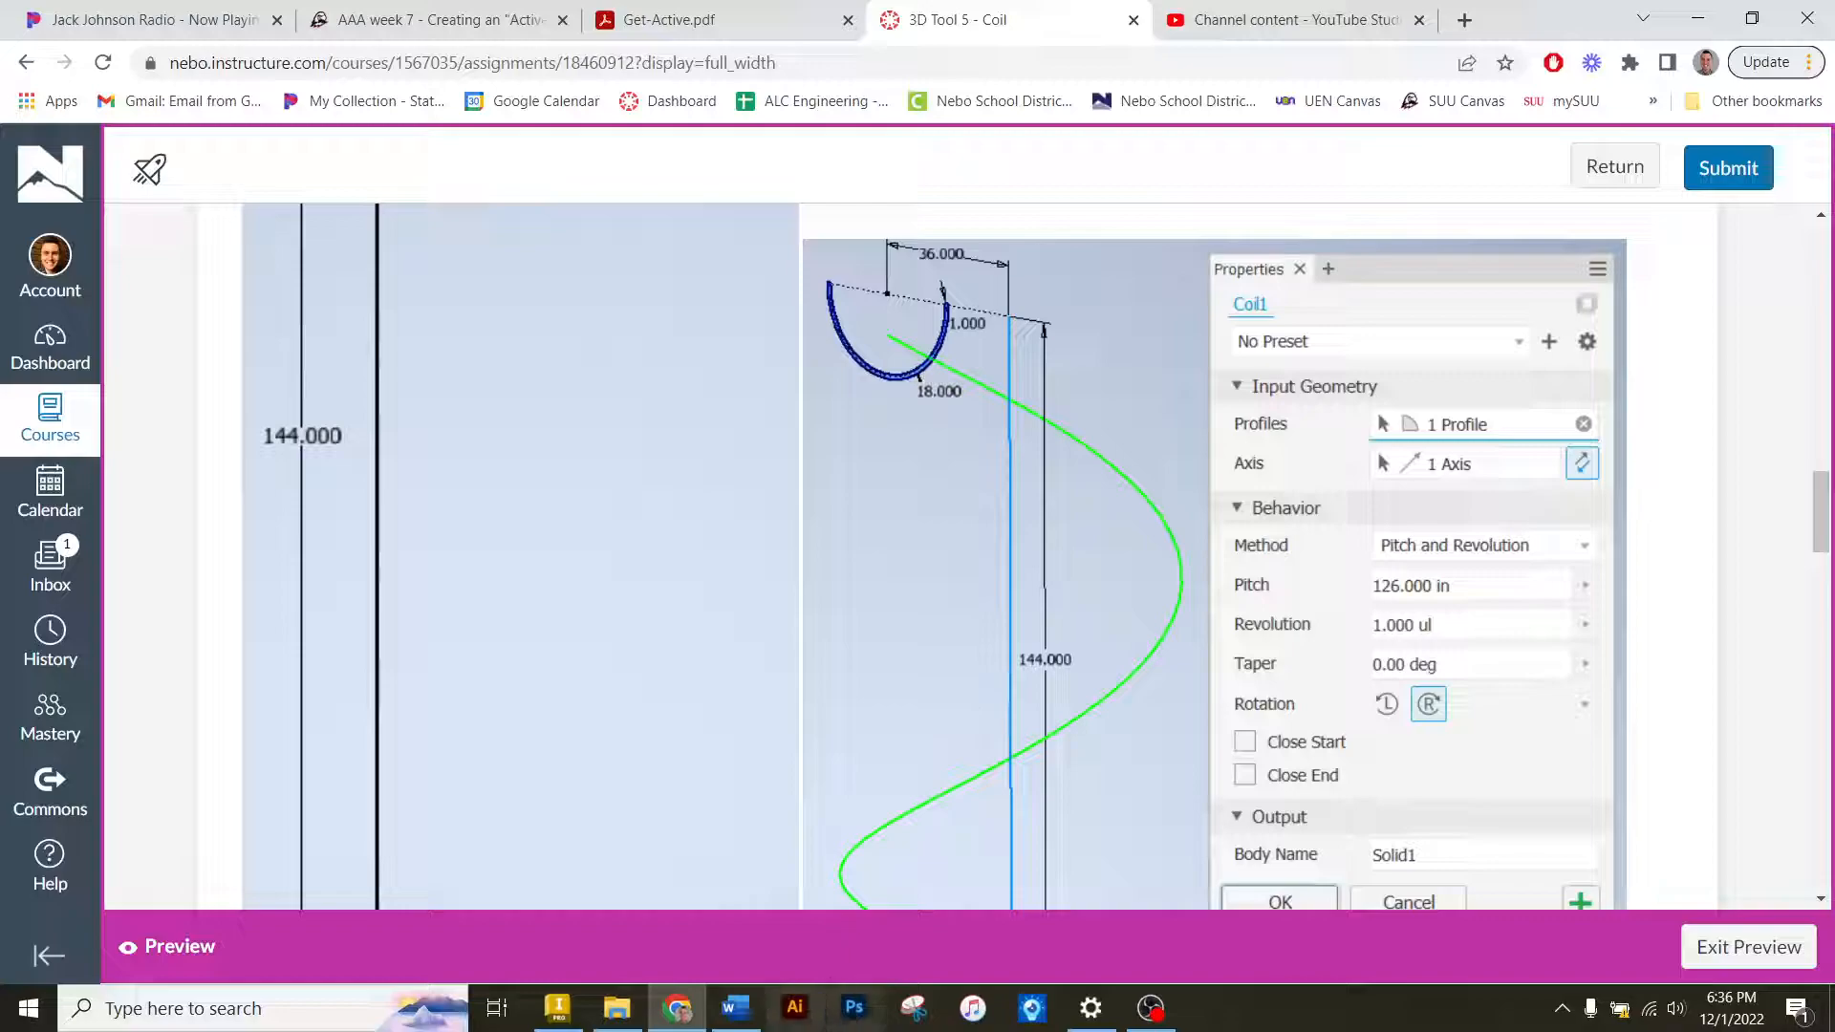
click(678, 1021)
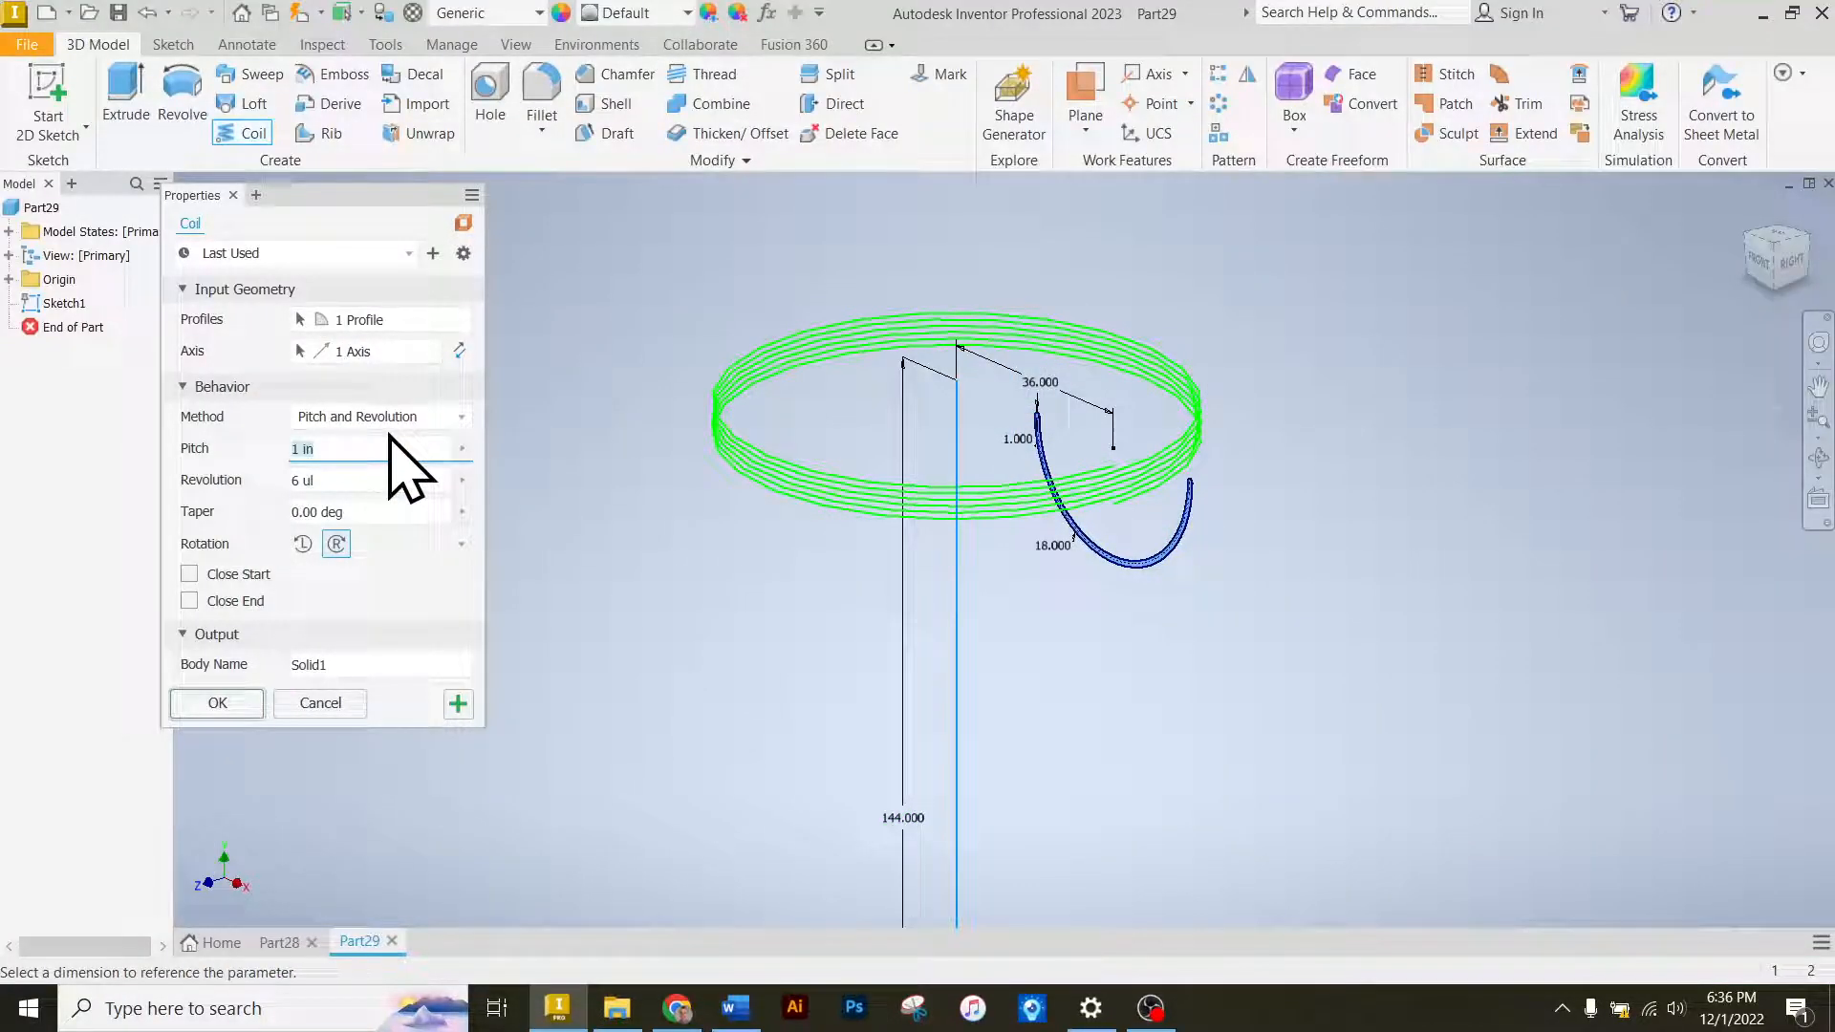
Set the coil's pitch to 124 and its revolution to 1.
text(124)
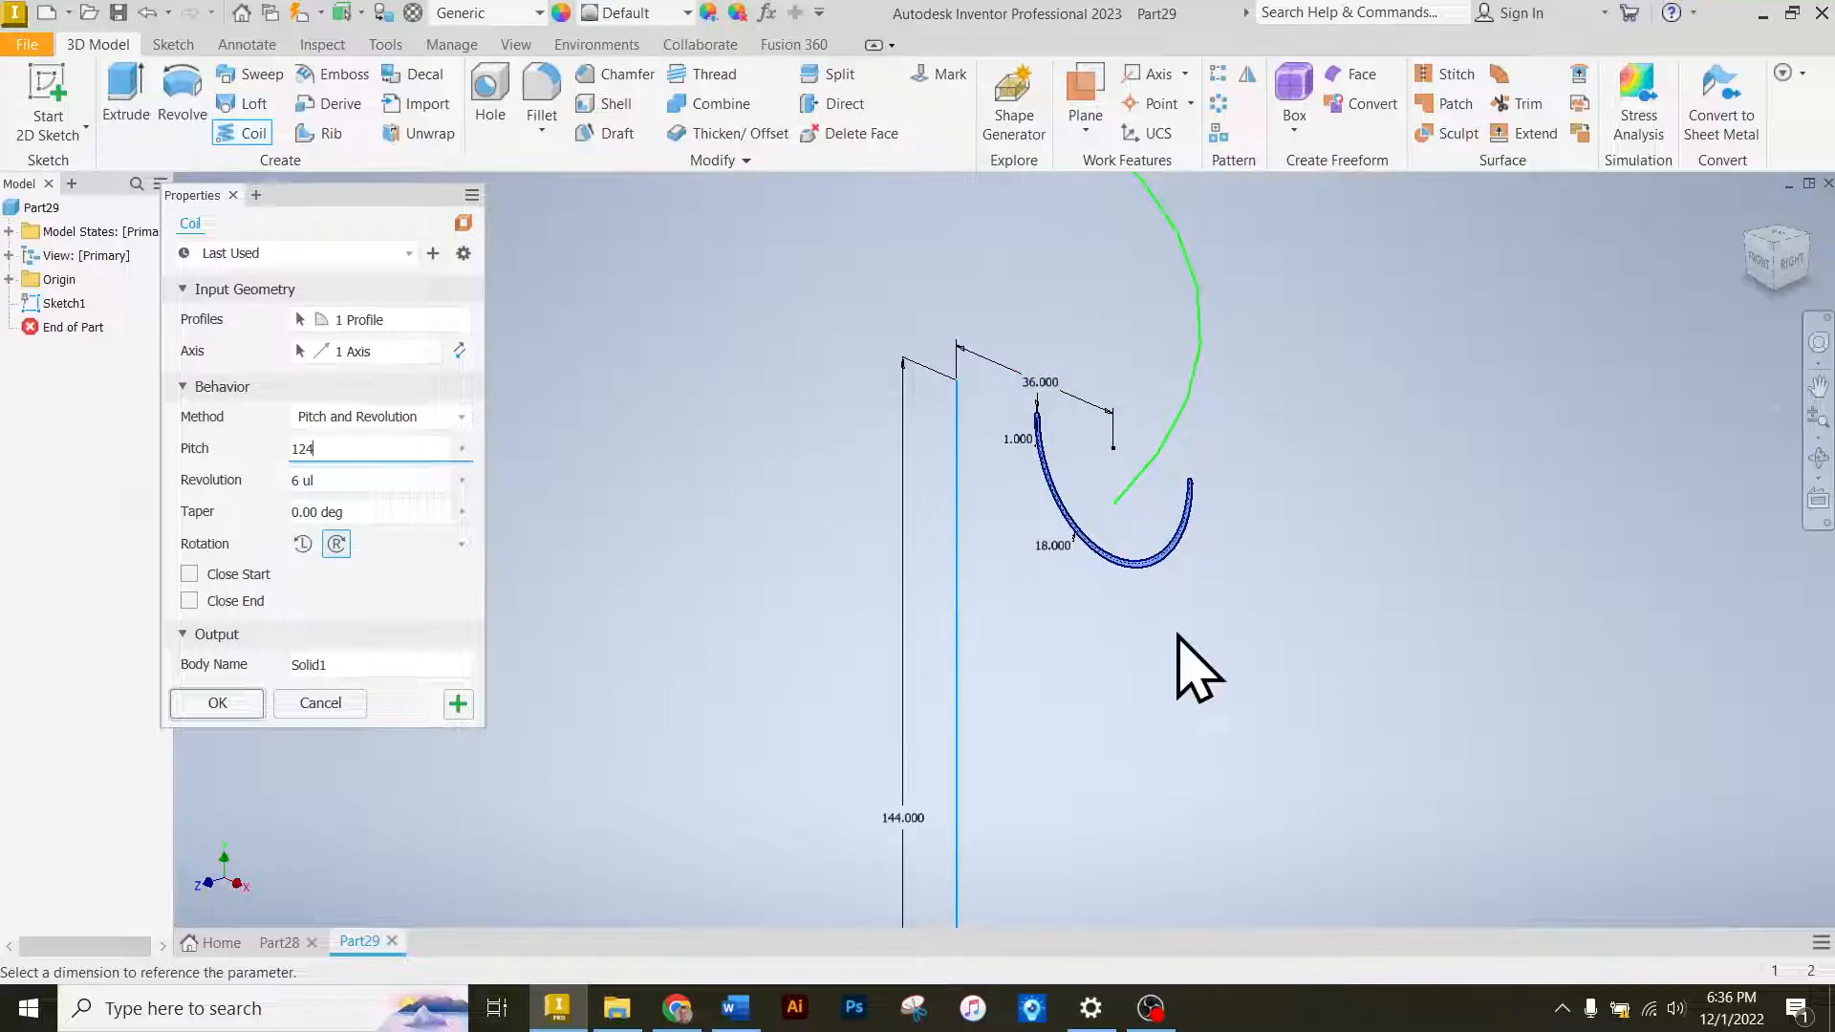
scroll(1185, 664, up, 5)
scroll(1185, 665, down, 6)
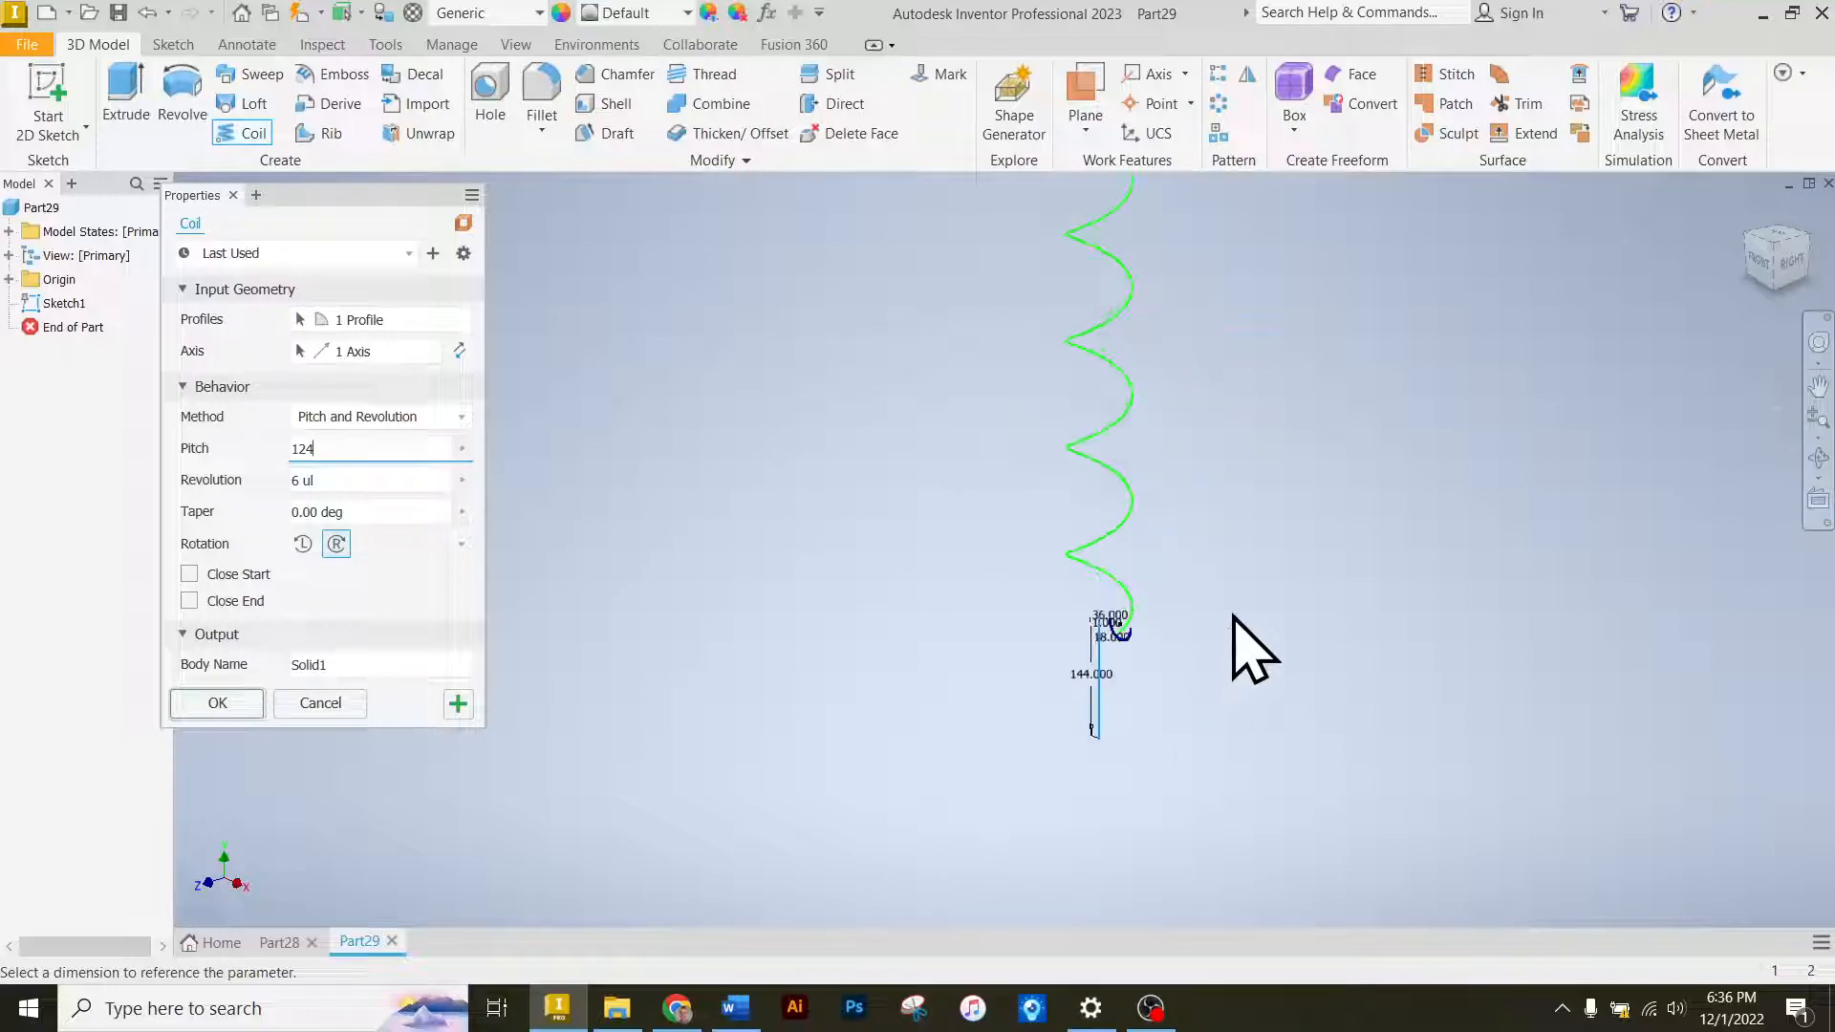
click(311, 478)
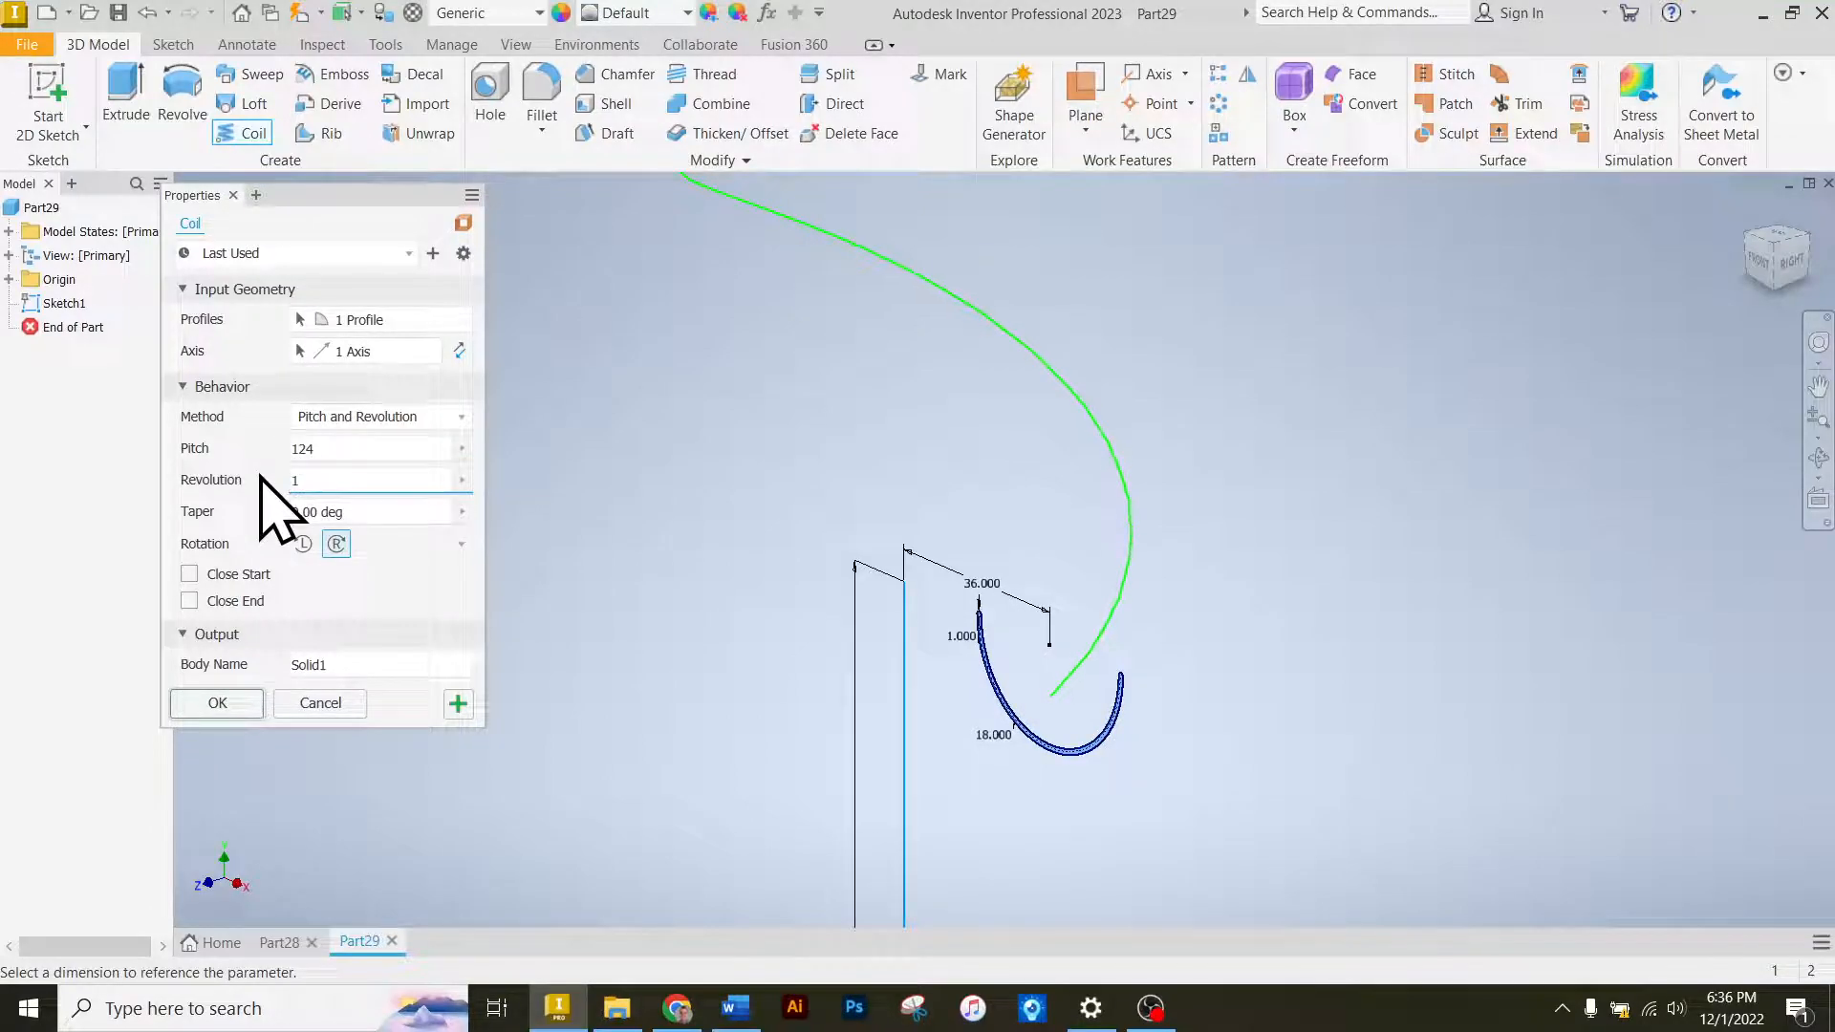
text(1)
Flip the coil's axis direction so it winds downward along the line, and create the coil.
click(458, 351)
scroll(1051, 363, up, 3)
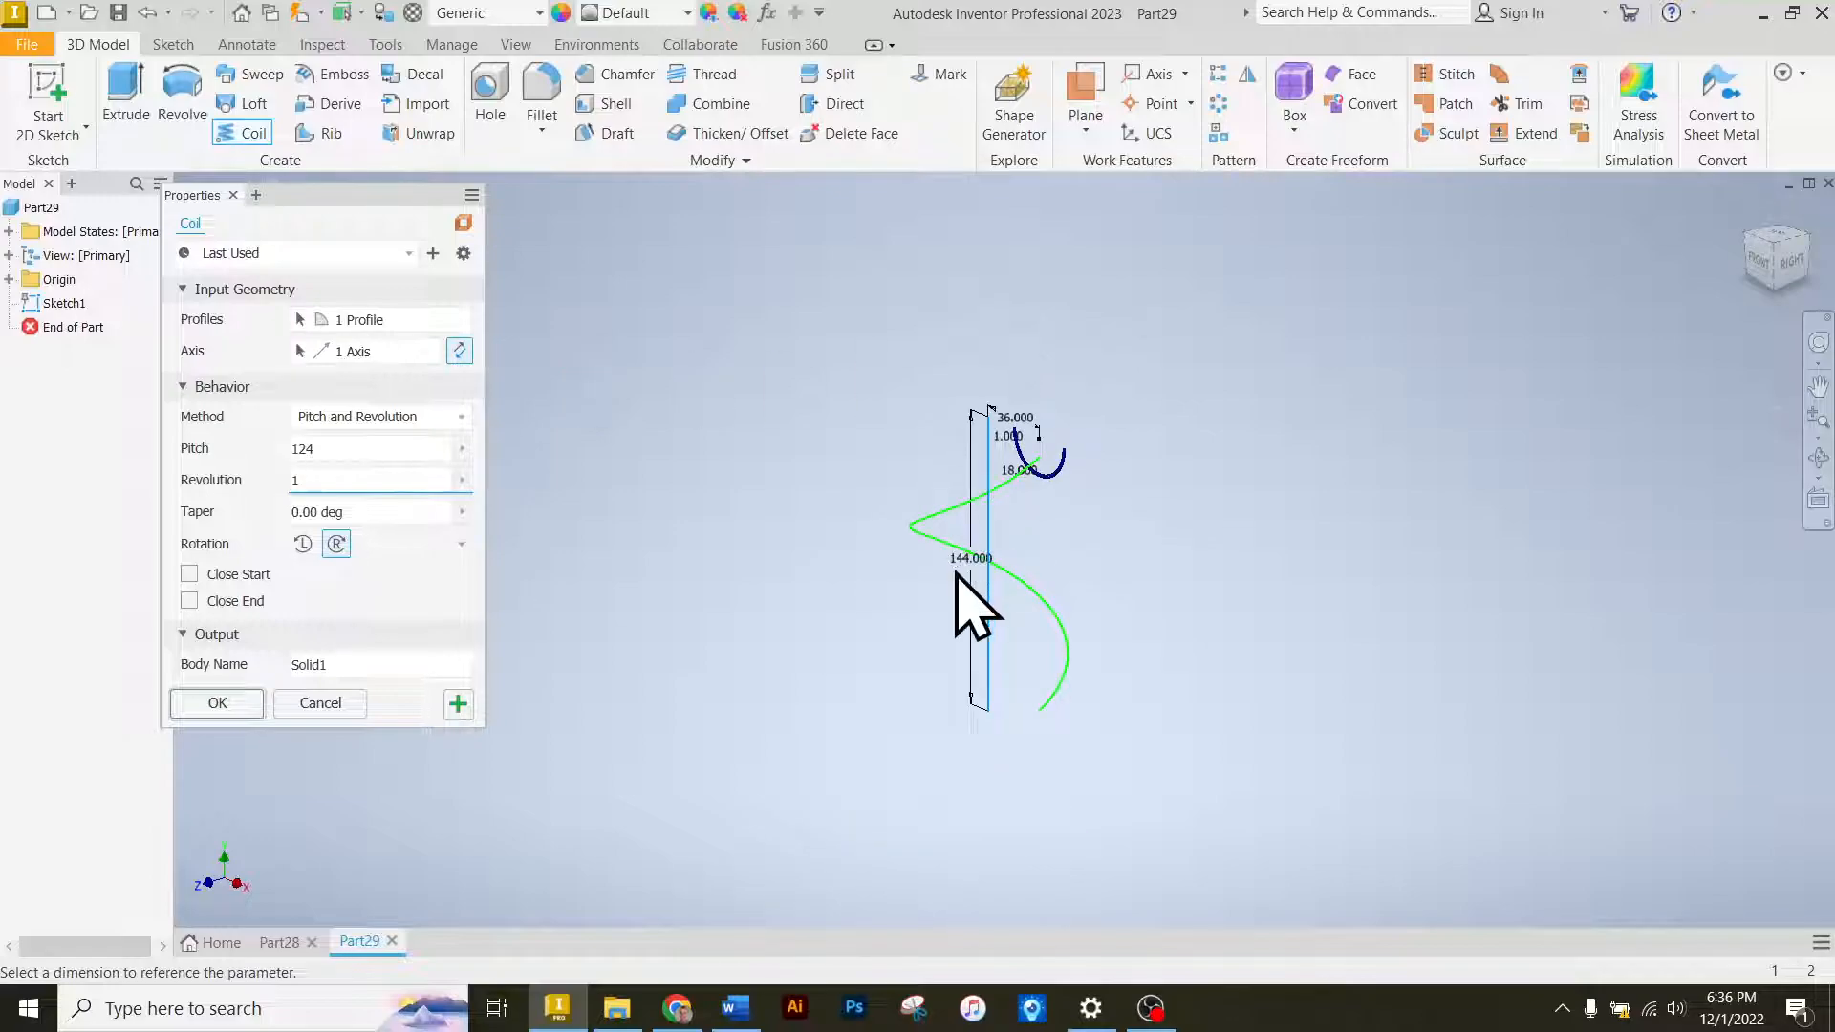
scroll(1038, 509, down, 3)
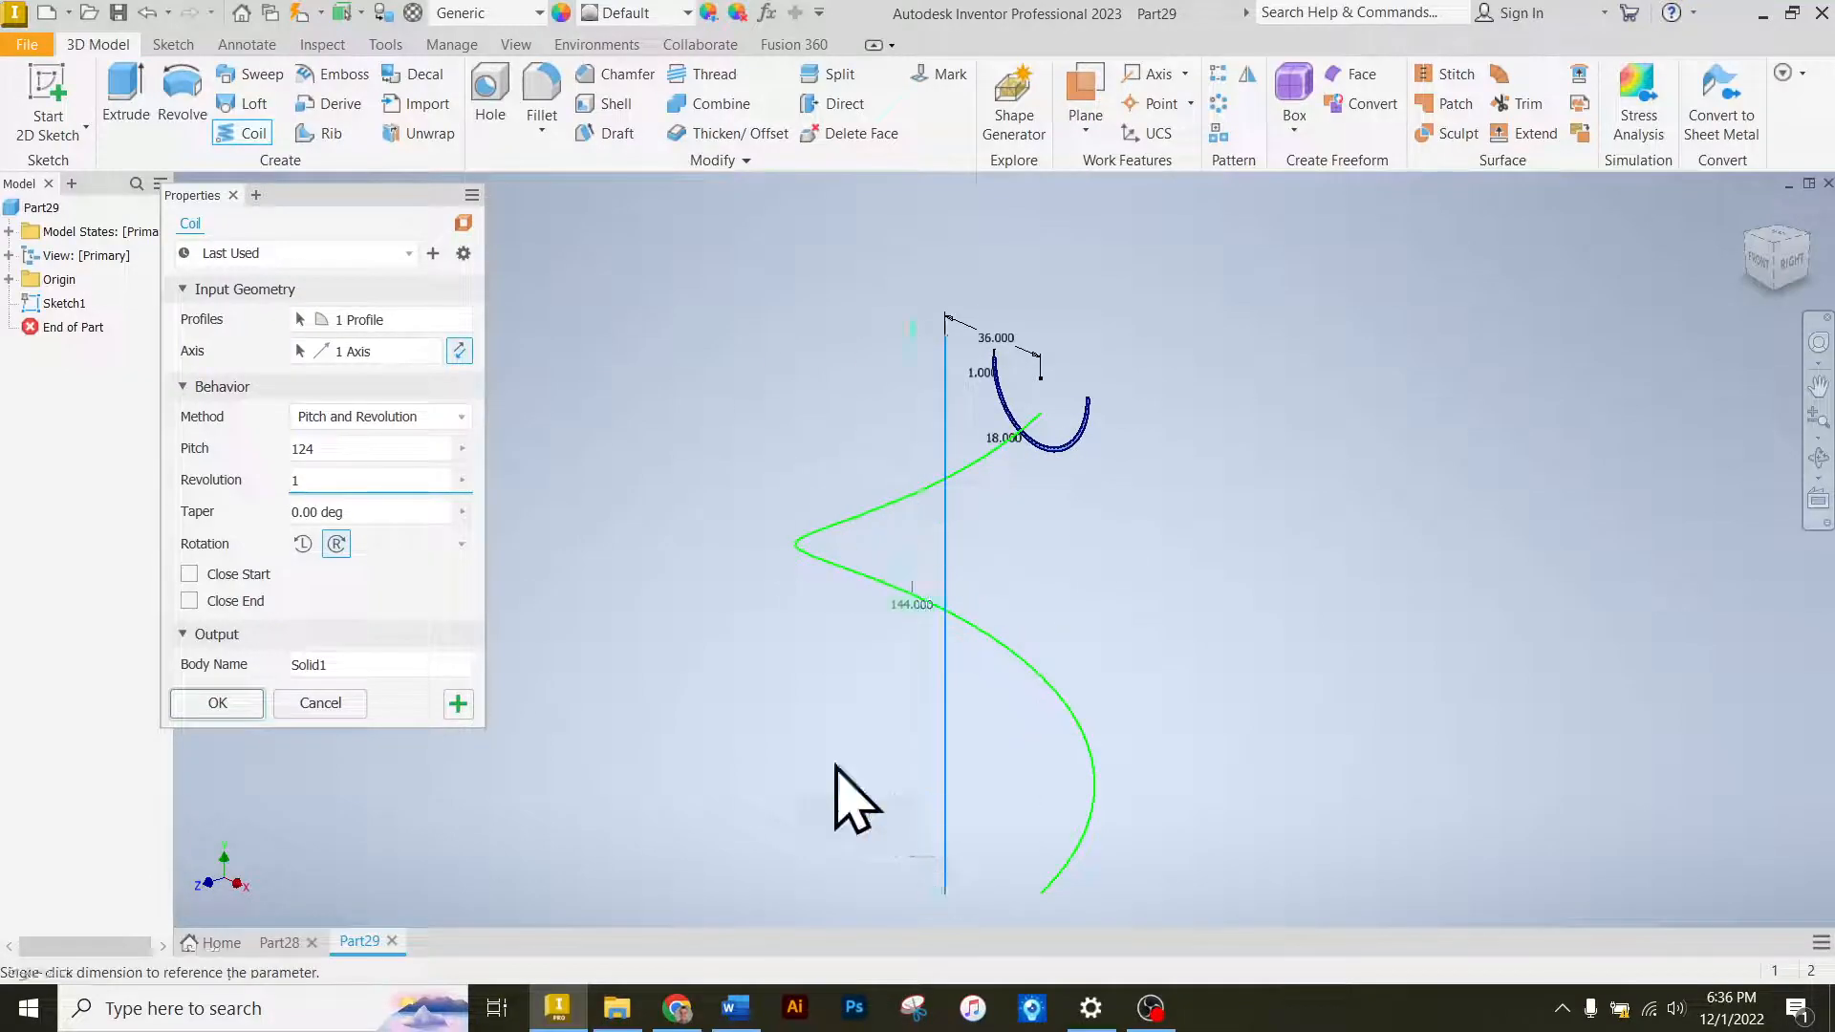
click(218, 704)
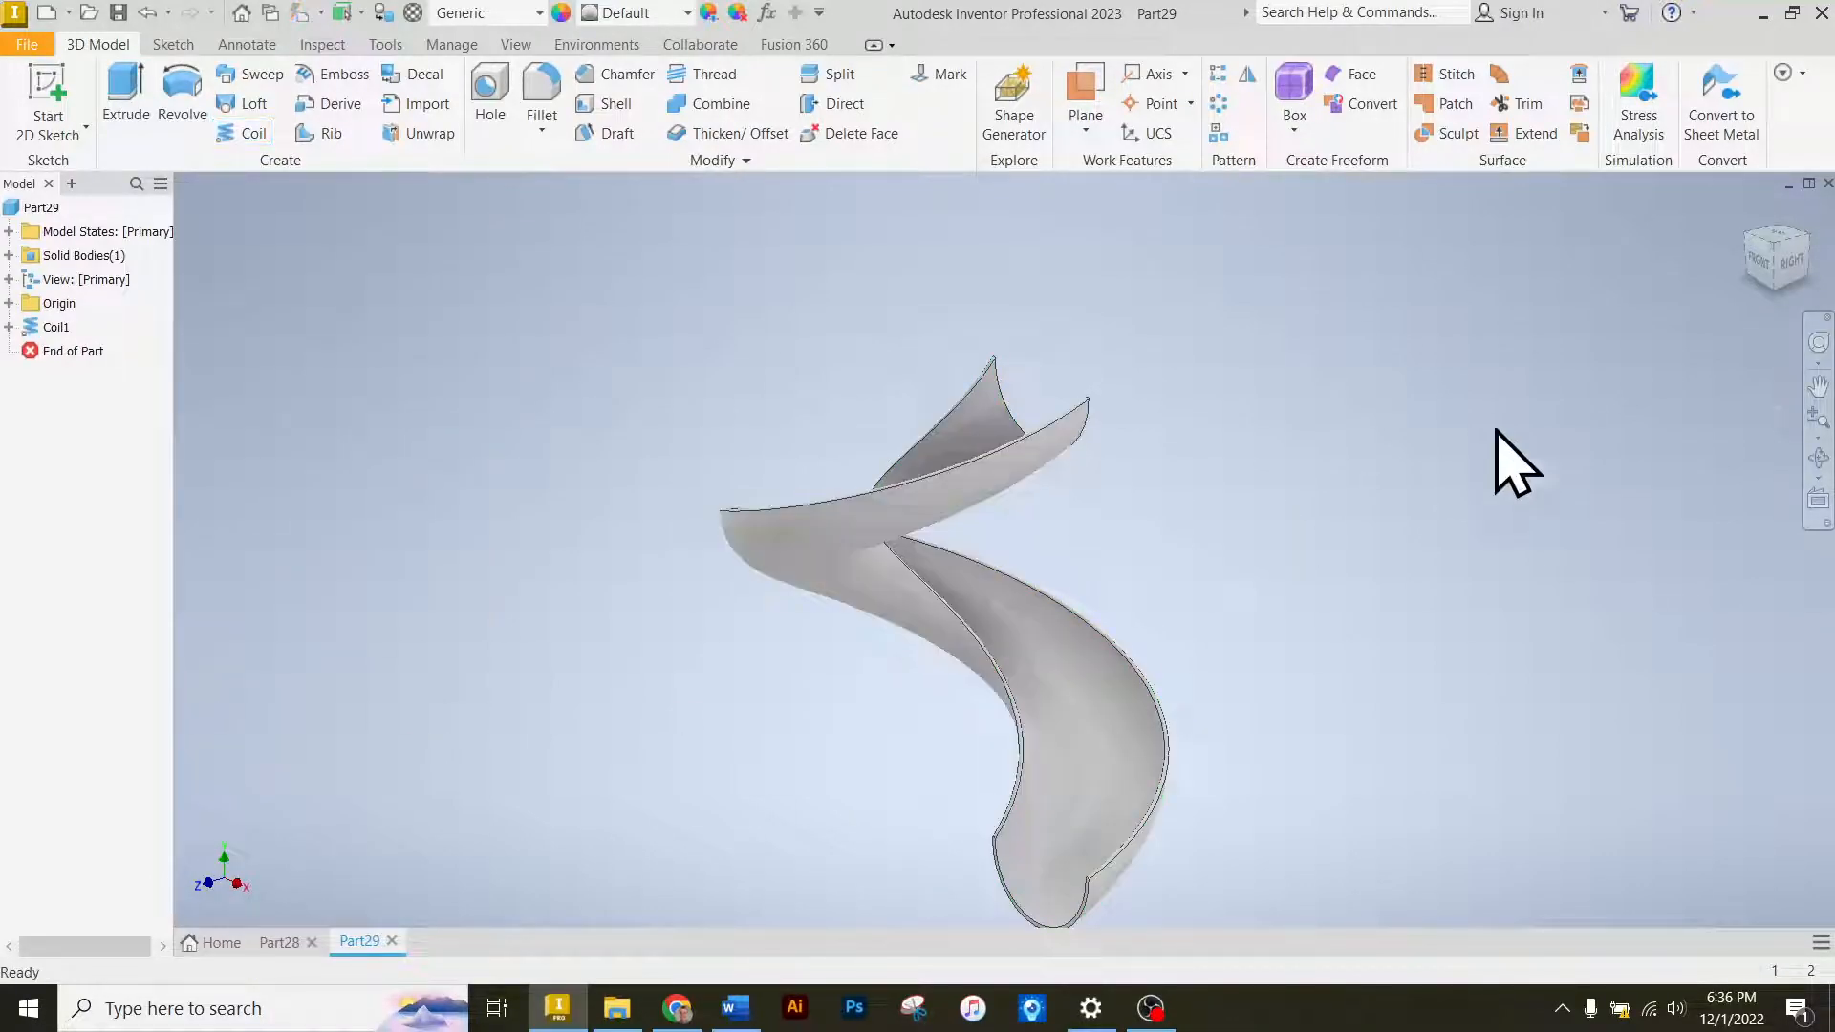
Apply the Knurled 45 appearance to the coiled slide and inspect it from several sides.
drag(1780, 257, 1587, 263)
drag(1718, 221, 1718, 244)
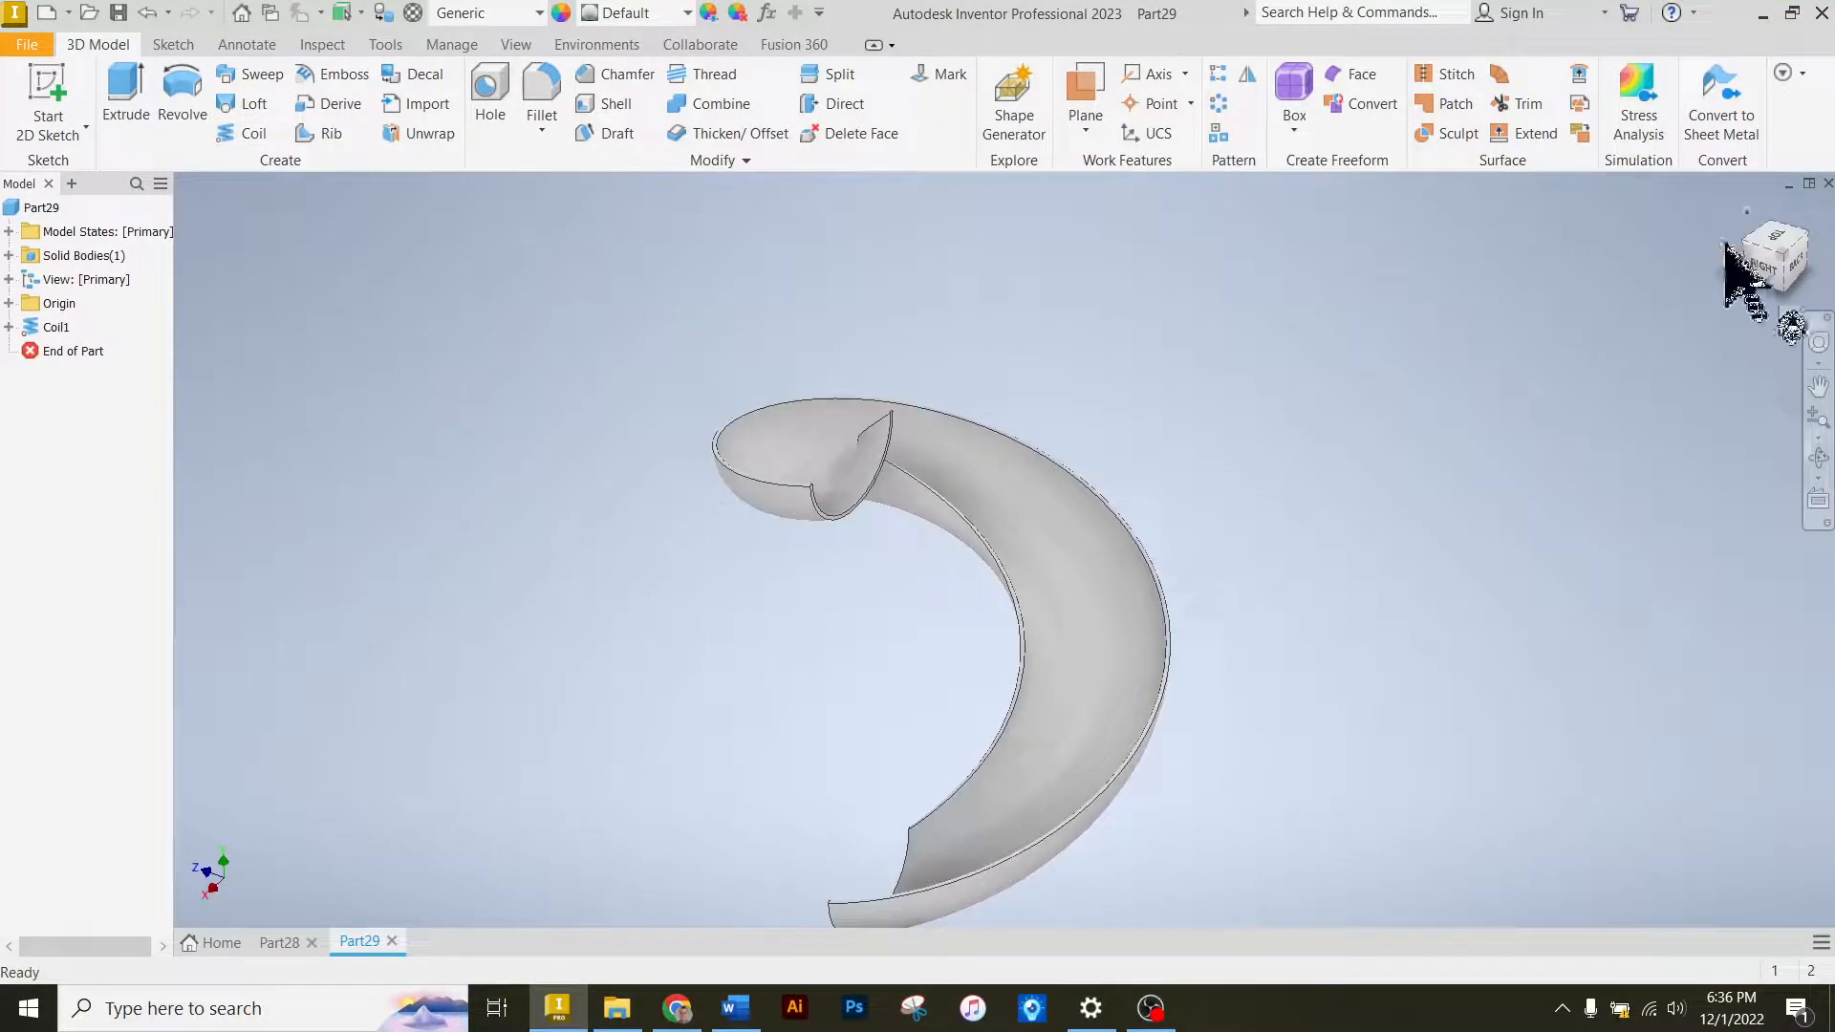
click(687, 15)
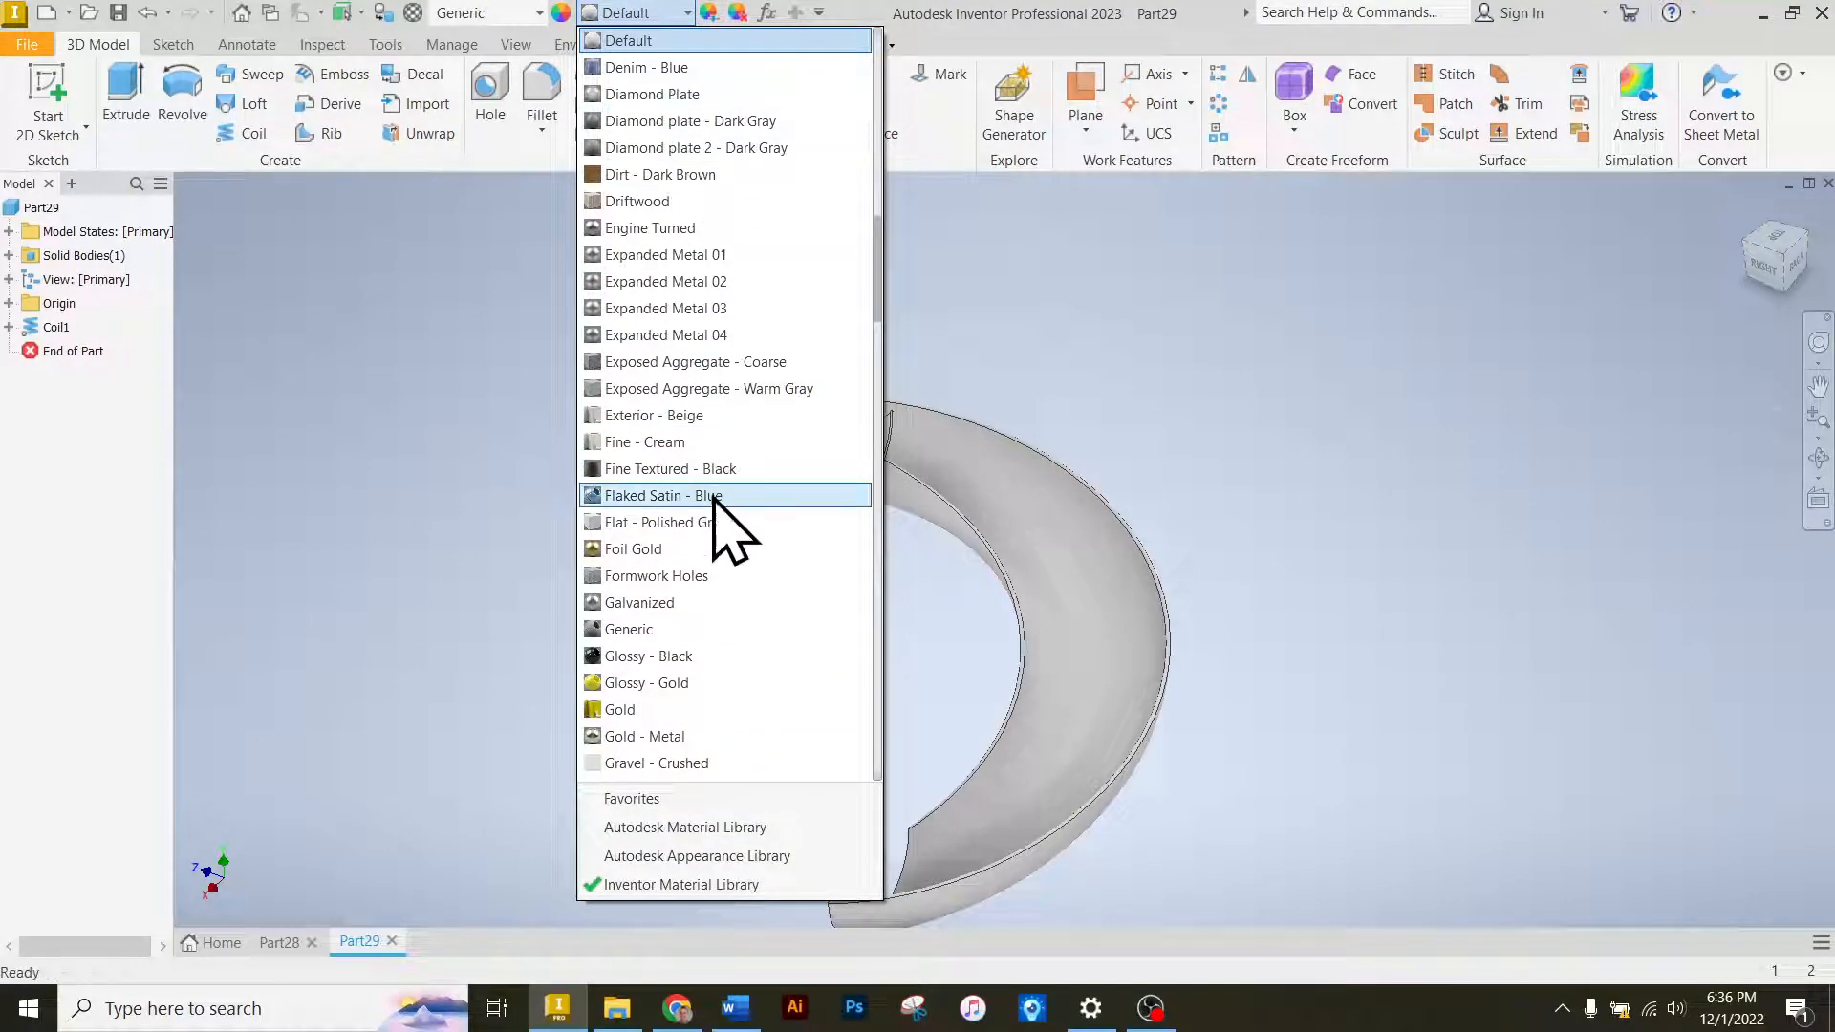
scroll(728, 606, down, 6)
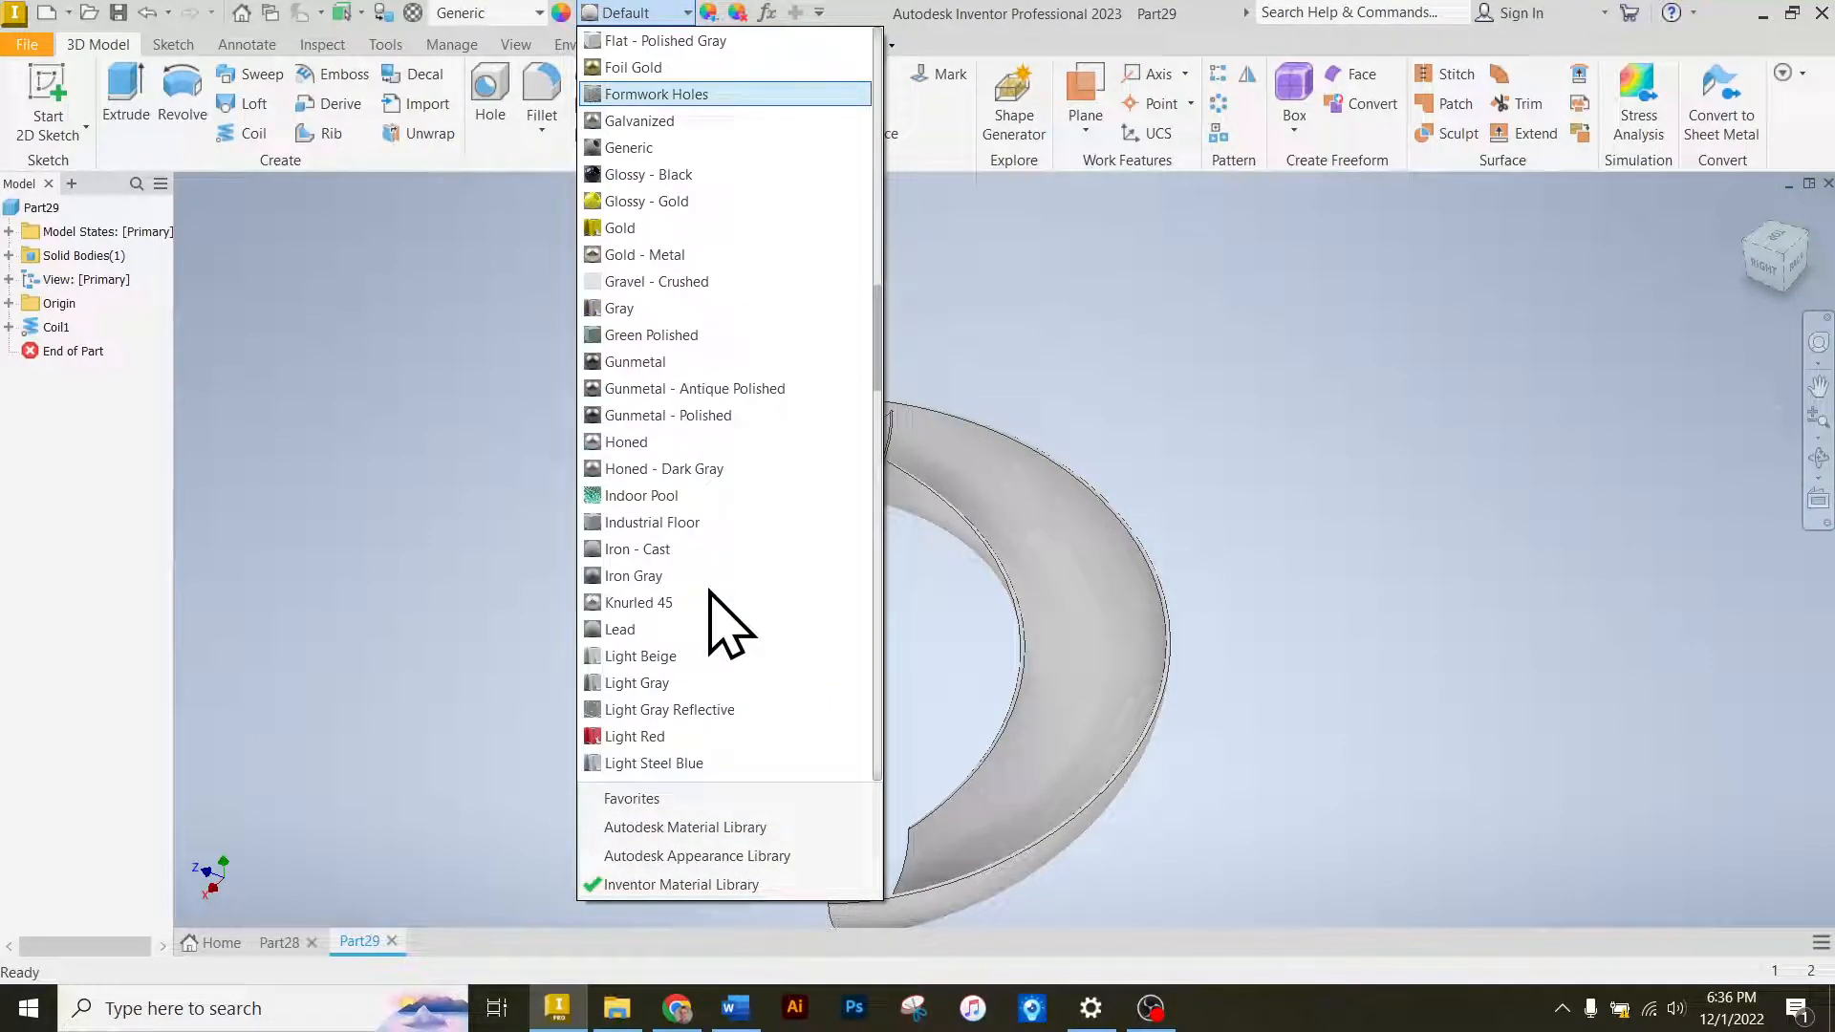
click(669, 603)
drag(1770, 251, 1766, 206)
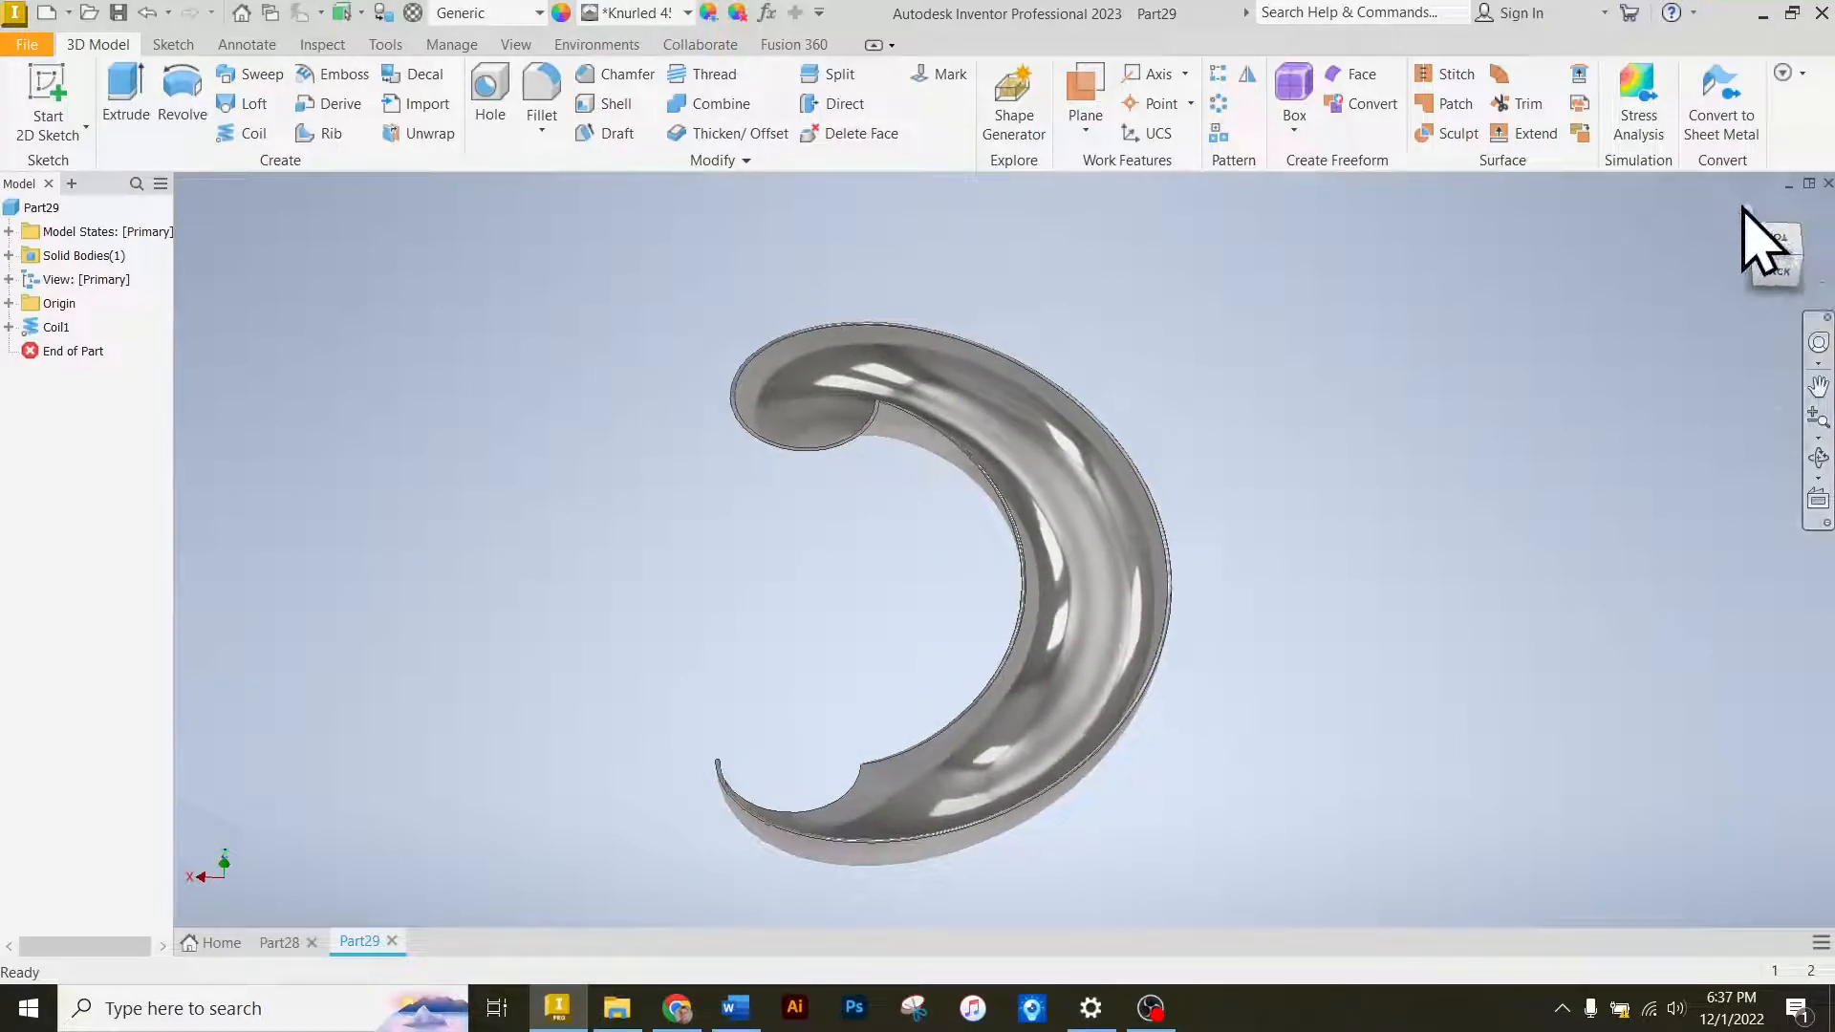
click(1745, 209)
mouse_move(1788, 272)
mouse_down()
mouse_move(1779, 191)
mouse_move(1759, 287)
mouse_up()
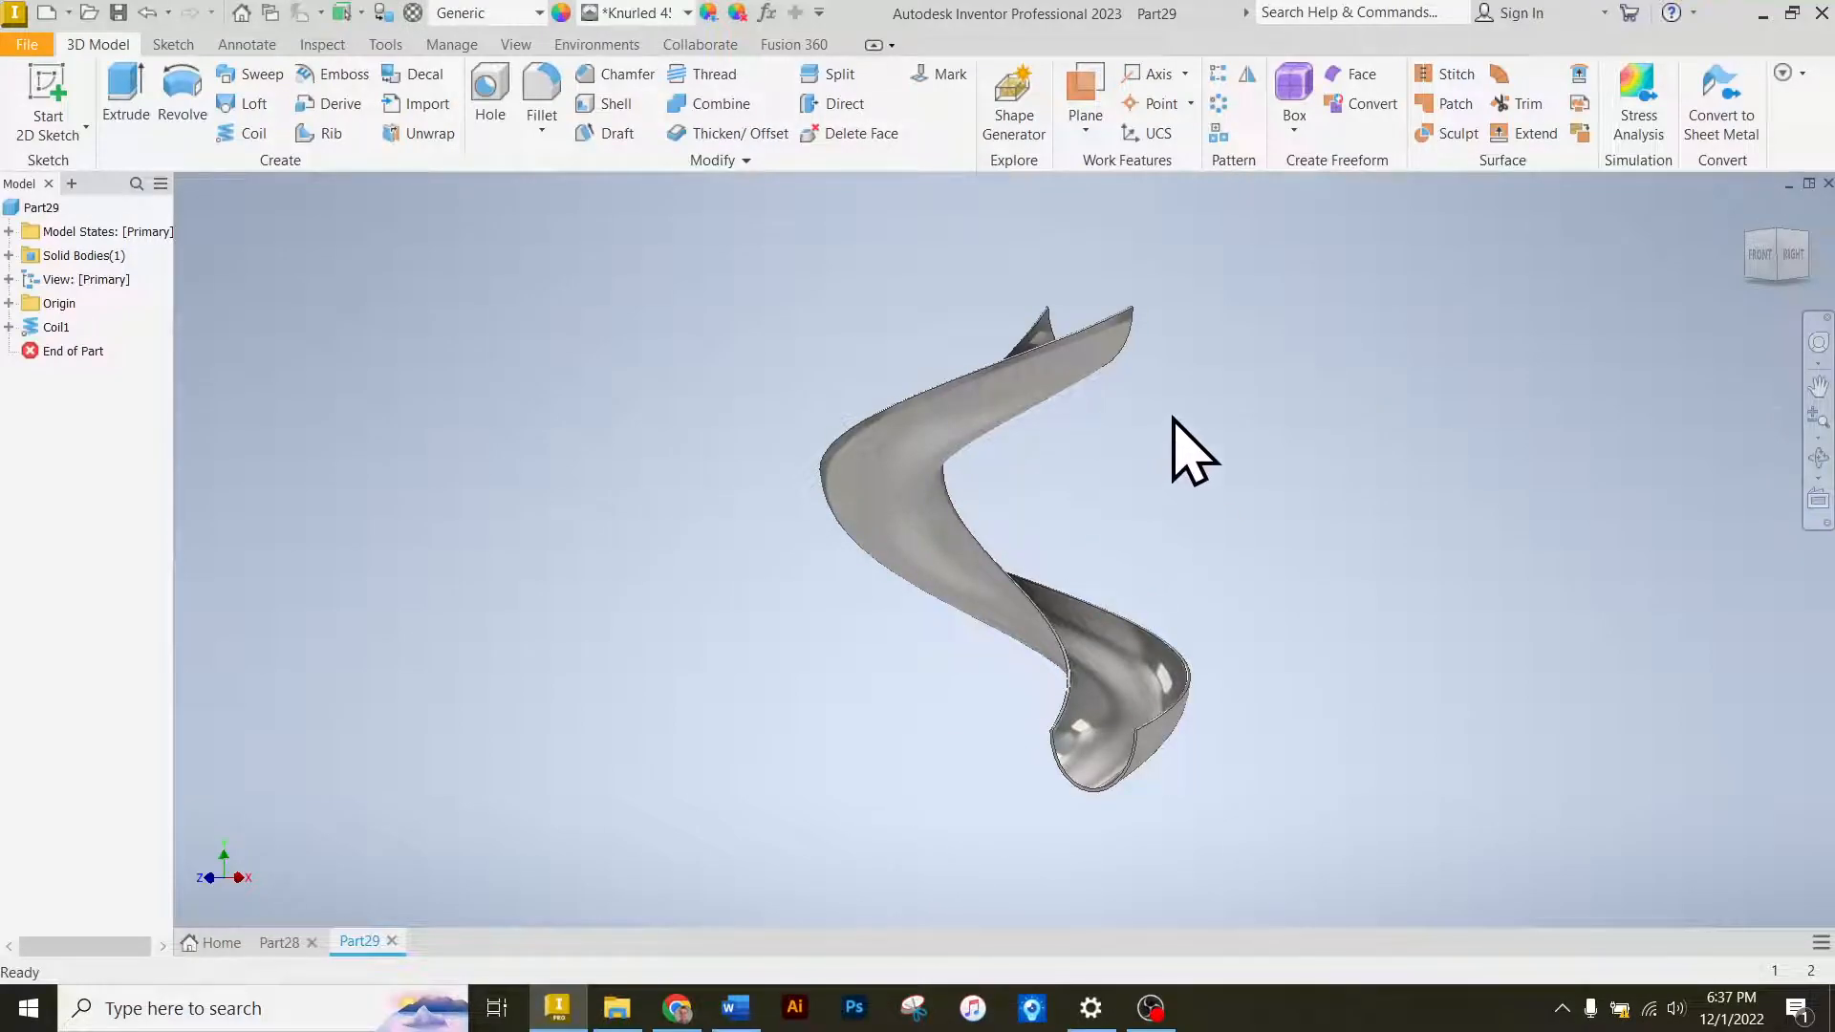
mouse_move(1774, 256)
mouse_down()
mouse_move(1567, 267)
mouse_move(1772, 258)
mouse_move(1764, 271)
mouse_up()
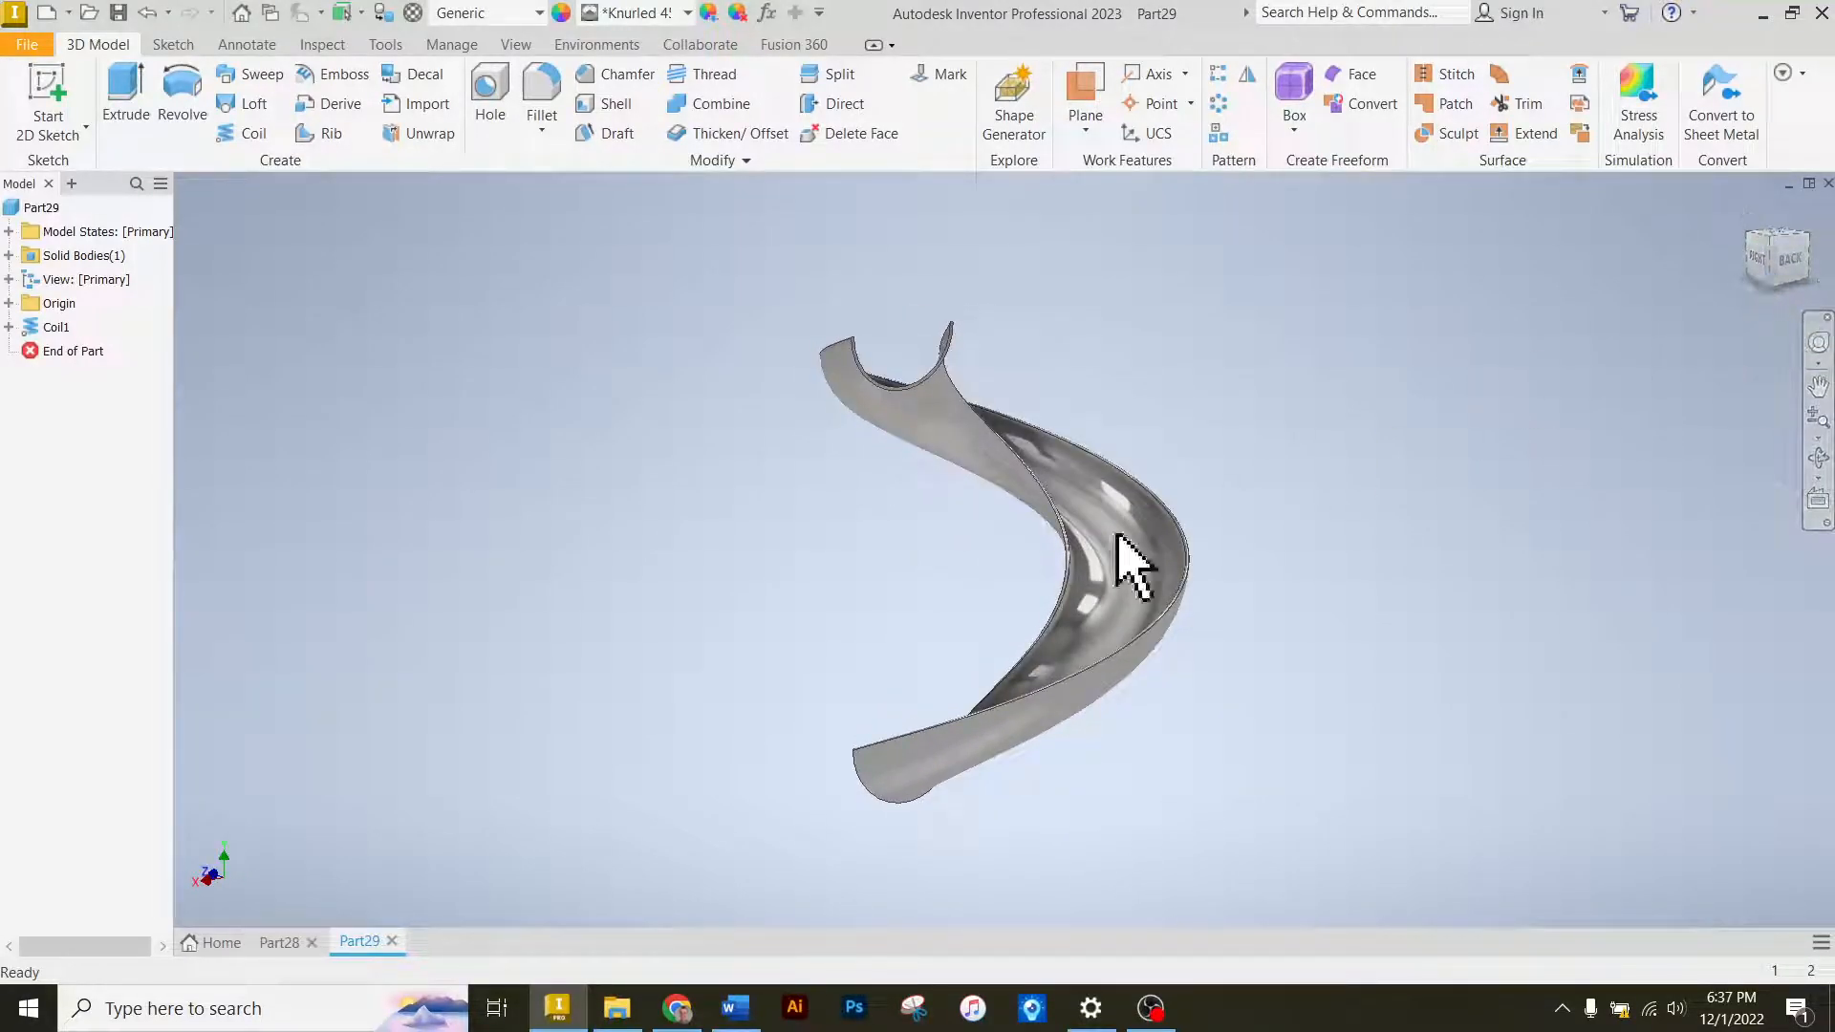
Switch to the browser assignment, look up the hex bolt problem's dimensions, and return to Inventor.
click(674, 1009)
scroll(807, 484, down, 10)
scroll(807, 483, down, 5)
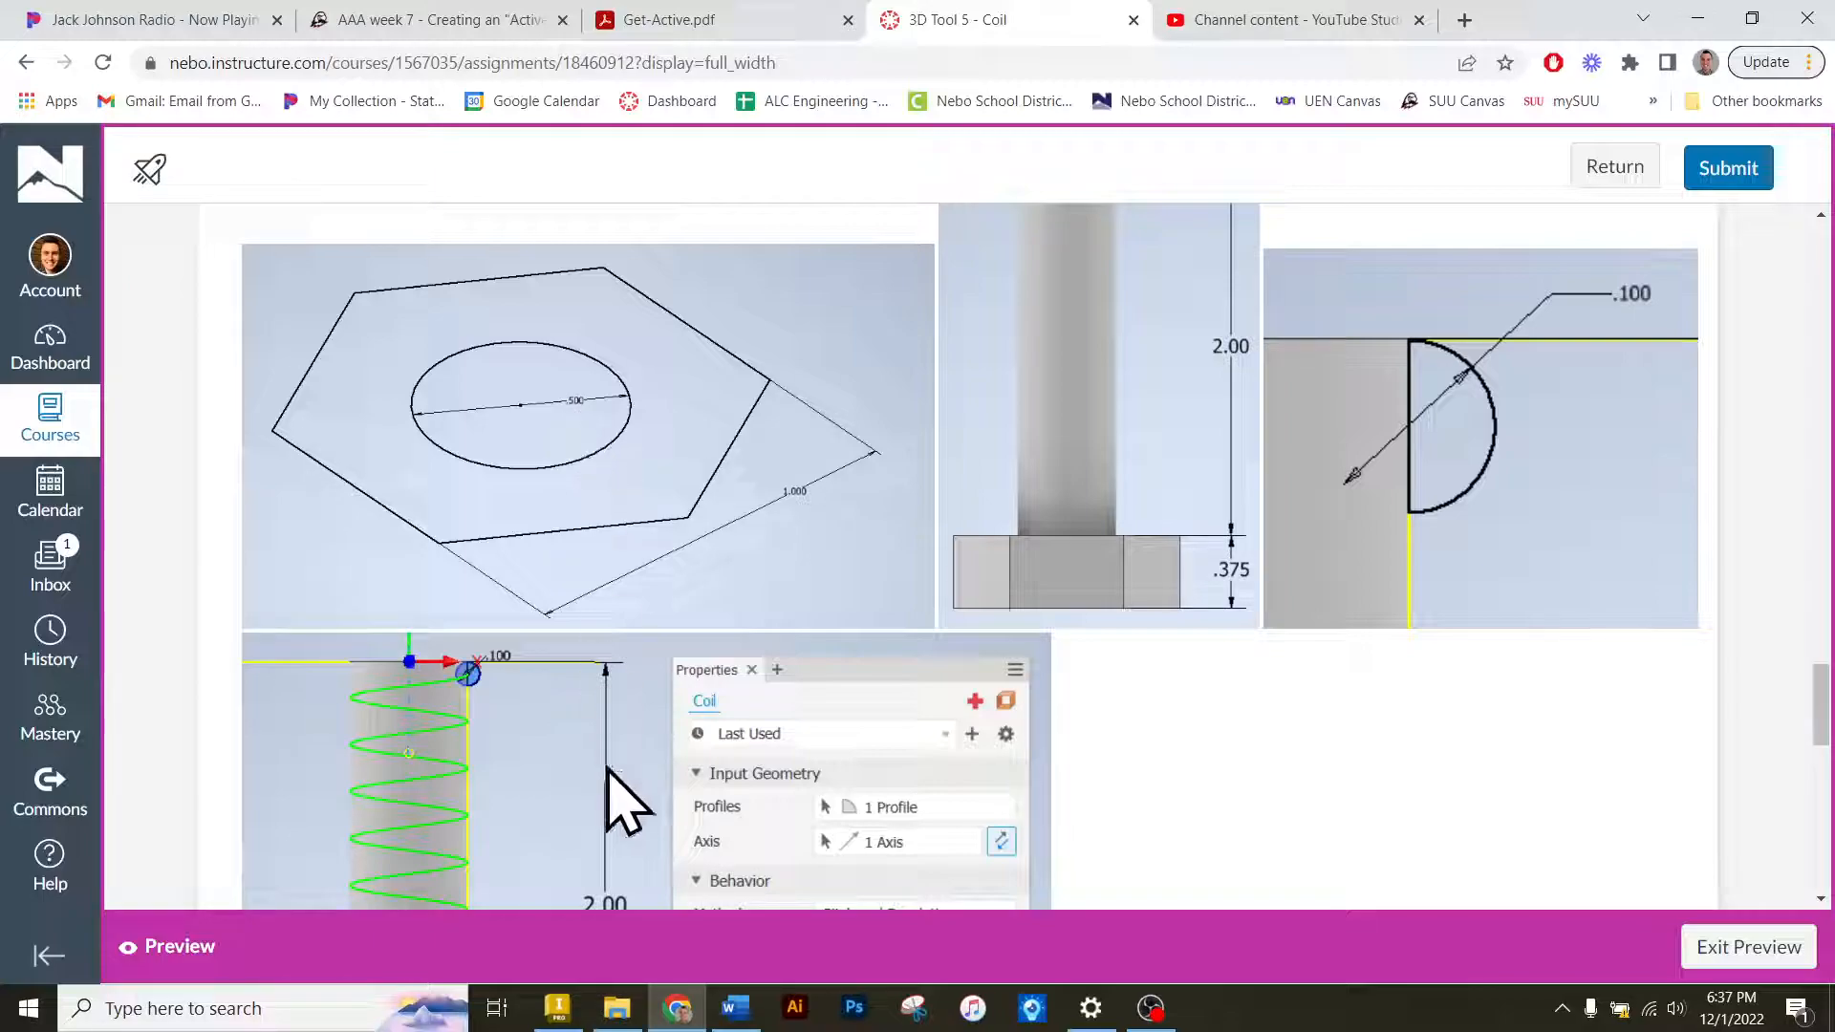
click(562, 1007)
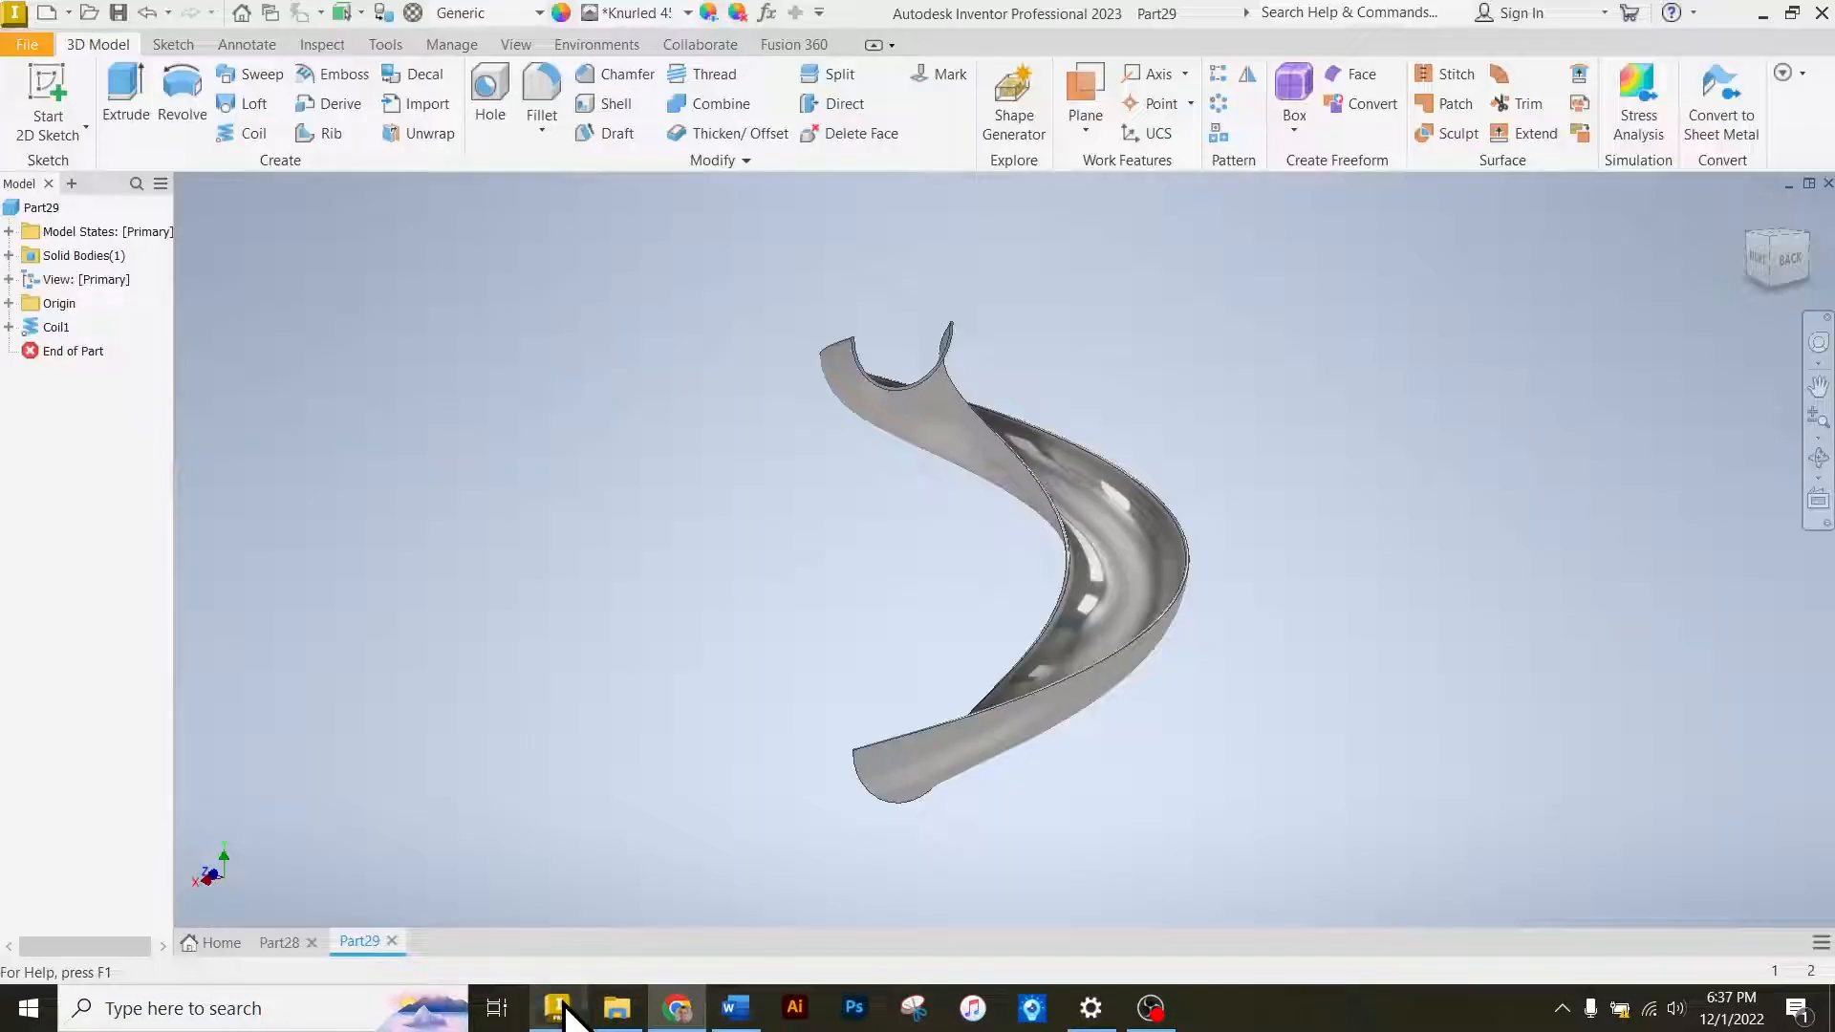
Create a new part from the Standard.ipt template and start a 2D sketch on the horizontal XZ plane.
click(28, 45)
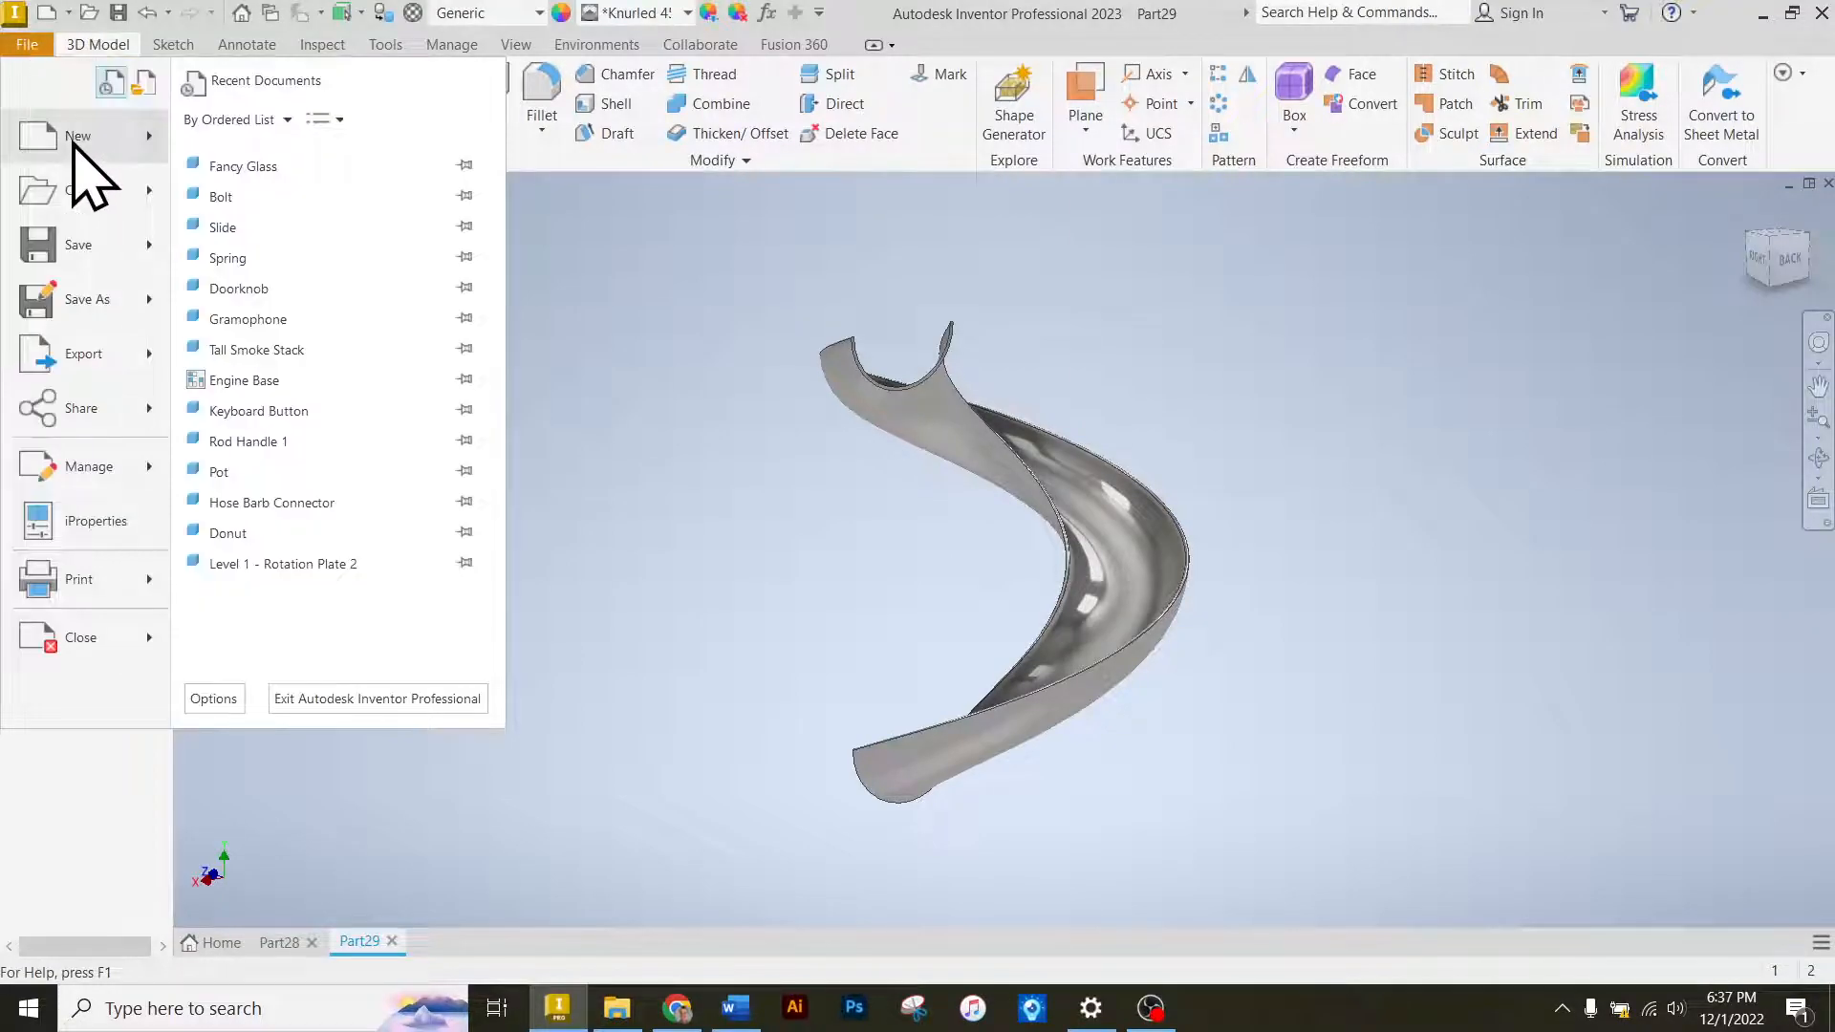
click(77, 139)
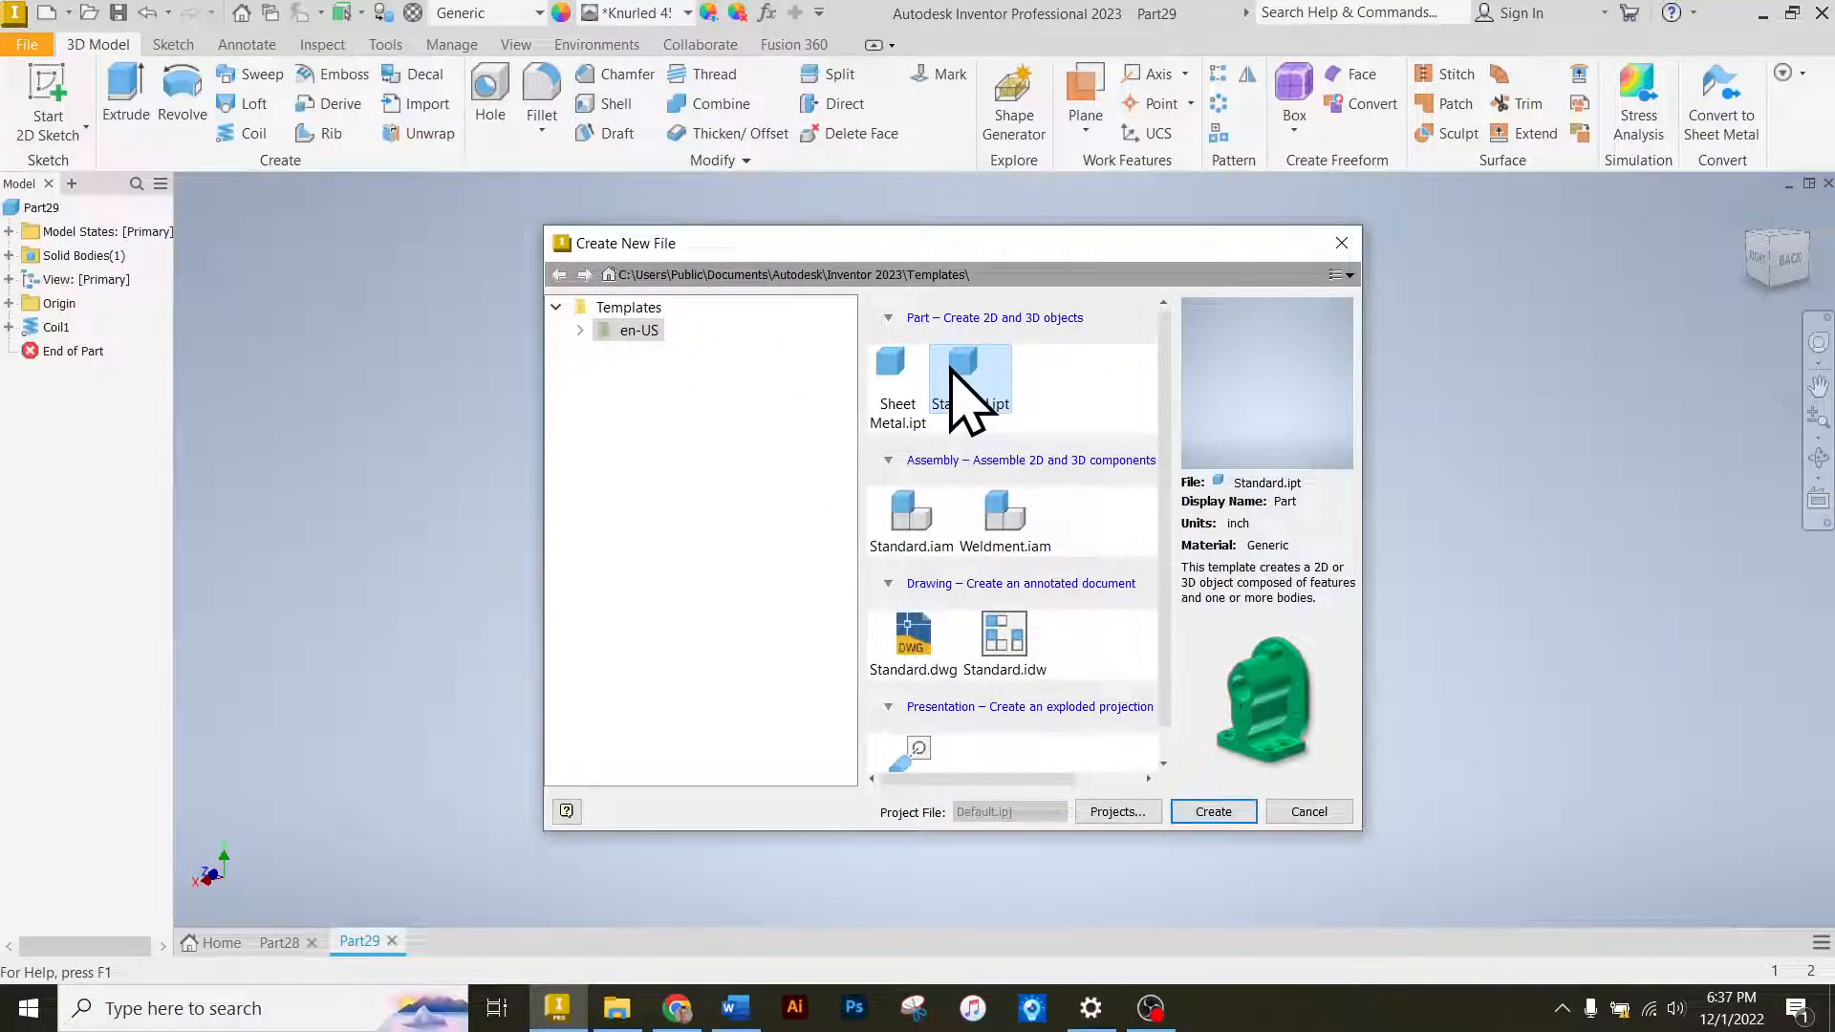
click(1214, 812)
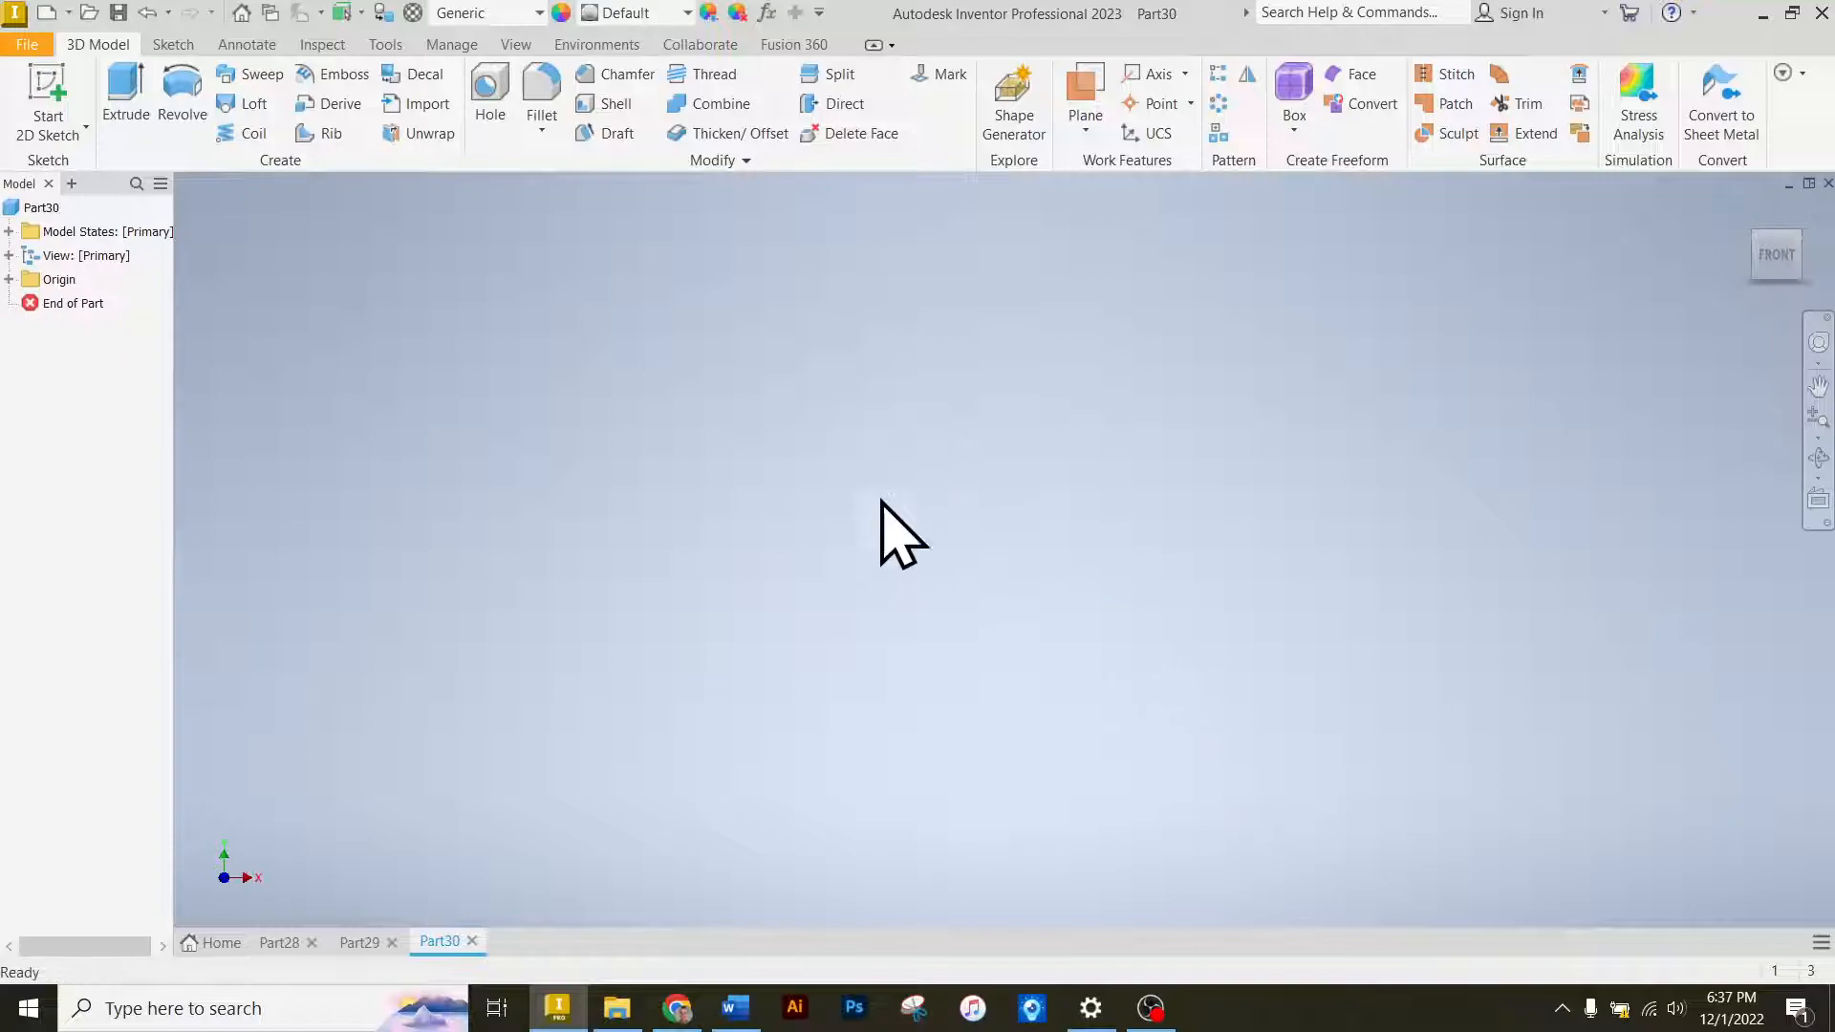
click(58, 103)
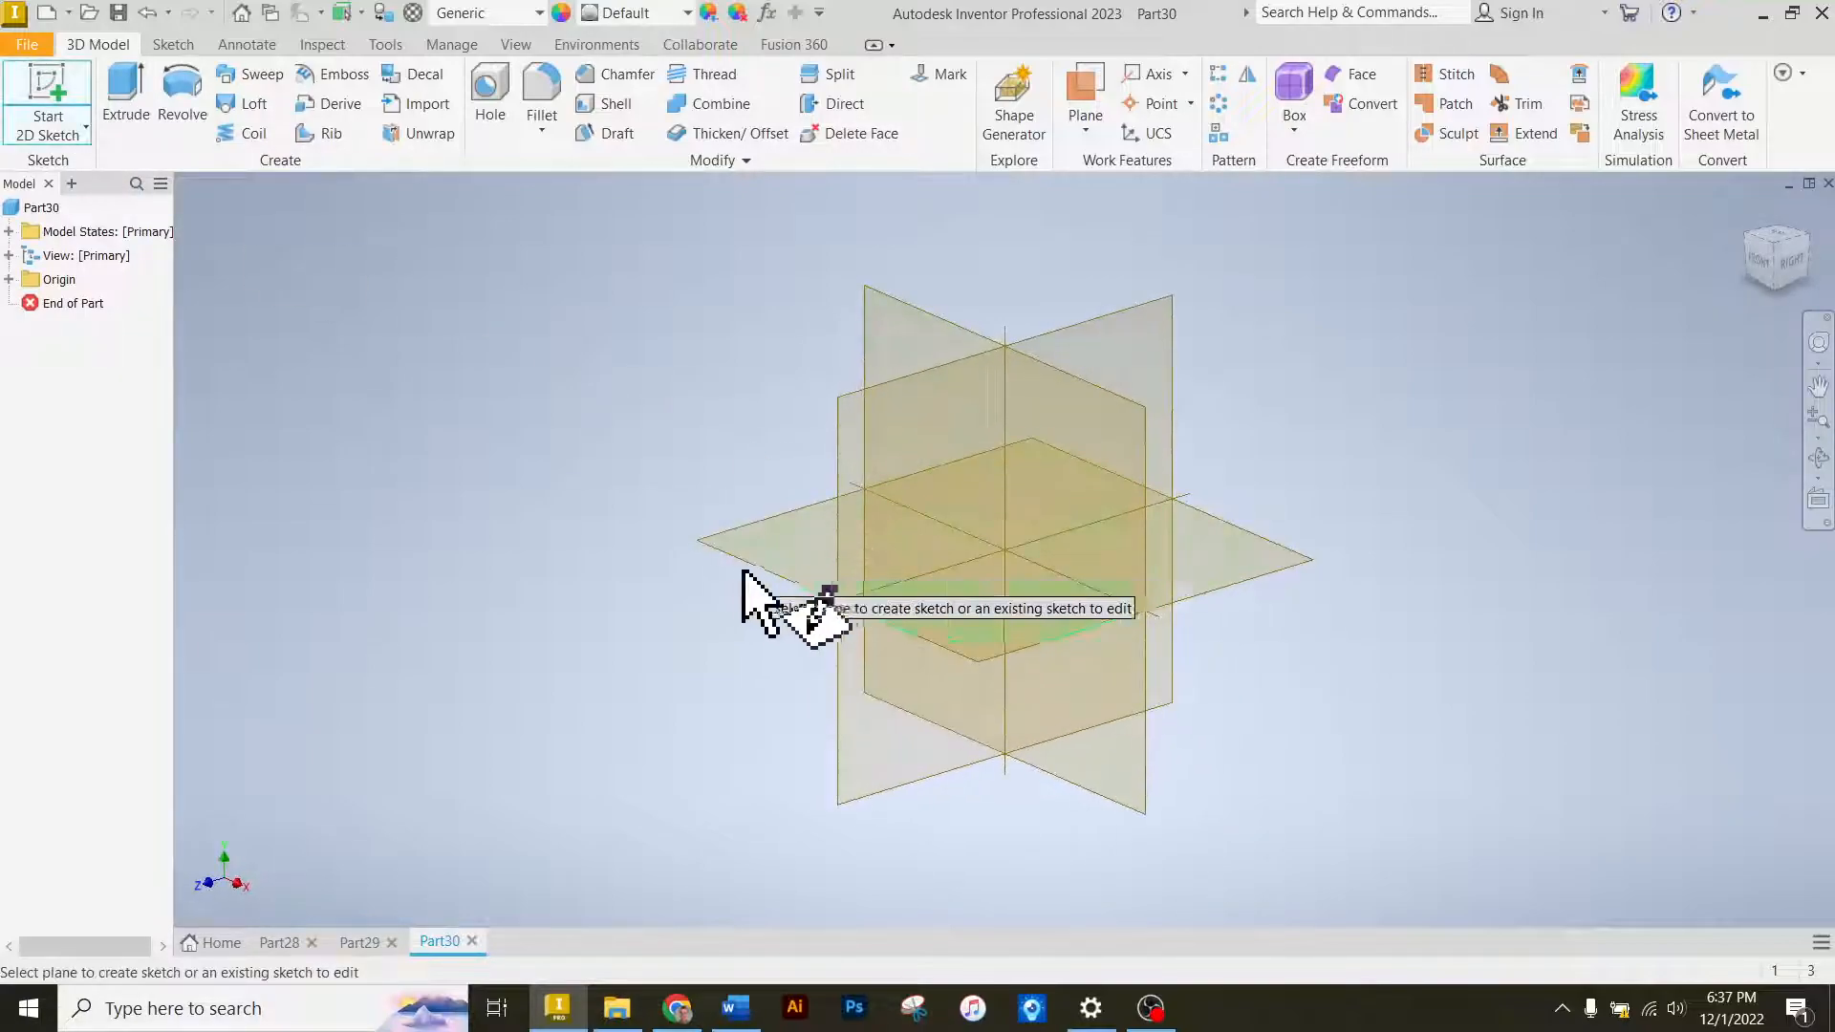
click(741, 572)
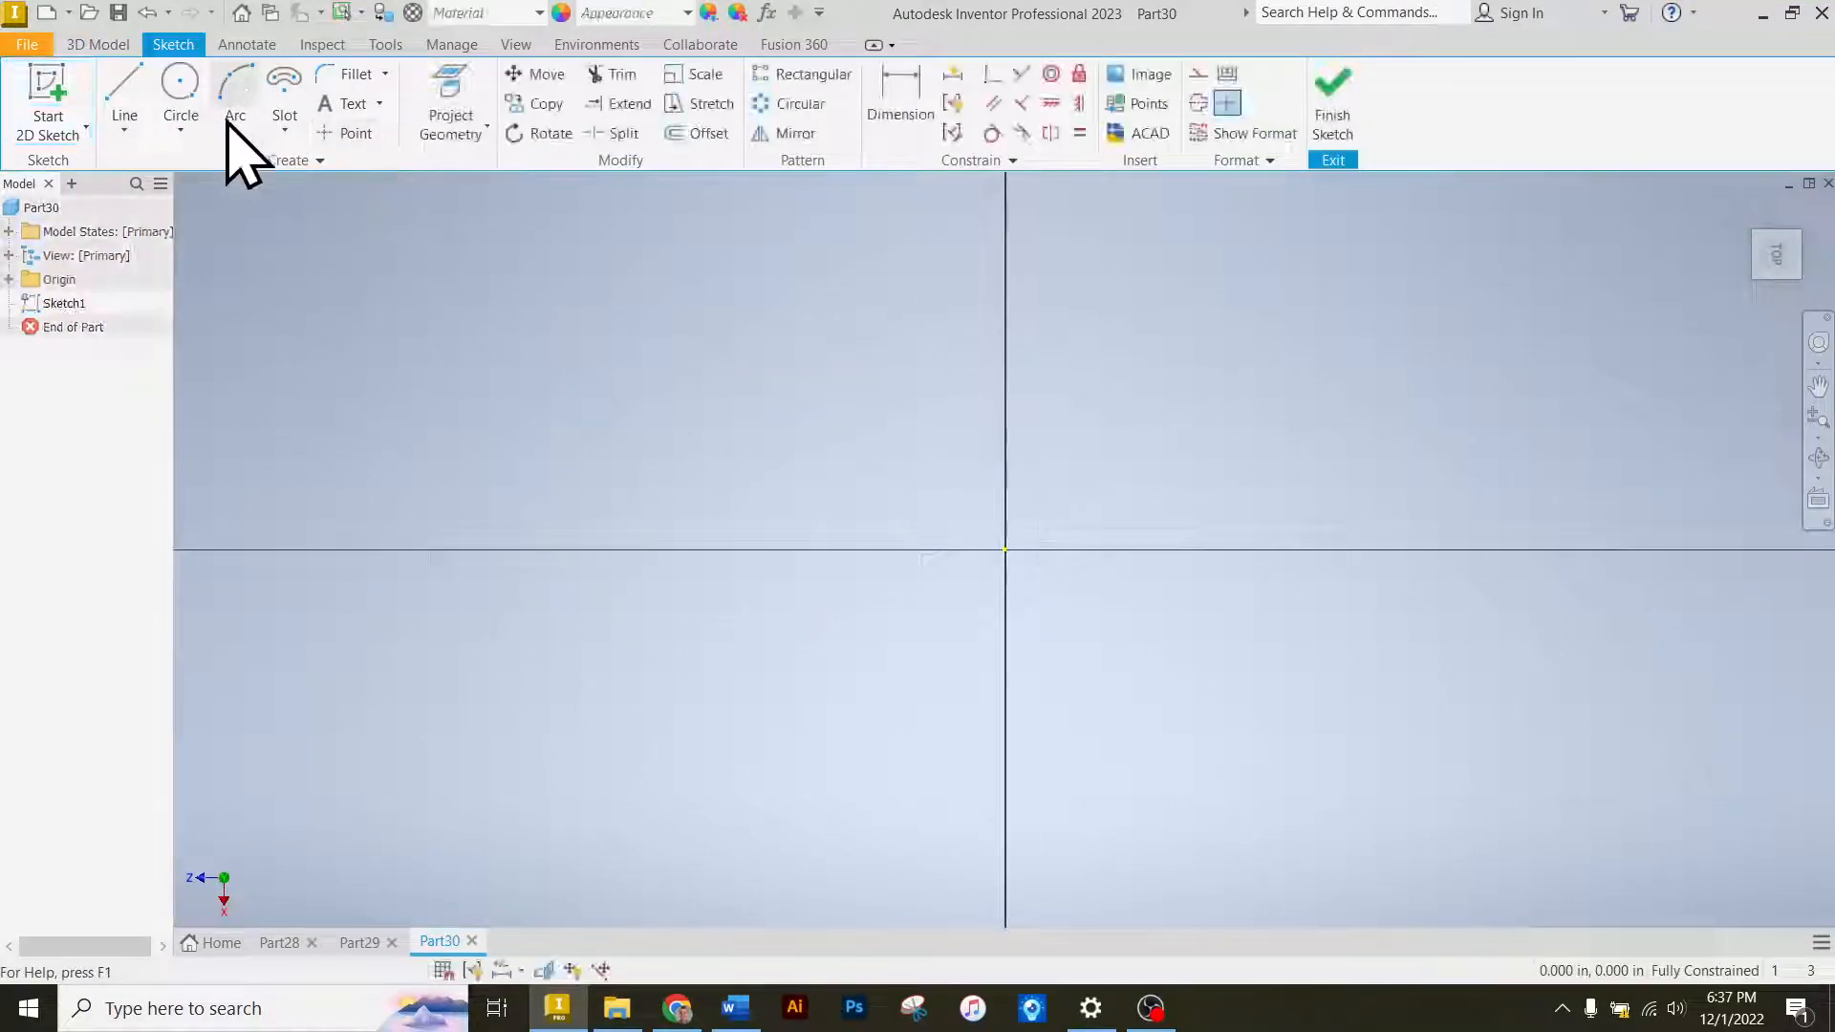
Sketch a six-sided polygon about 0.78 in across flats, centered on the origin with one vertex on the vertical axis.
click(279, 129)
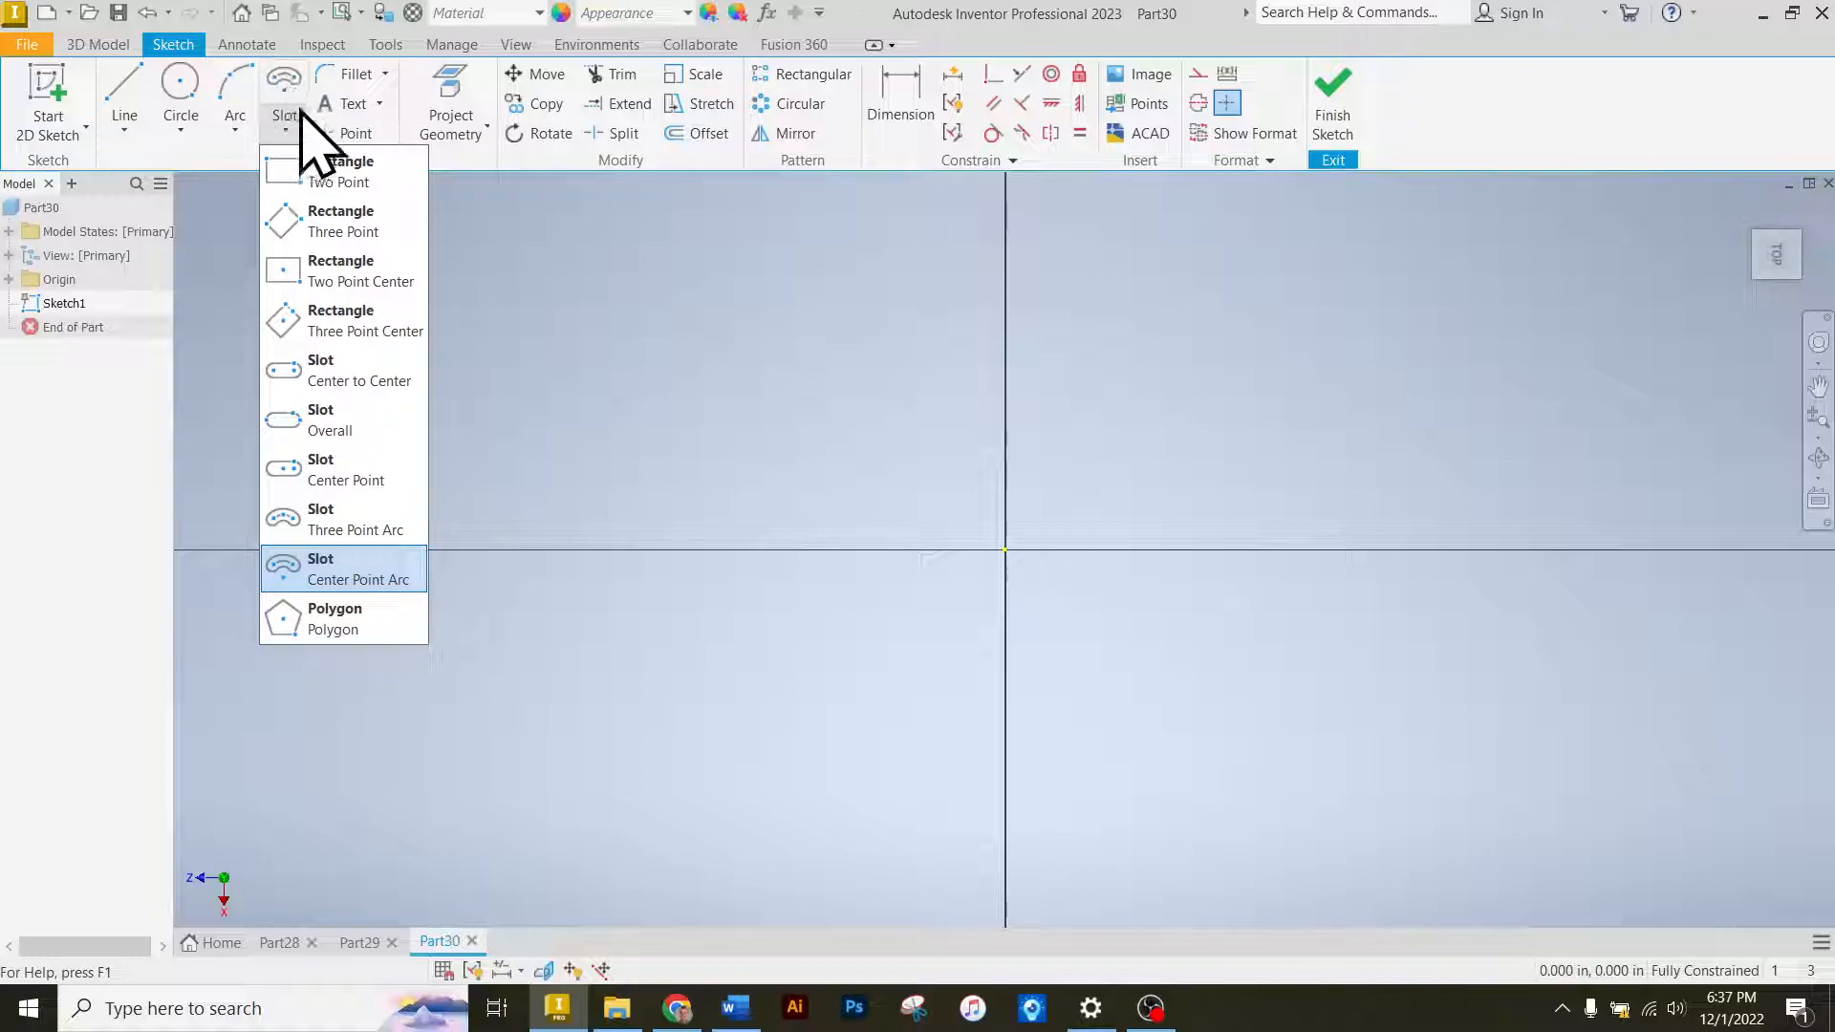
click(340, 619)
click(1005, 549)
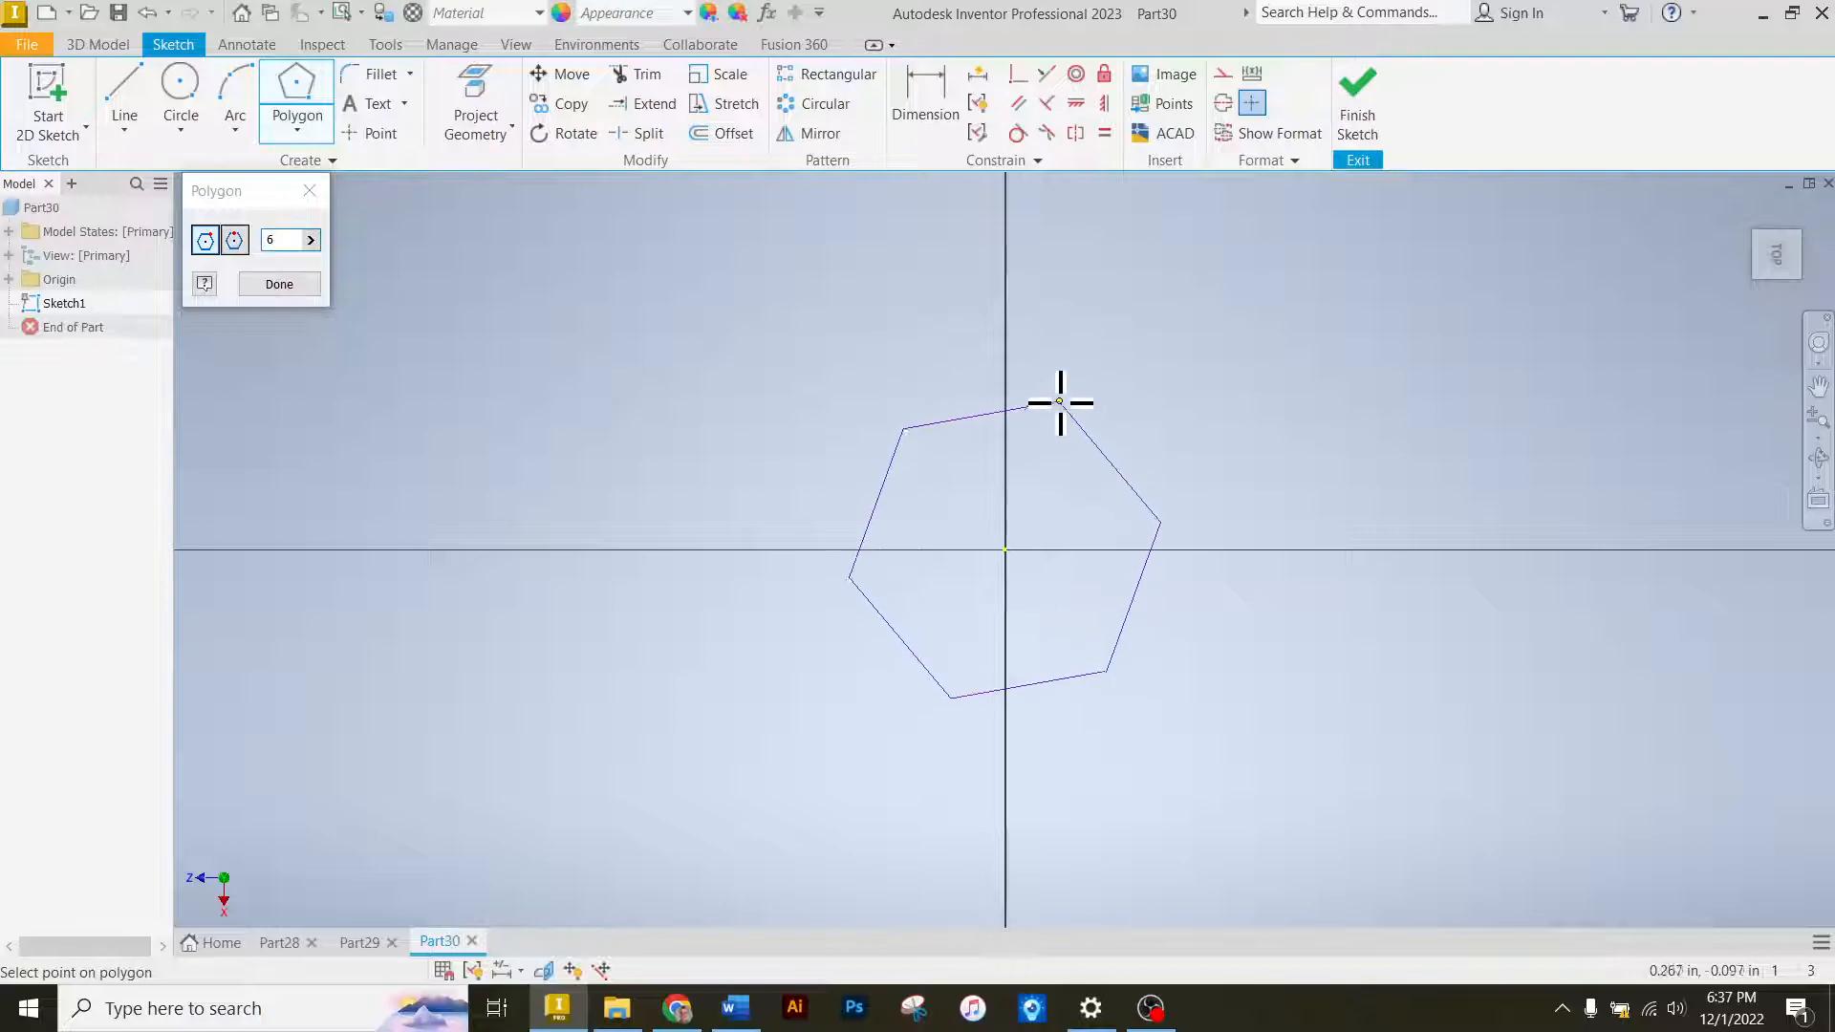
click(1005, 297)
Dimension the hexagon 1 in across its two vertical sides.
click(932, 100)
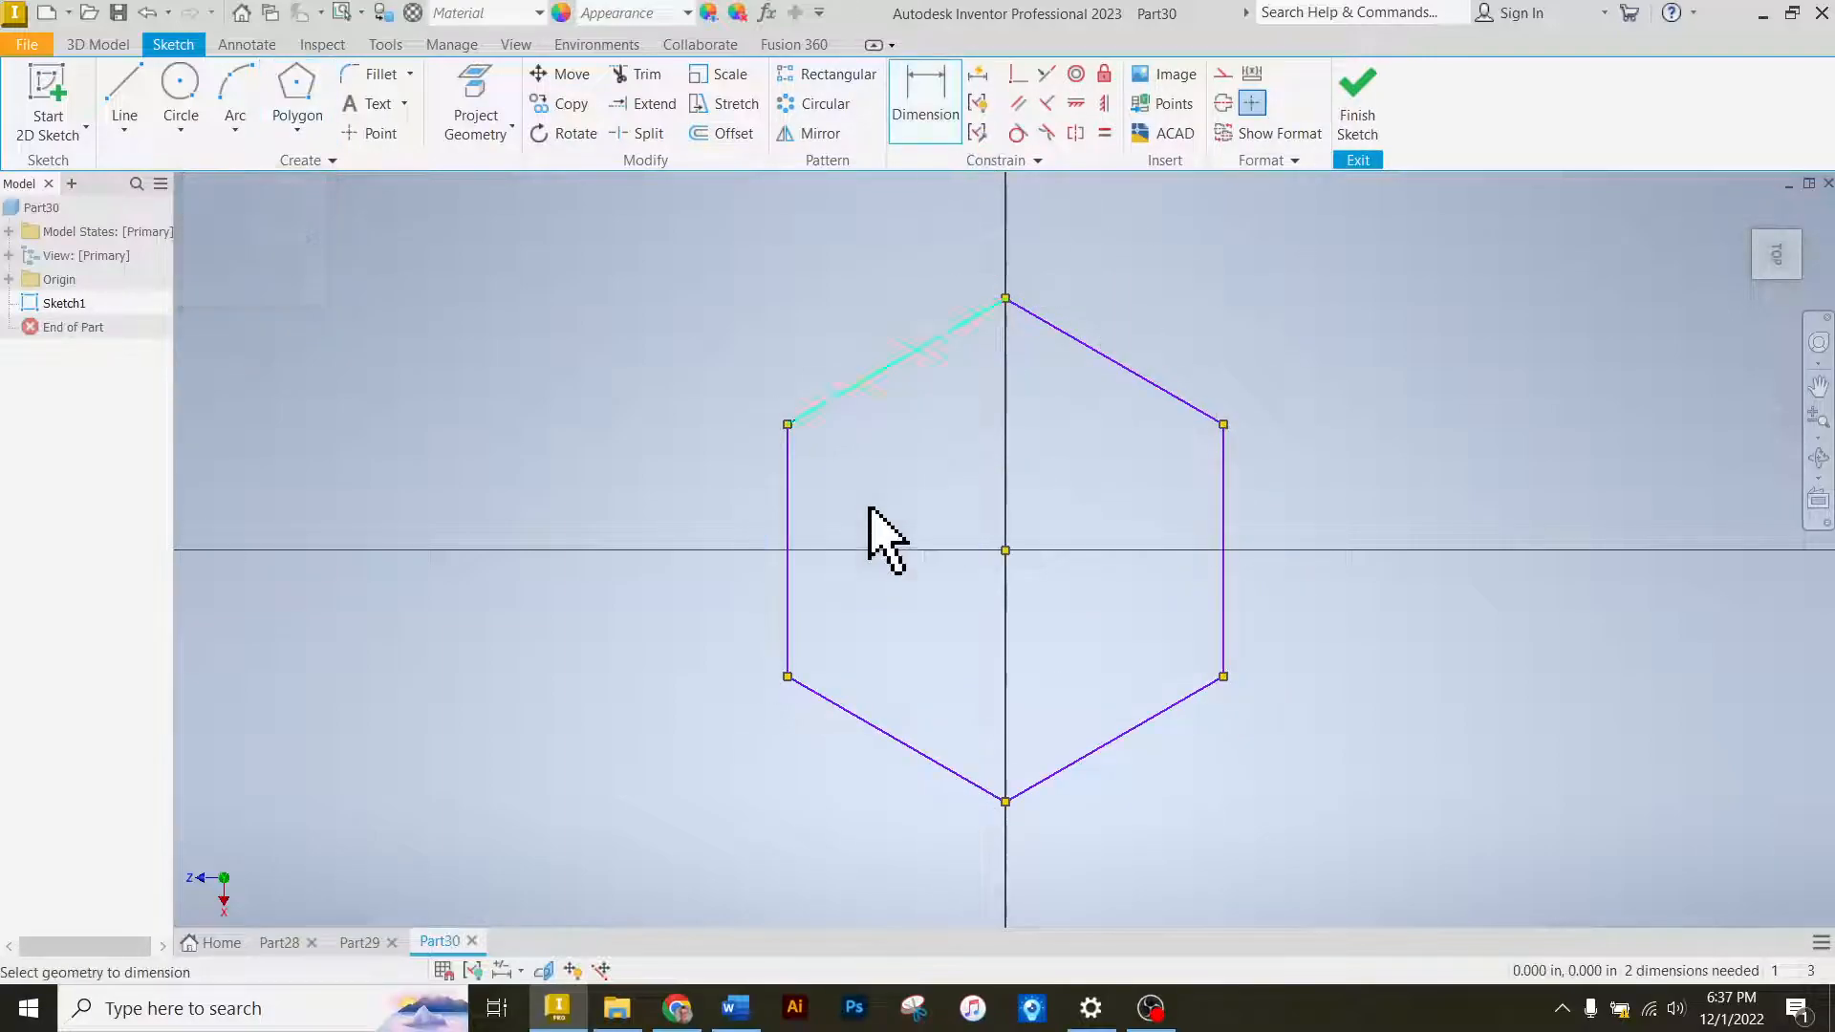
click(787, 550)
click(1224, 511)
click(1001, 235)
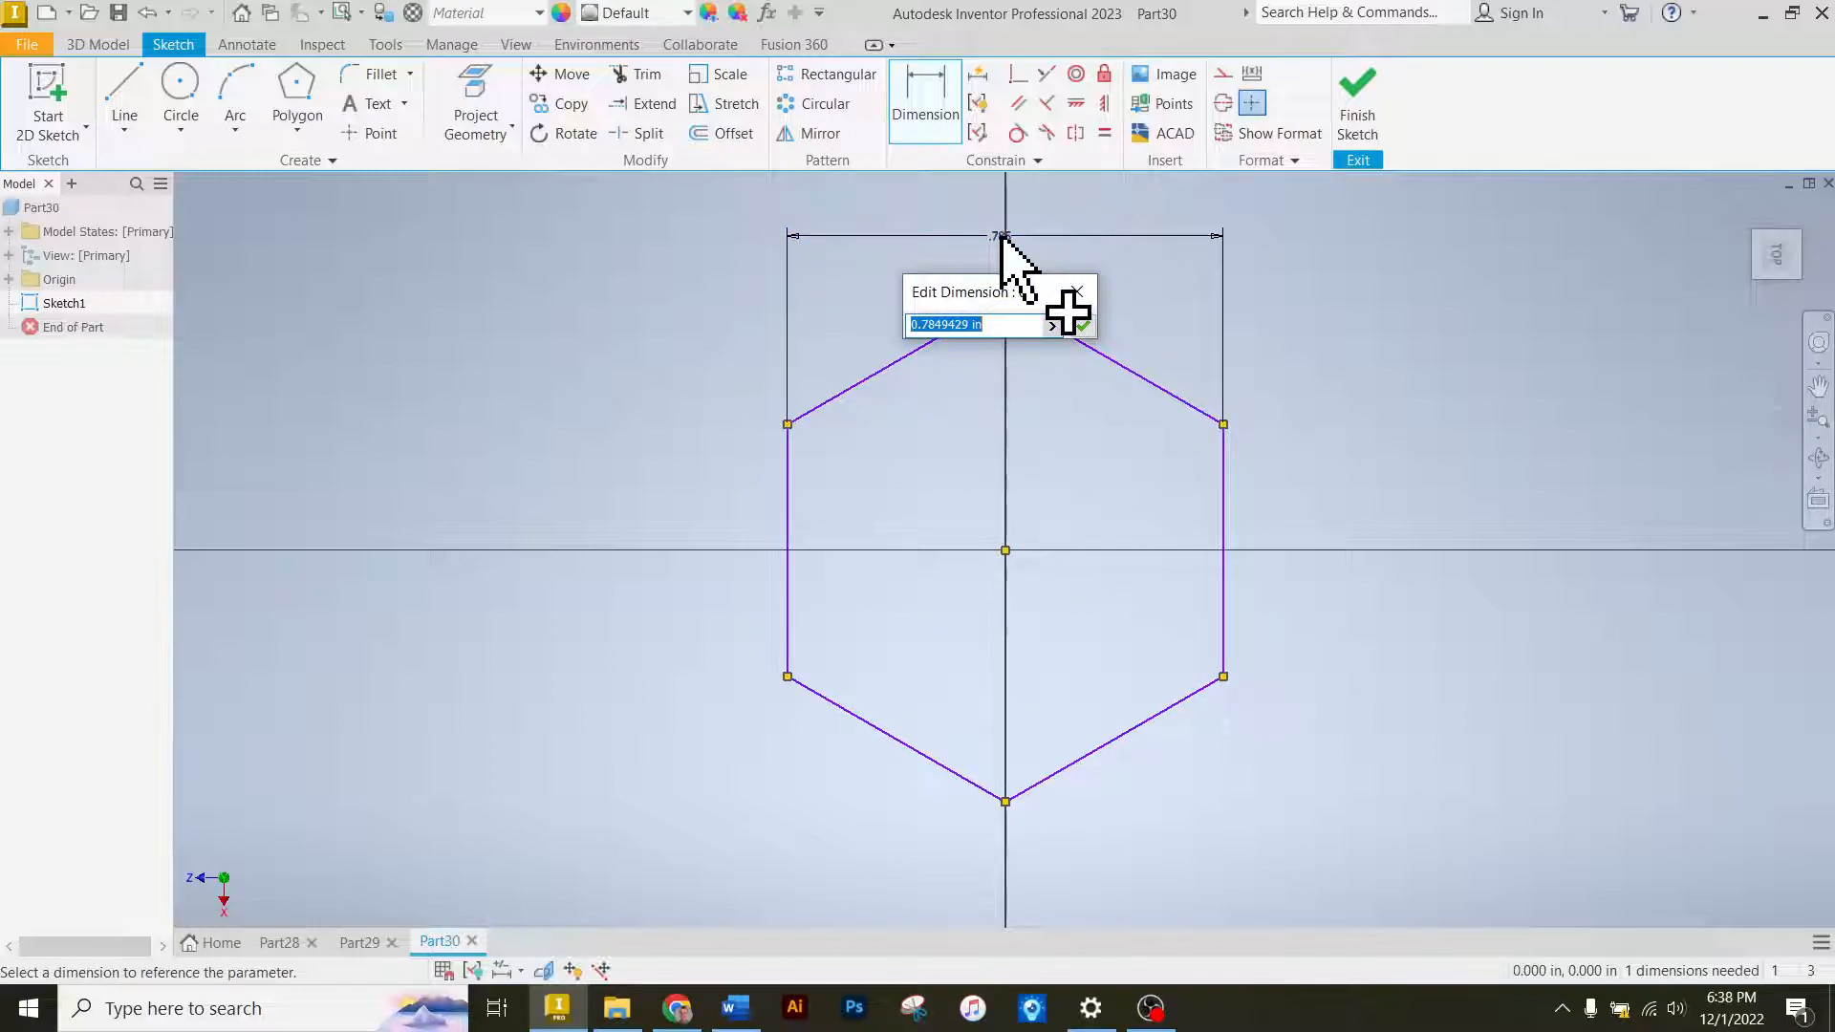
text(1)
key(Return)
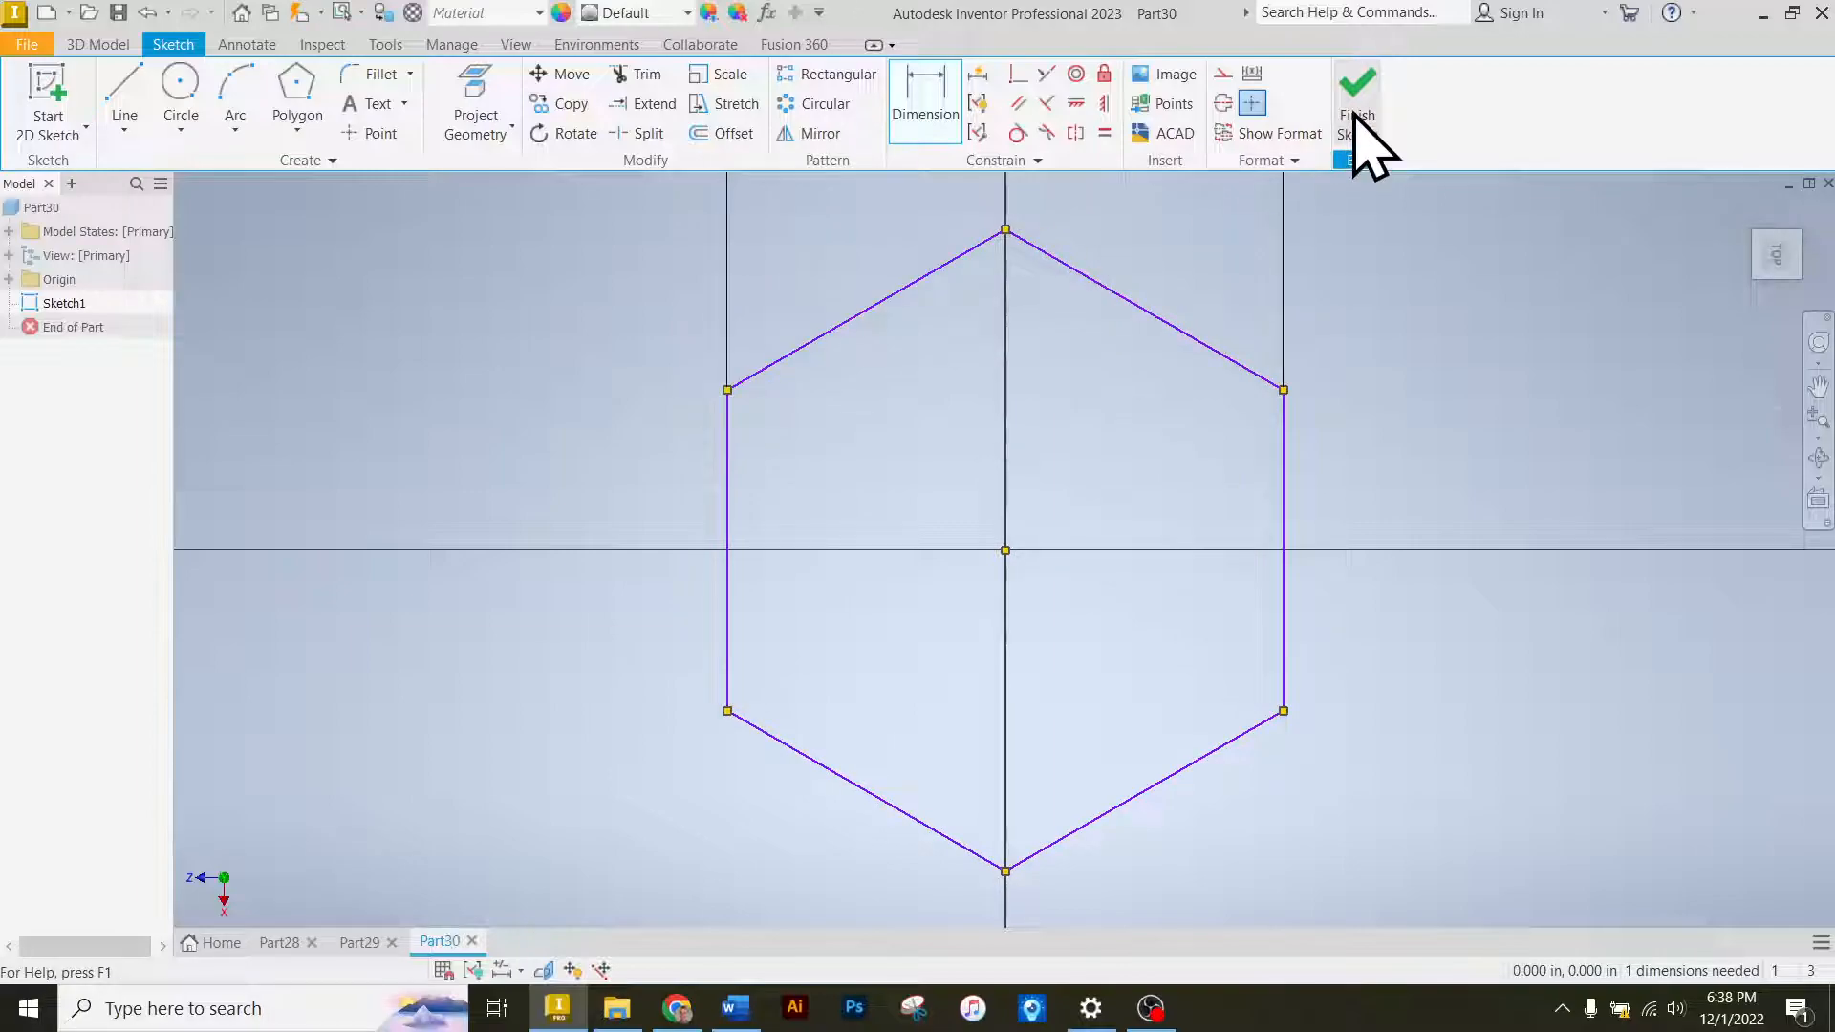
Draw a circle of 0.5 in diameter centered on the origin inside the hexagon and finish the sketch.
click(180, 76)
click(1006, 551)
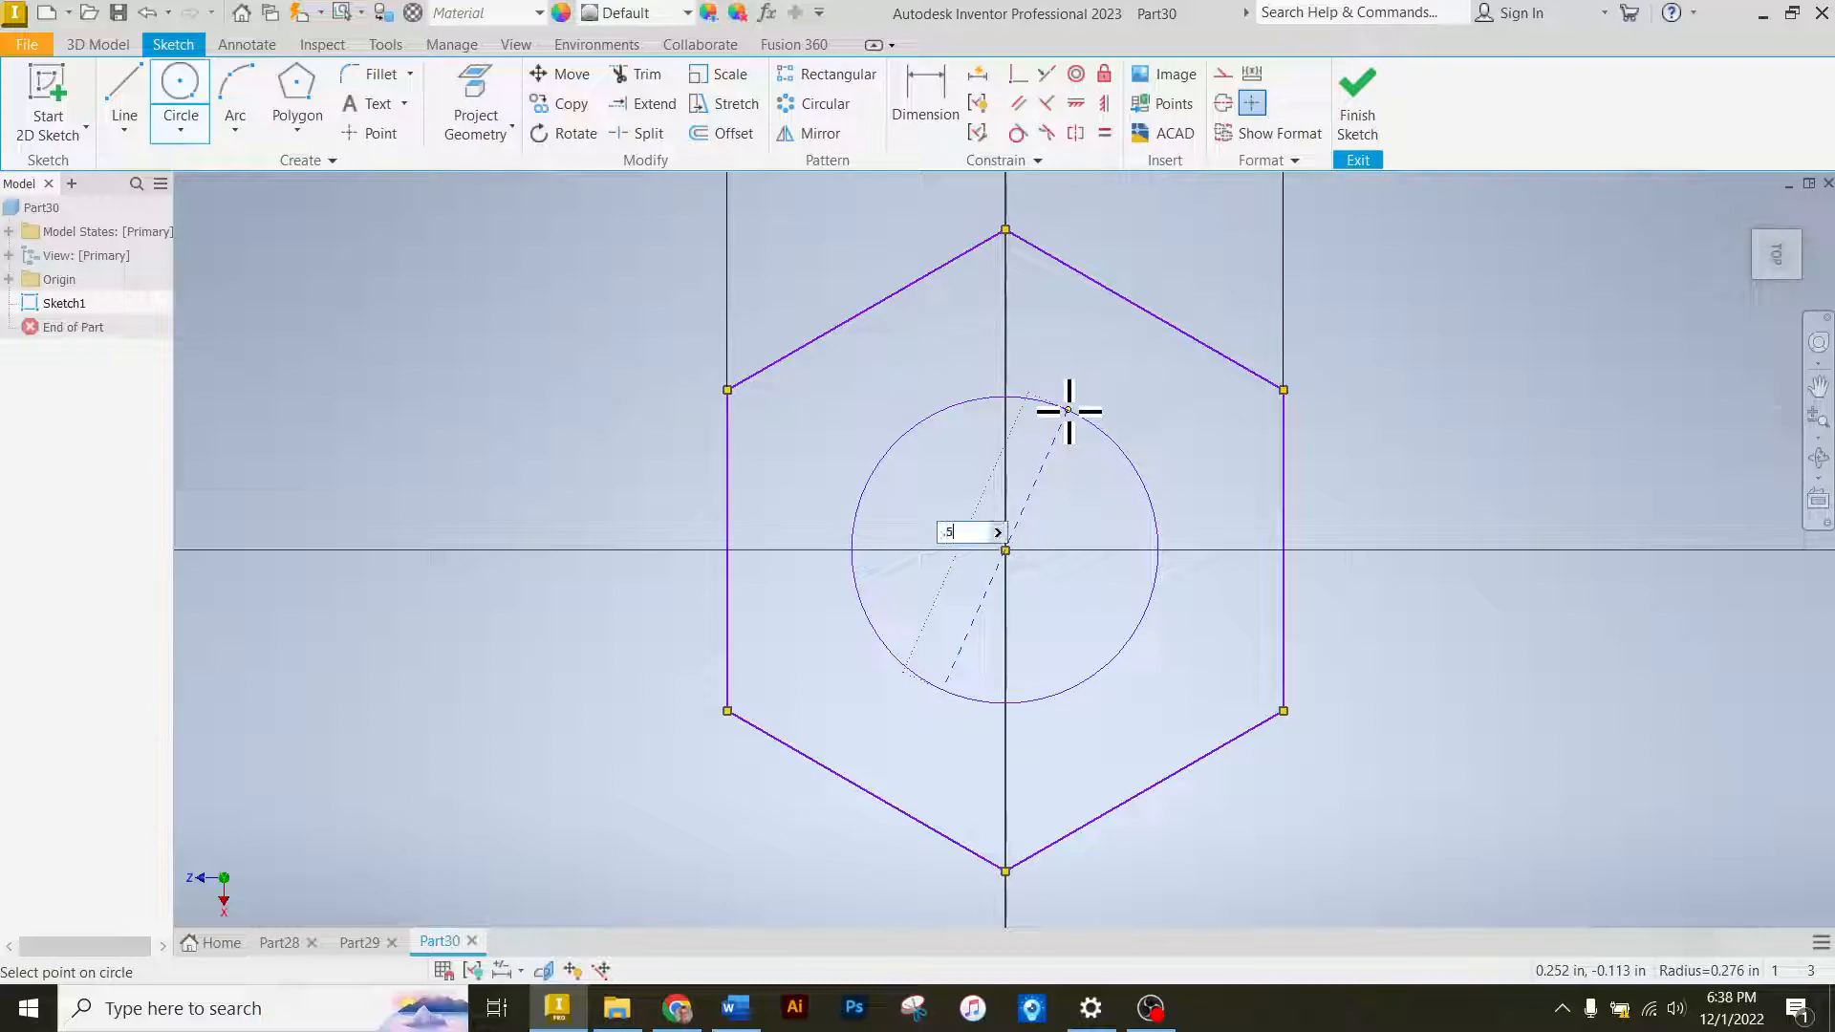
text(.5)
key(Return)
click(1365, 103)
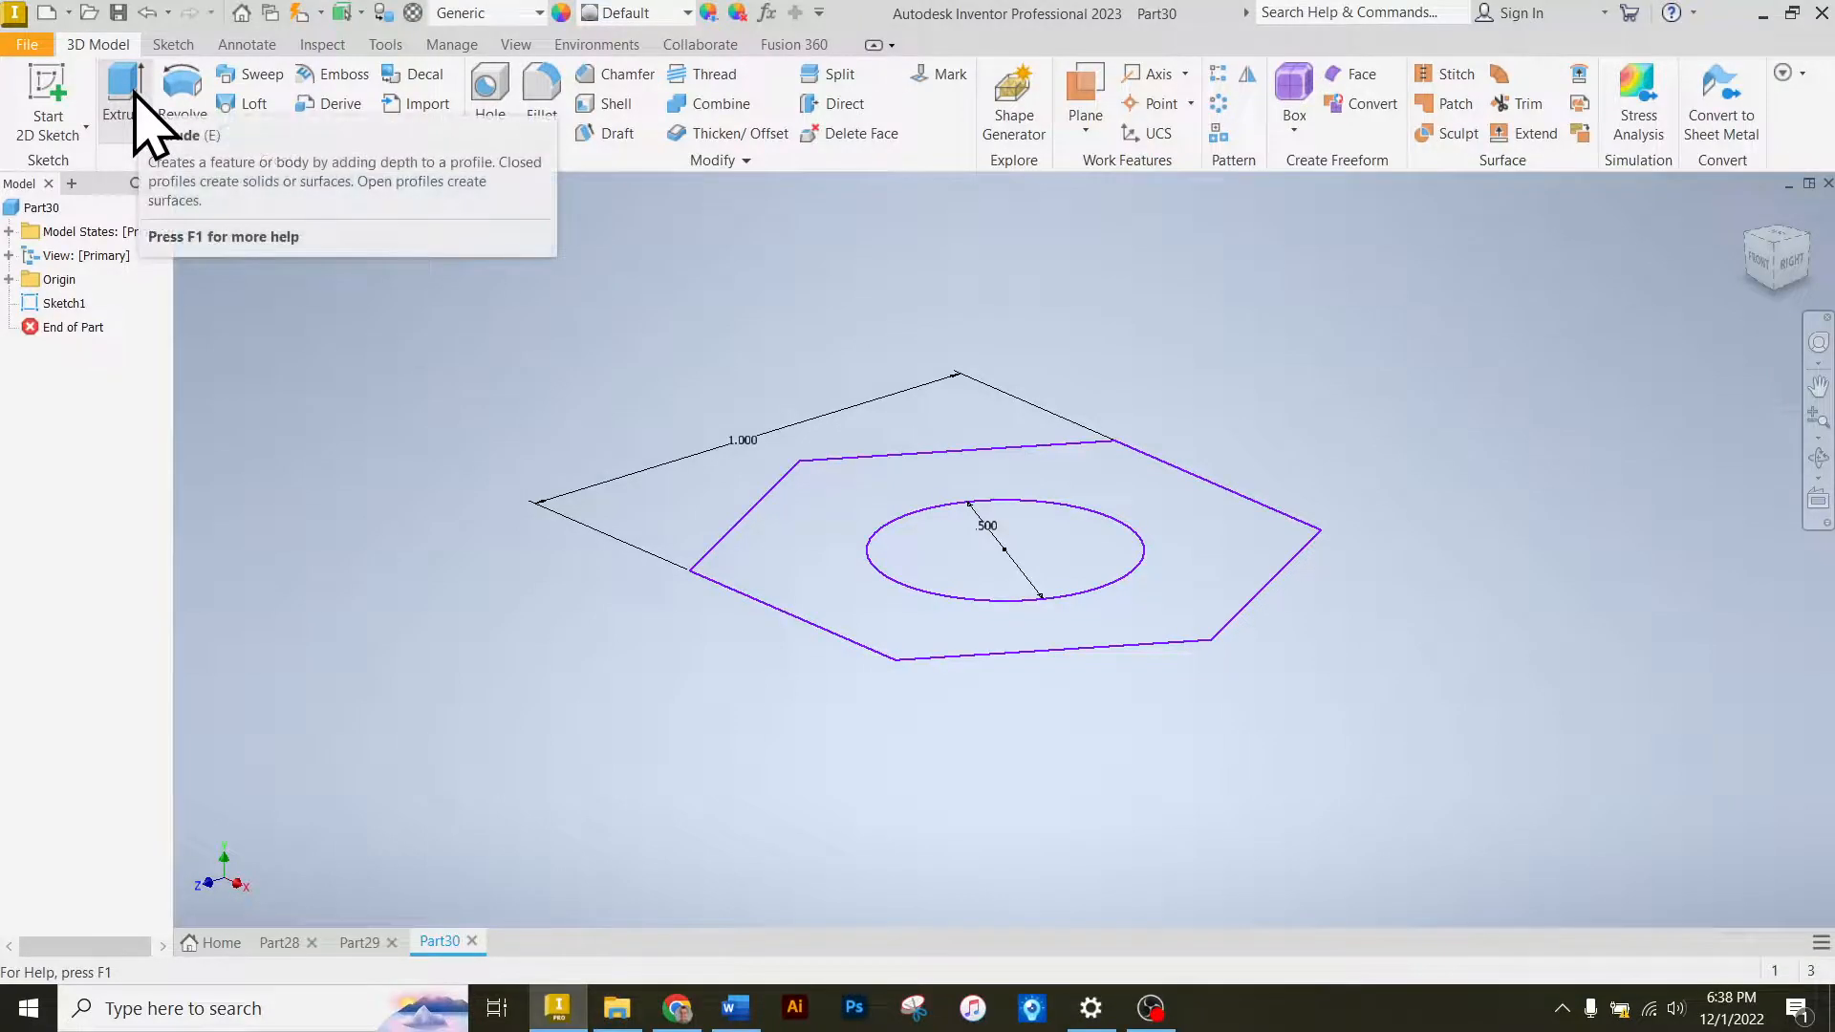
Extrude the full hexagon, including its inner circle, 0.375 in downward in the flipped direction to form the bolt head.
click(134, 96)
click(747, 594)
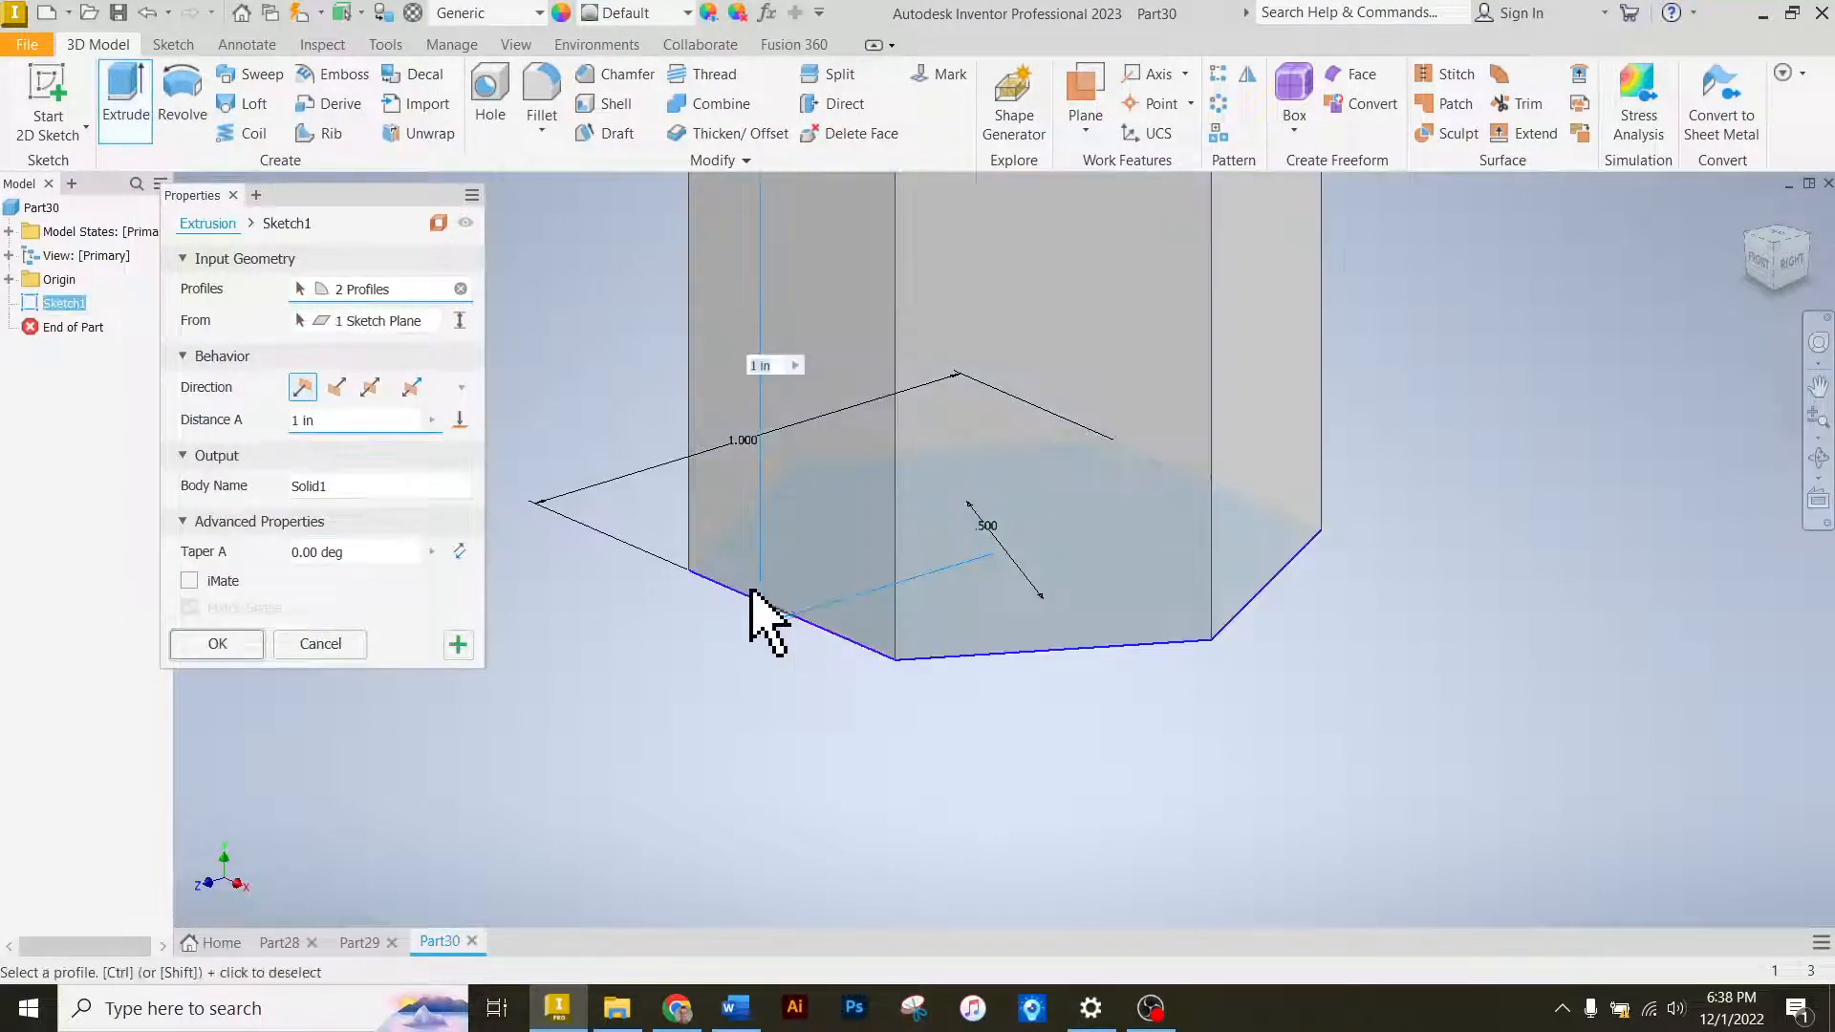
click(336, 386)
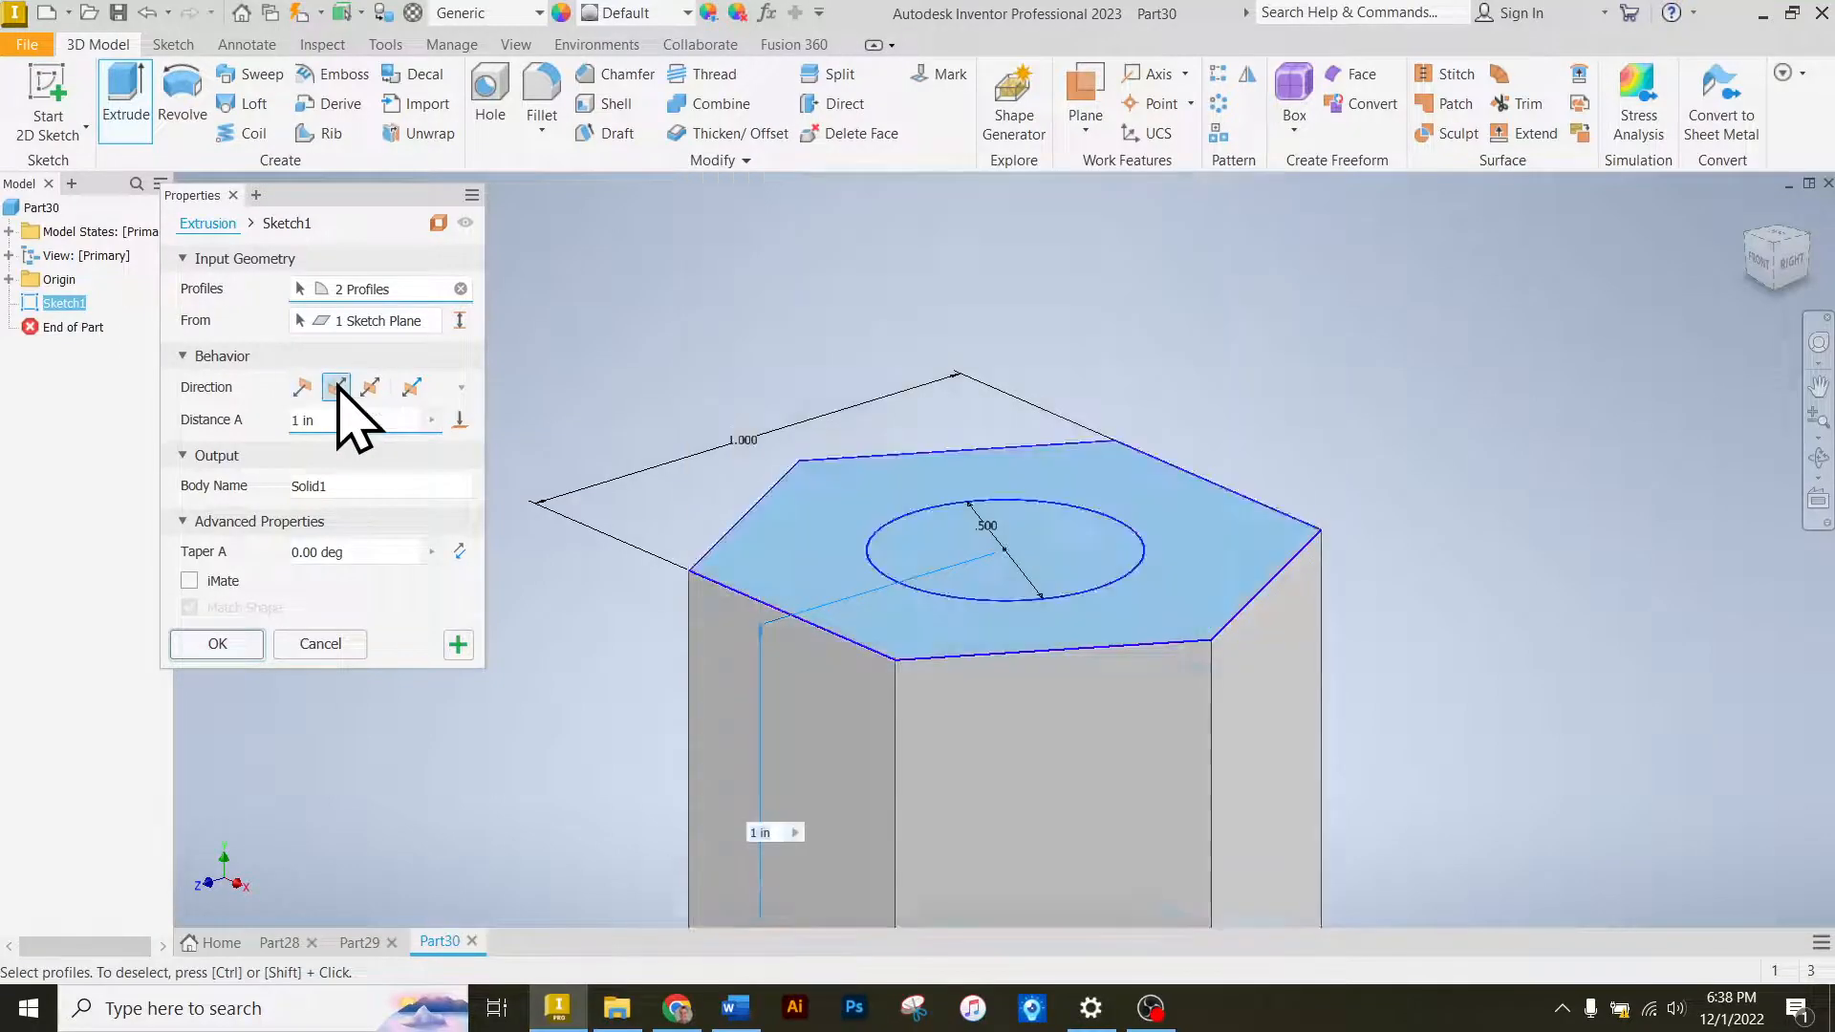
click(675, 1007)
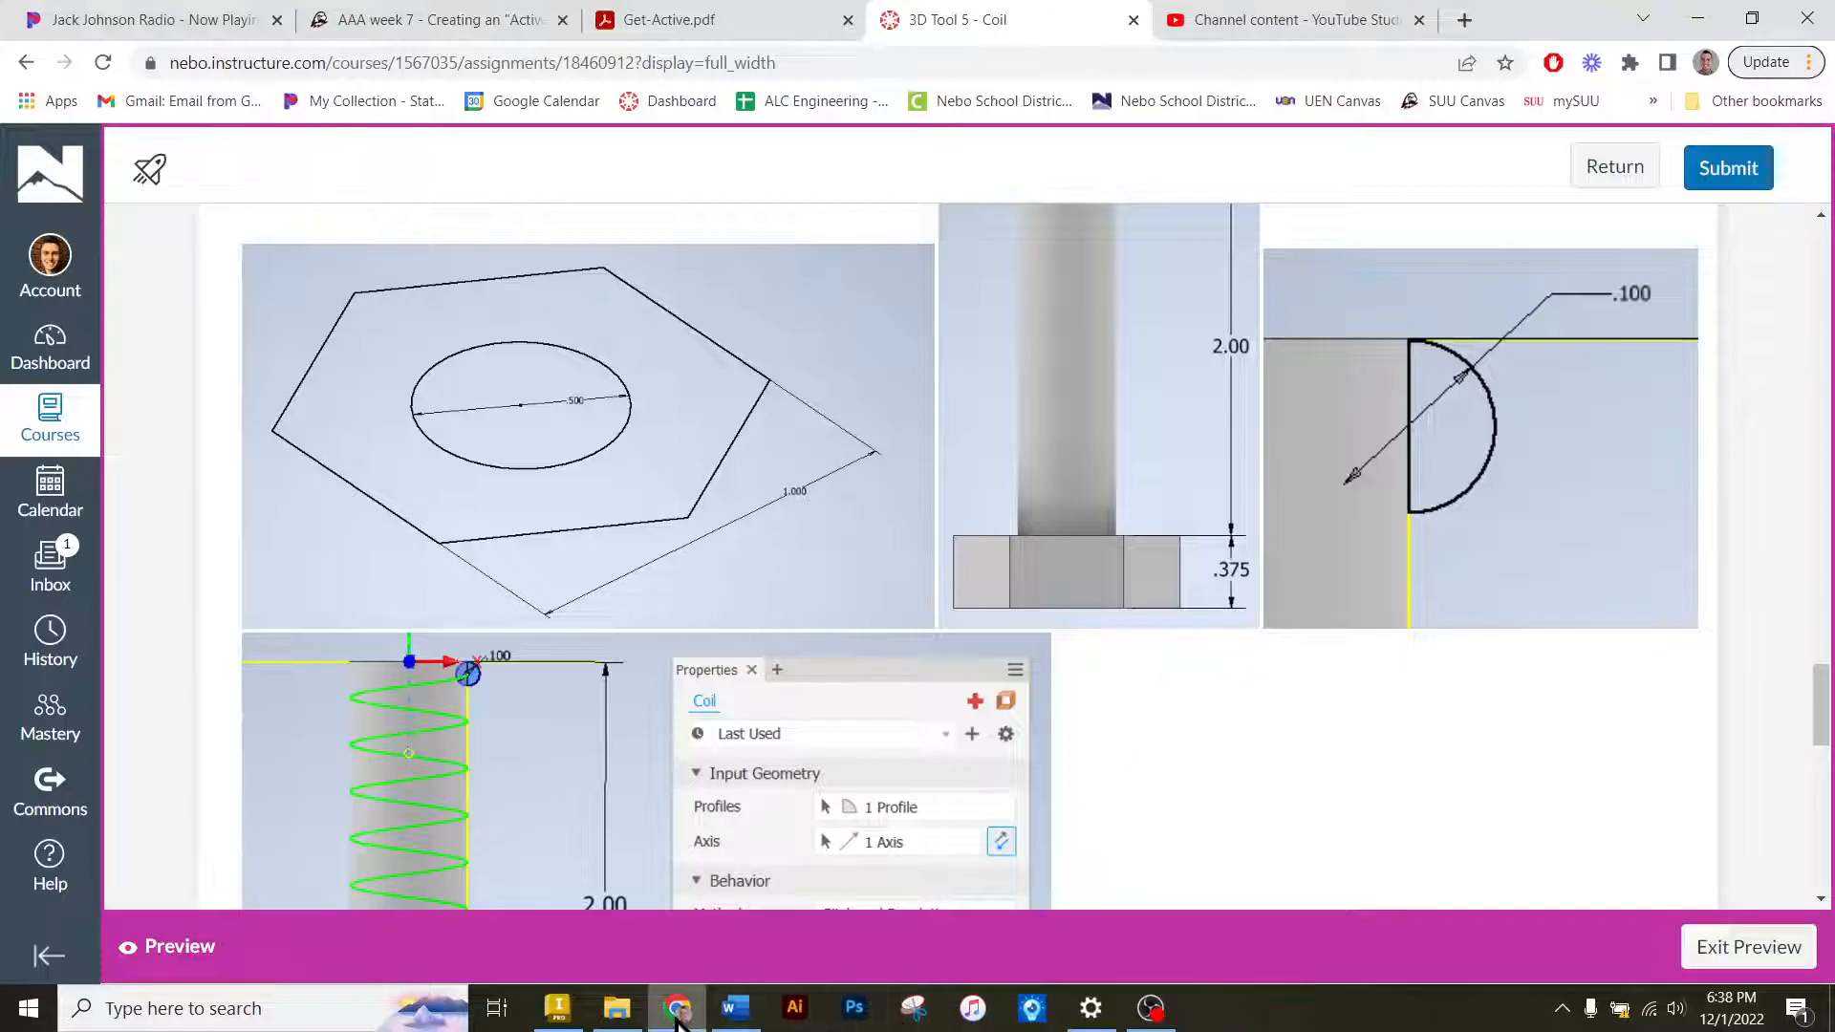
mouse_move(557, 1008)
click(612, 898)
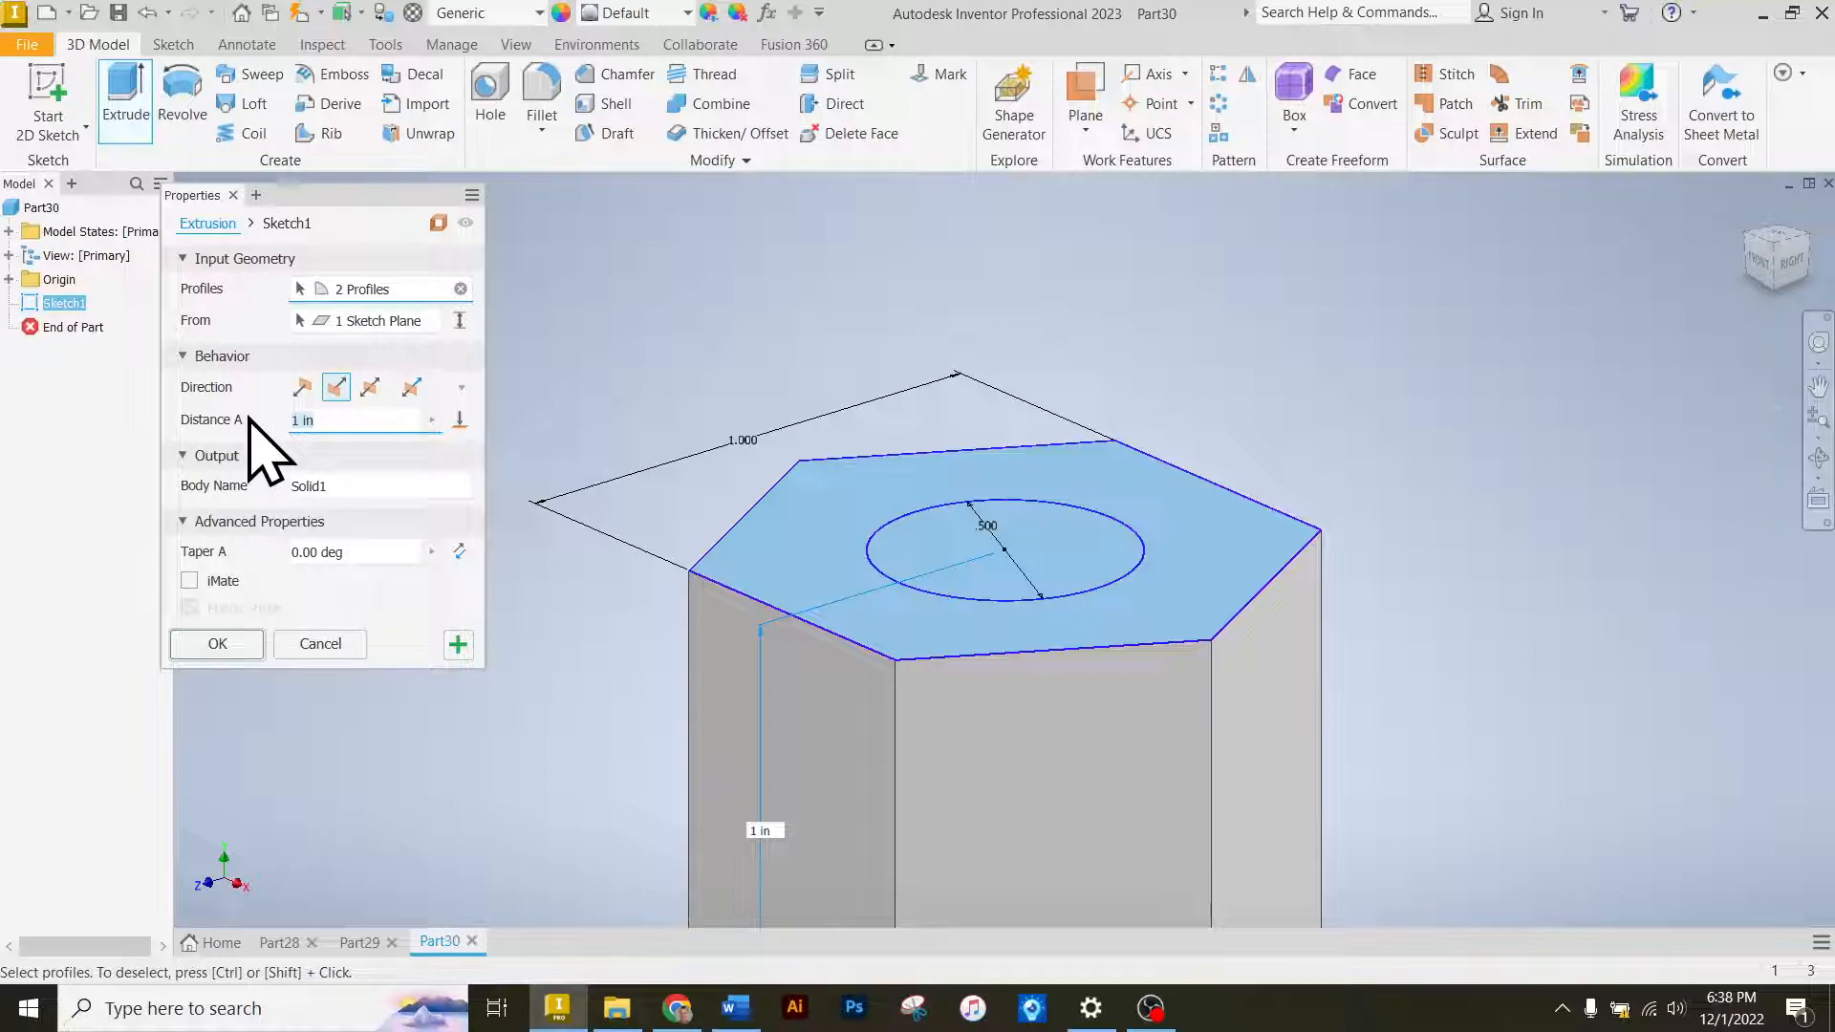
key(Return)
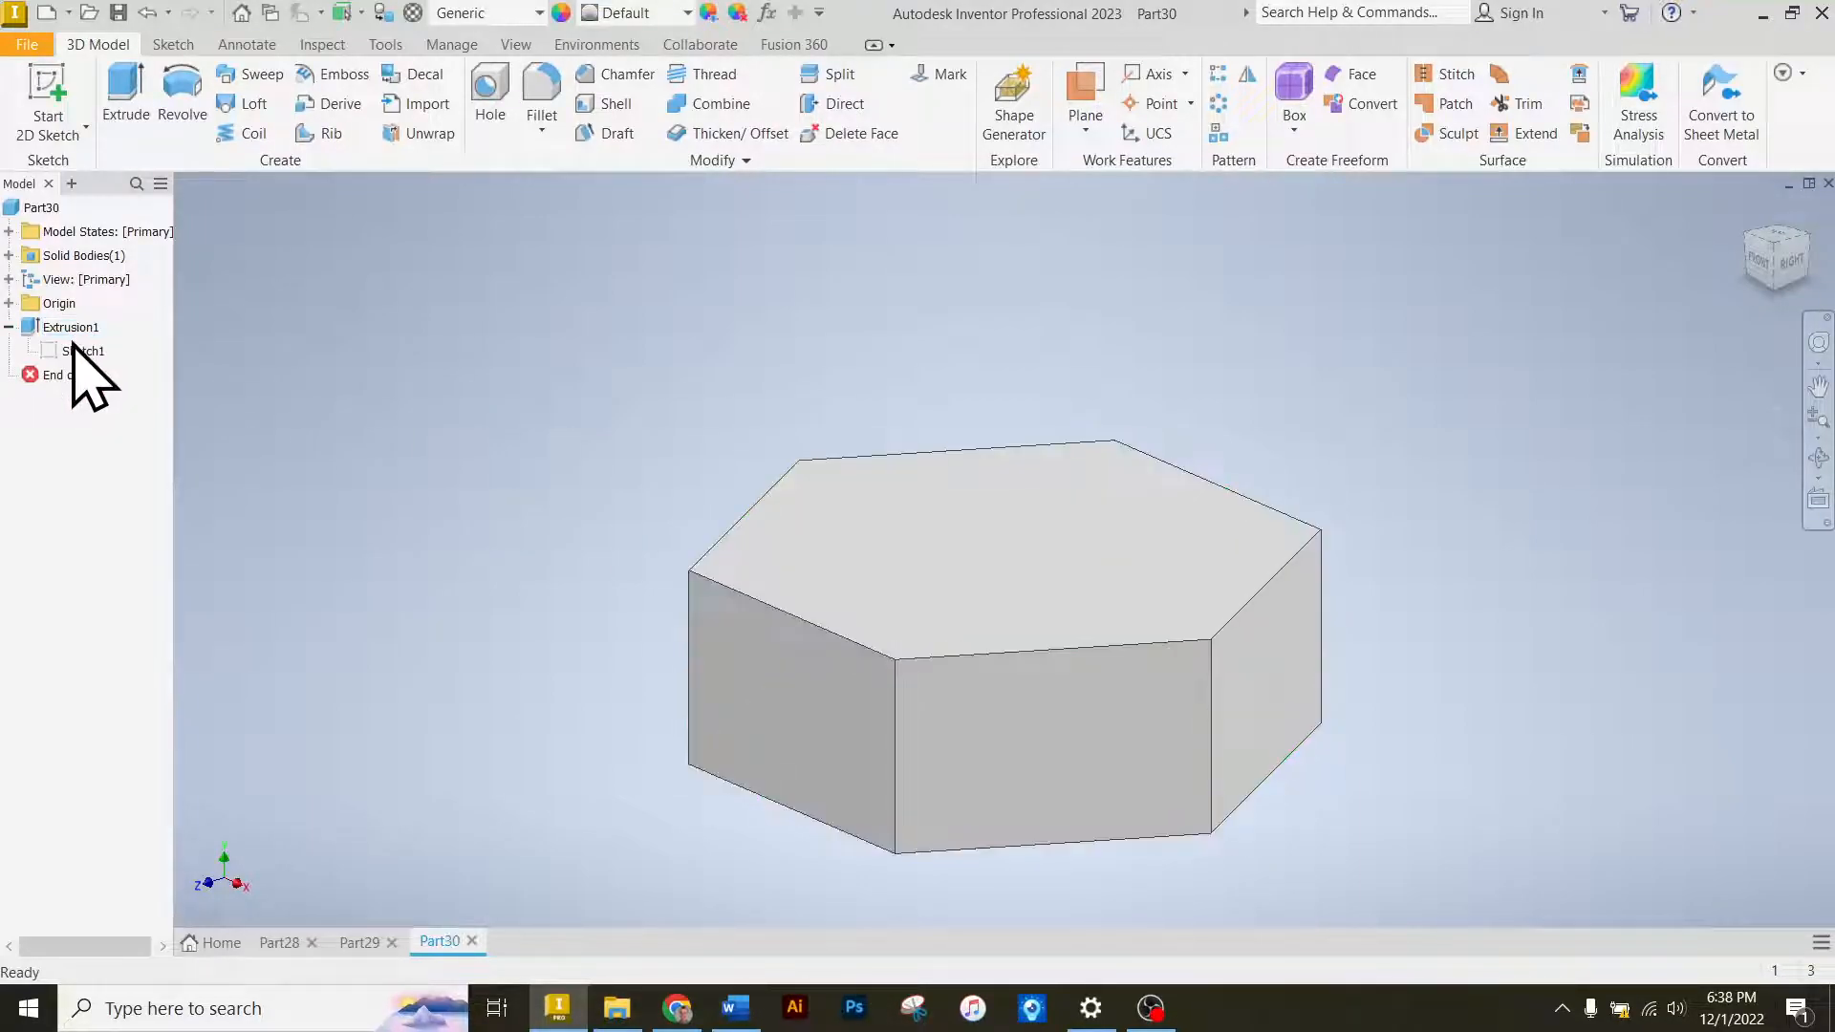
Make the hexagon sketch visible again and extrude its inner circle 2 in upward from the head, joined as the bolt shaft.
right_click(102, 351)
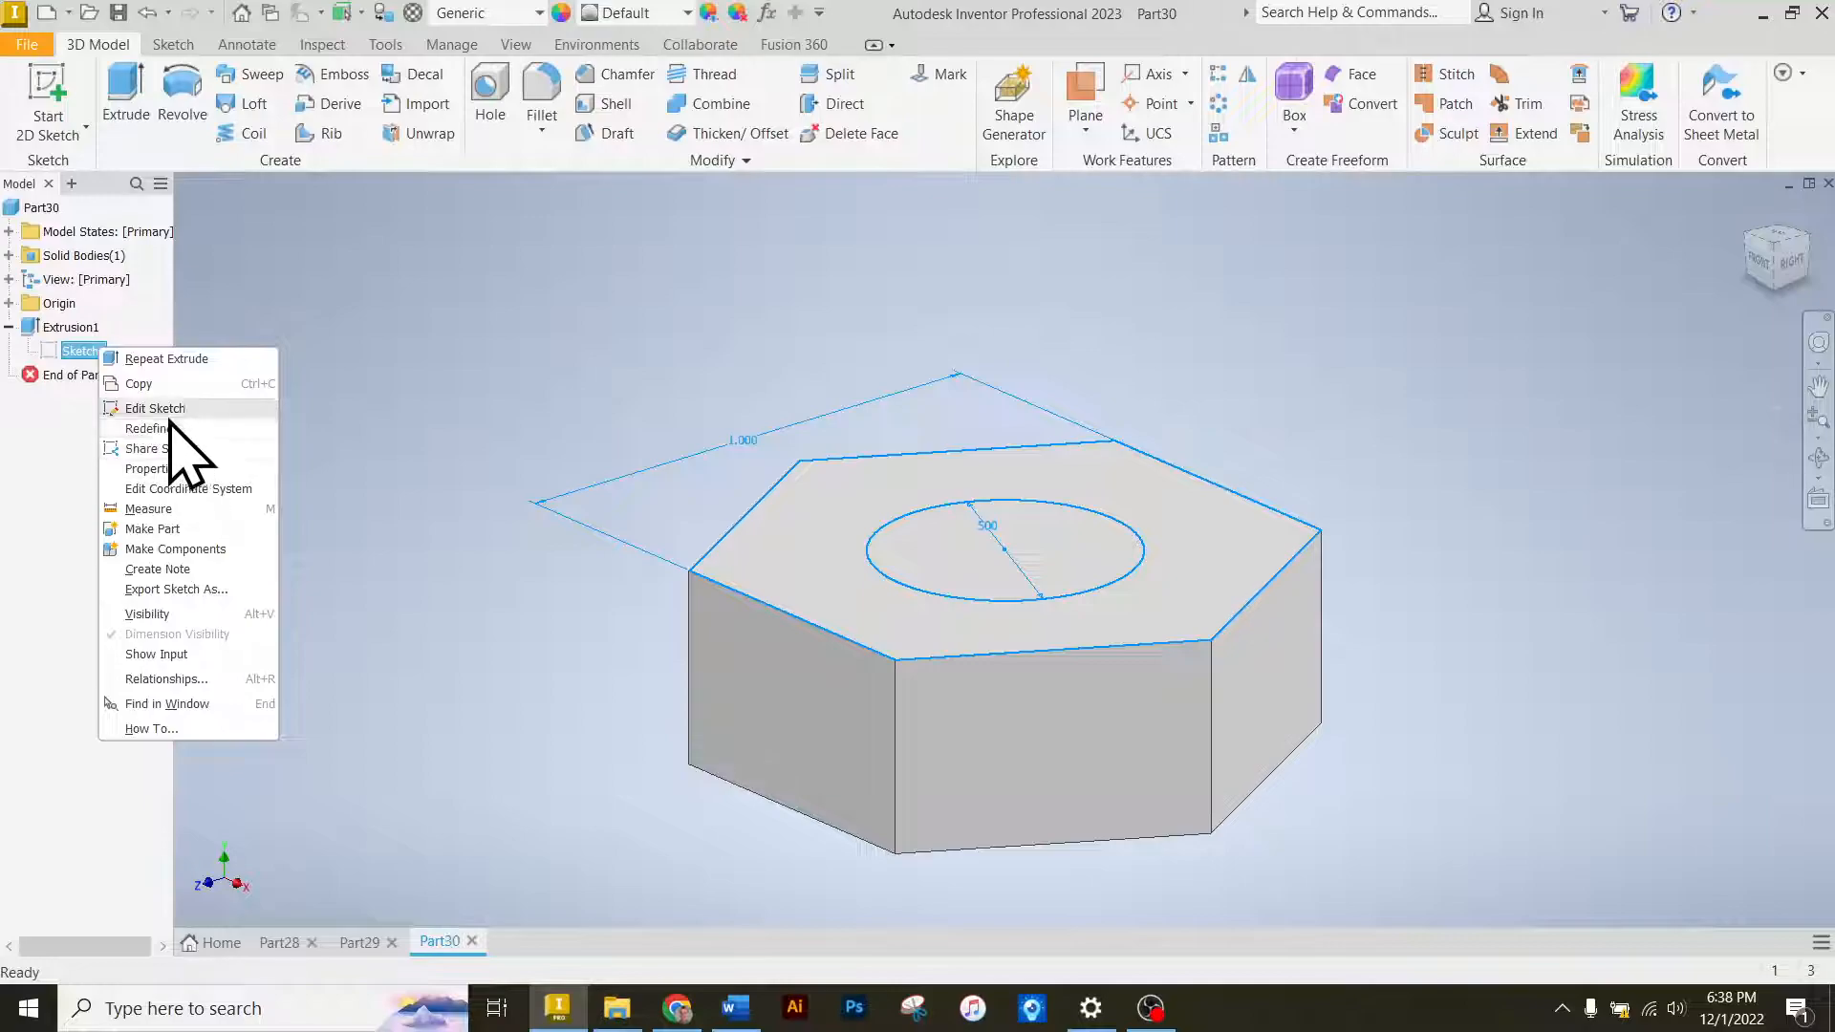
click(195, 615)
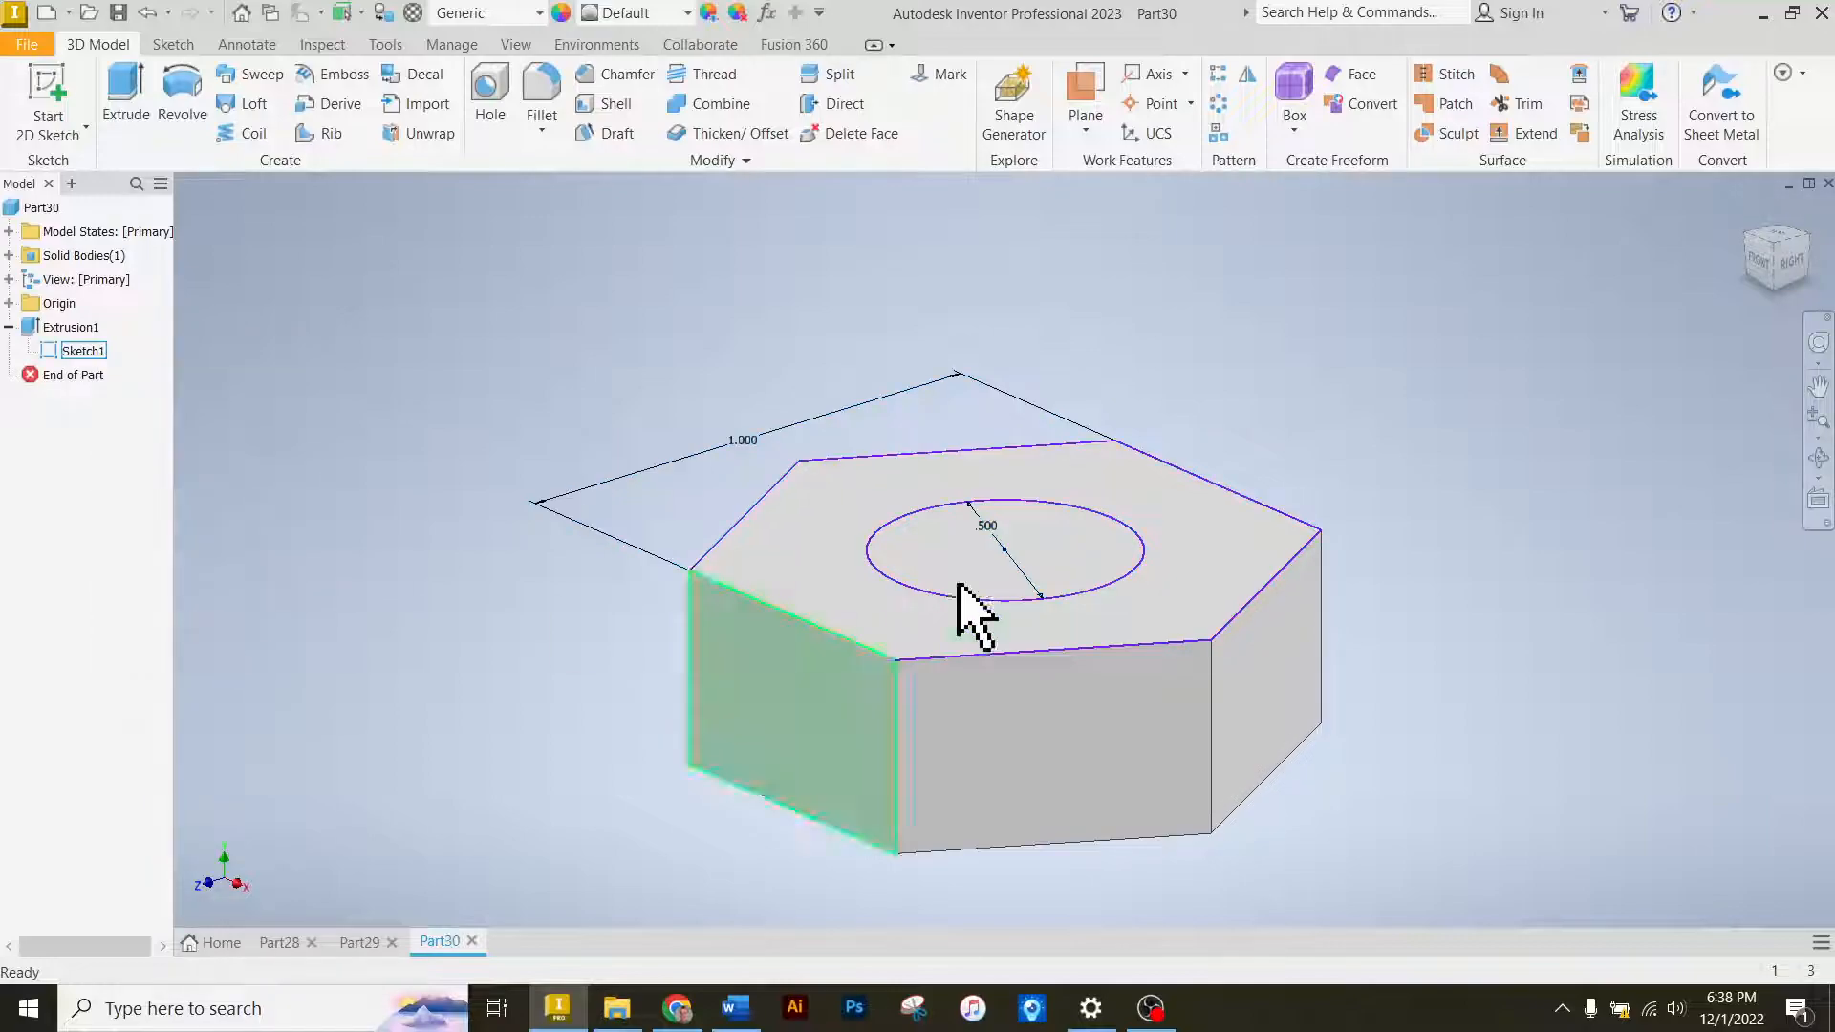
click(127, 107)
click(937, 569)
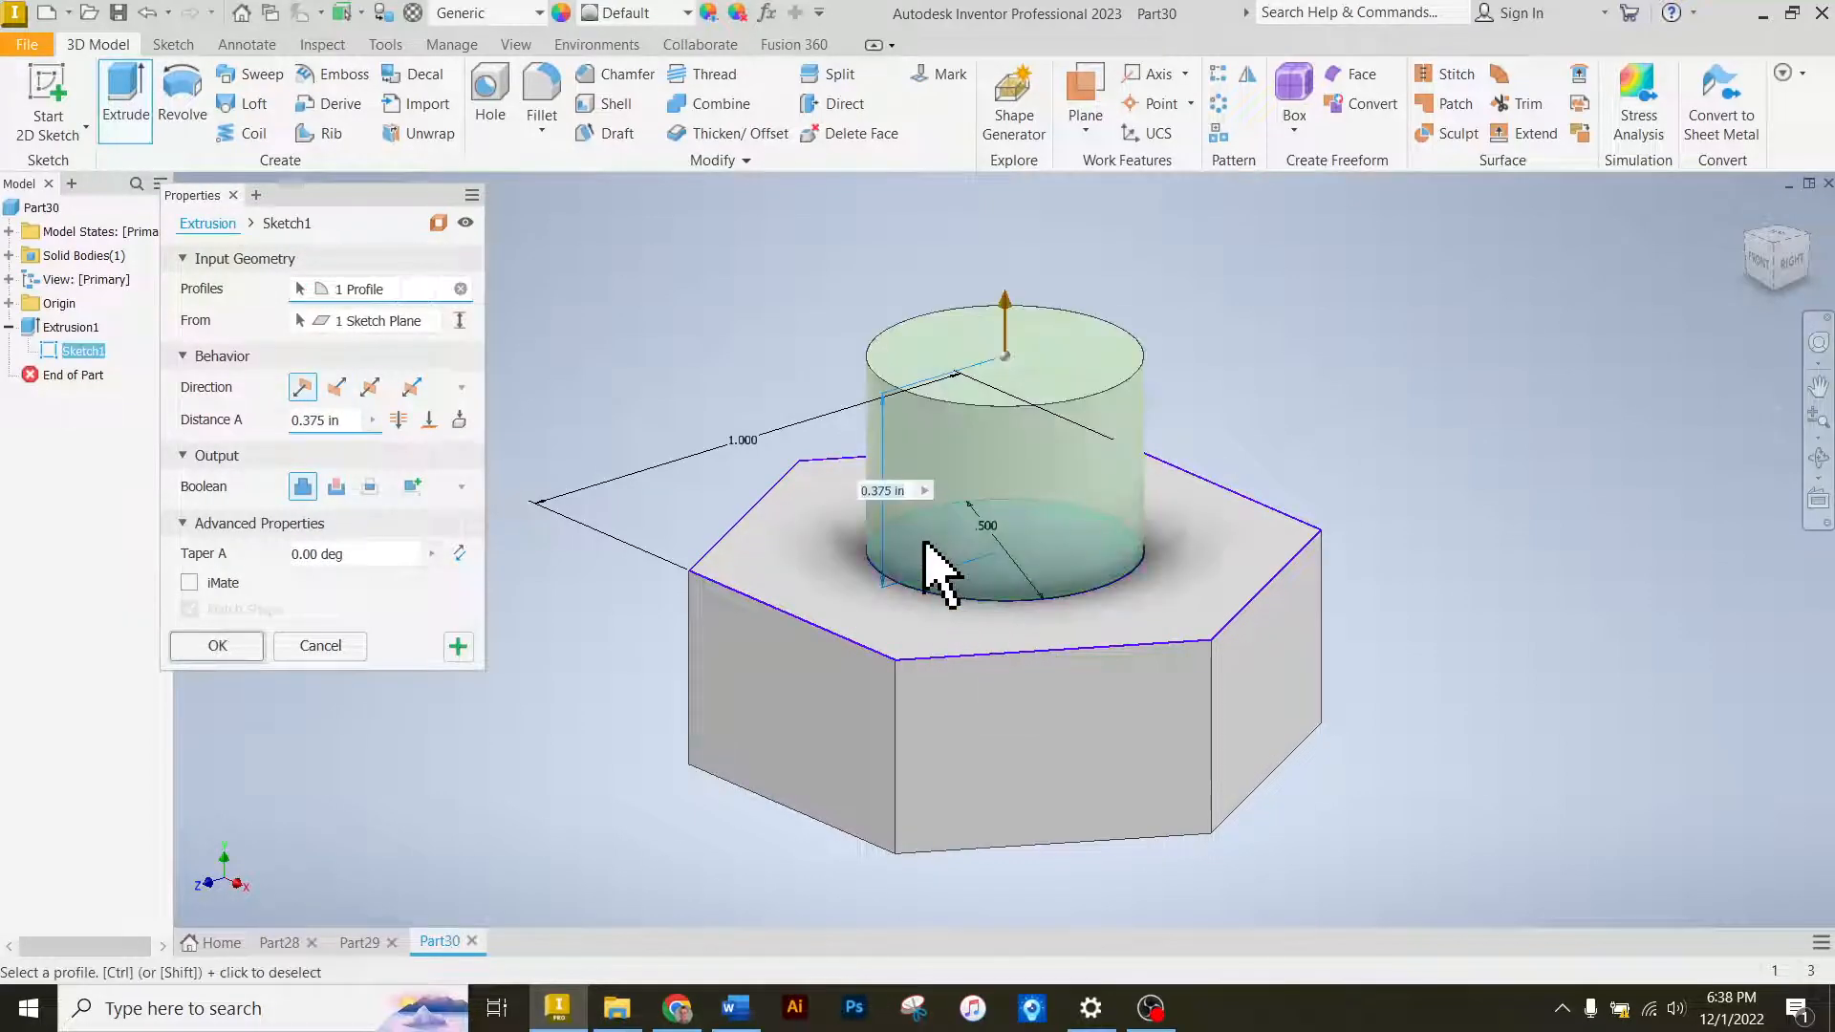
scroll(990, 650, down, 3)
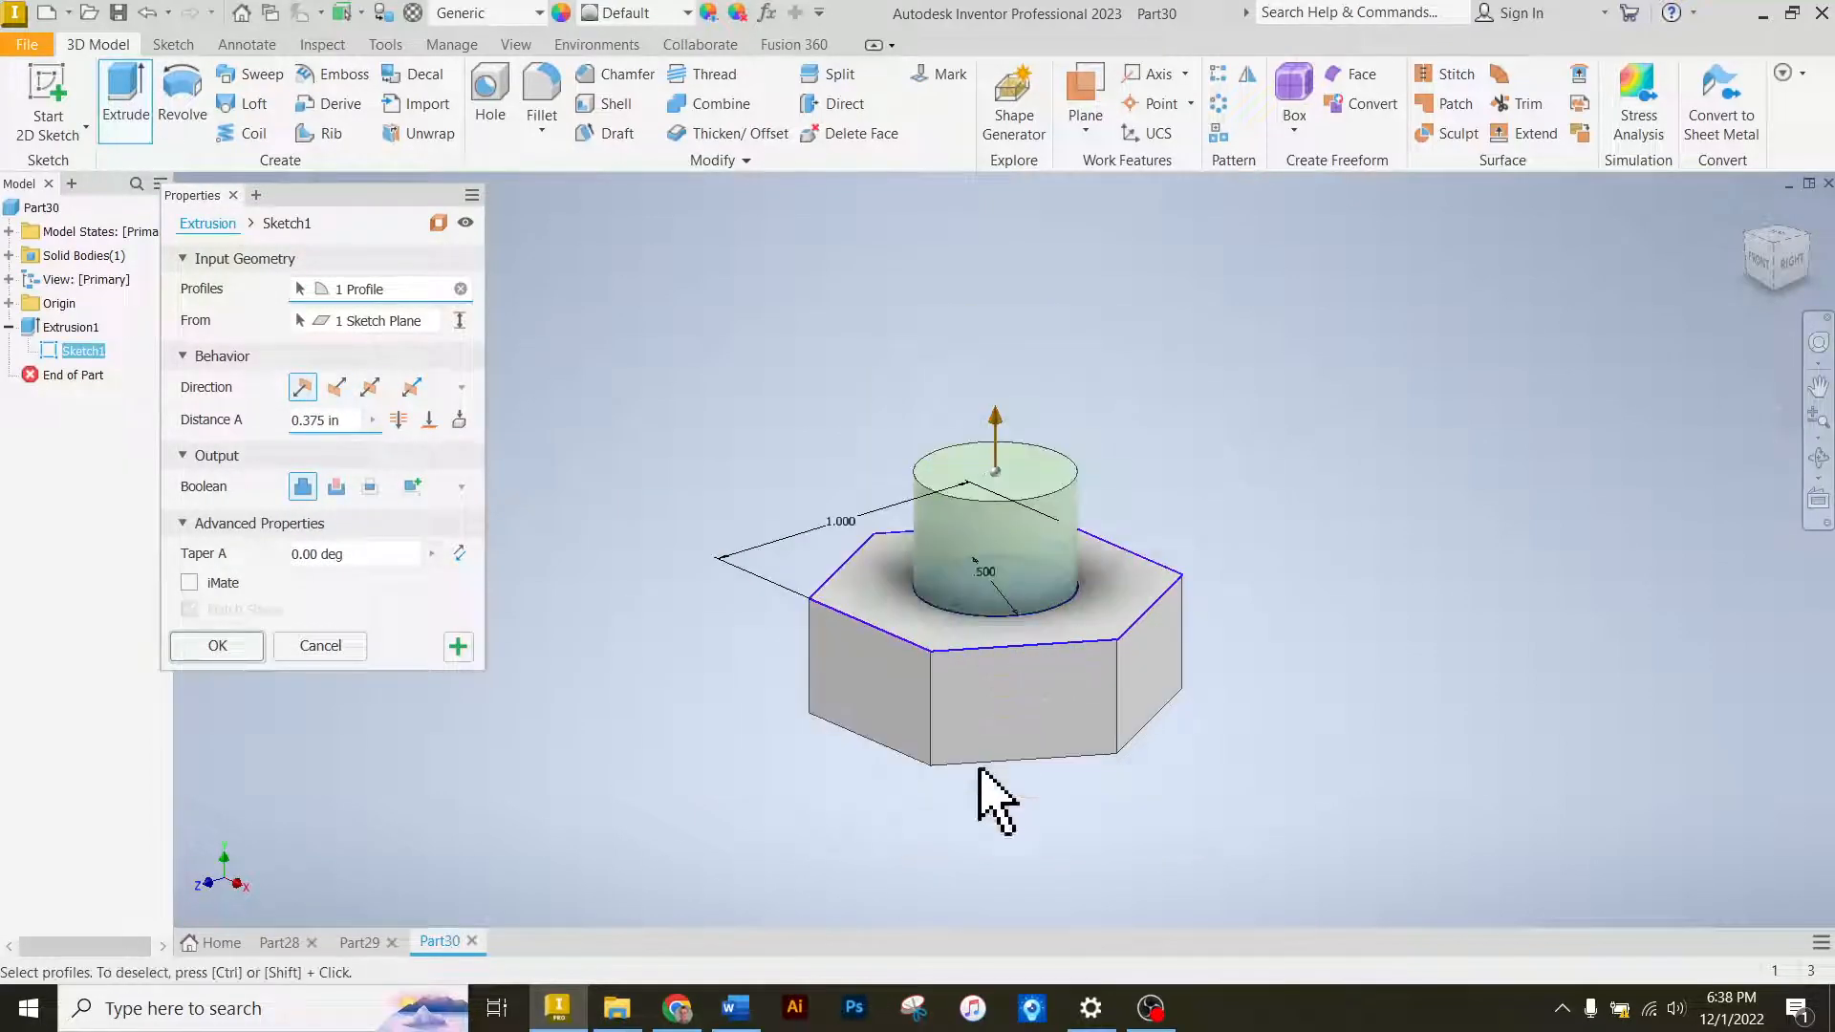
click(684, 1016)
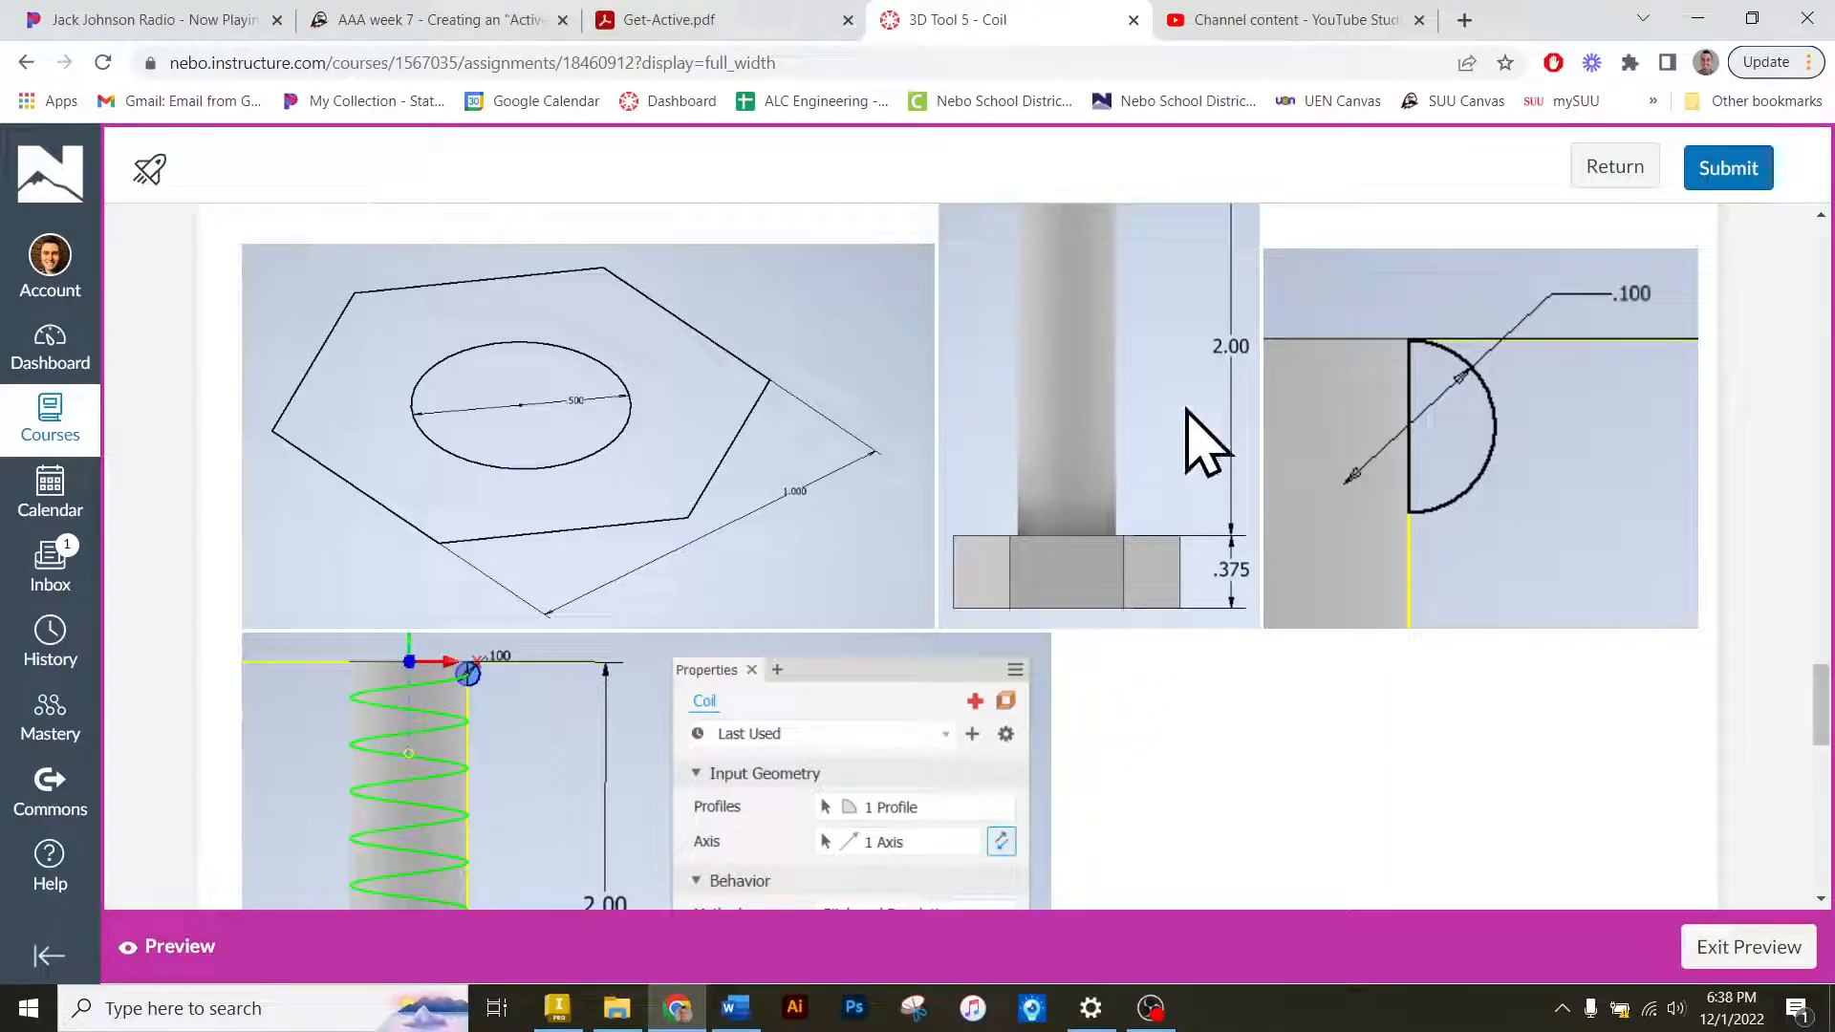
scroll(1201, 485, up, 1)
scroll(1201, 486, down, 1)
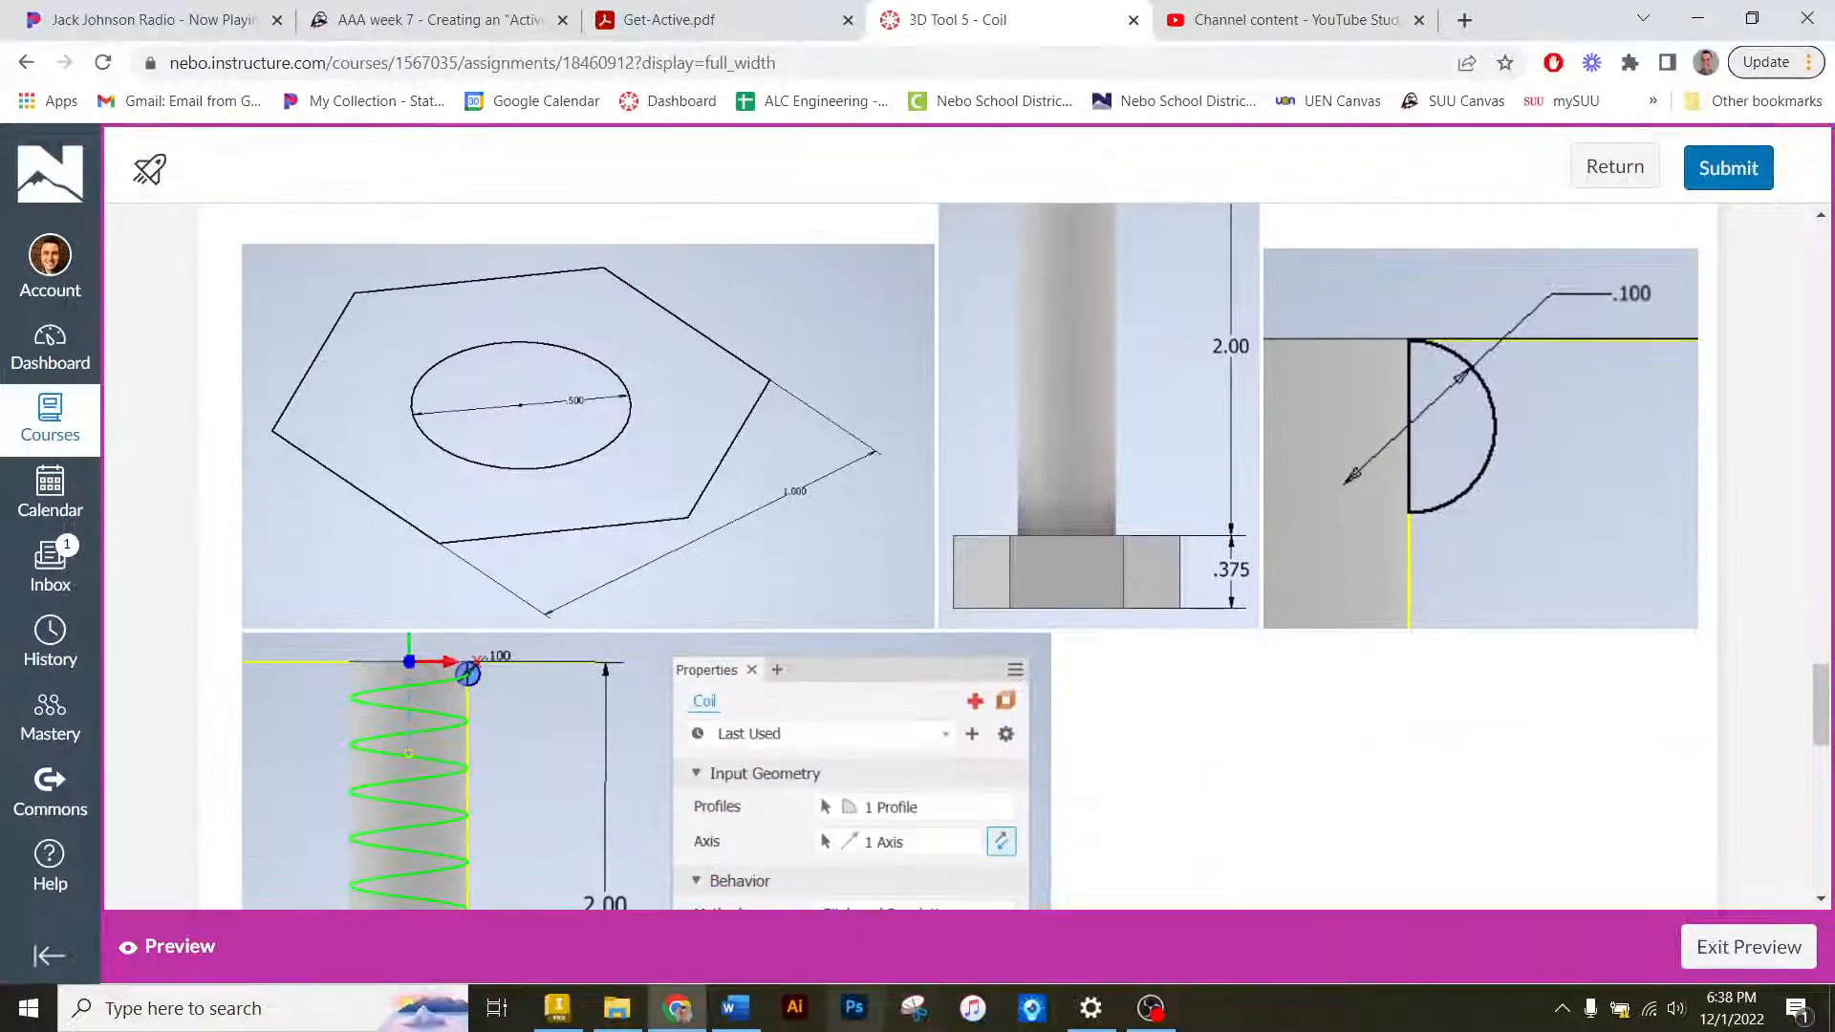
click(687, 1013)
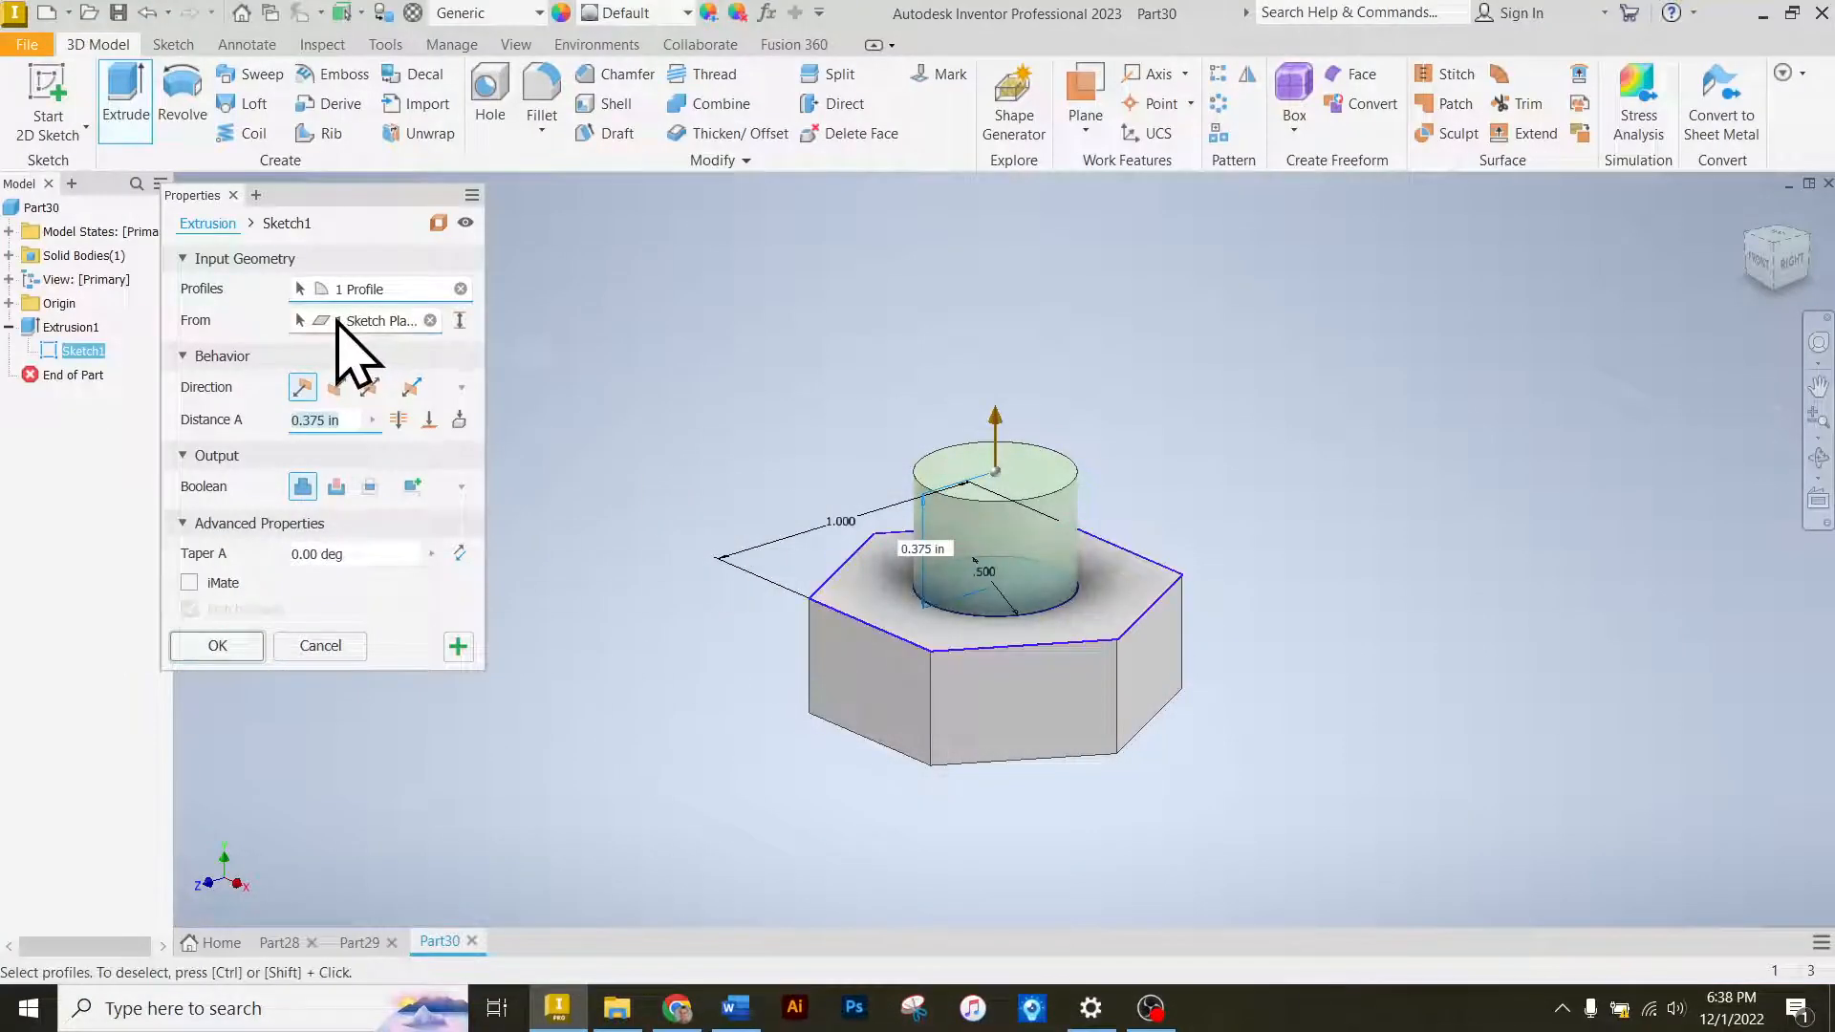
text(2)
key(Return)
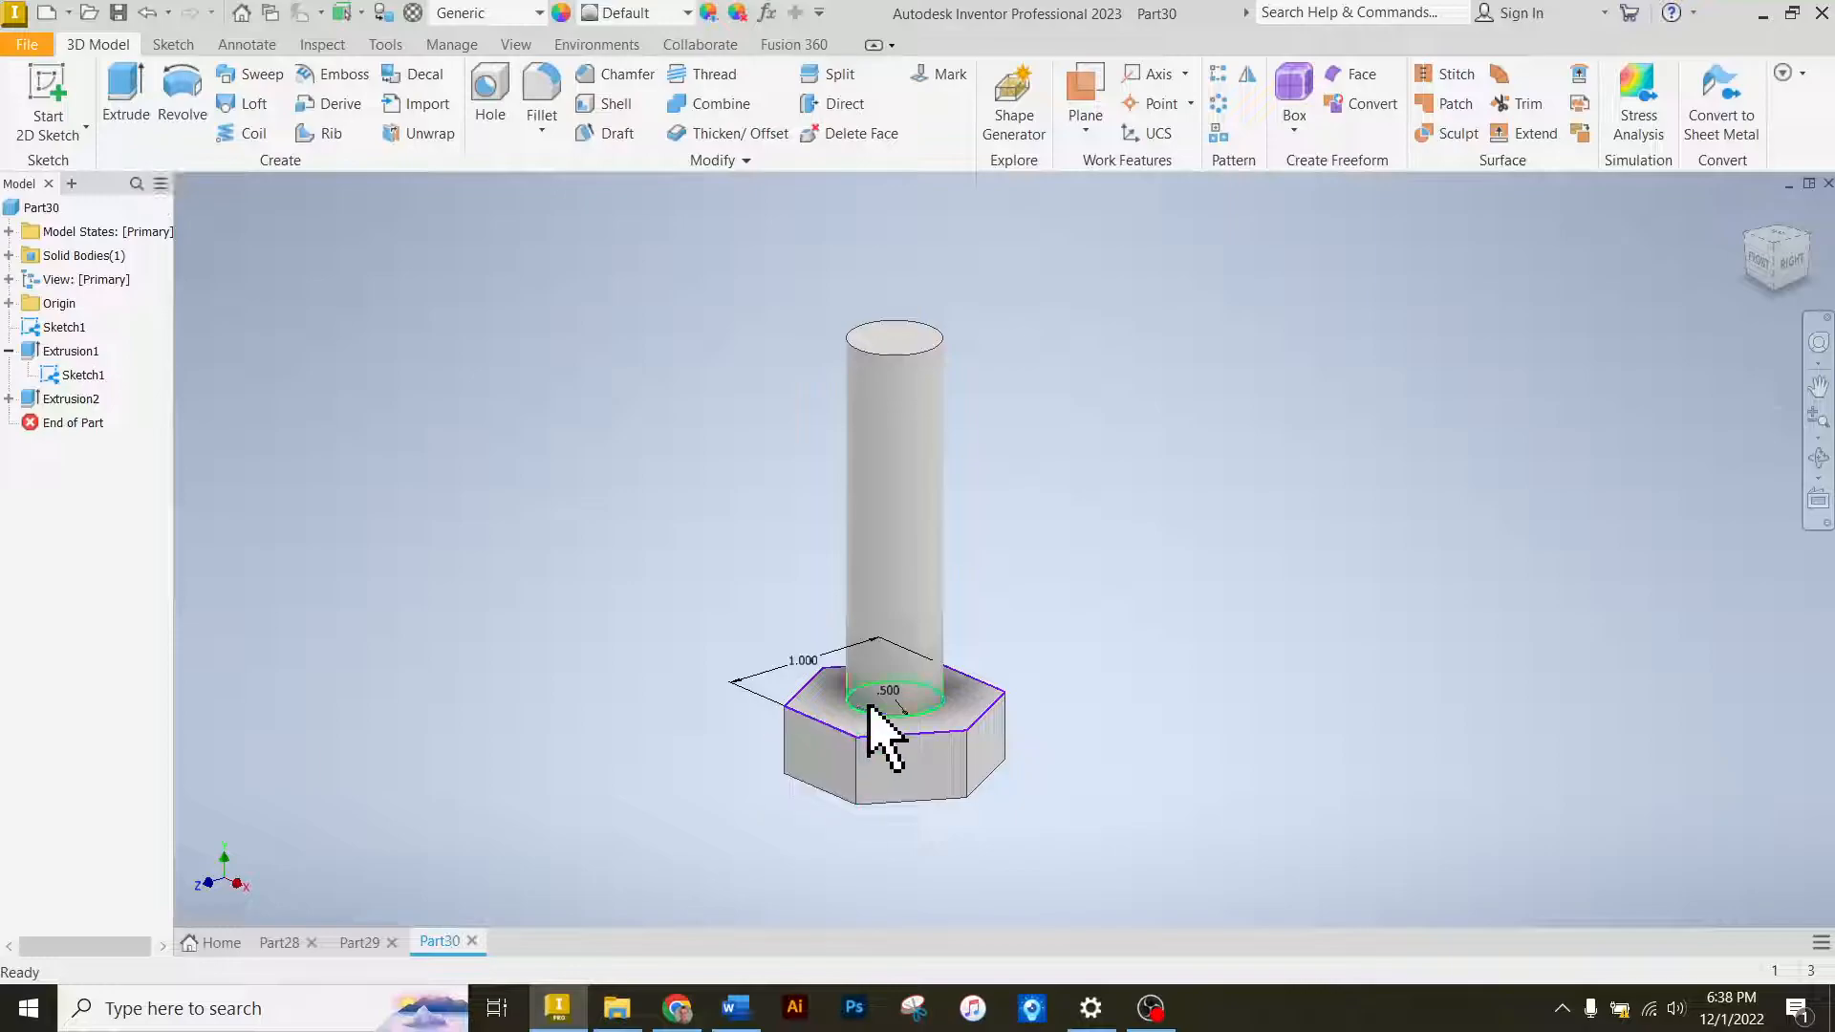
Switch to the assignment page in Chrome and examine the thread profile sketch and the Coil settings for the bolt.
click(678, 1011)
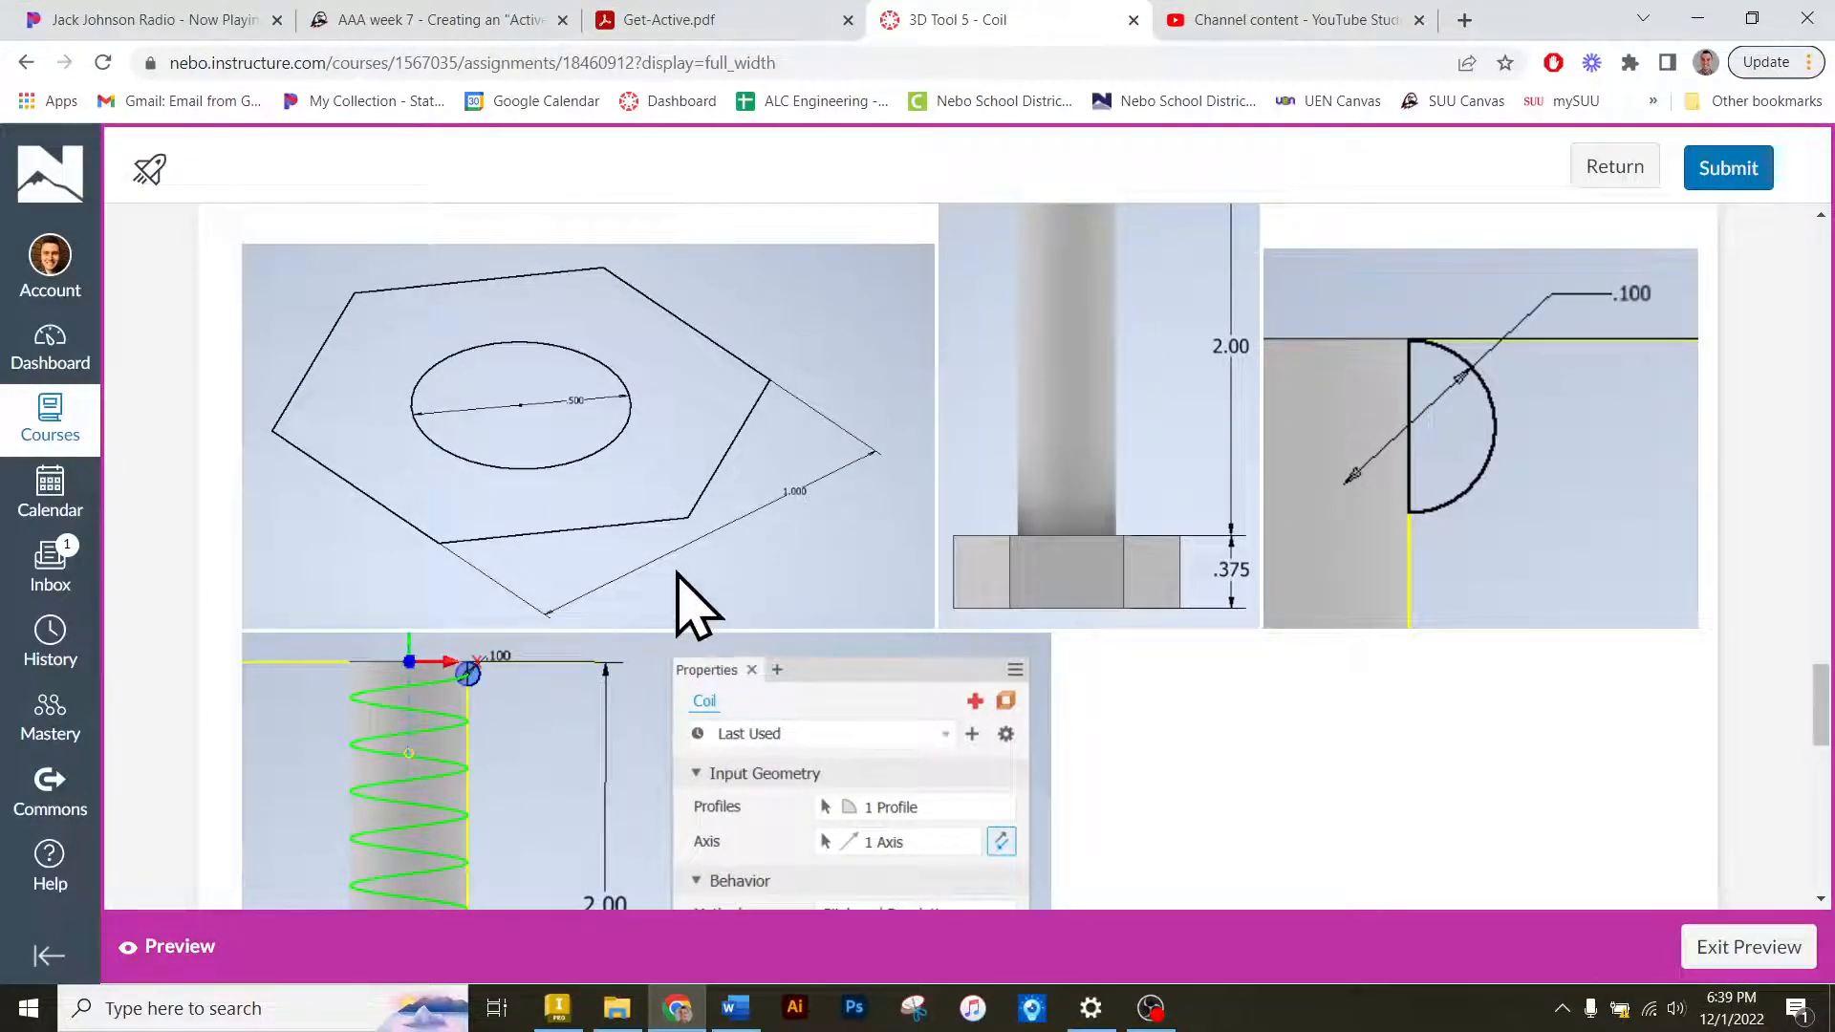
scroll(693, 593, down, 3)
scroll(684, 583, up, 2)
scroll(692, 602, up, 1)
scroll(451, 717, down, 3)
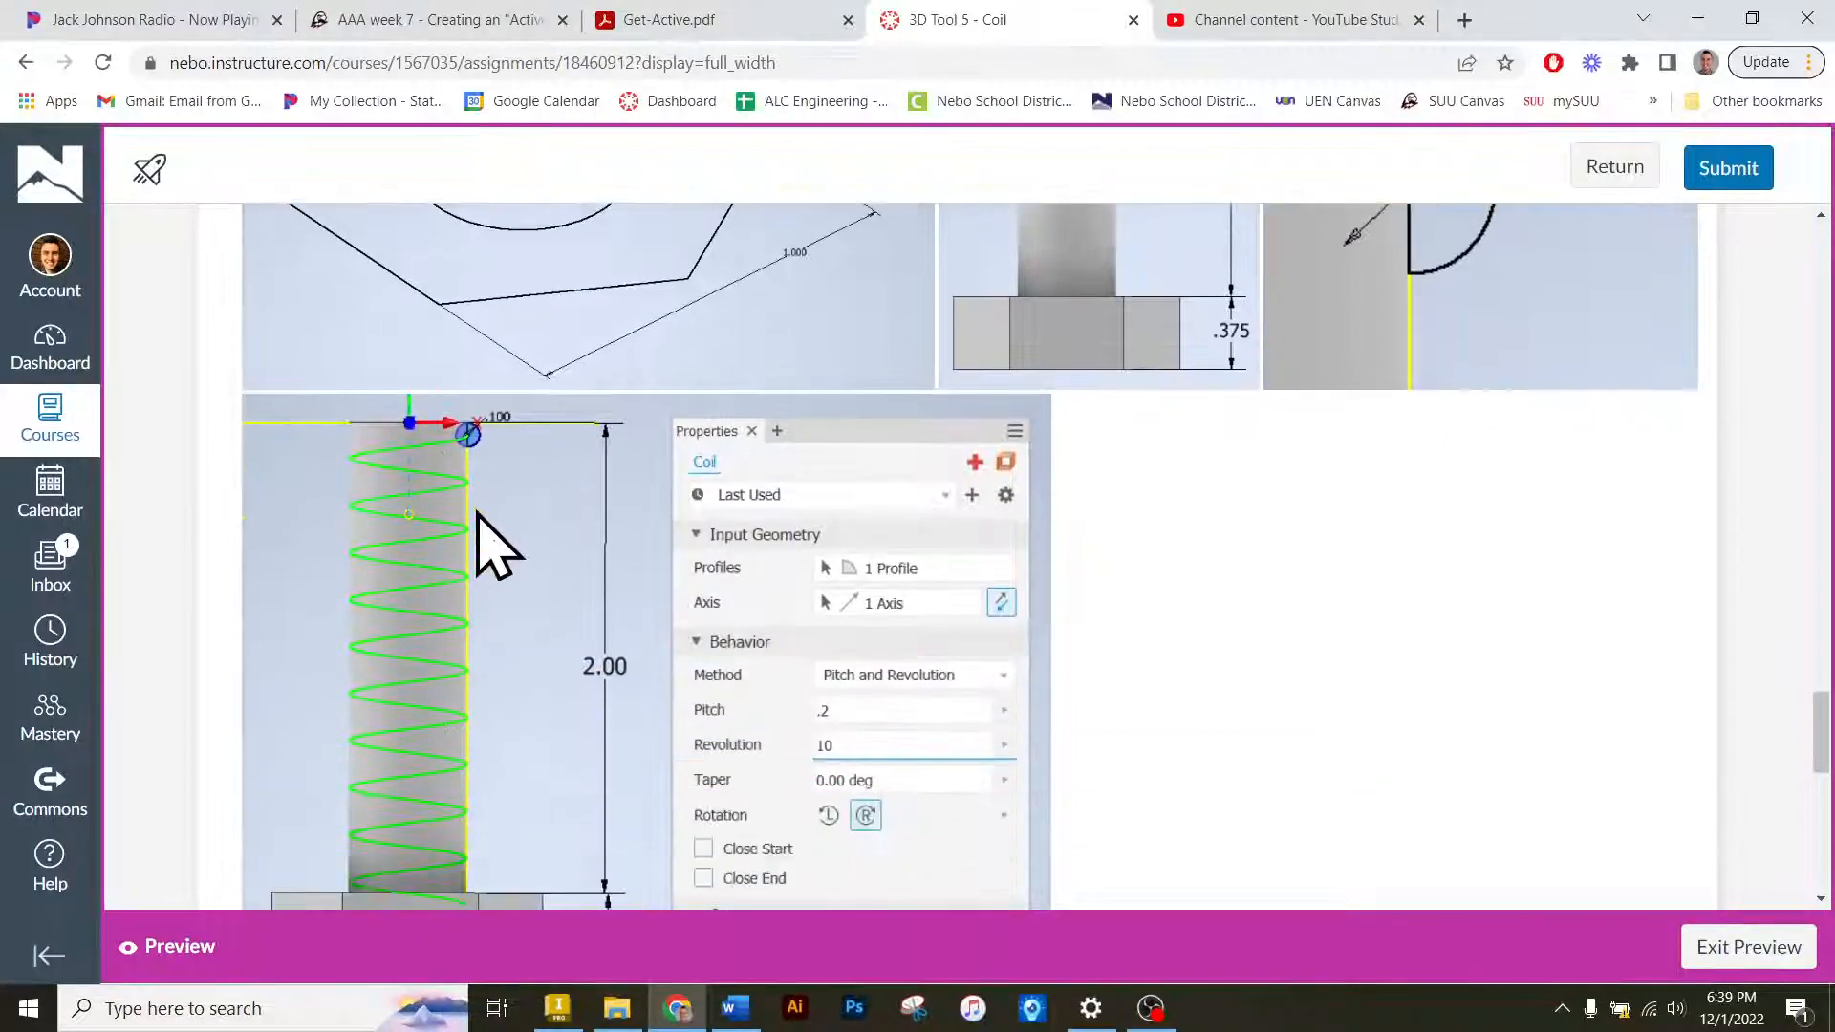
scroll(738, 636, down, 1)
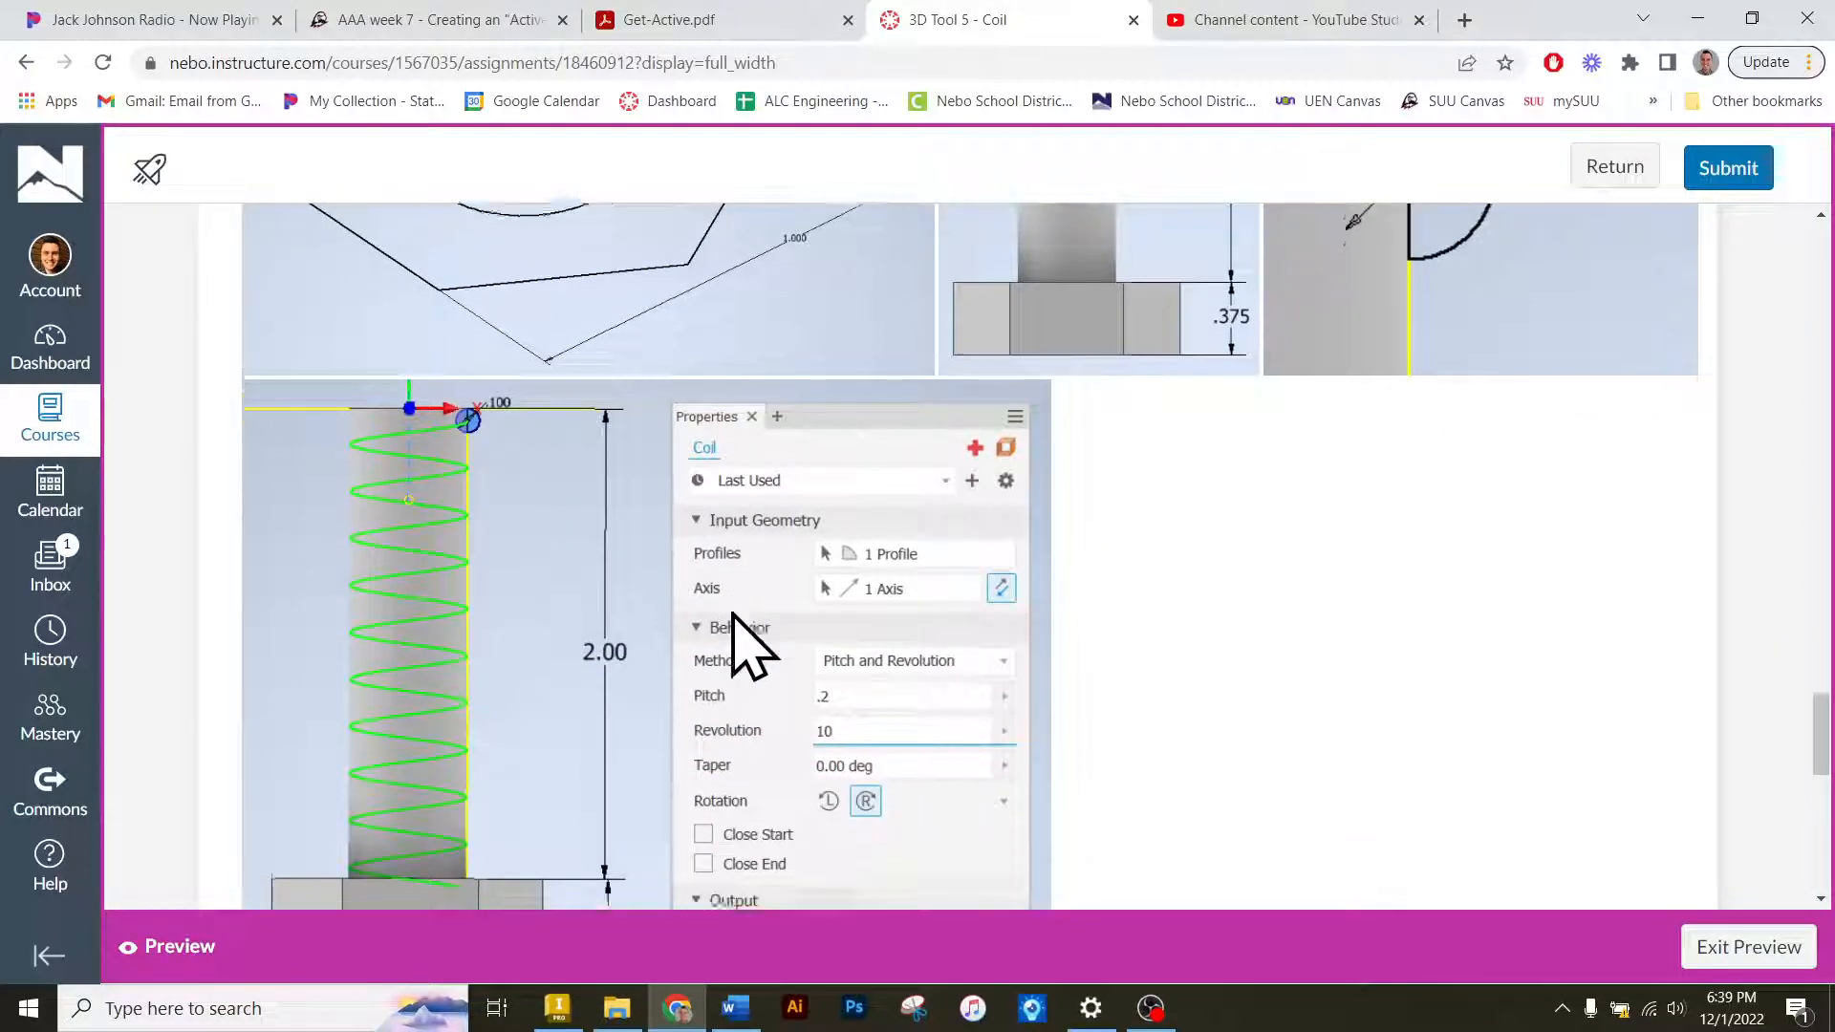
click(678, 1005)
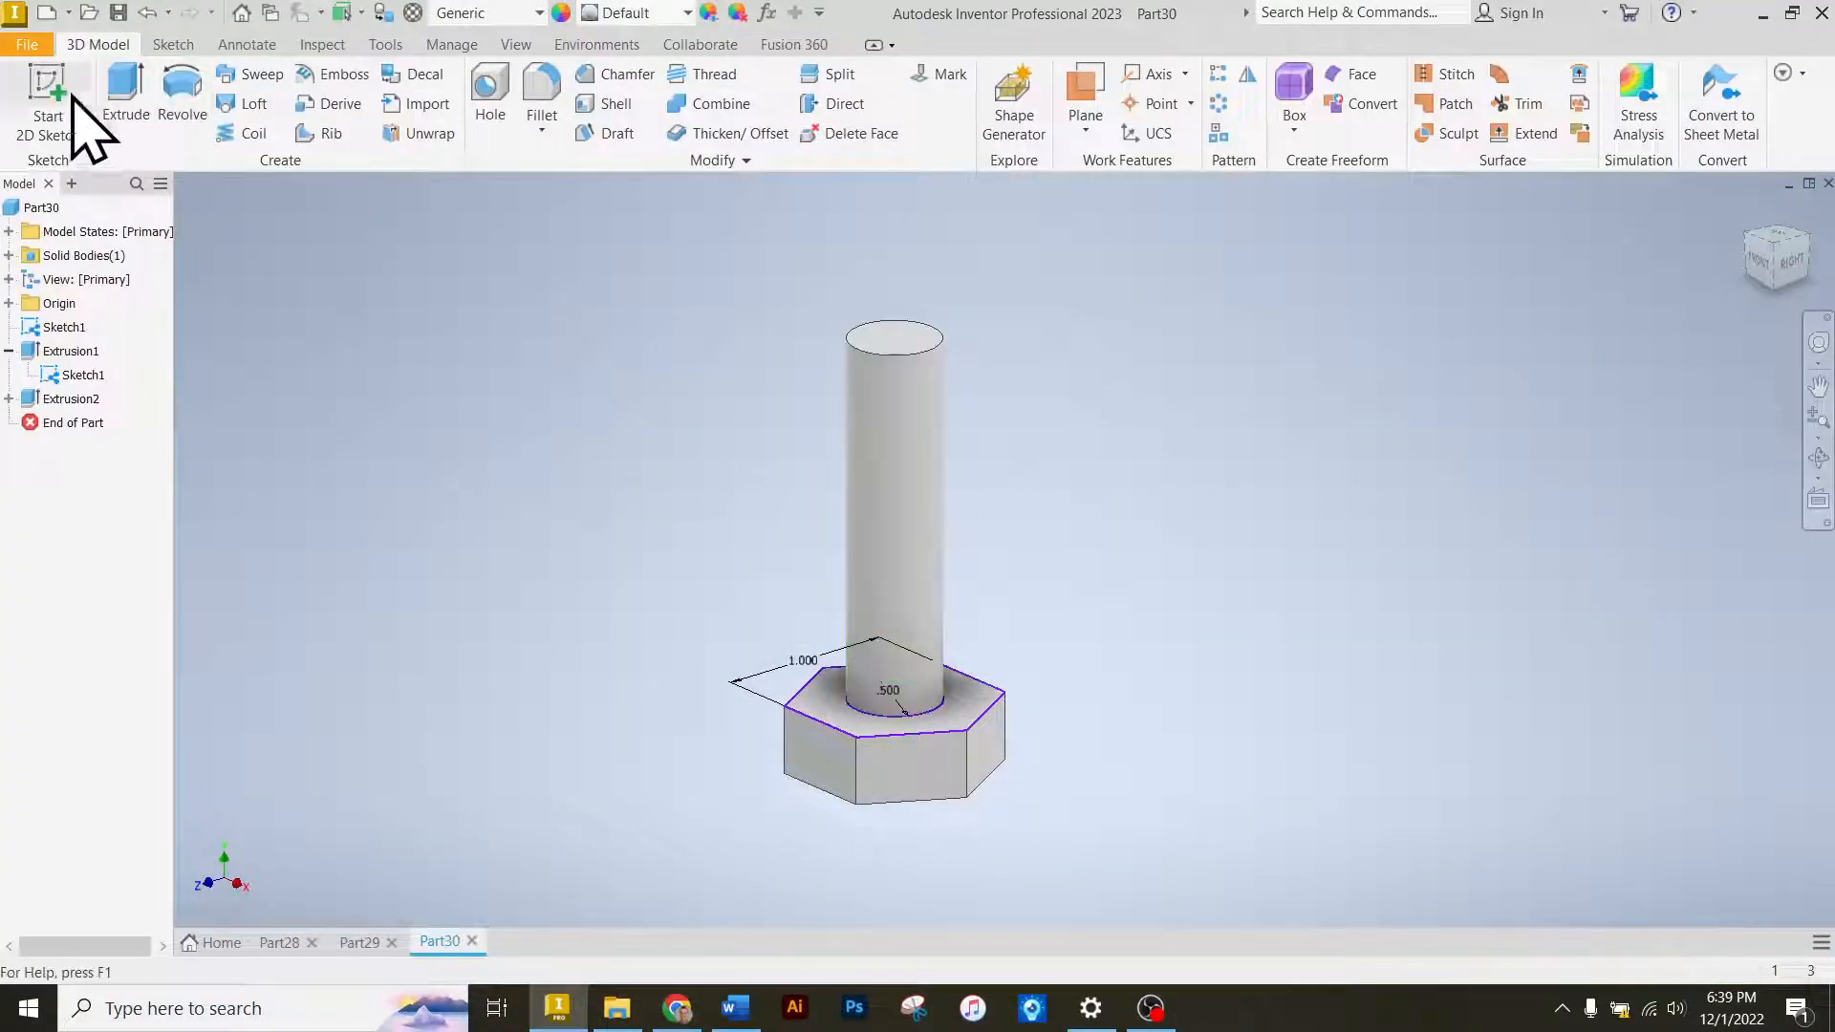
Start a 2D sketch on the XY plane through the middle of the bolt shaft.
click(50, 96)
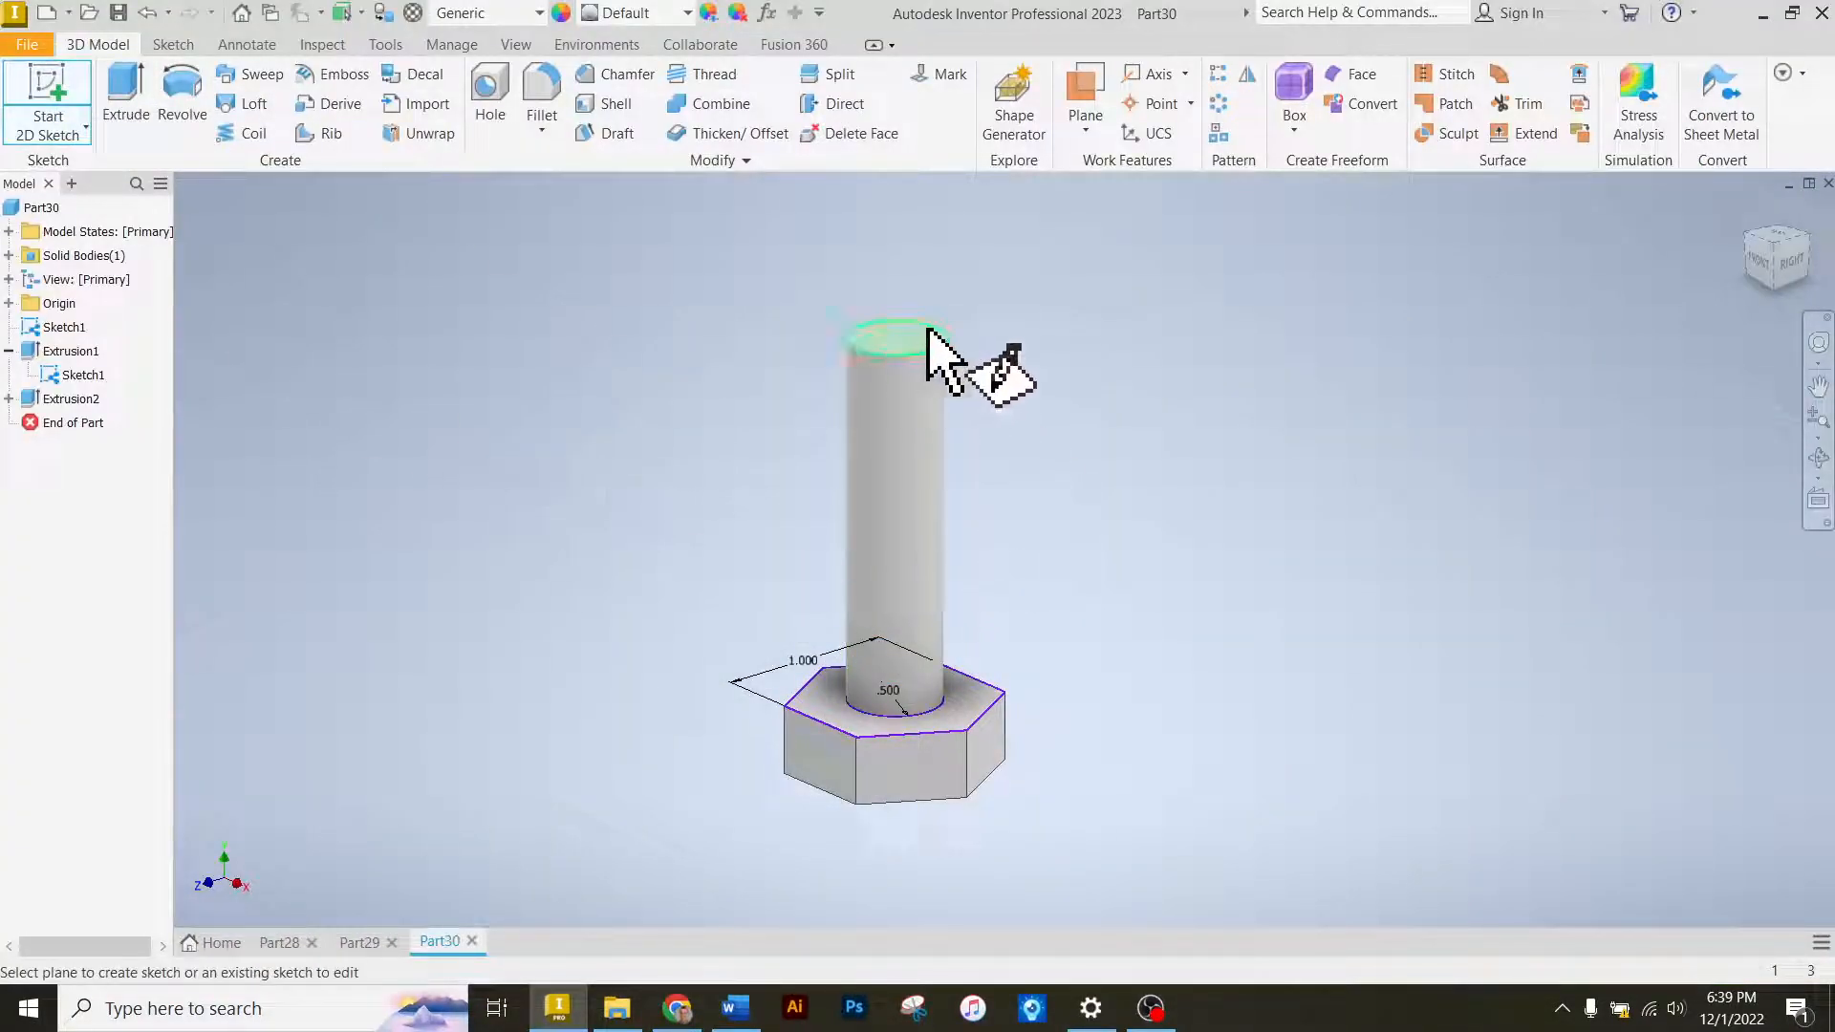
scroll(924, 402, up, 3)
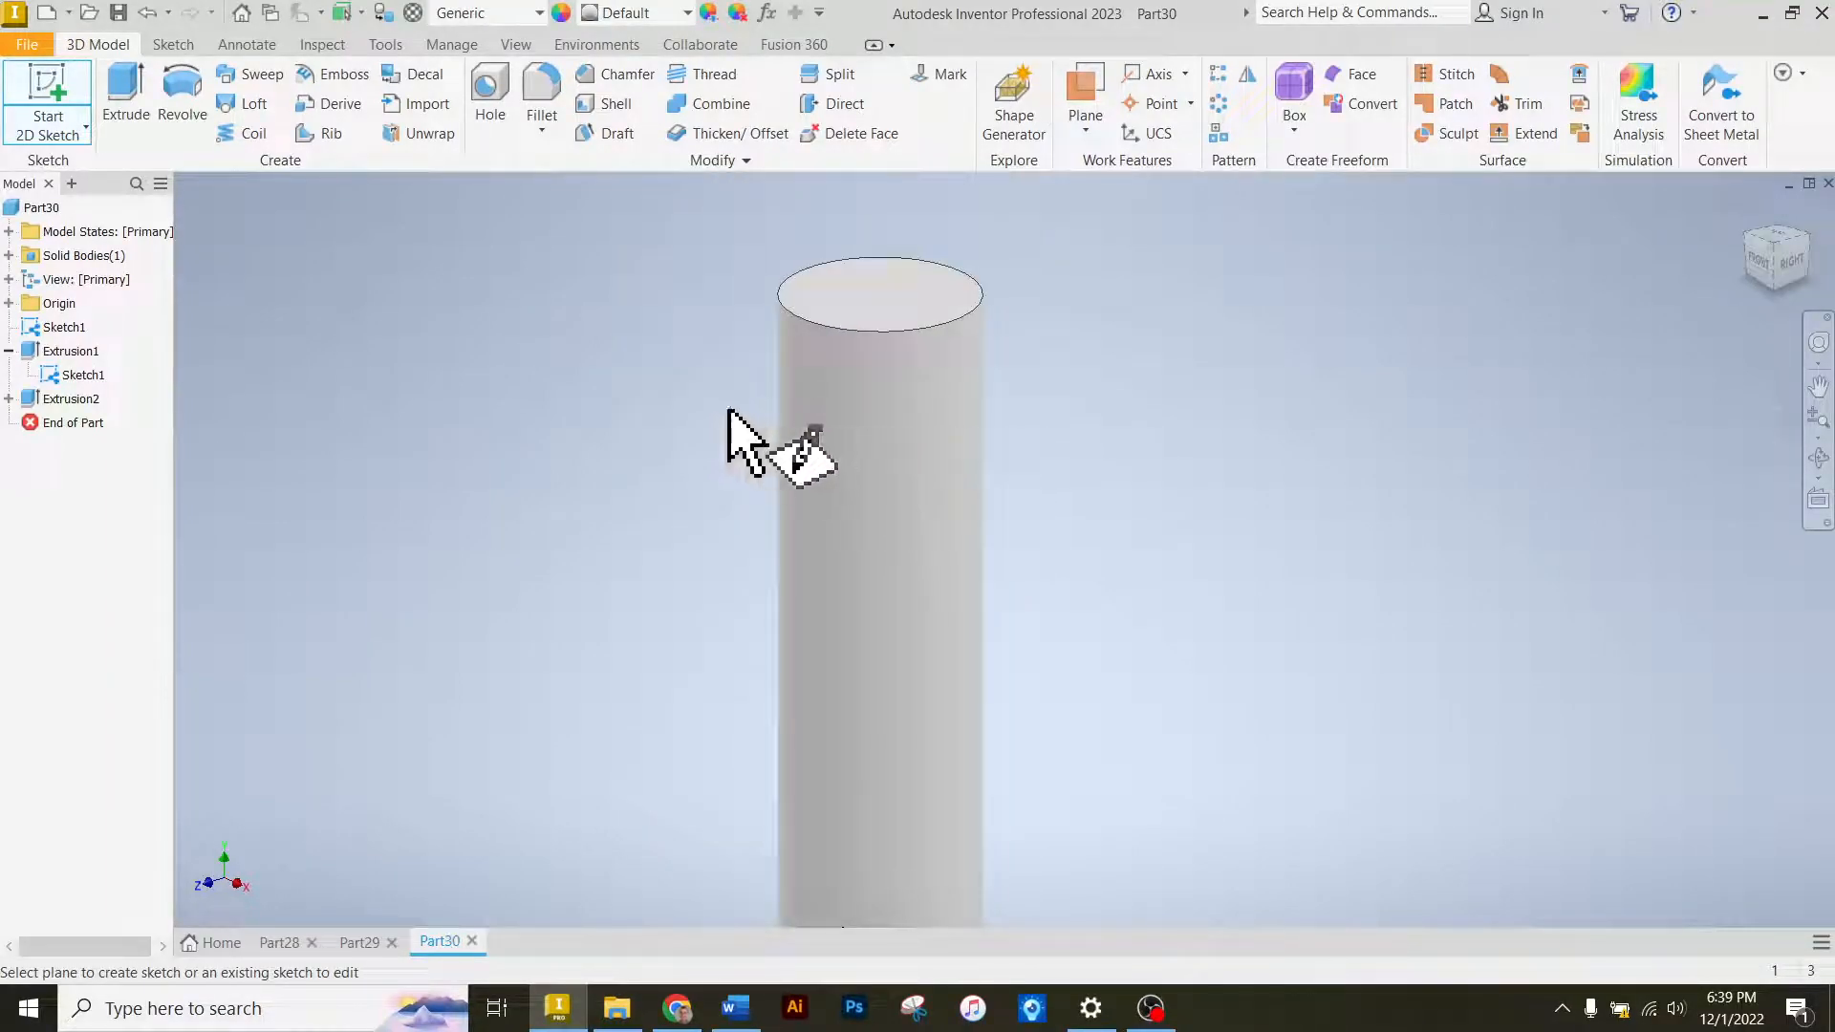
click(8, 304)
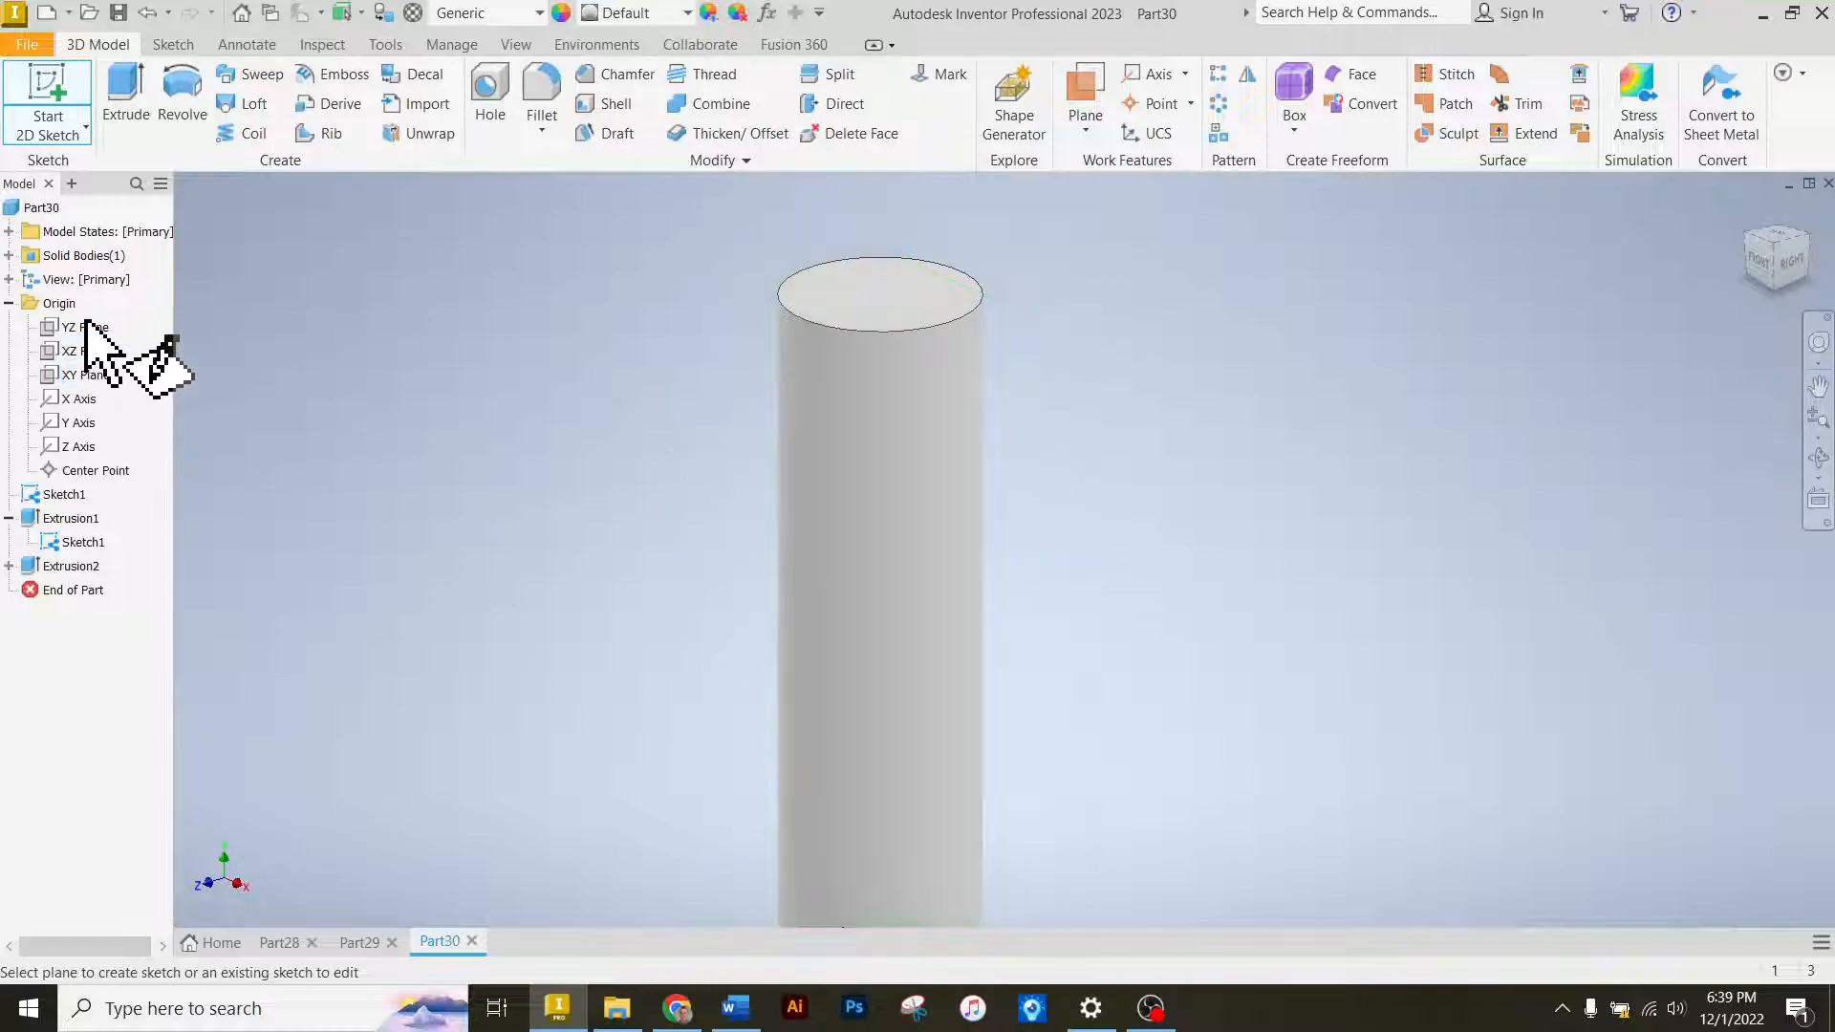
click(77, 375)
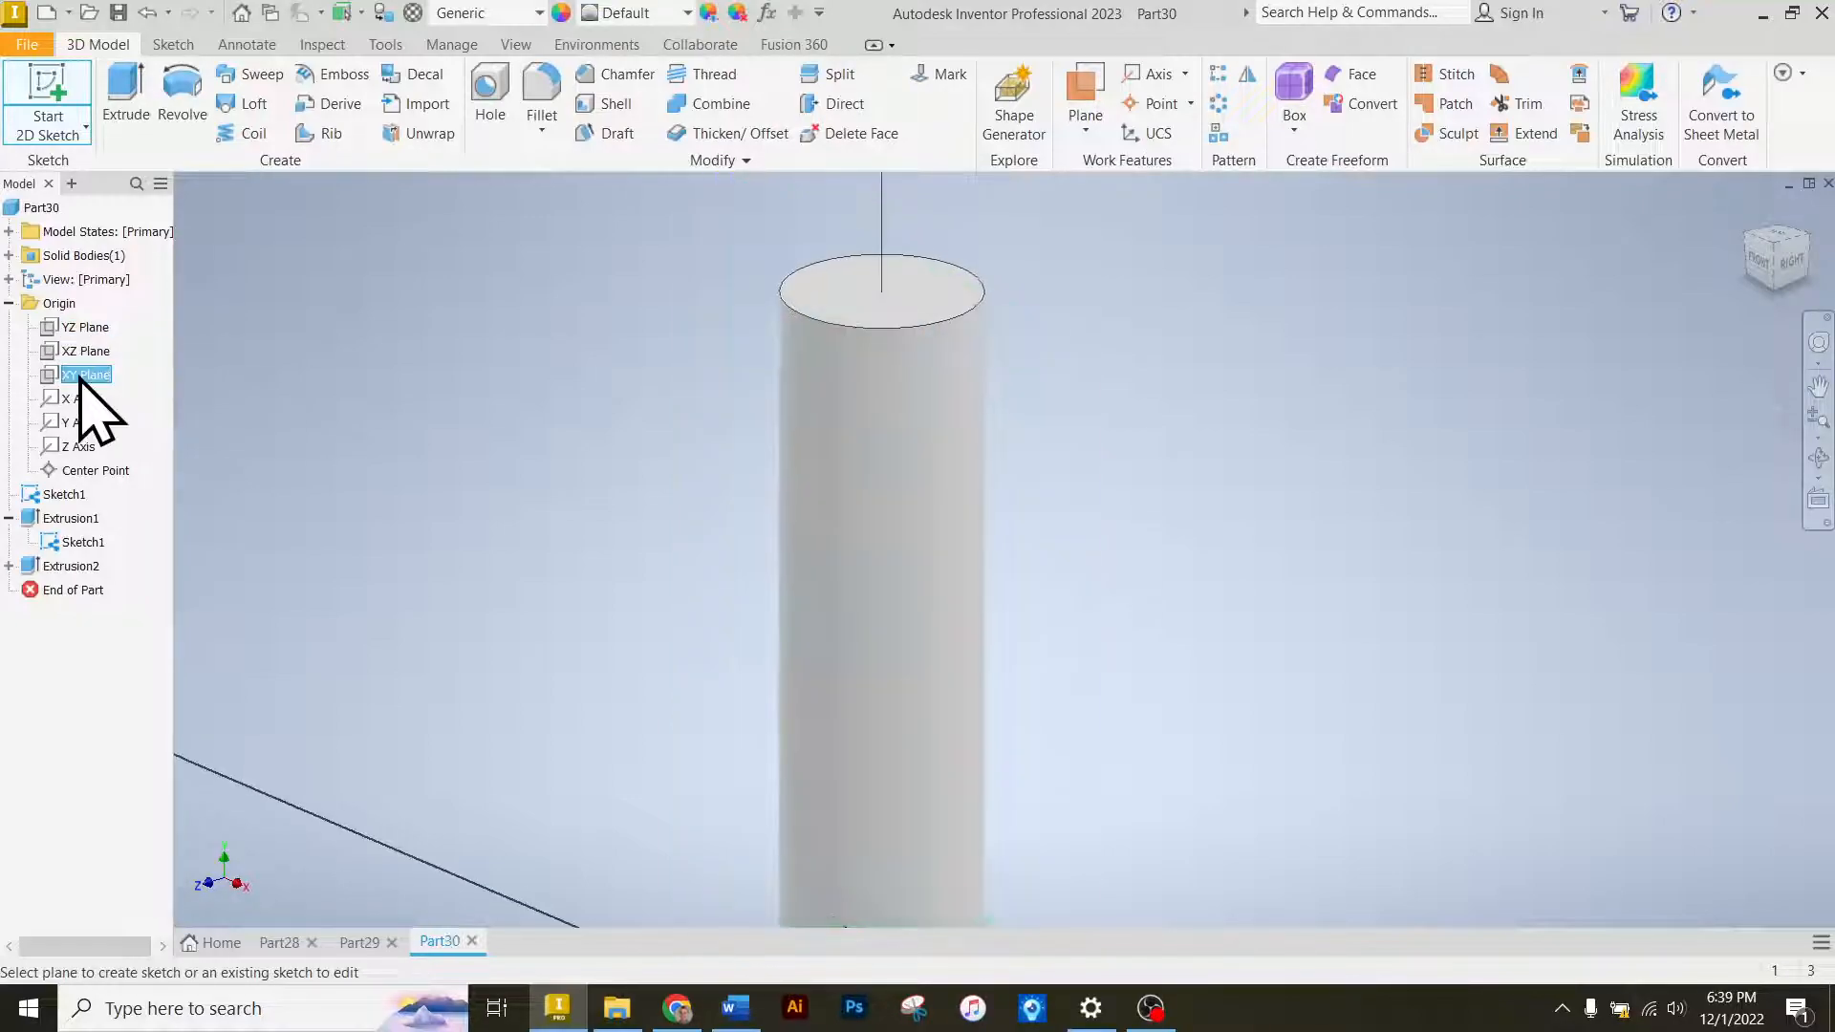
scroll(832, 387, down, 5)
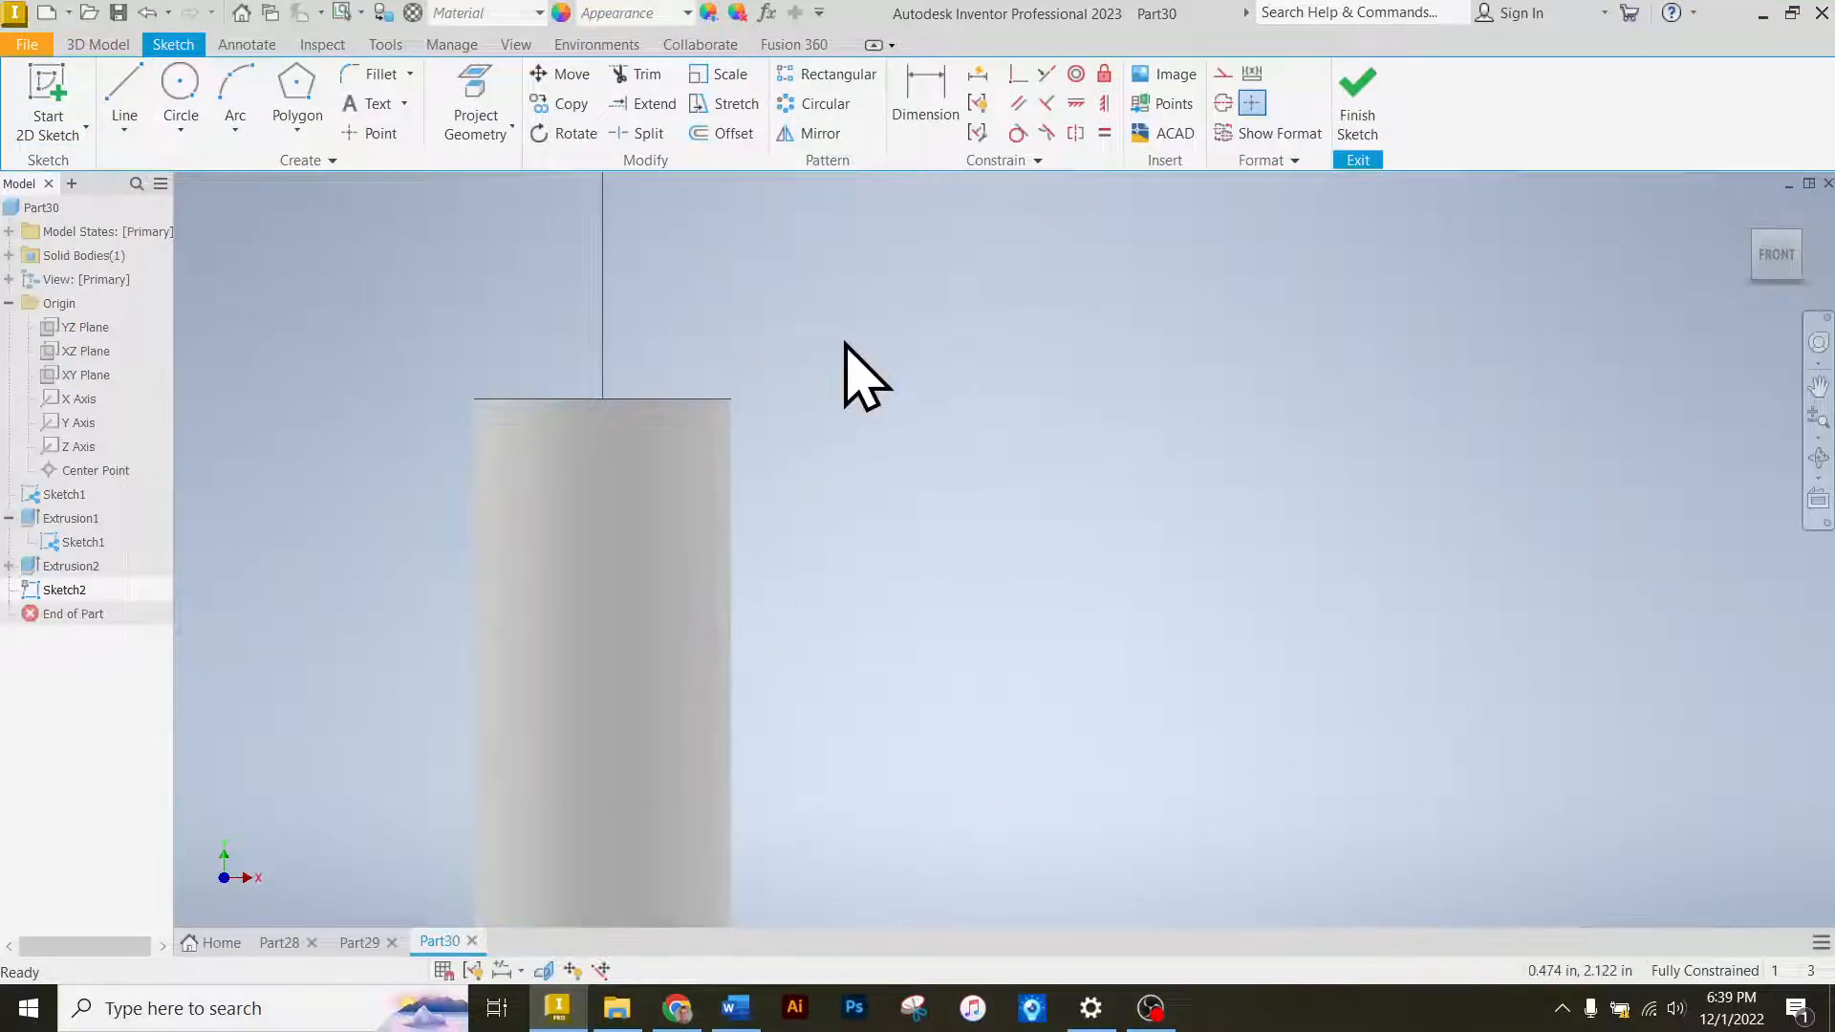
Draw a circle centered on the shaft's right edge just below its top and dimension its diameter 0.1 in.
scroll(726, 492, down, 3)
click(177, 82)
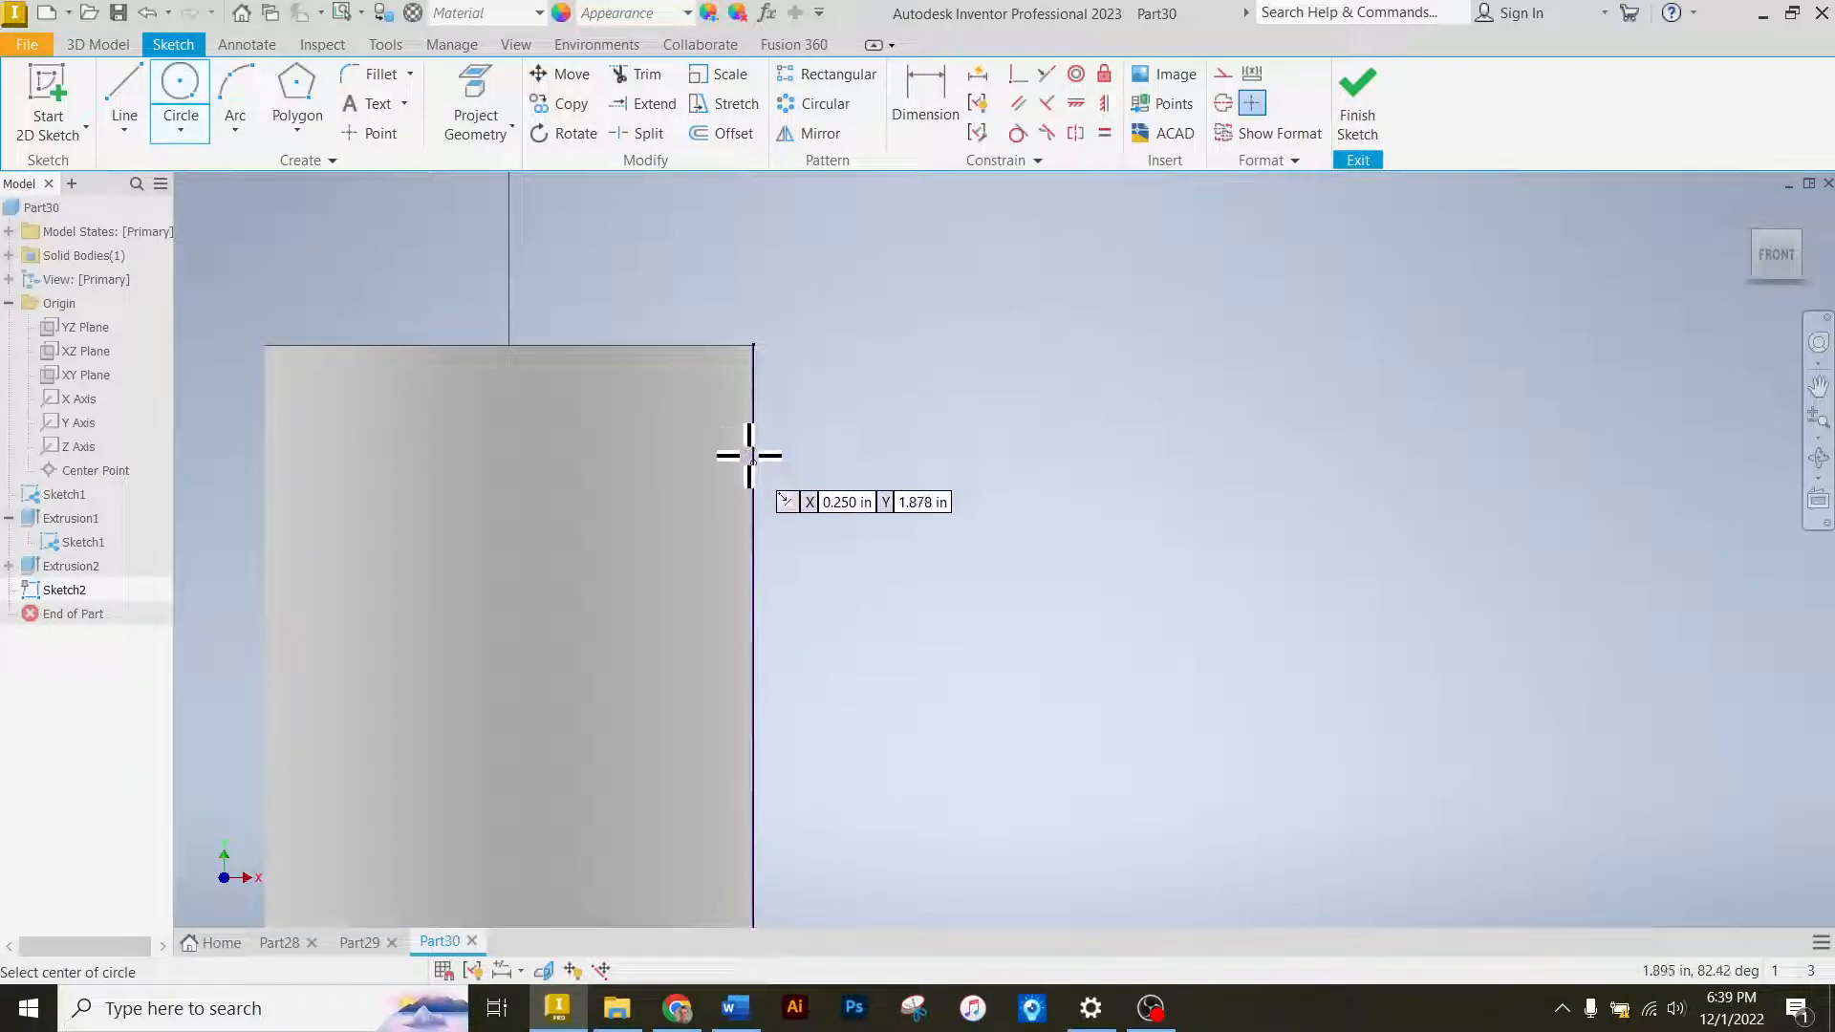
click(753, 396)
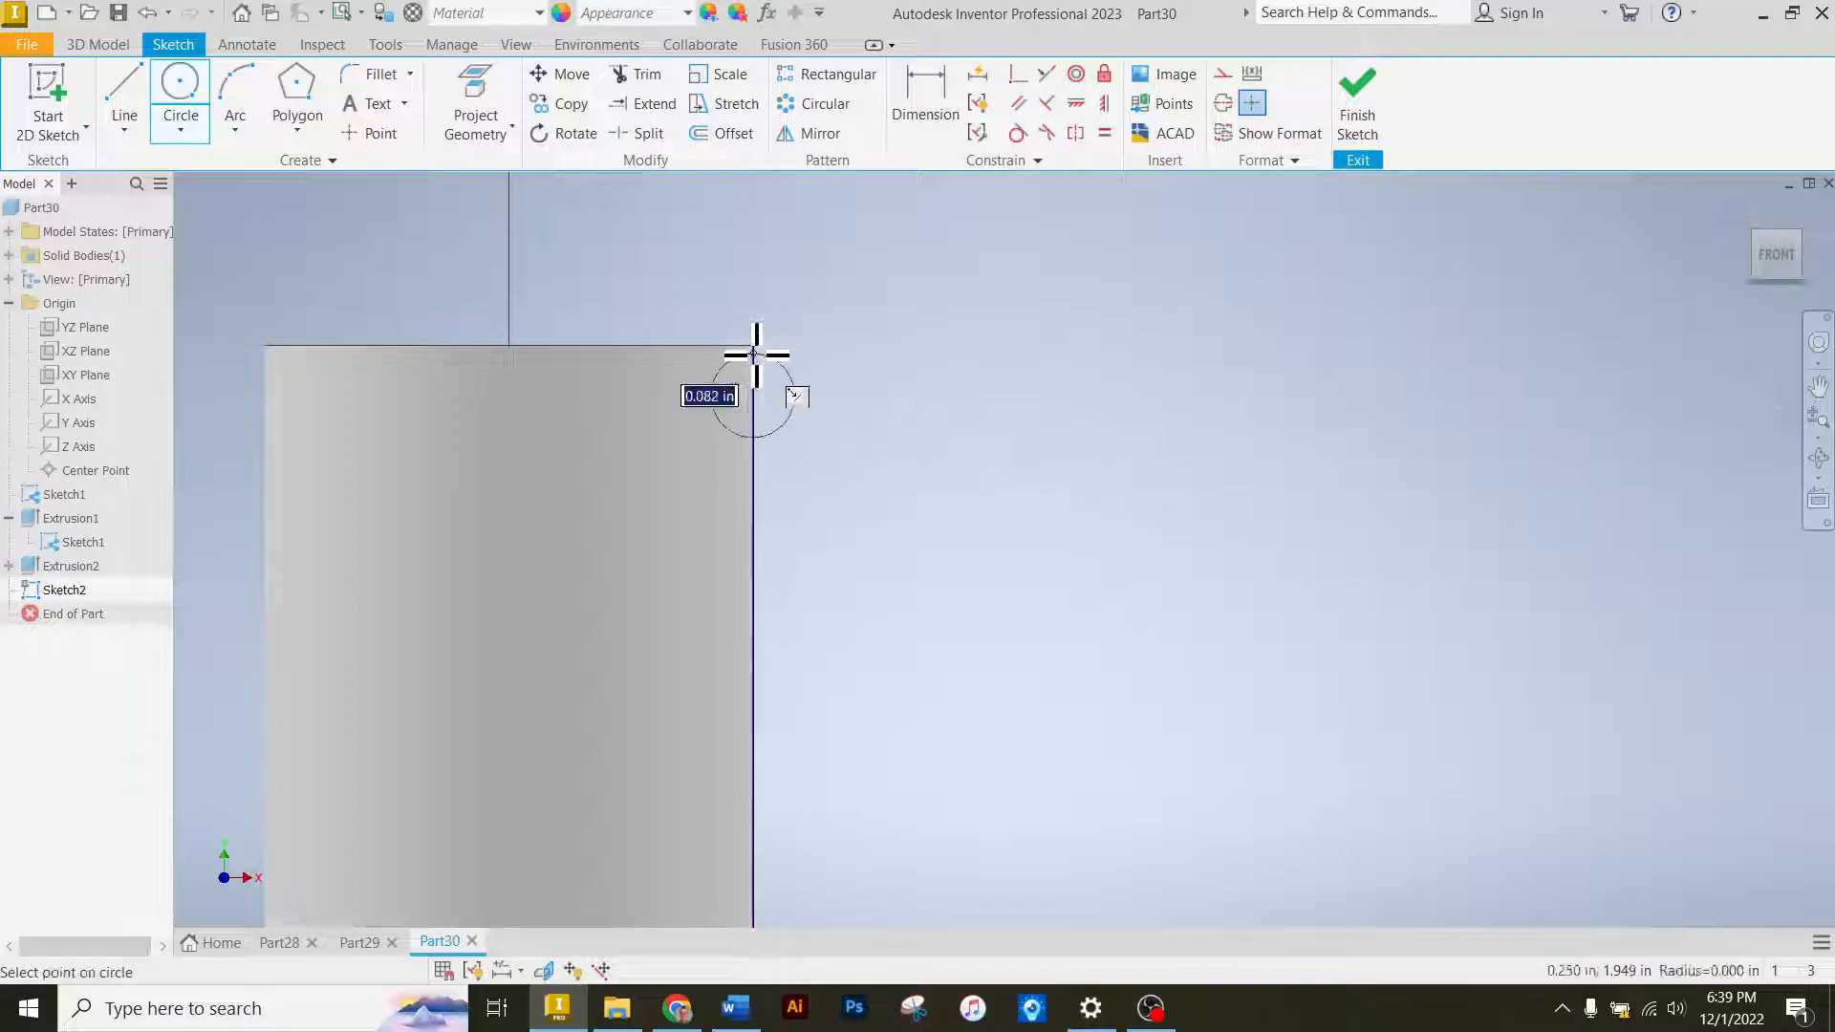
click(925, 101)
click(802, 380)
click(857, 354)
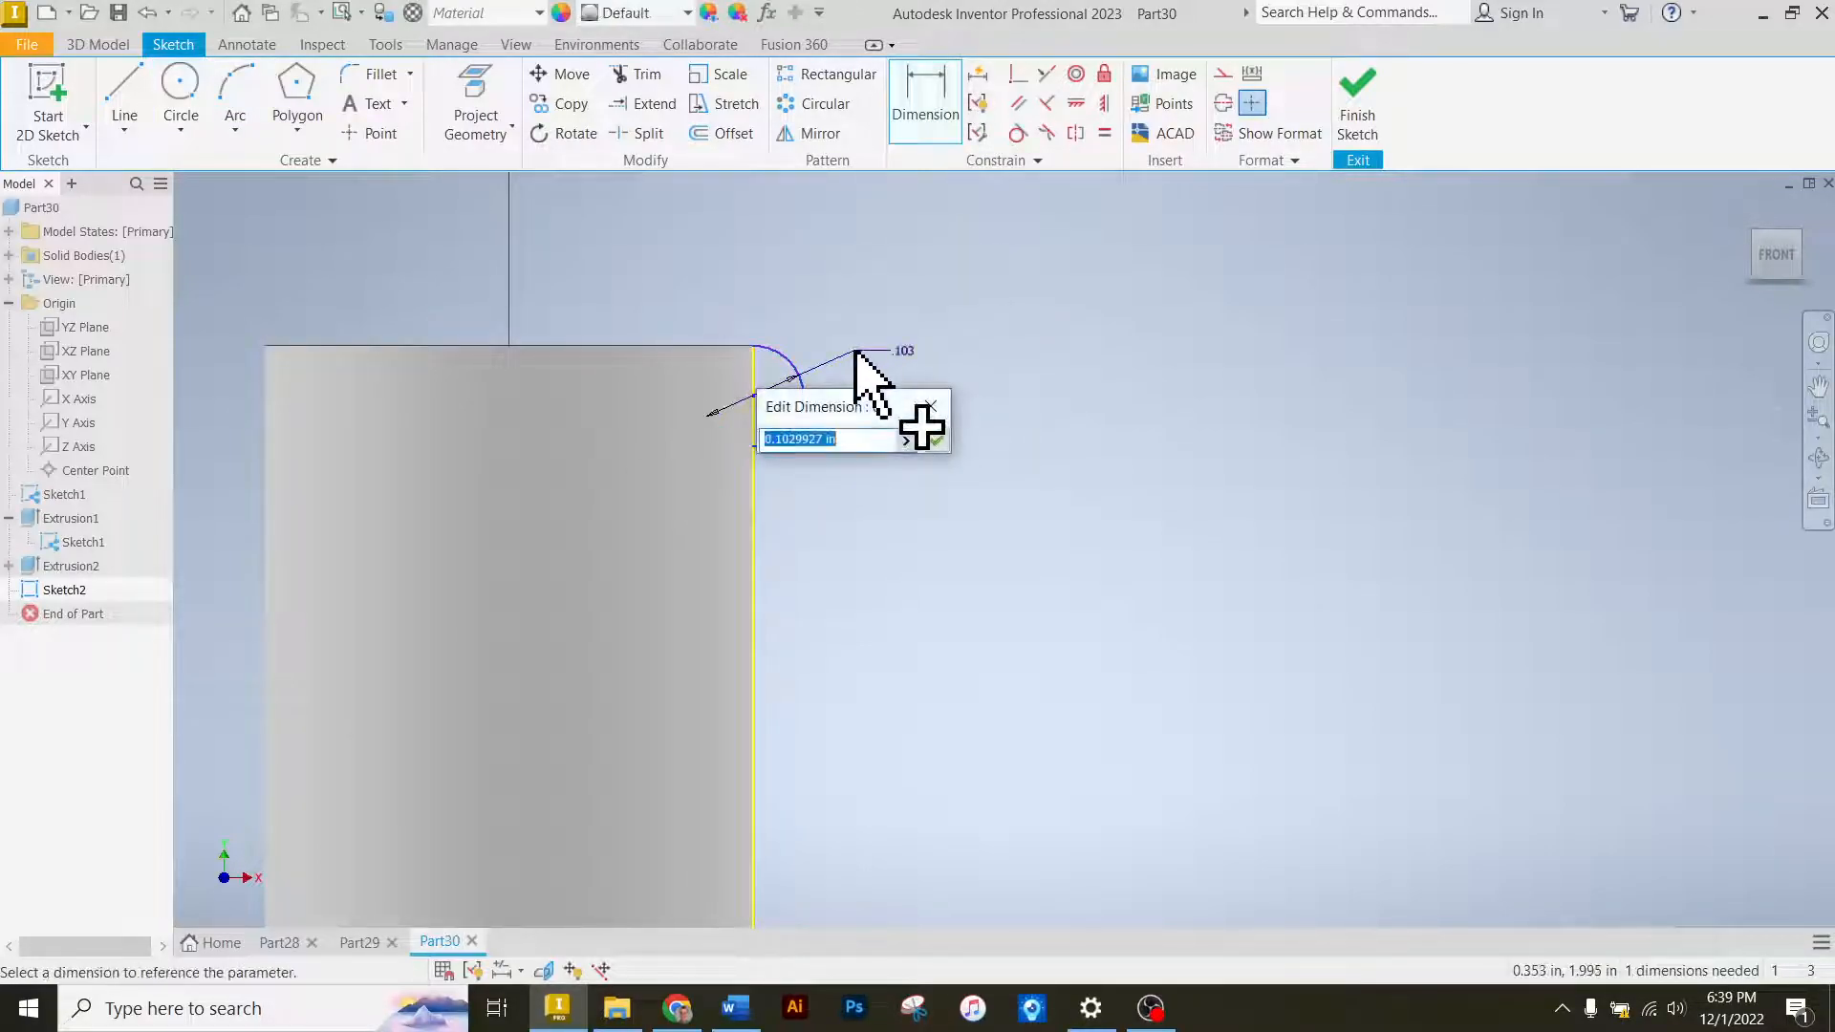
text(.1)
key(Return)
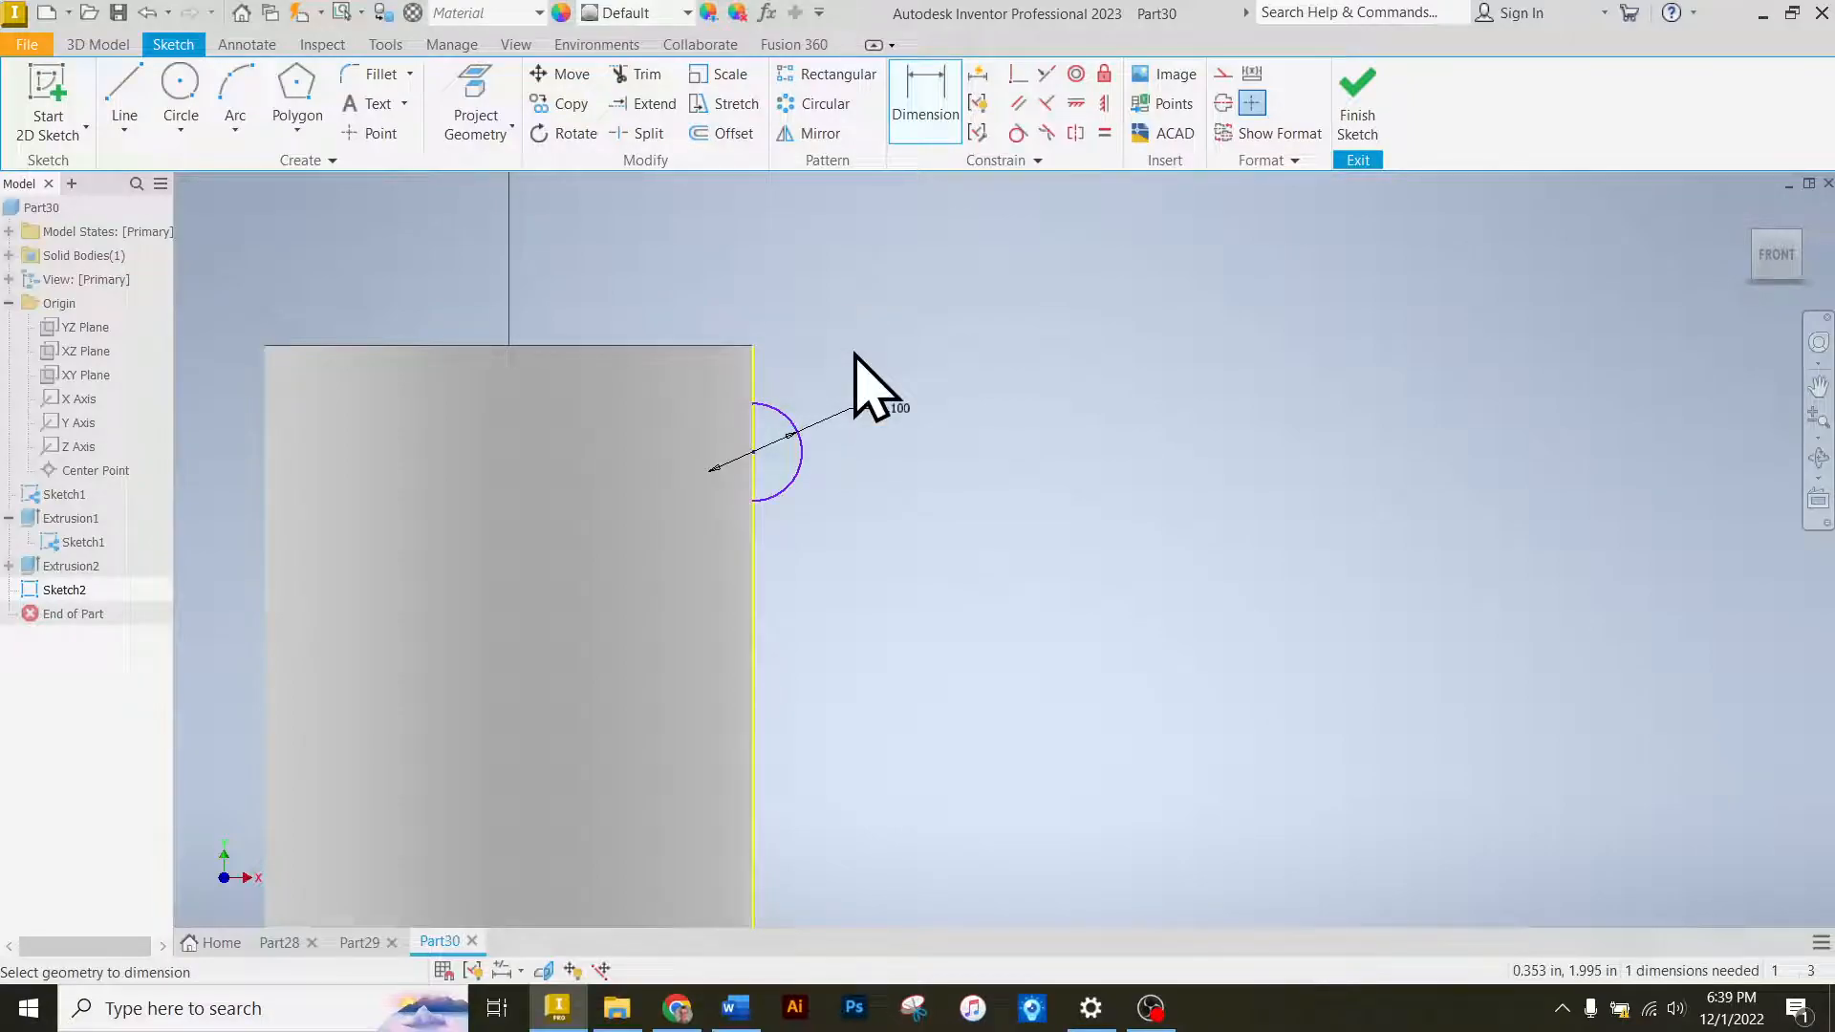
Constrain the small circle tangent to the shaft's top edge and finish the sketch.
scroll(676, 346, down, 3)
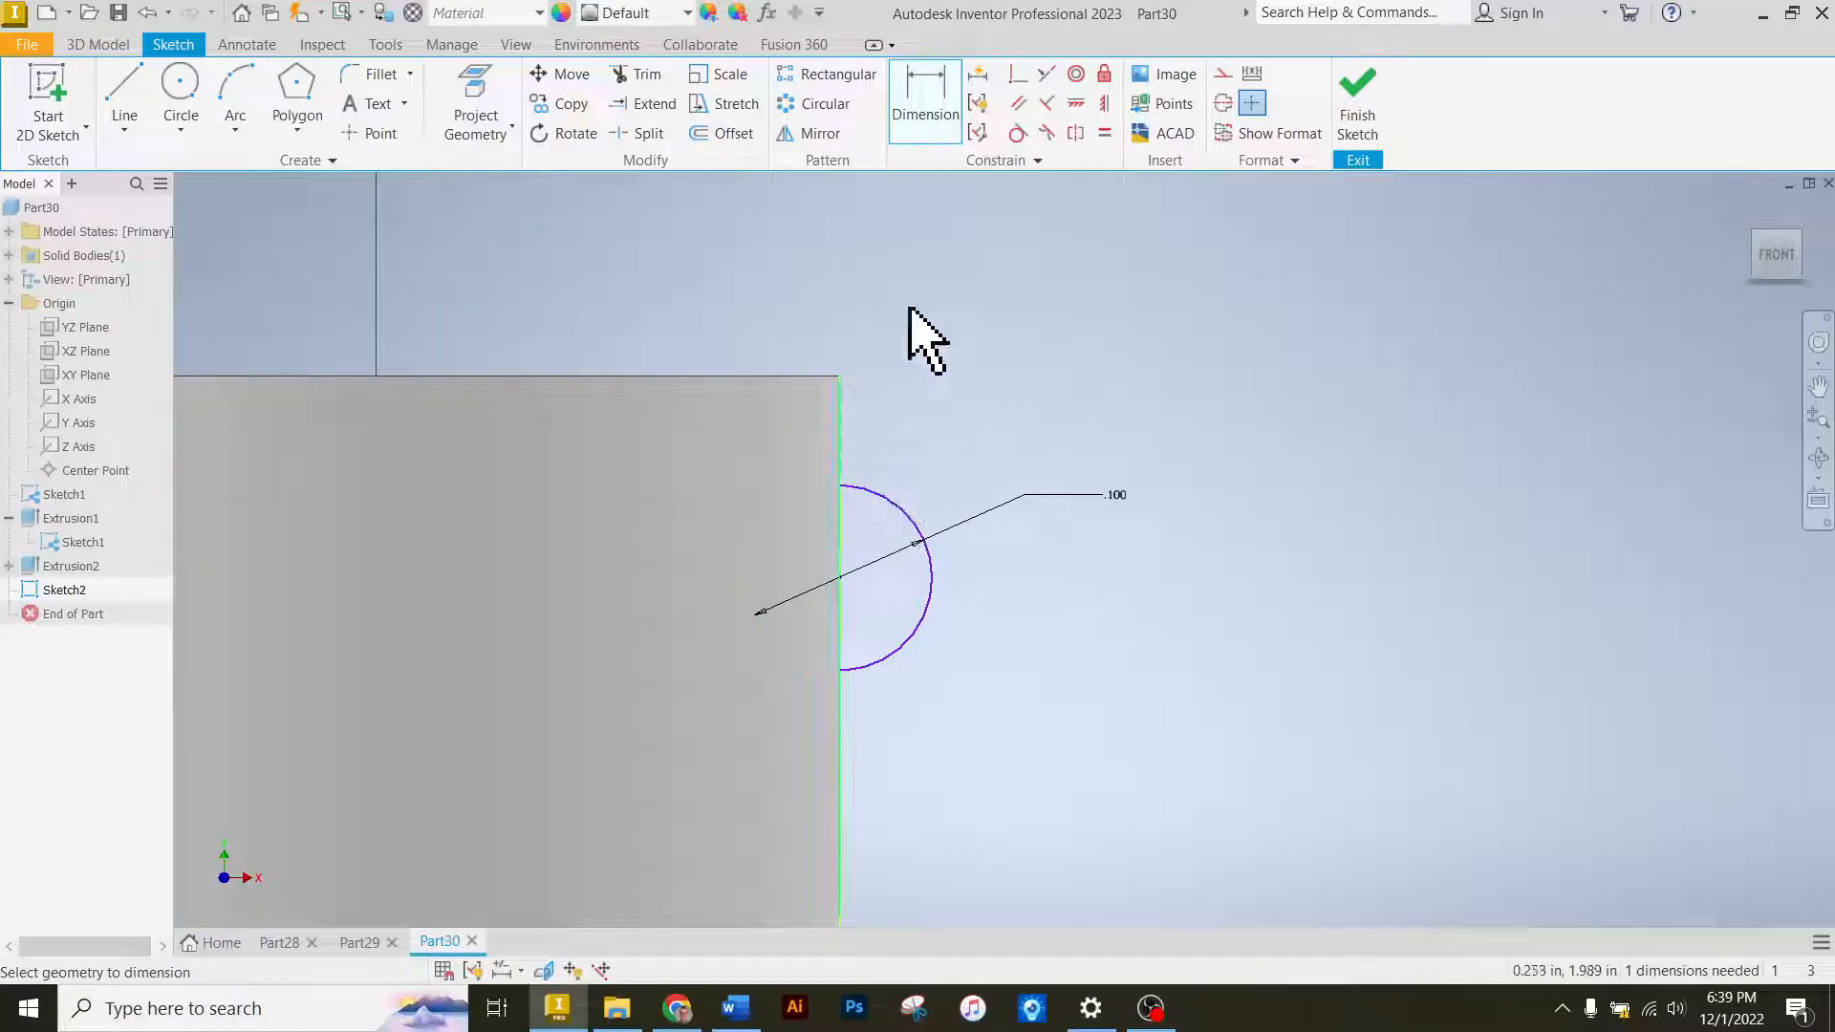
click(1018, 134)
click(894, 509)
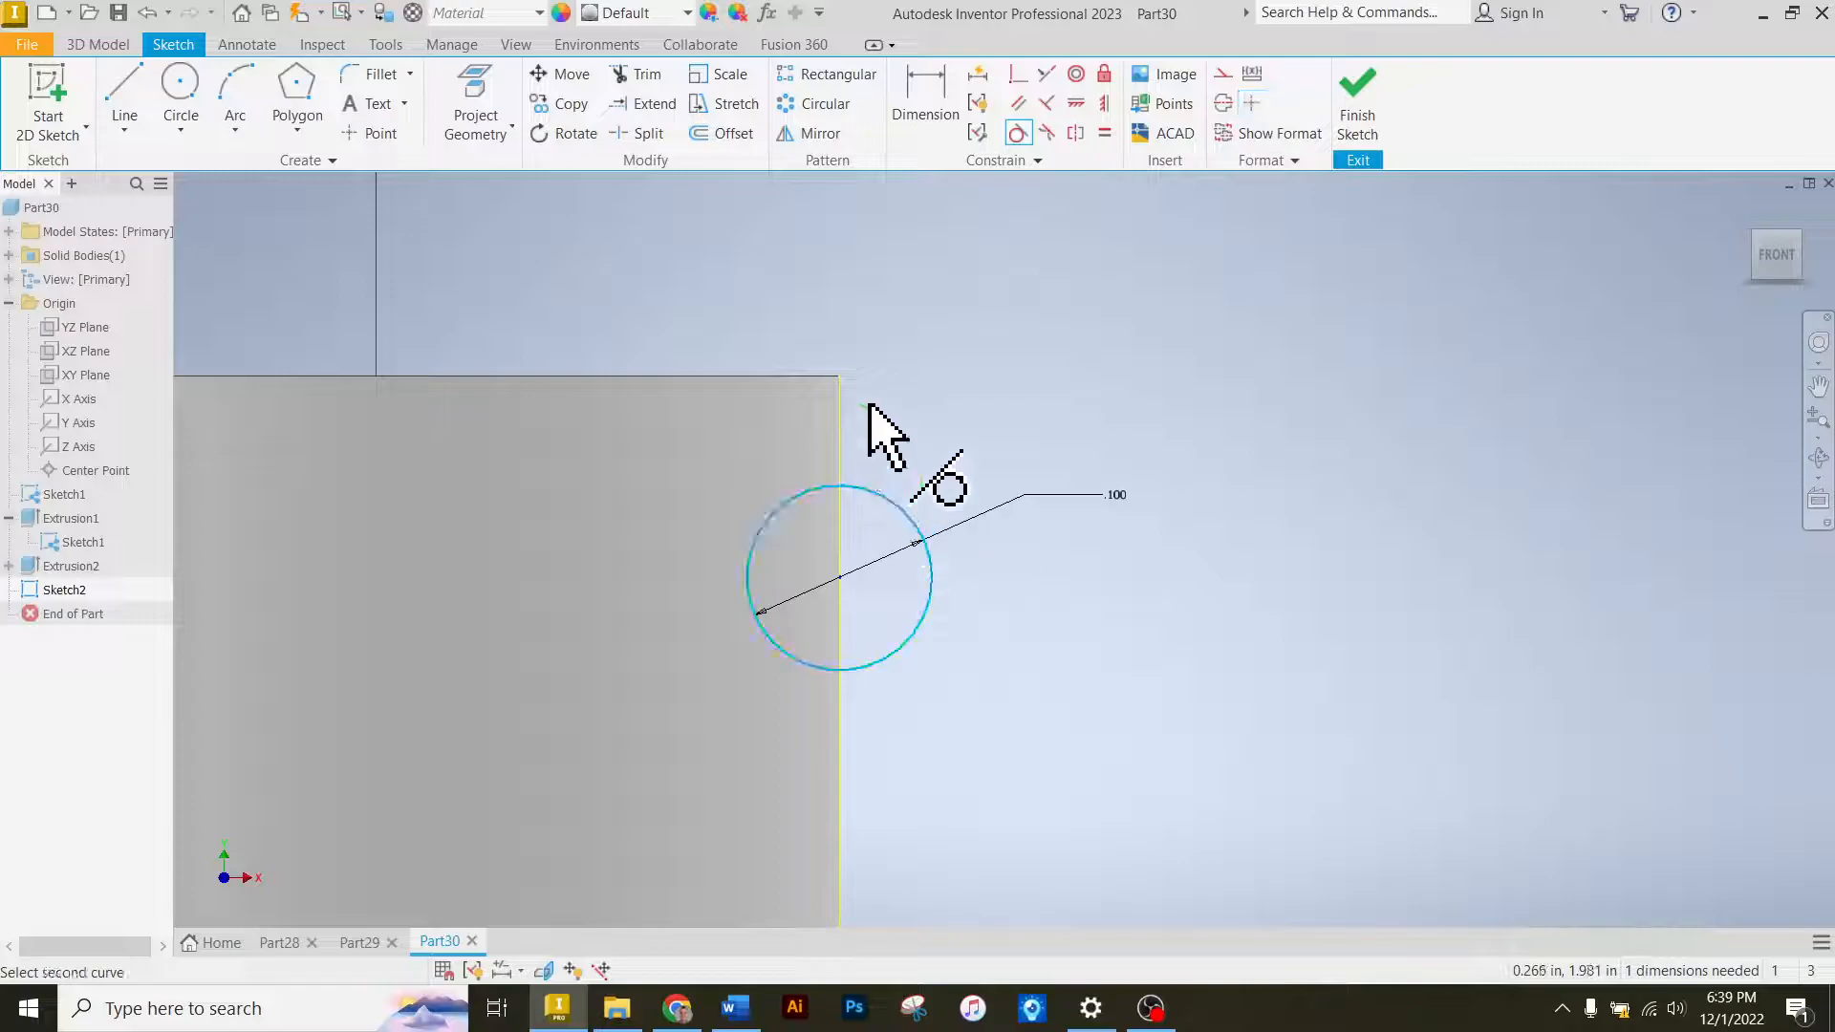
click(827, 377)
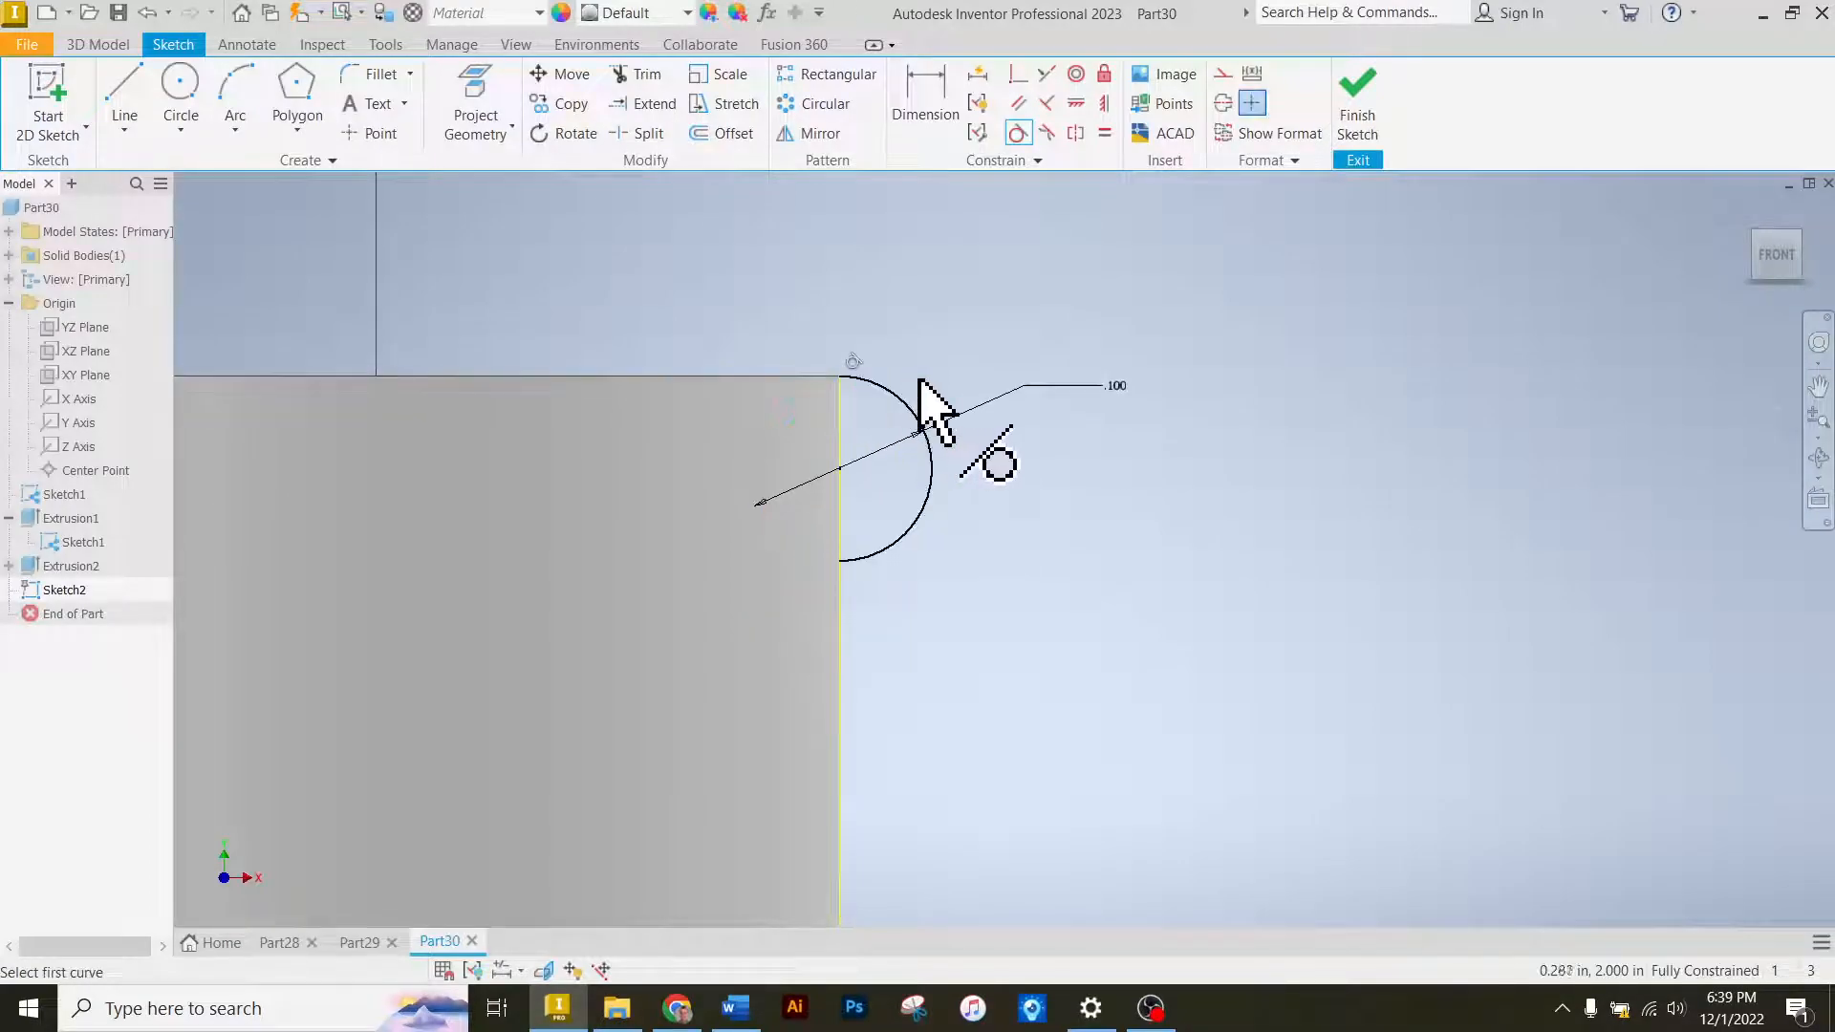
right_click(949, 309)
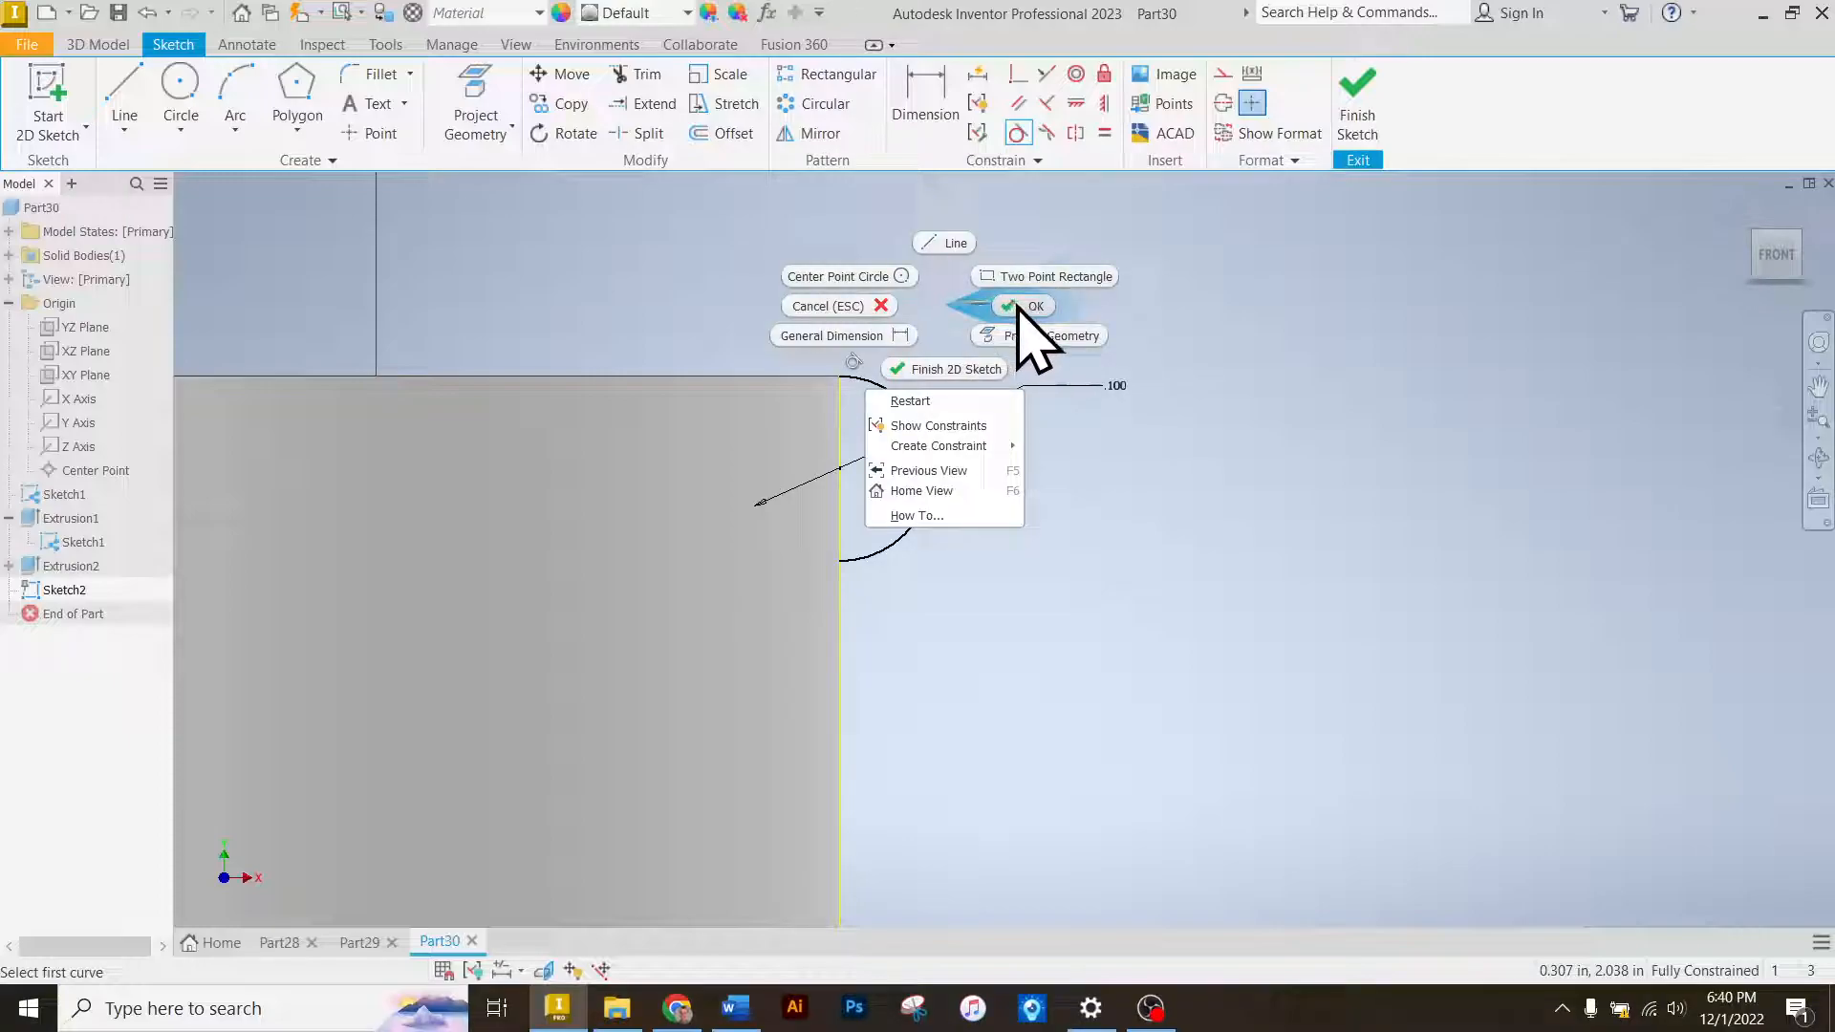
click(1018, 308)
scroll(1024, 335, up, 10)
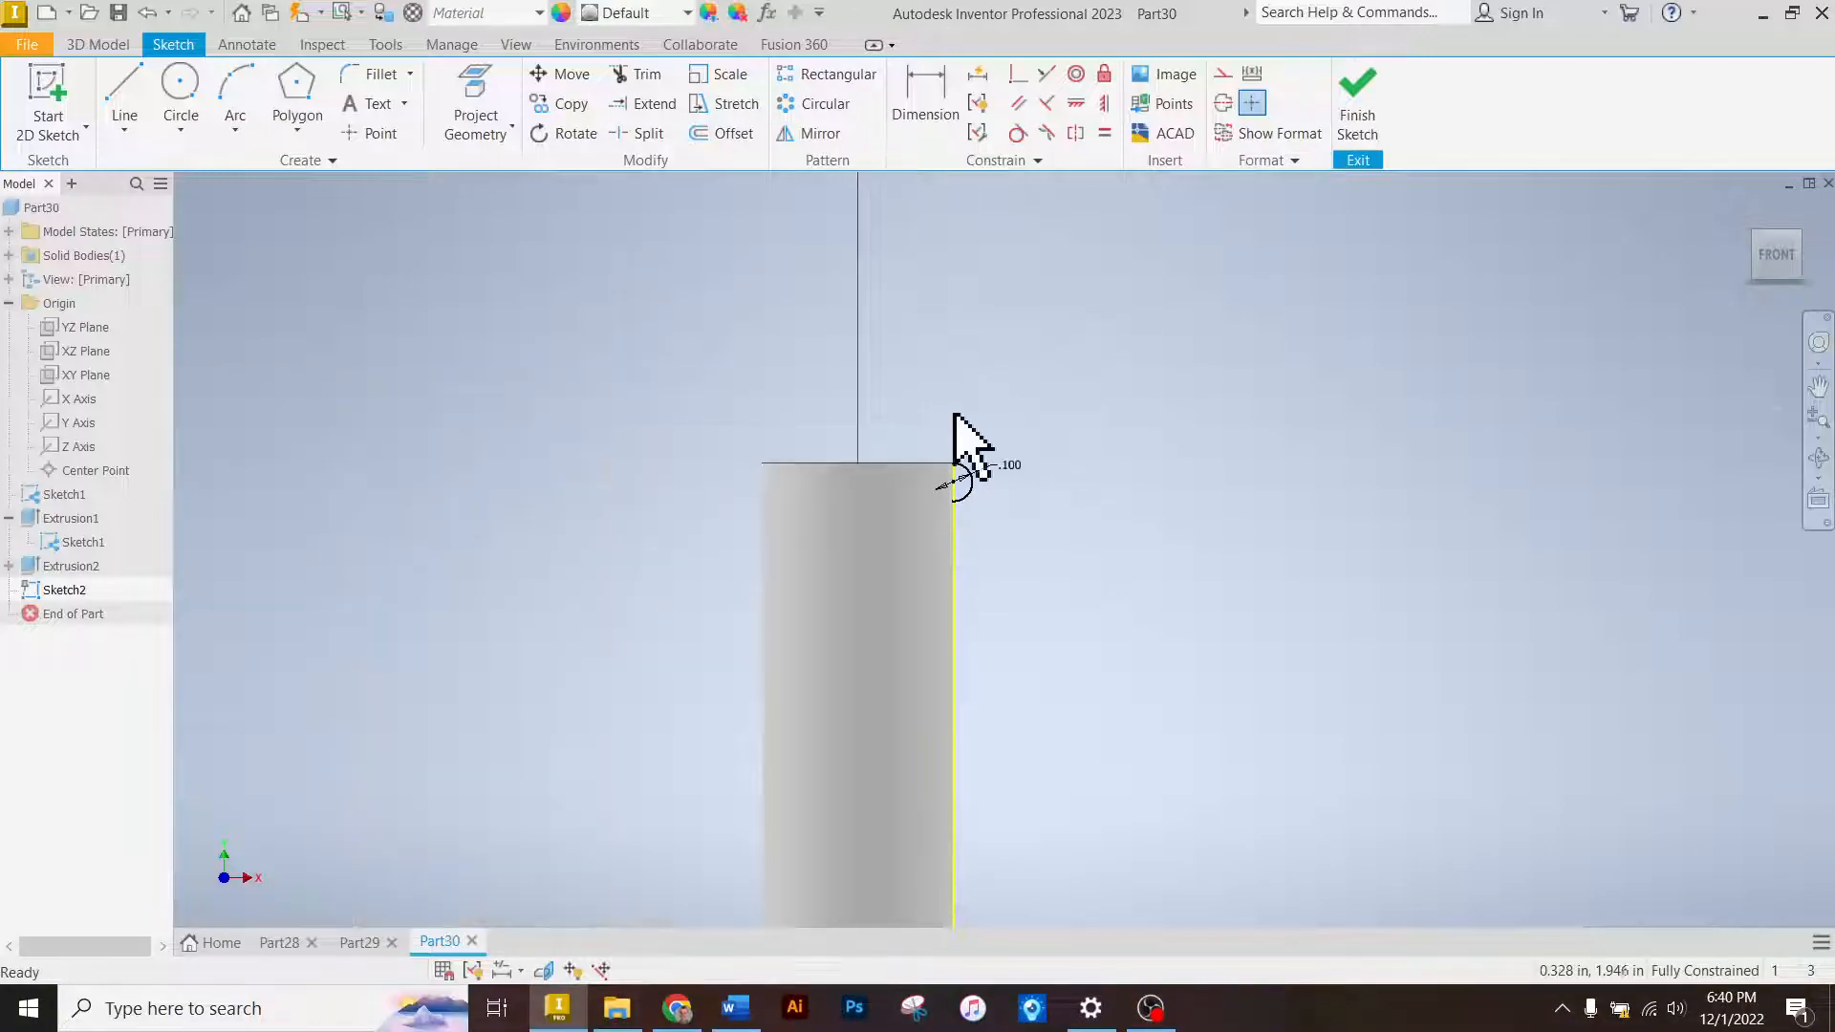
click(1362, 113)
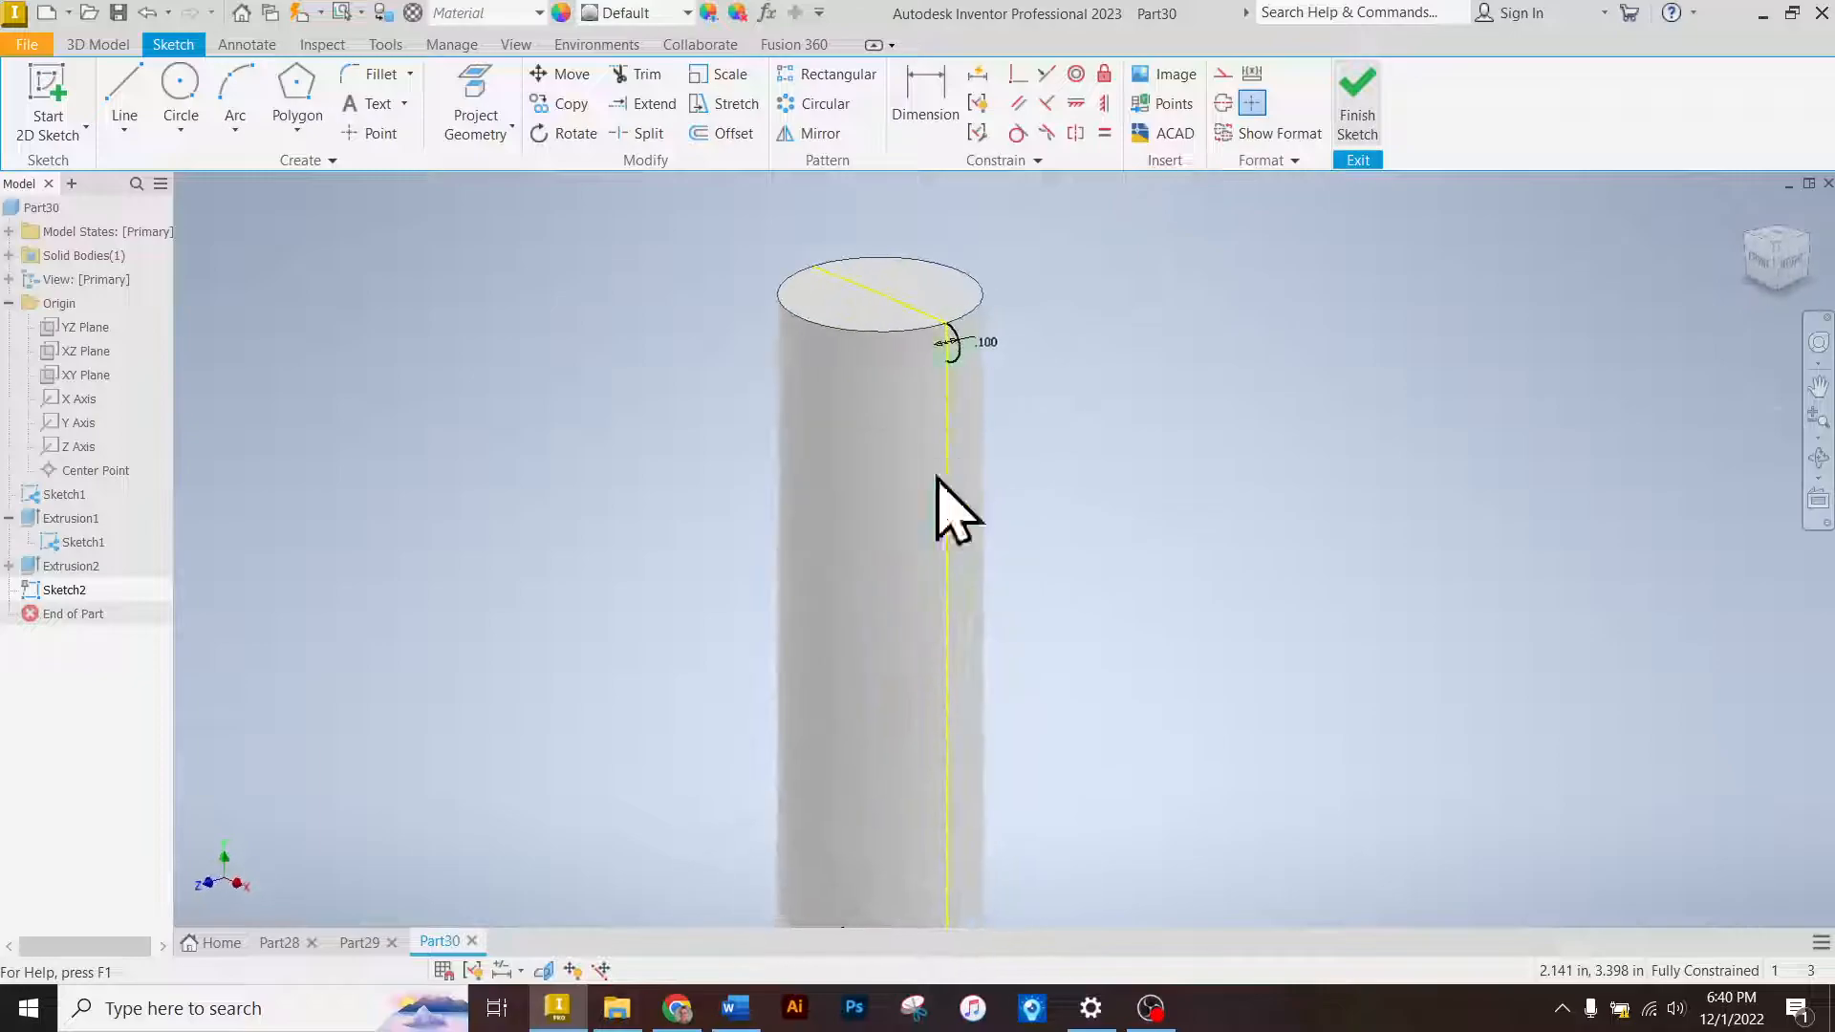
Start a Coil feature with the small 0.1 in circle at the shaft's edge as profile and the Y axis as axis.
scroll(920, 311, down, 4)
scroll(934, 317, up, 4)
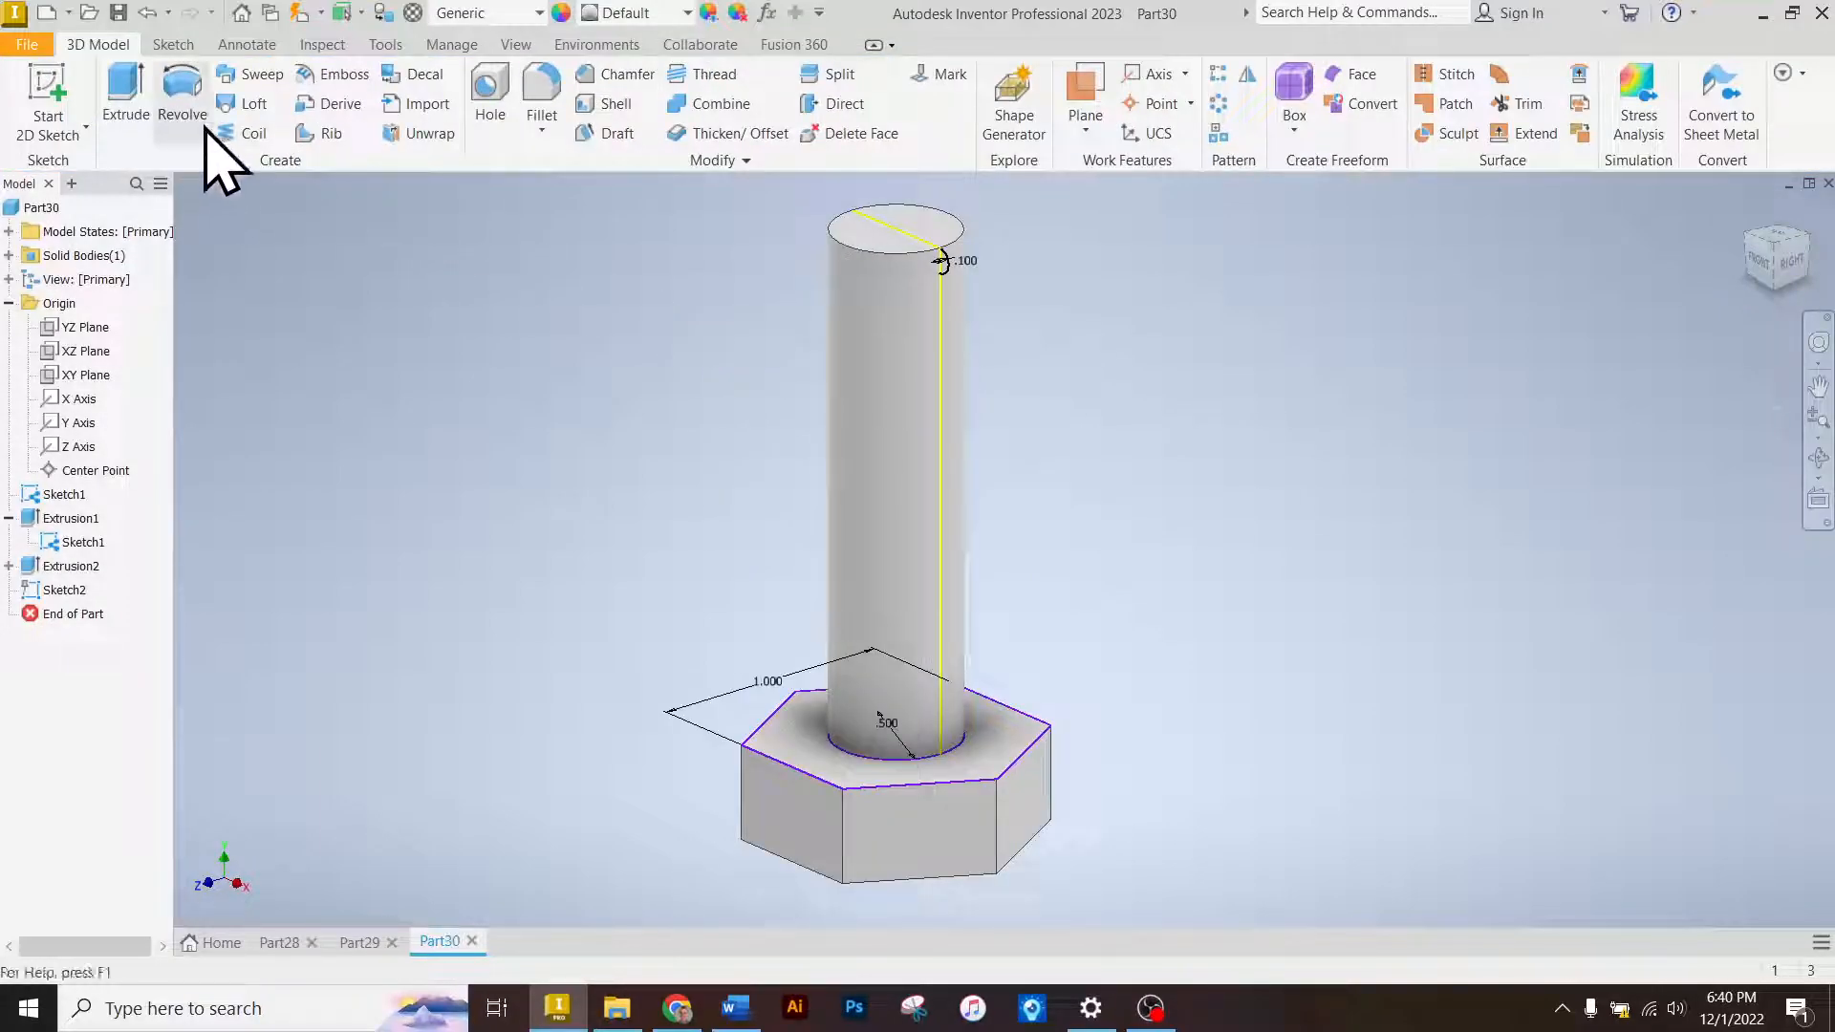
click(239, 133)
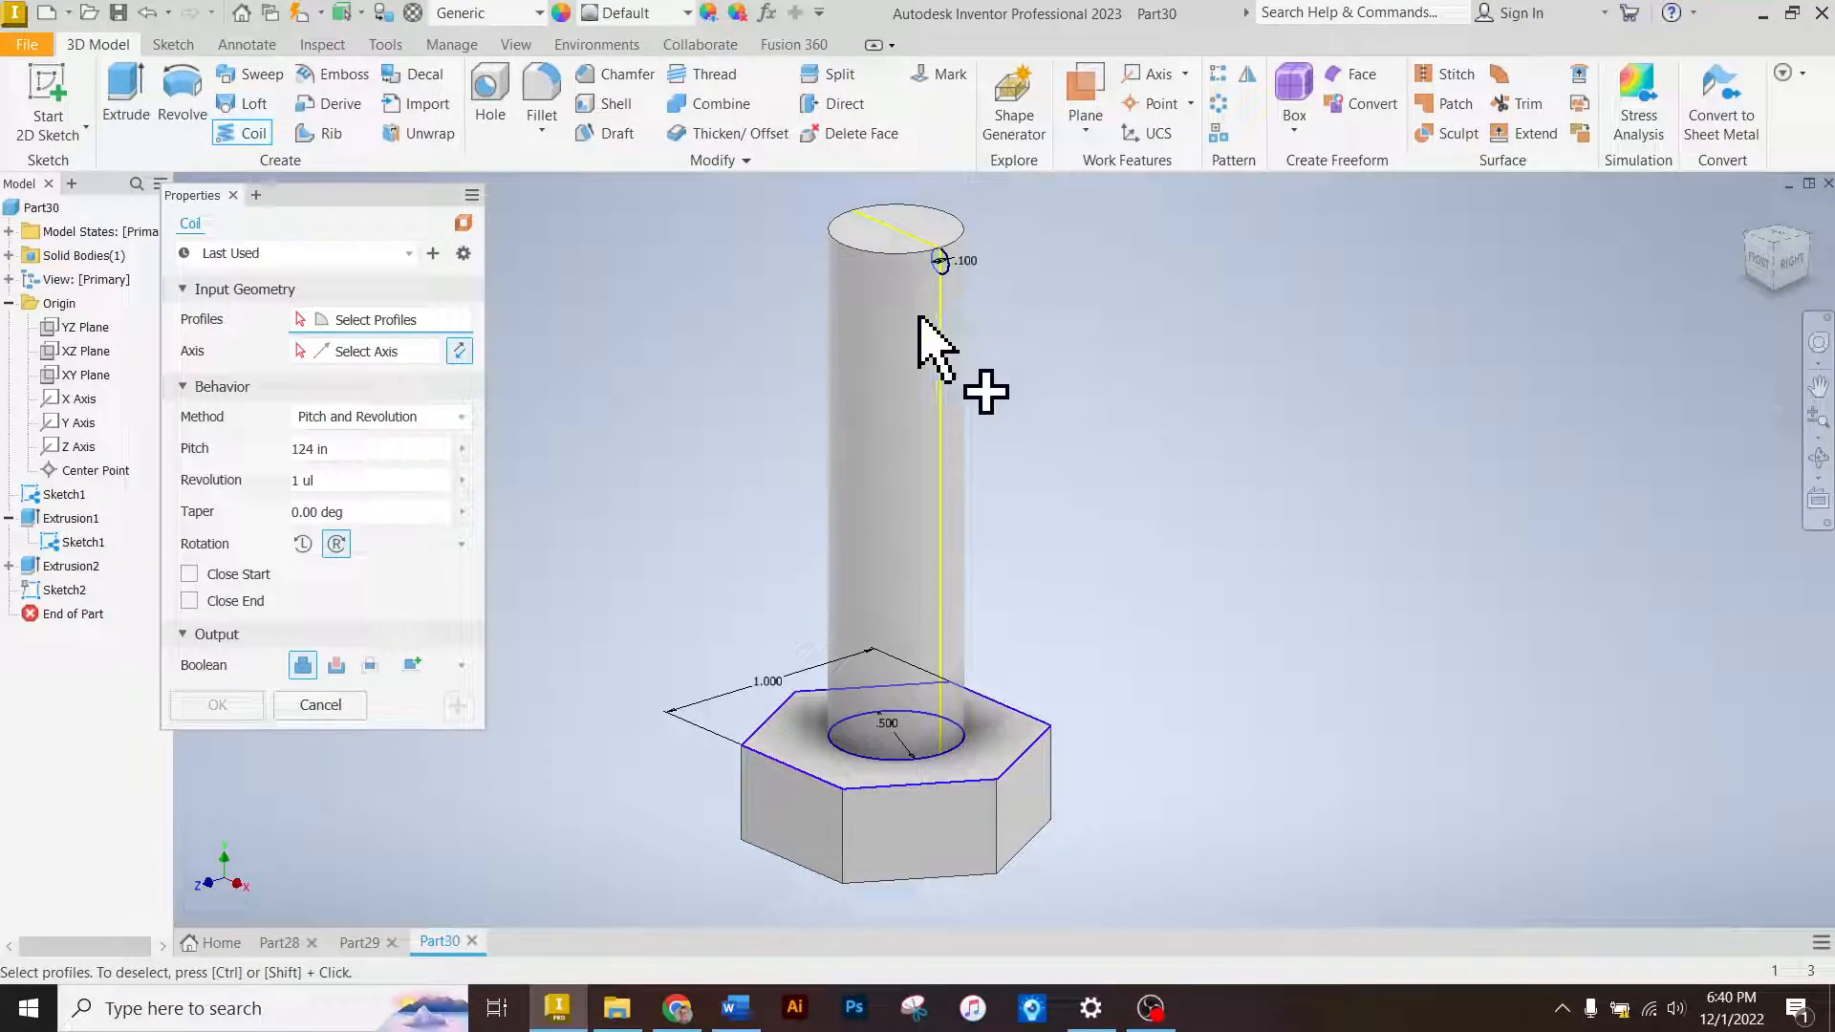
scroll(940, 268, down, 3)
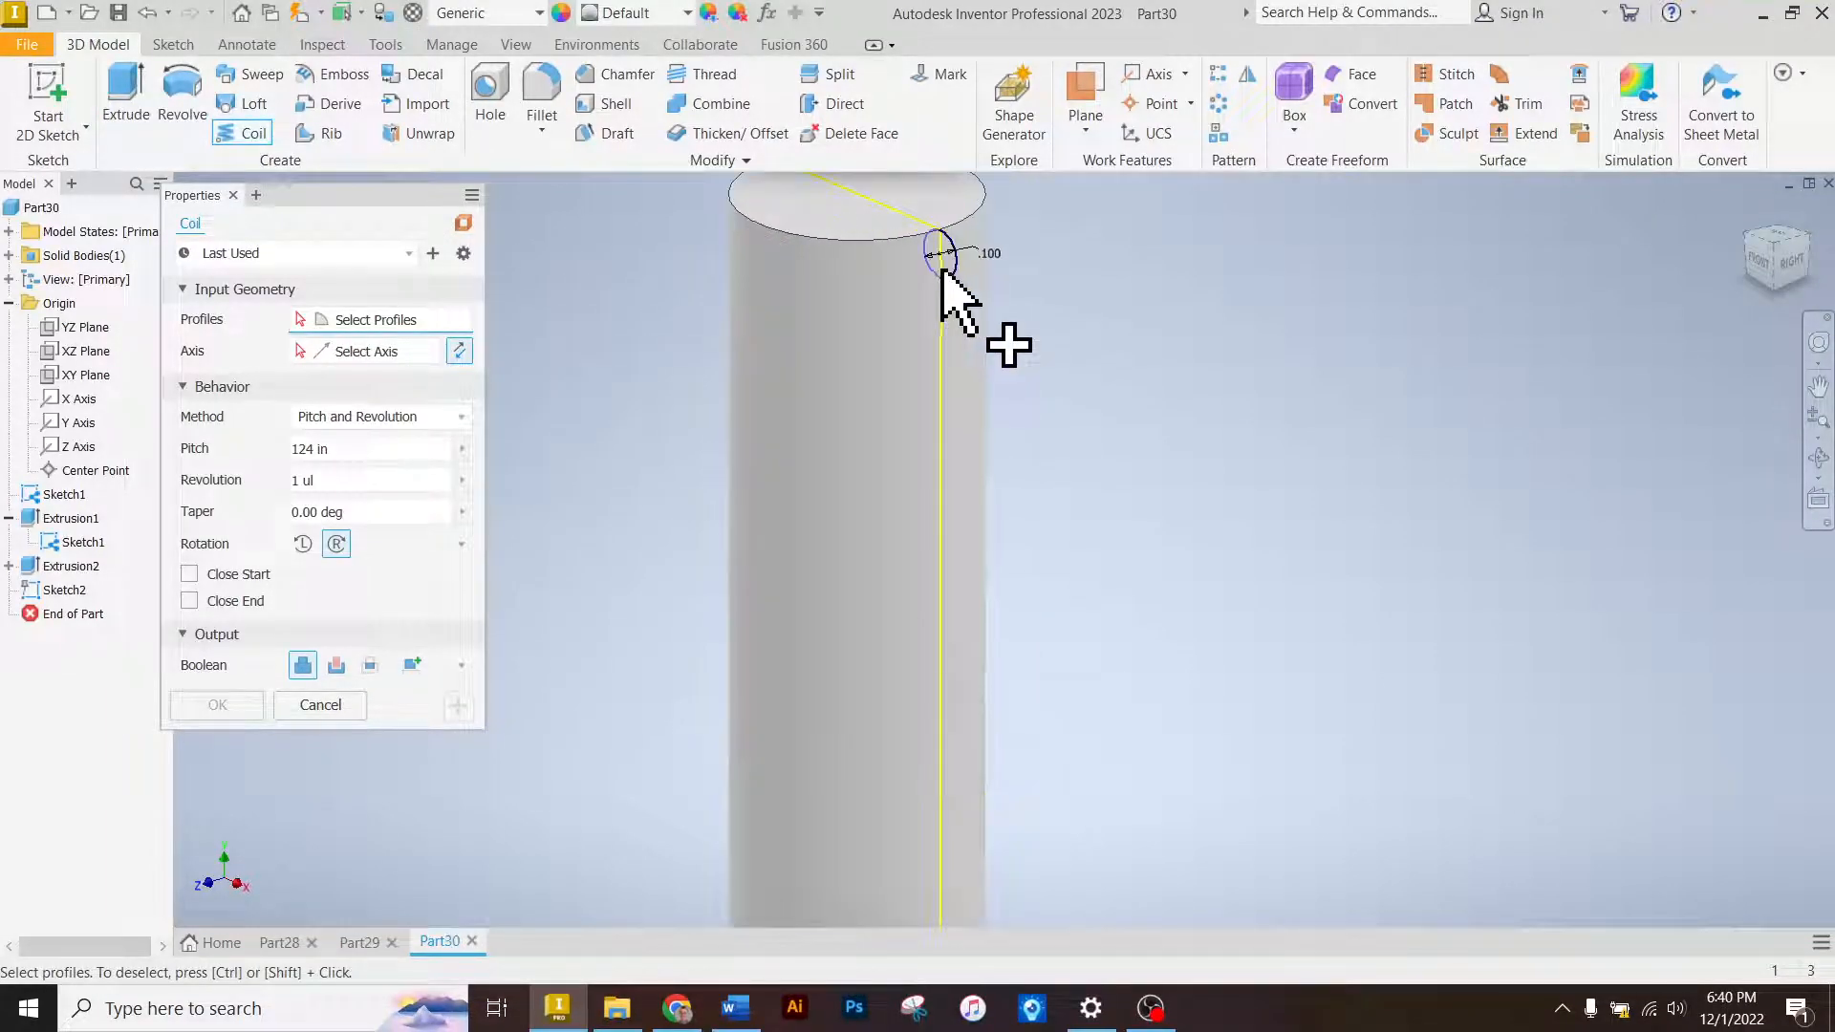
scroll(946, 268, down, 2)
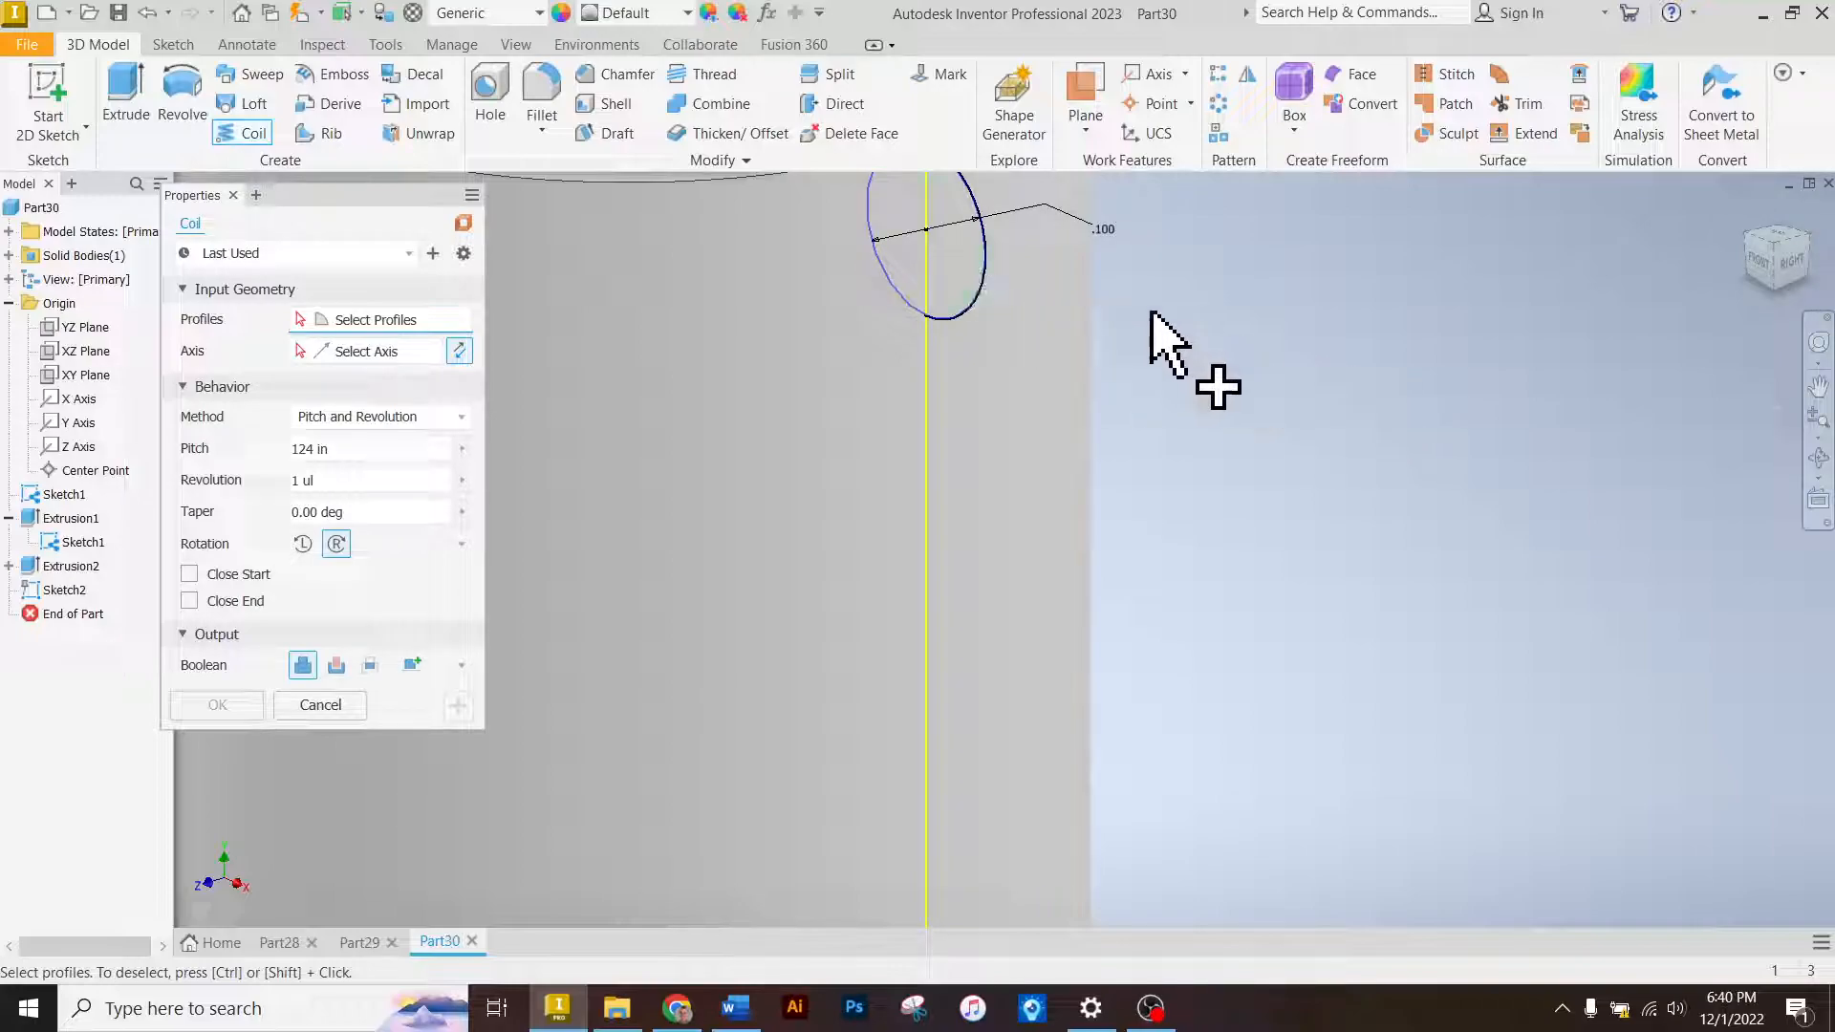
click(980, 284)
scroll(1290, 393, up, 3)
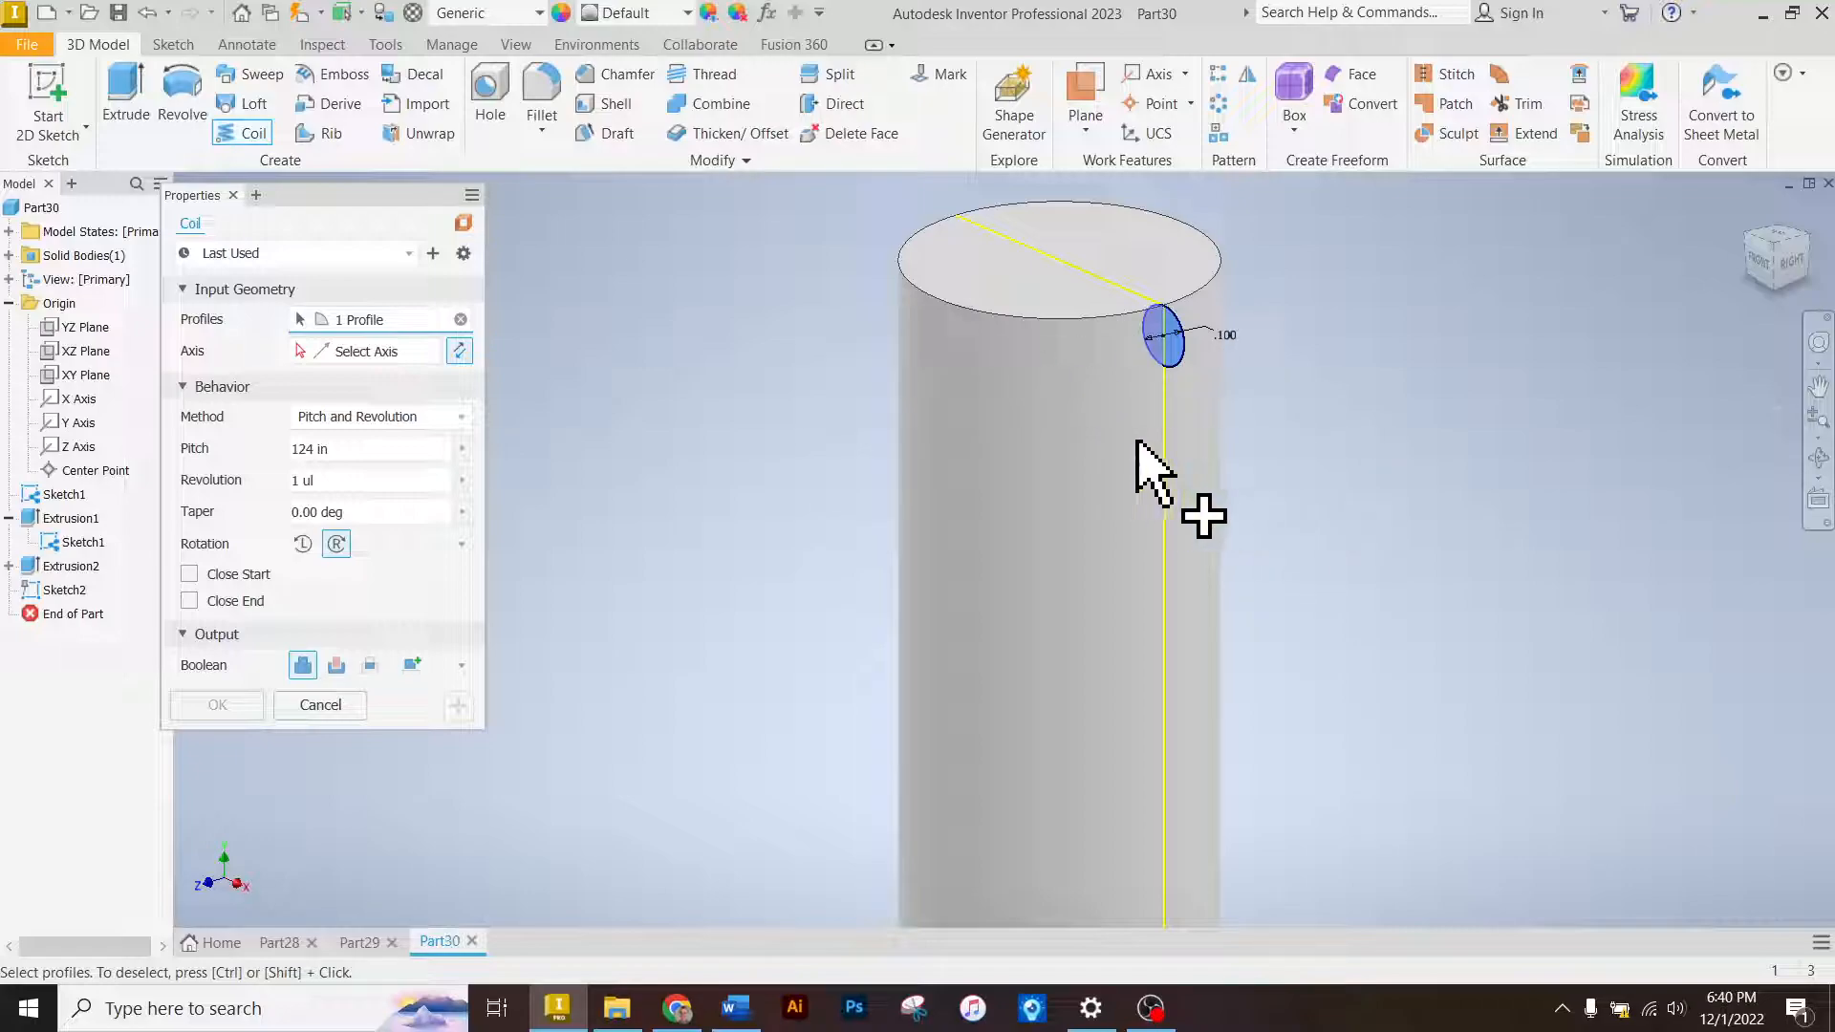
click(351, 351)
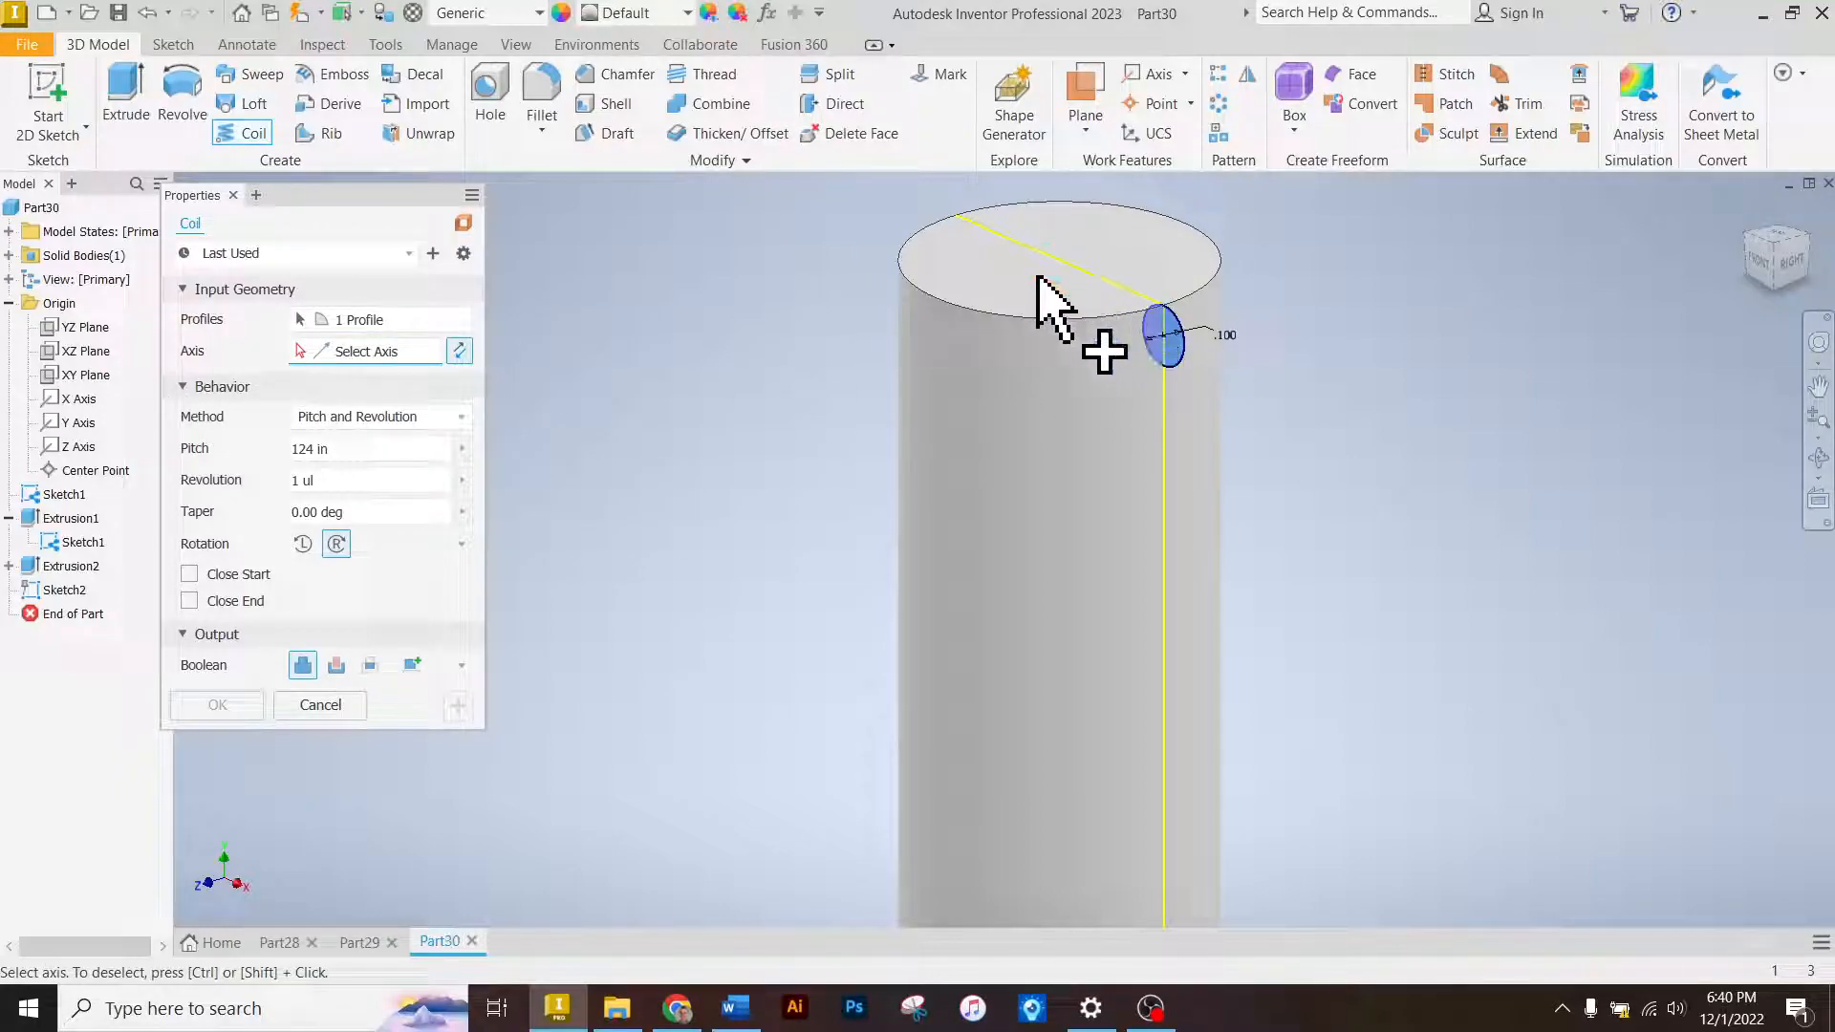
click(77, 422)
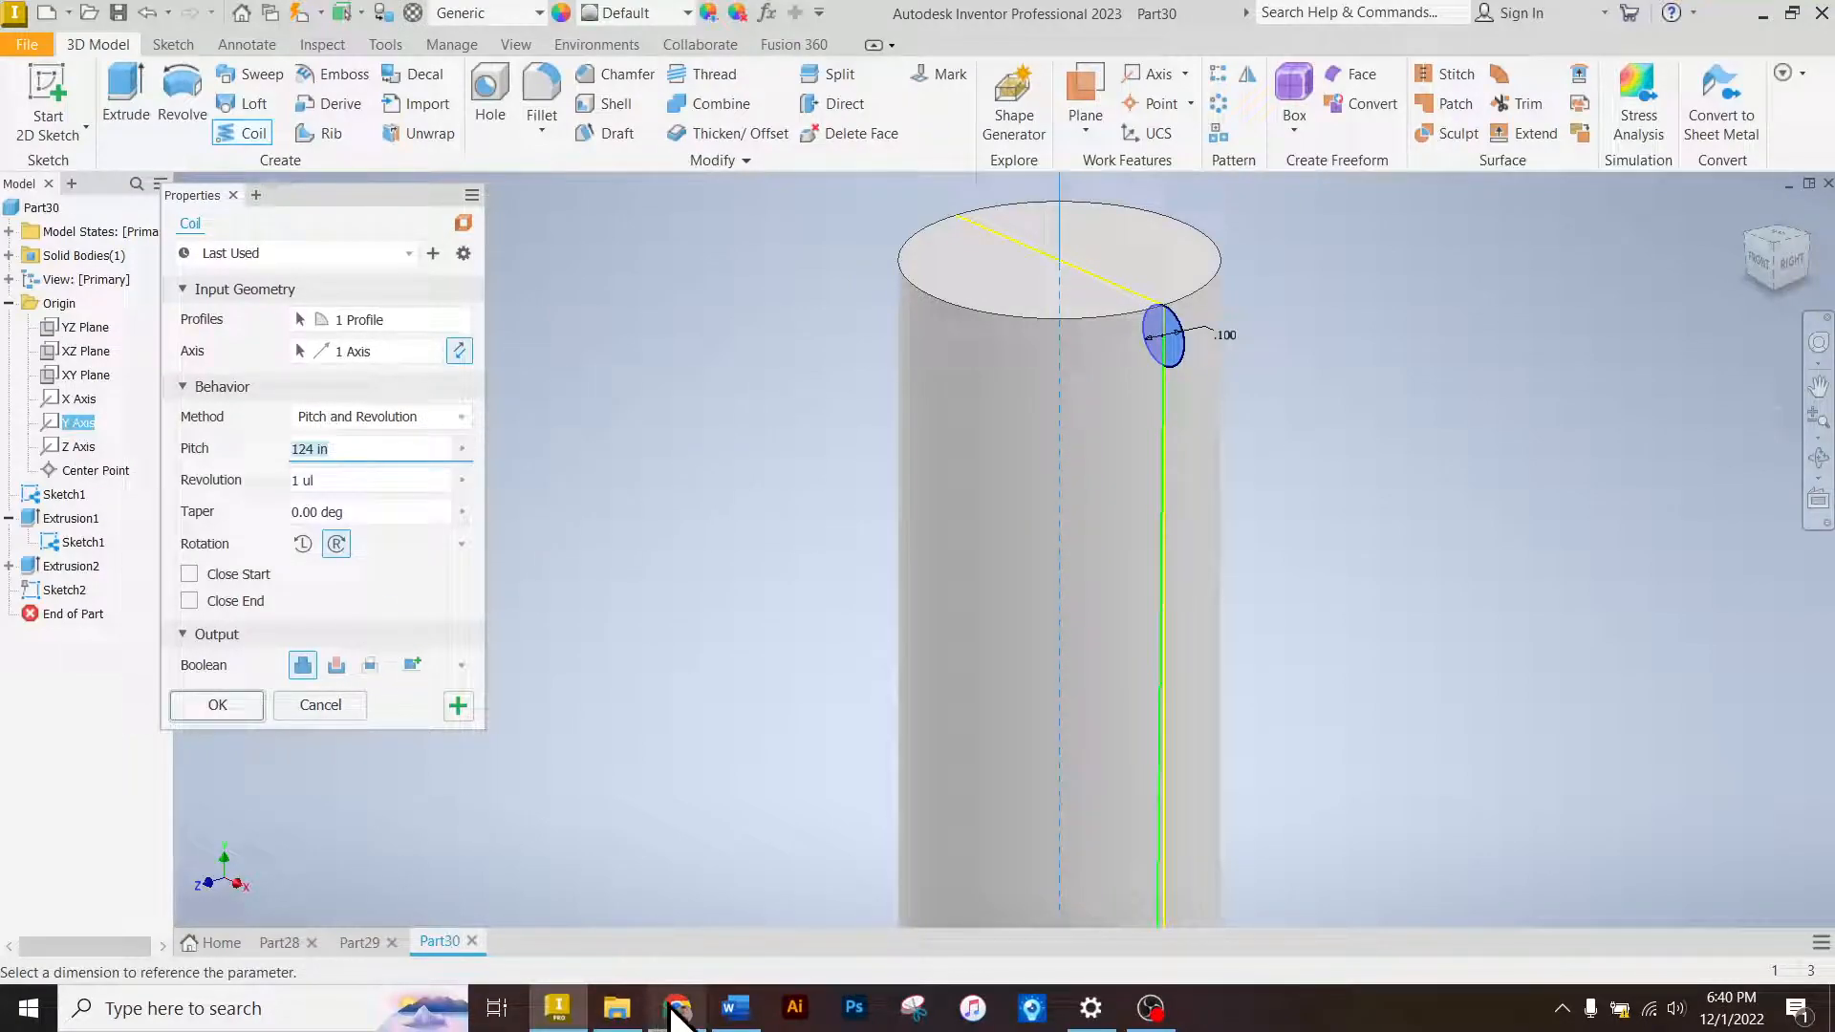
Set the coil's pitch to .2 and revolution to 10, checking the assignment page in Chrome, and create the thread on the shaft.
mouse_move(671, 1003)
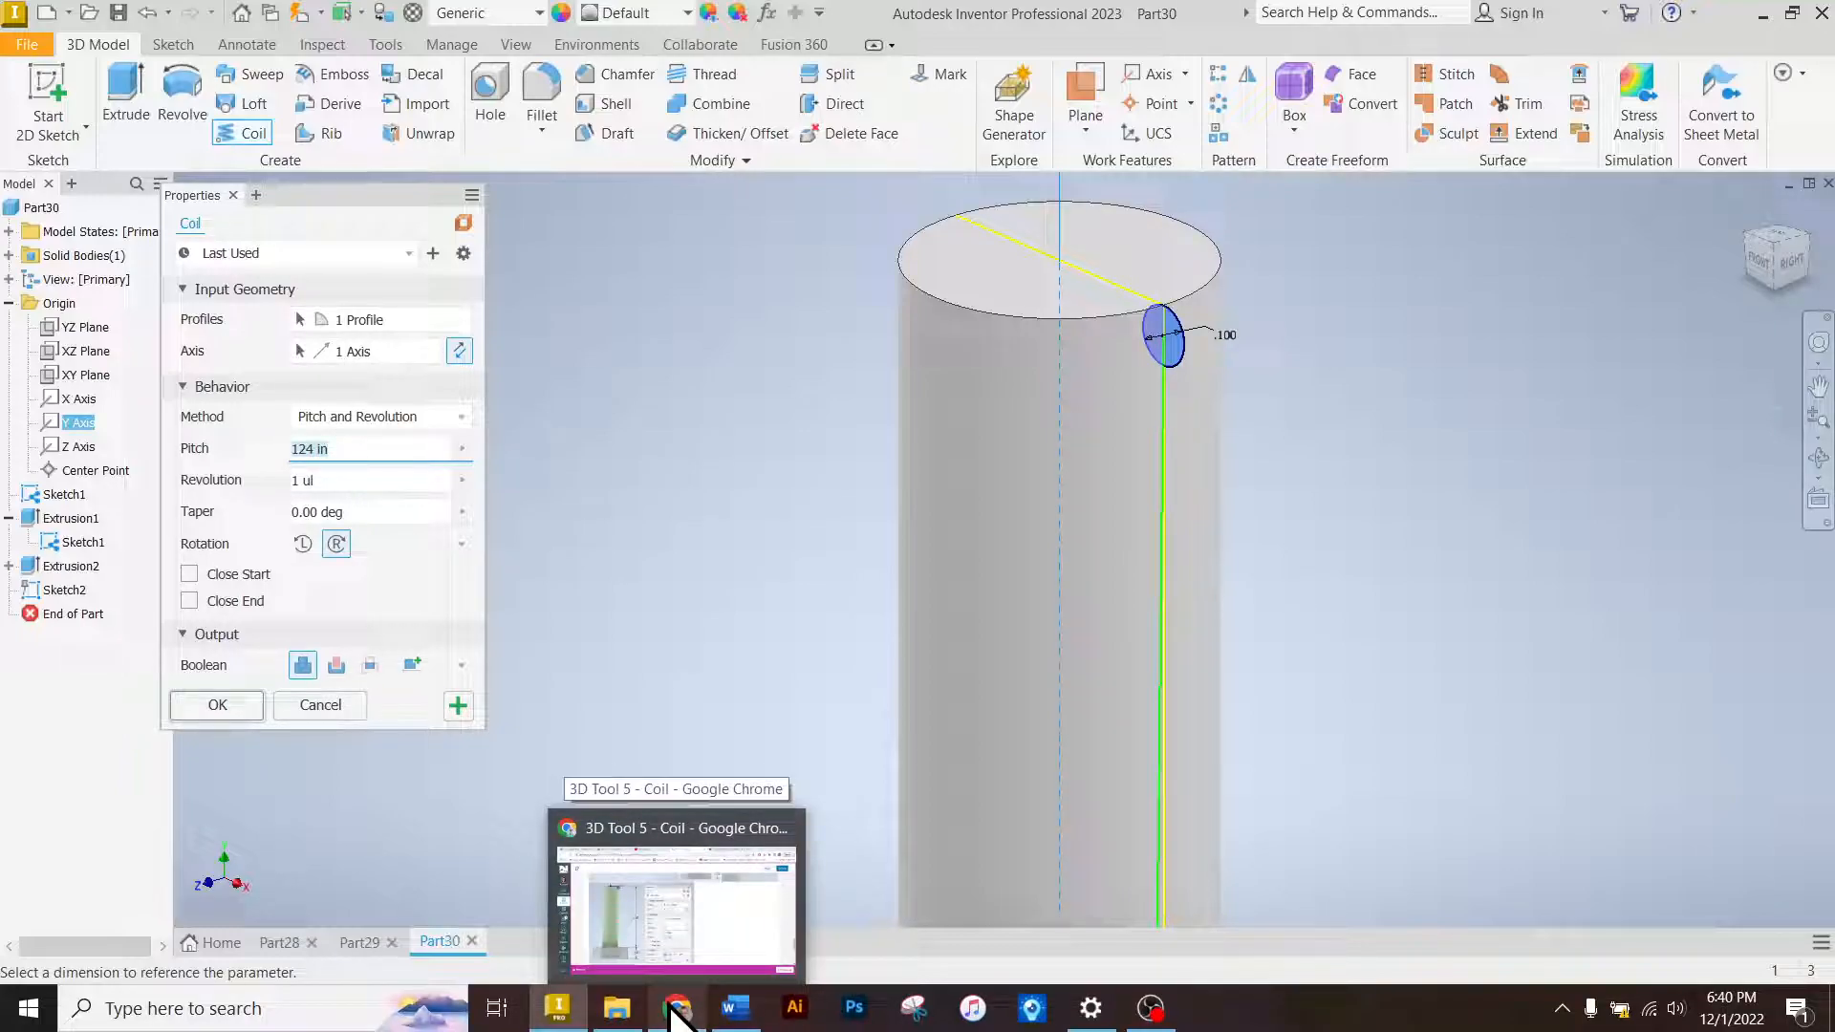
text(.2)
click(674, 1008)
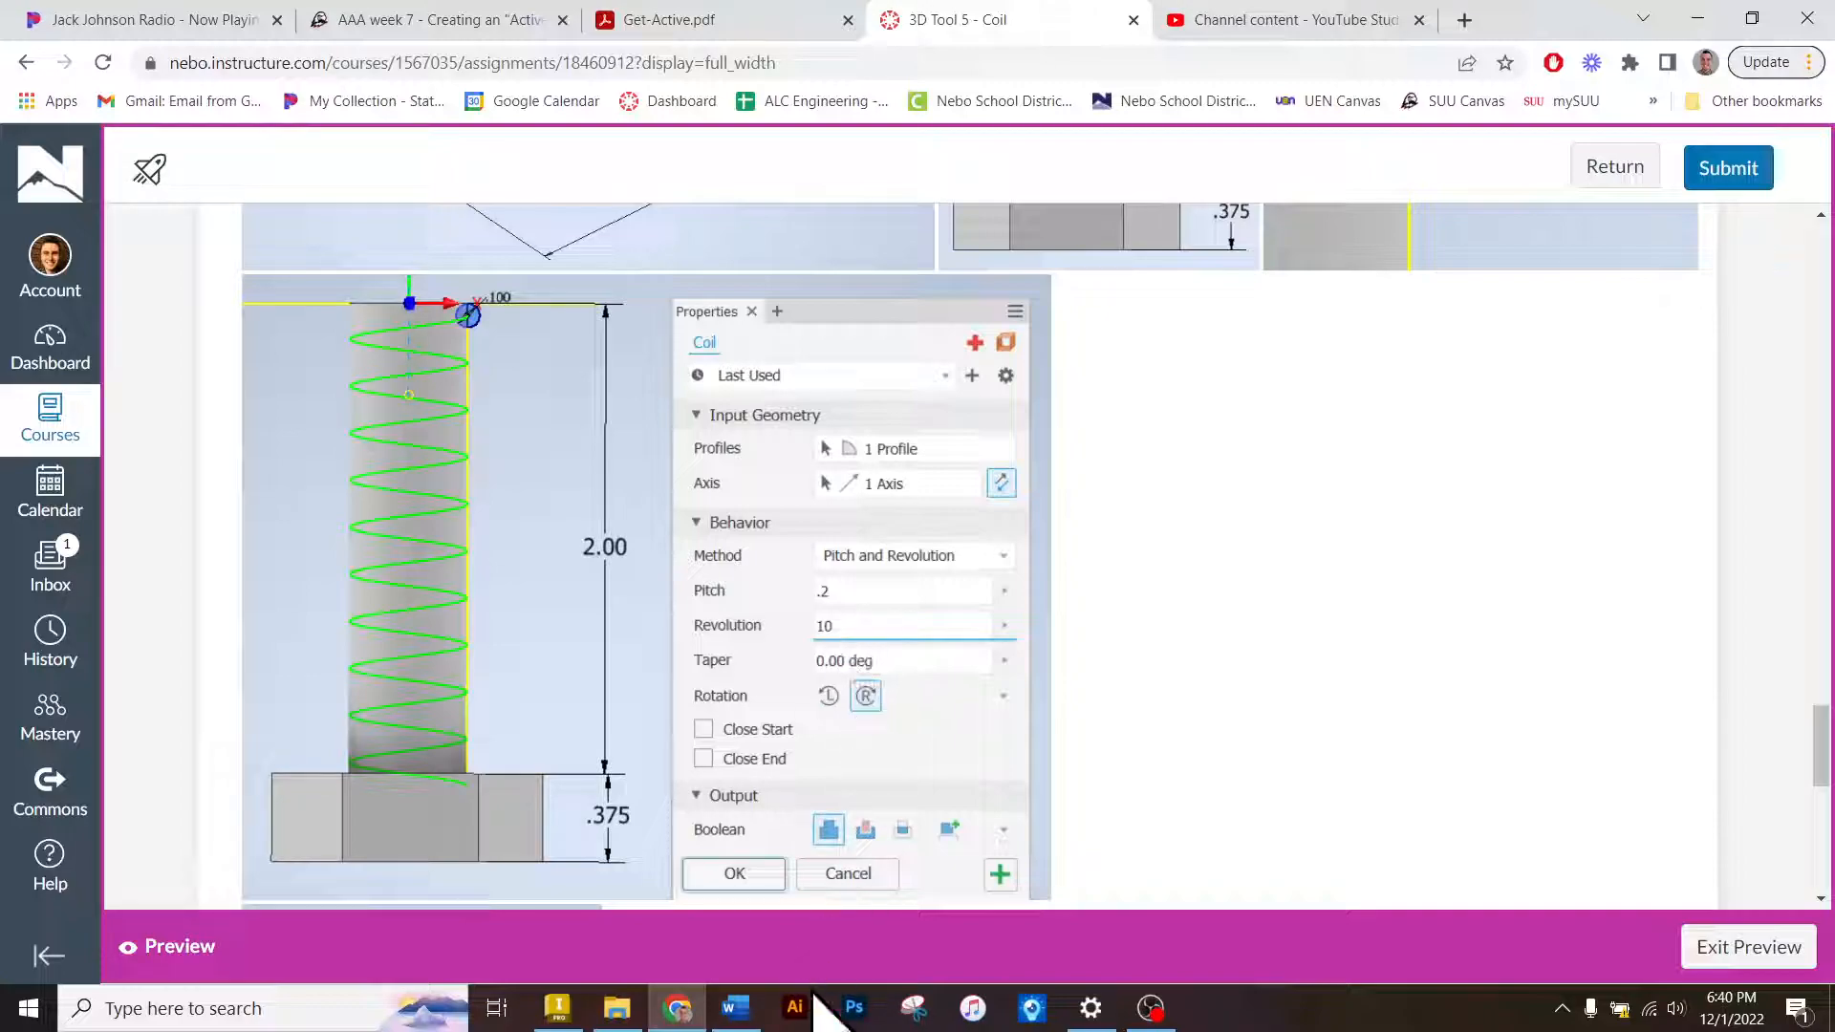
click(557, 1009)
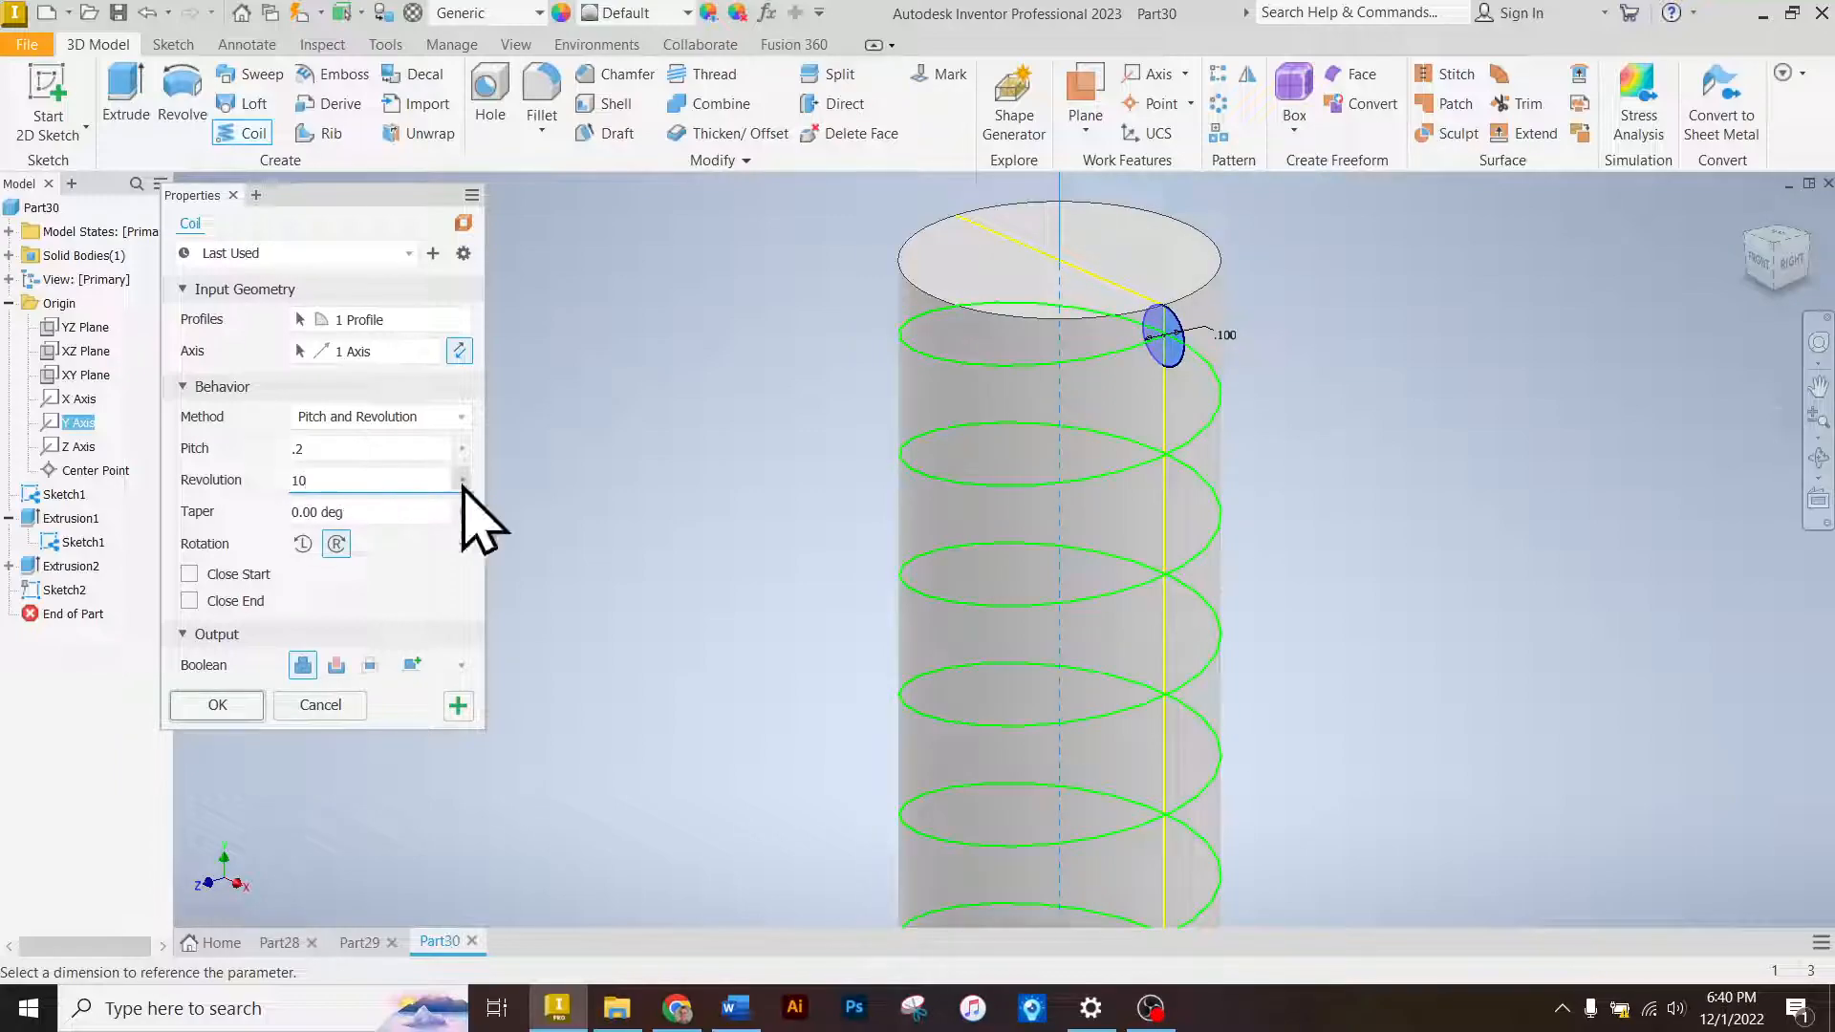
scroll(955, 468, down, 5)
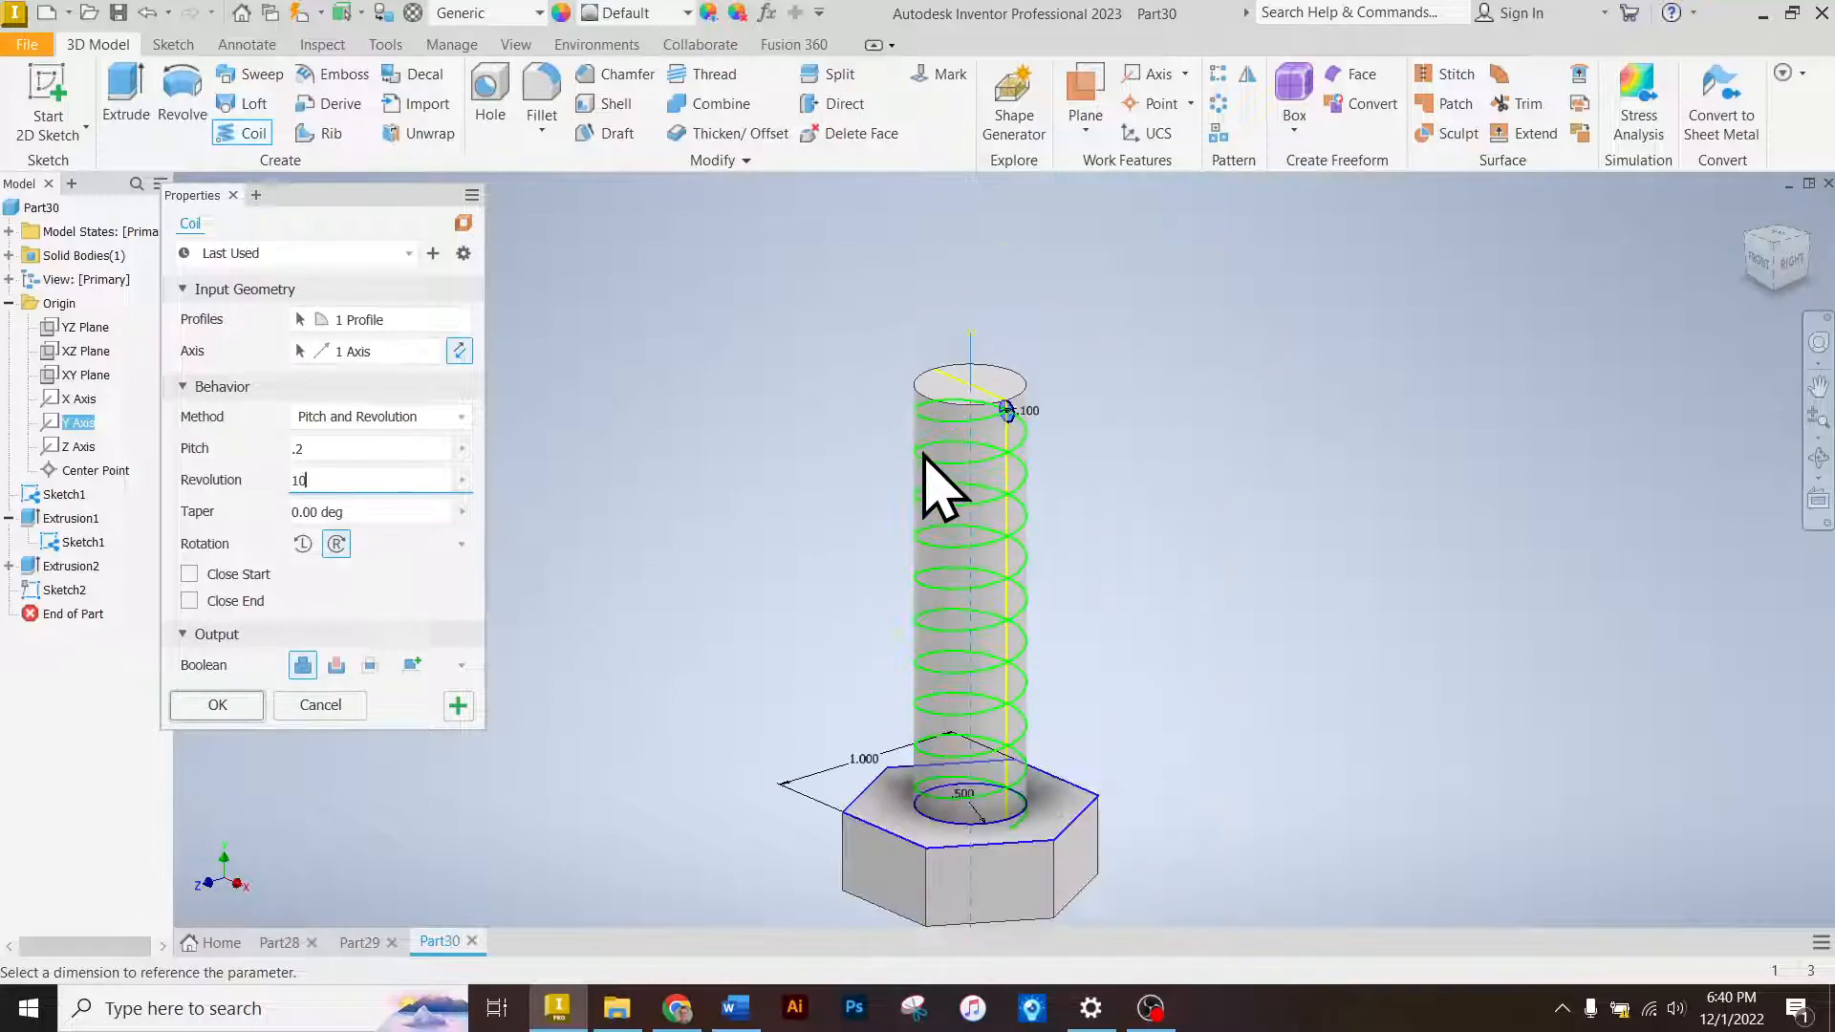
click(218, 704)
scroll(1012, 577, up, 3)
scroll(1073, 577, down, 3)
mouse_move(1787, 273)
mouse_down()
mouse_move(1754, 308)
mouse_move(1789, 291)
mouse_move(1725, 278)
mouse_move(1779, 260)
mouse_move(1803, 299)
mouse_up()
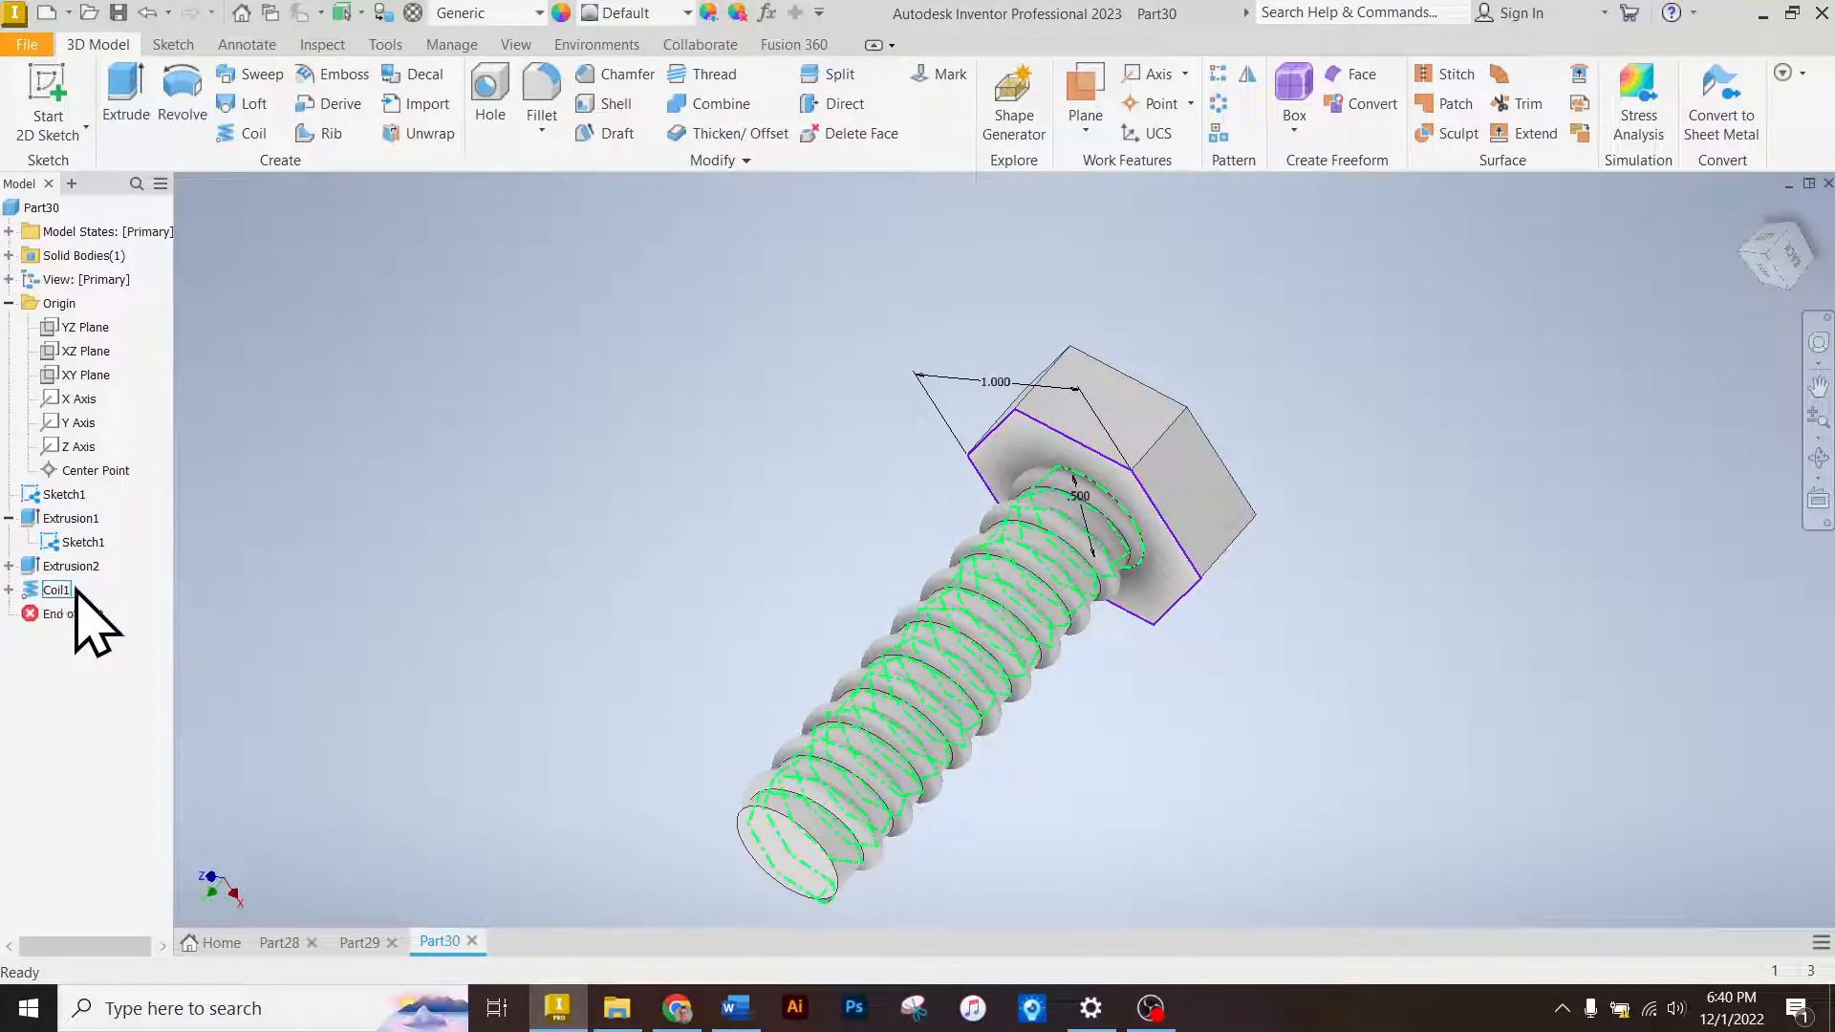
Hide the hexagon and shaft sketch that the bolt head was extruded from.
right_click(72, 541)
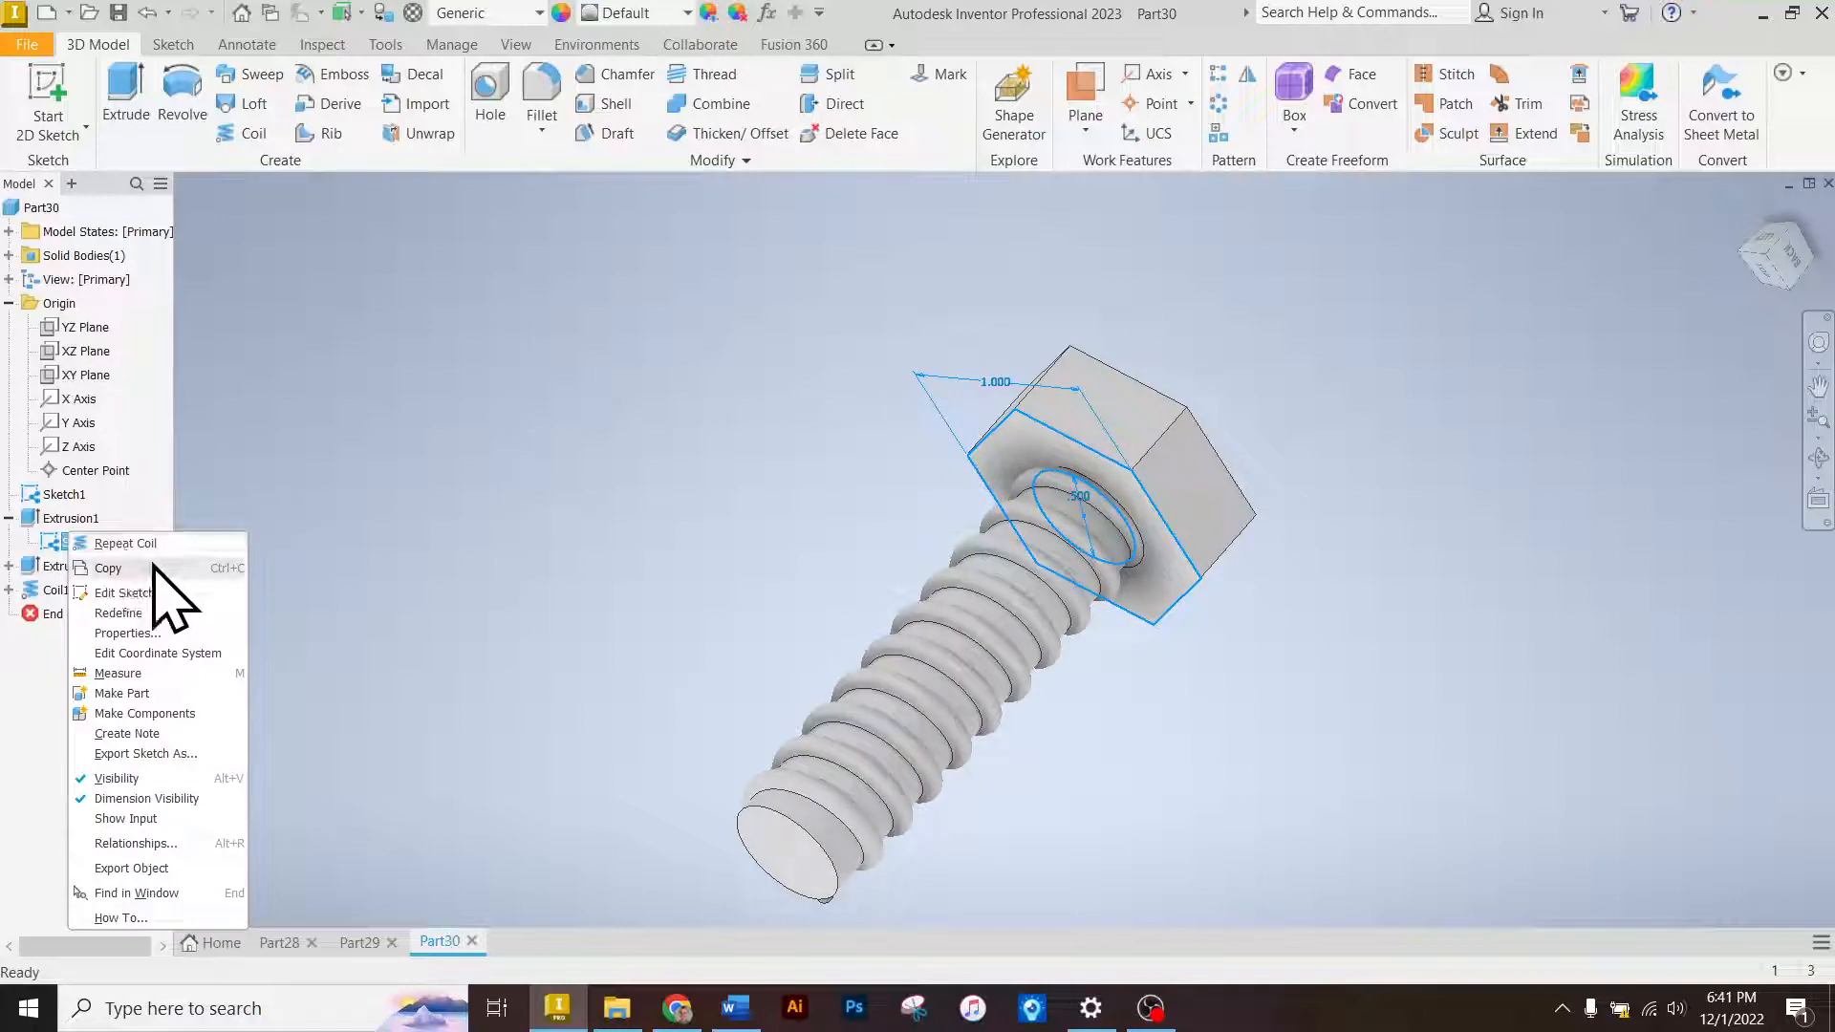
click(148, 768)
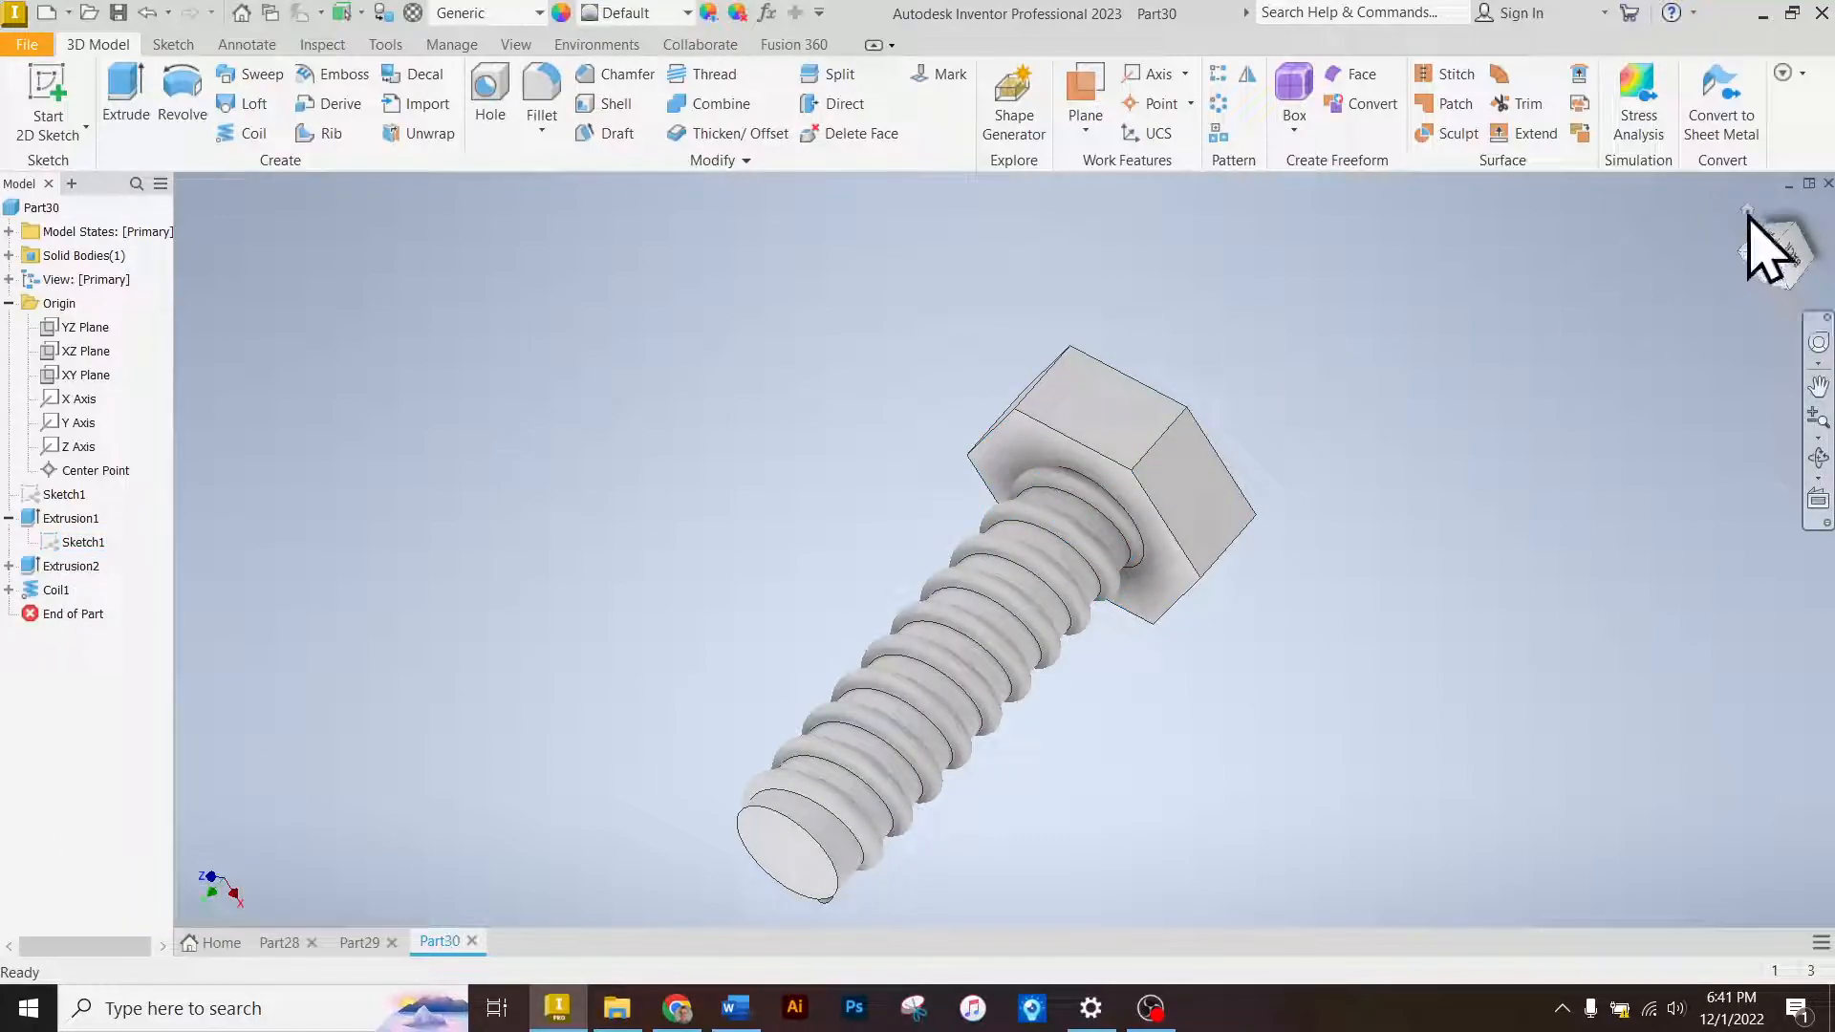
click(1748, 209)
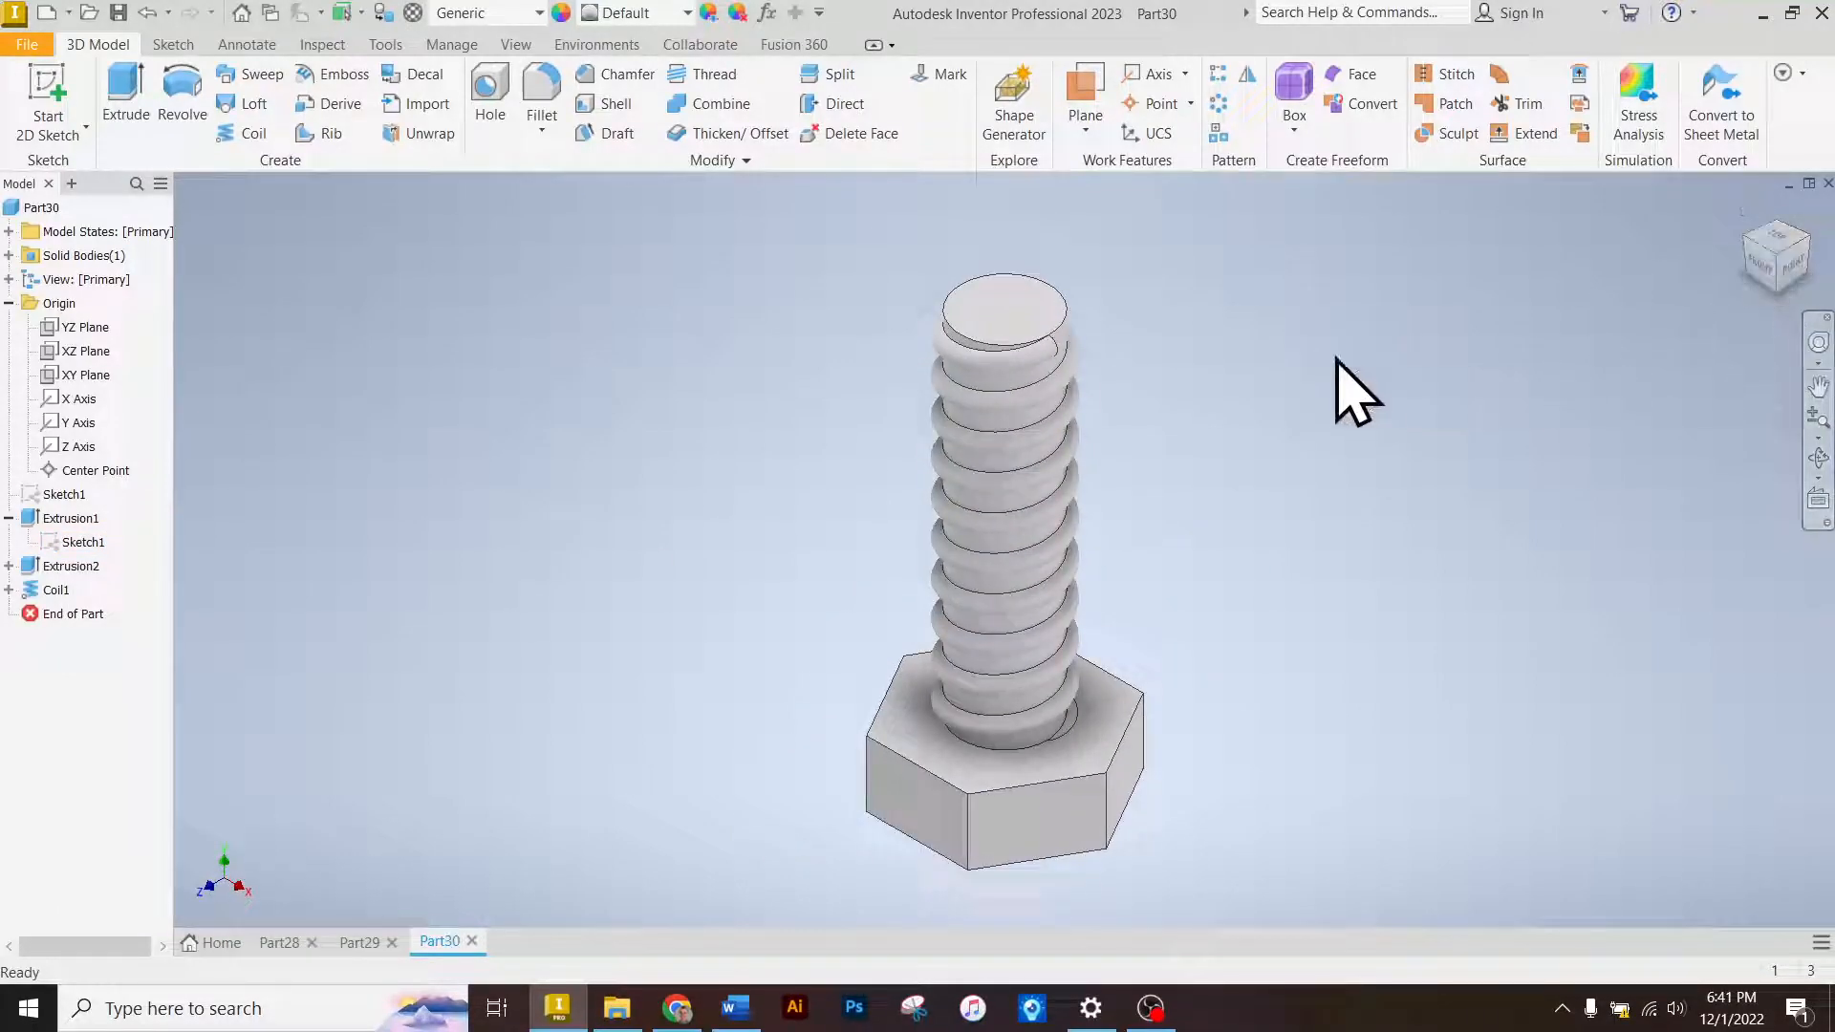
Try the Expanded Metal 04 appearance on the bolt and replace it with Honed.
click(626, 14)
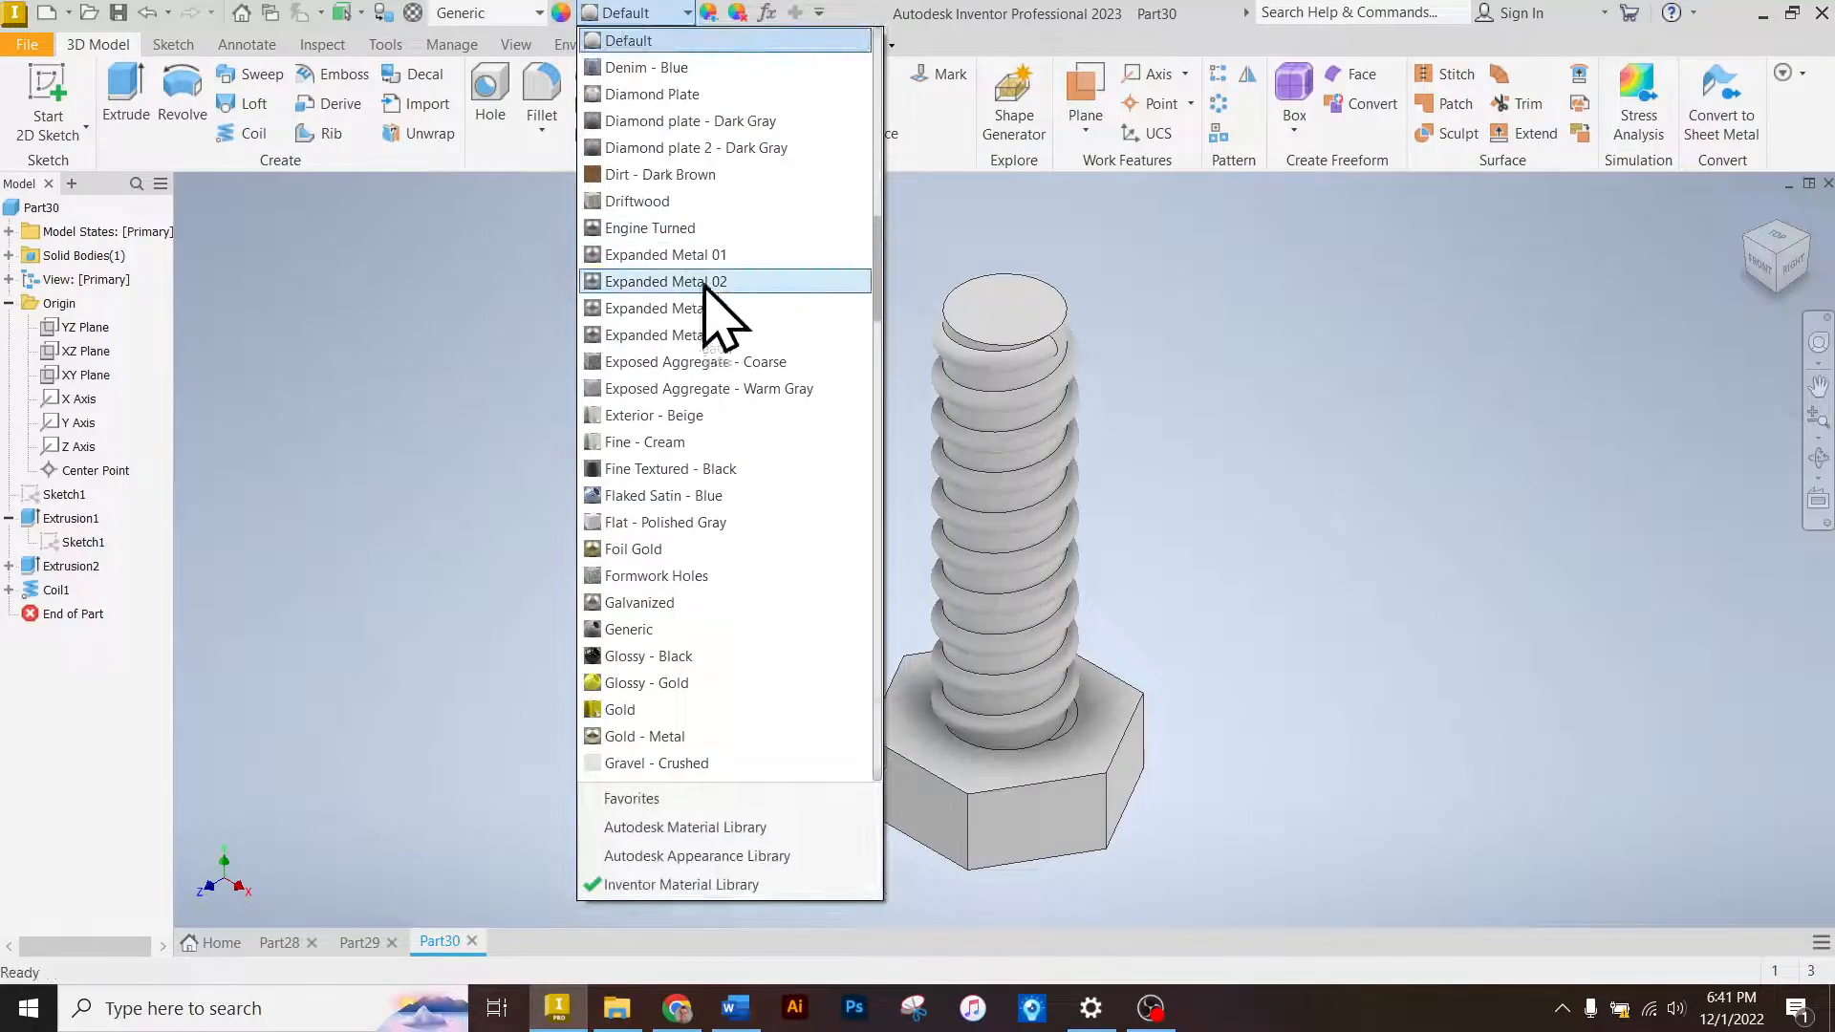
click(722, 335)
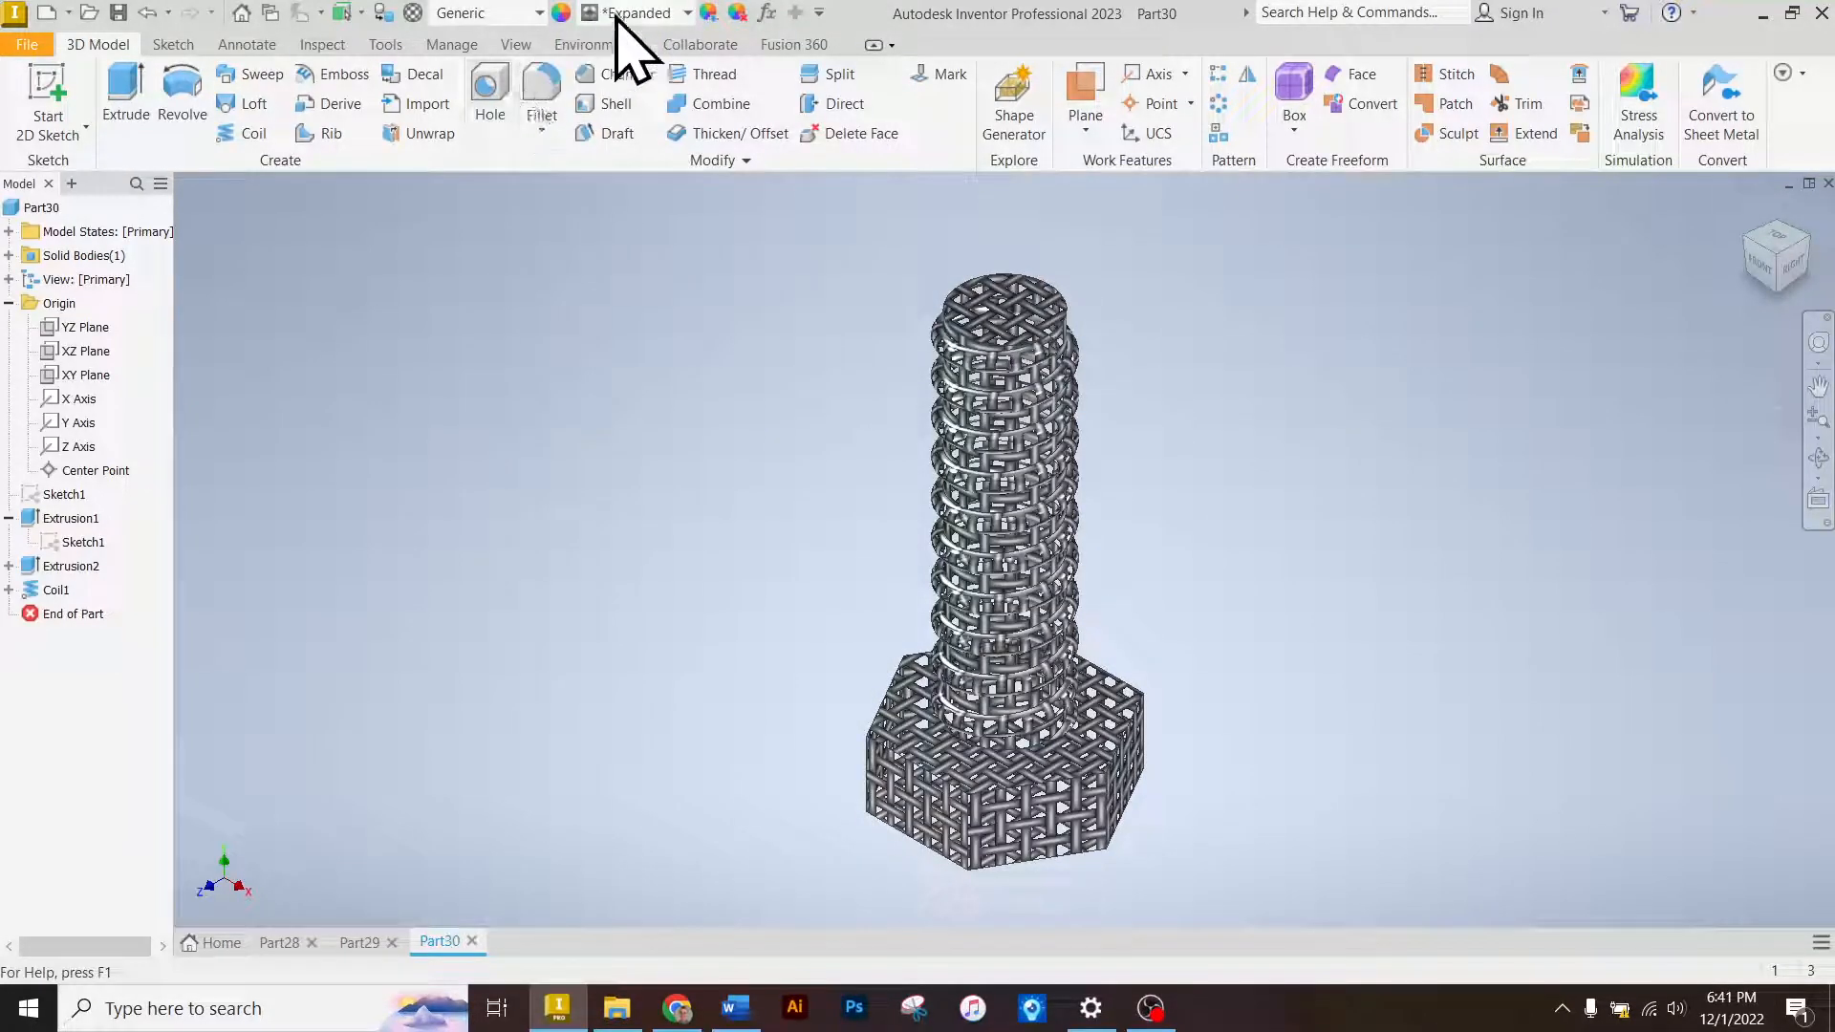
click(619, 14)
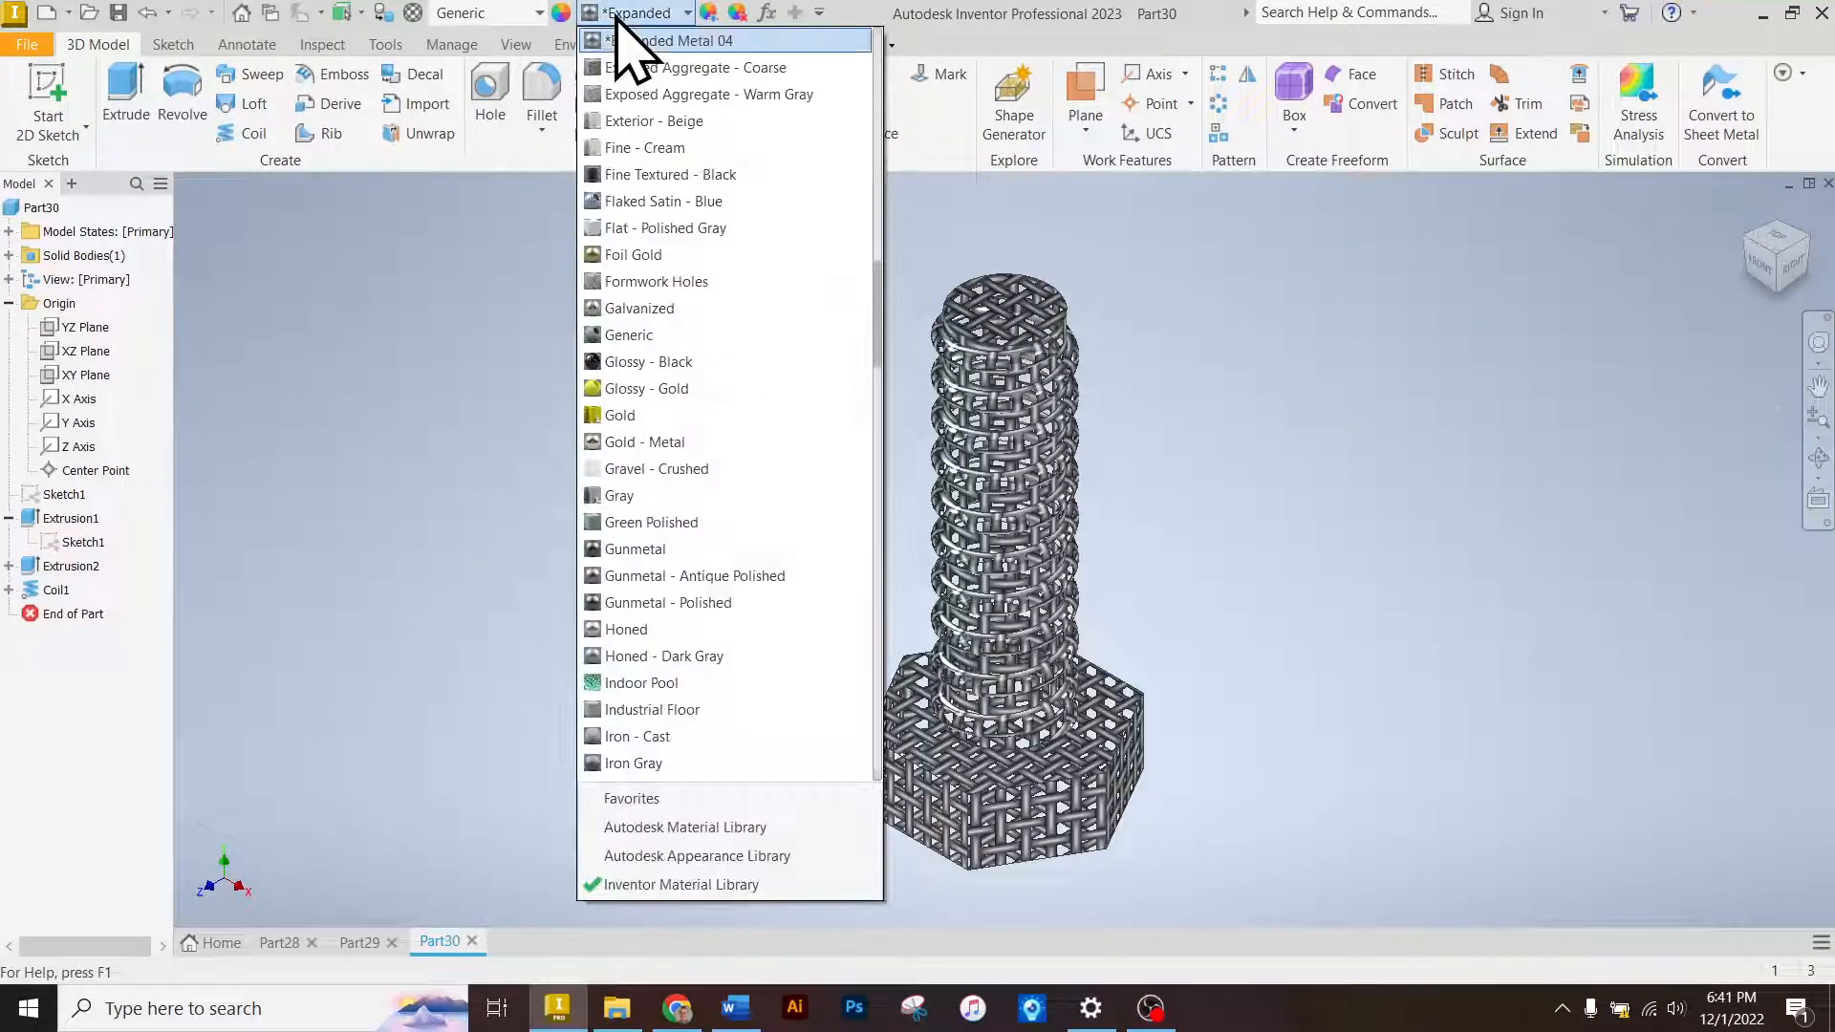
click(670, 631)
drag(1786, 254, 1749, 301)
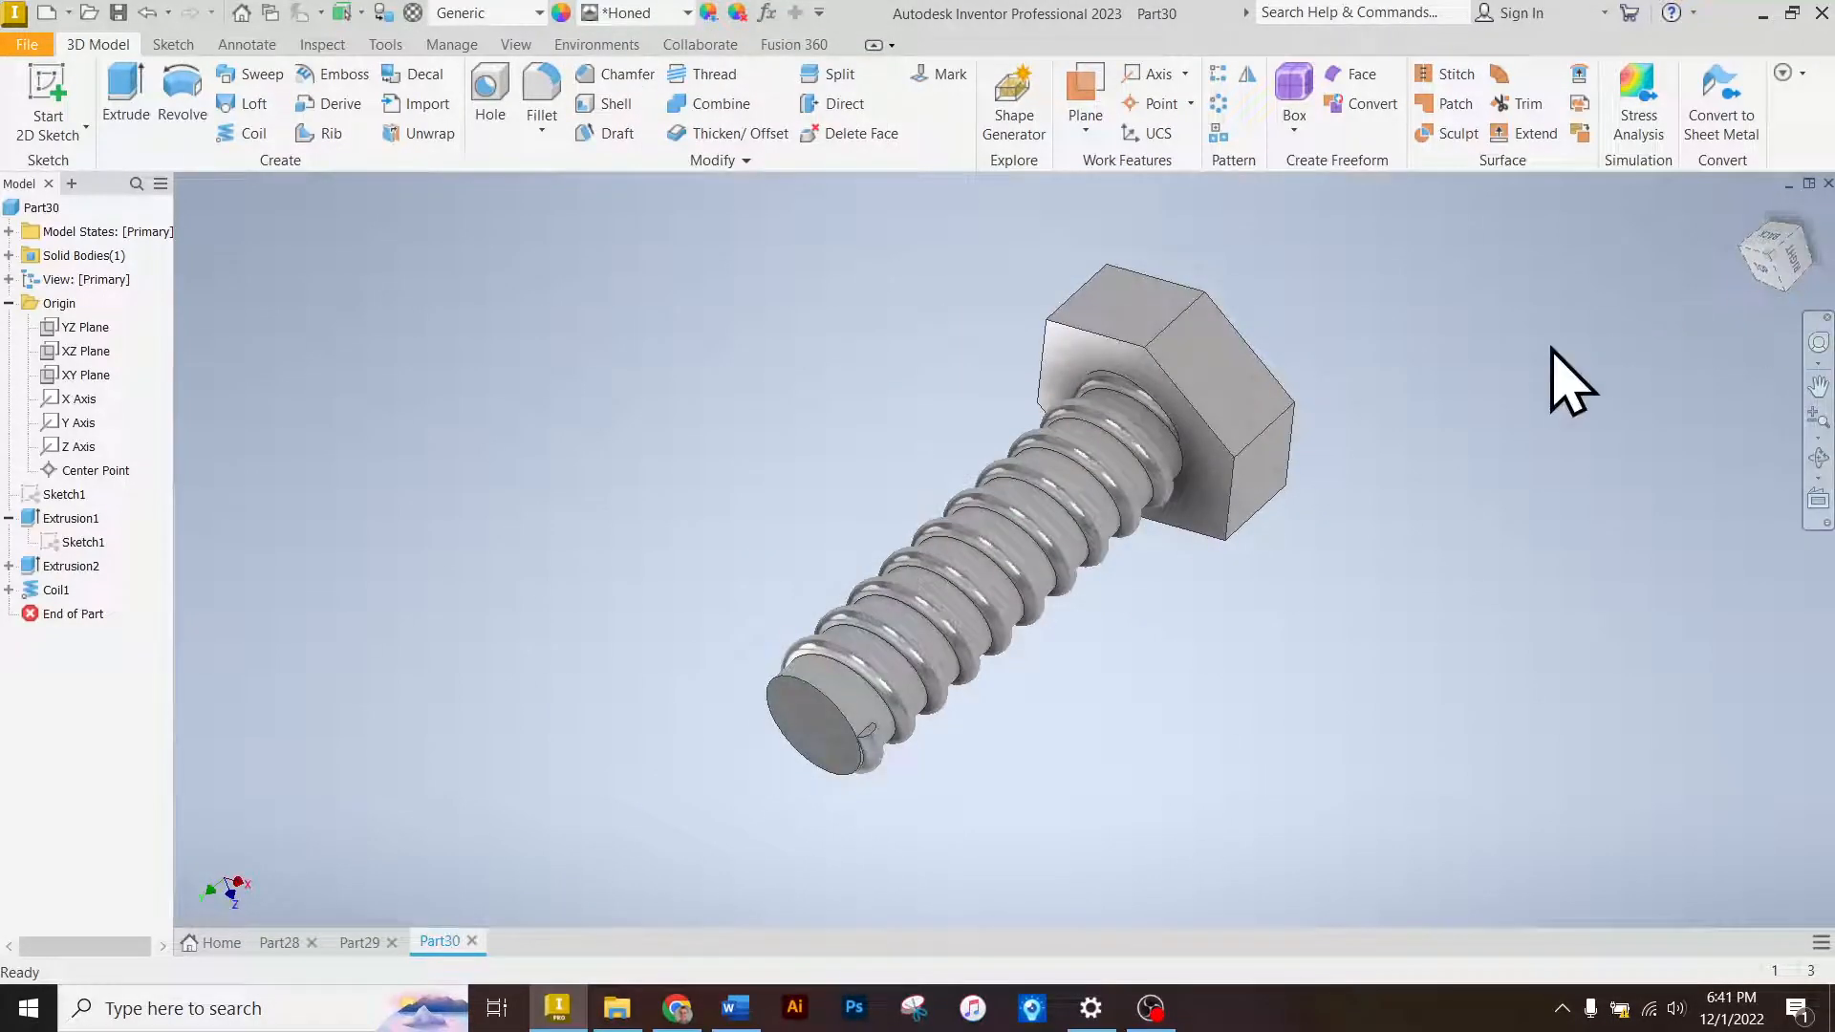